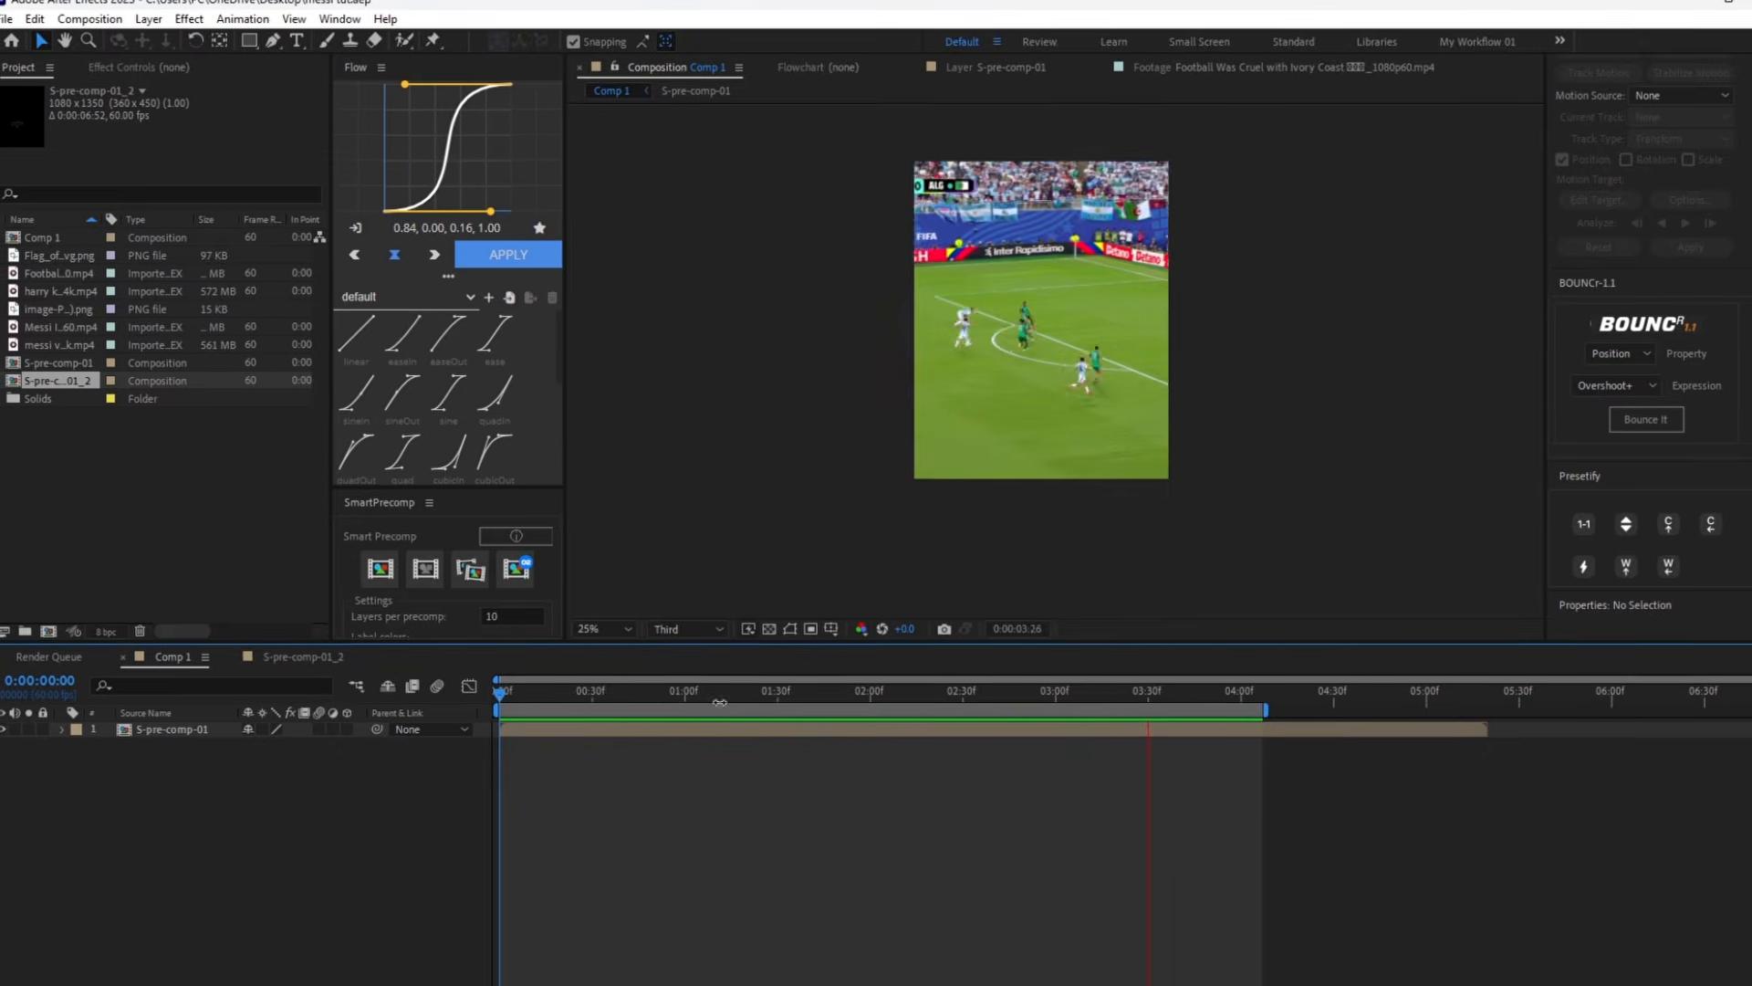
At the start of Comp 1, draw a dark rectangle about 254 × 70 px on the pitch below the players.
left_click_drag(575, 694, 449, 688)
scroll(1063, 360, "up", 2)
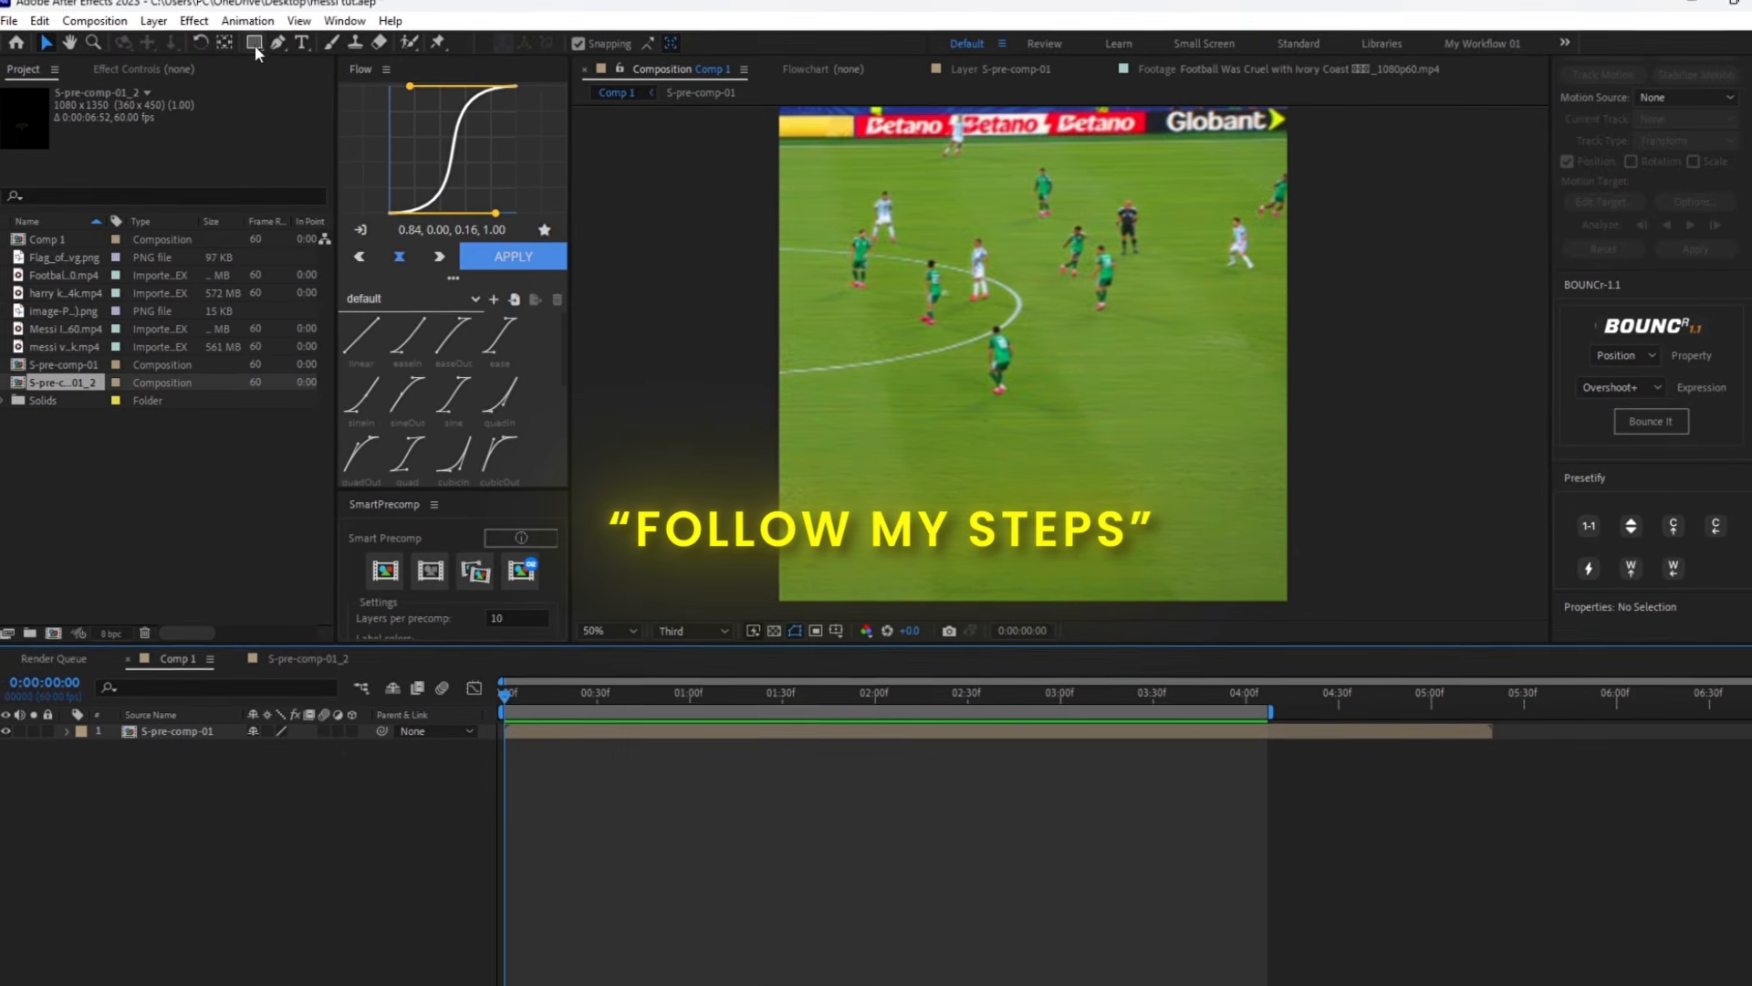
left_click(254, 40)
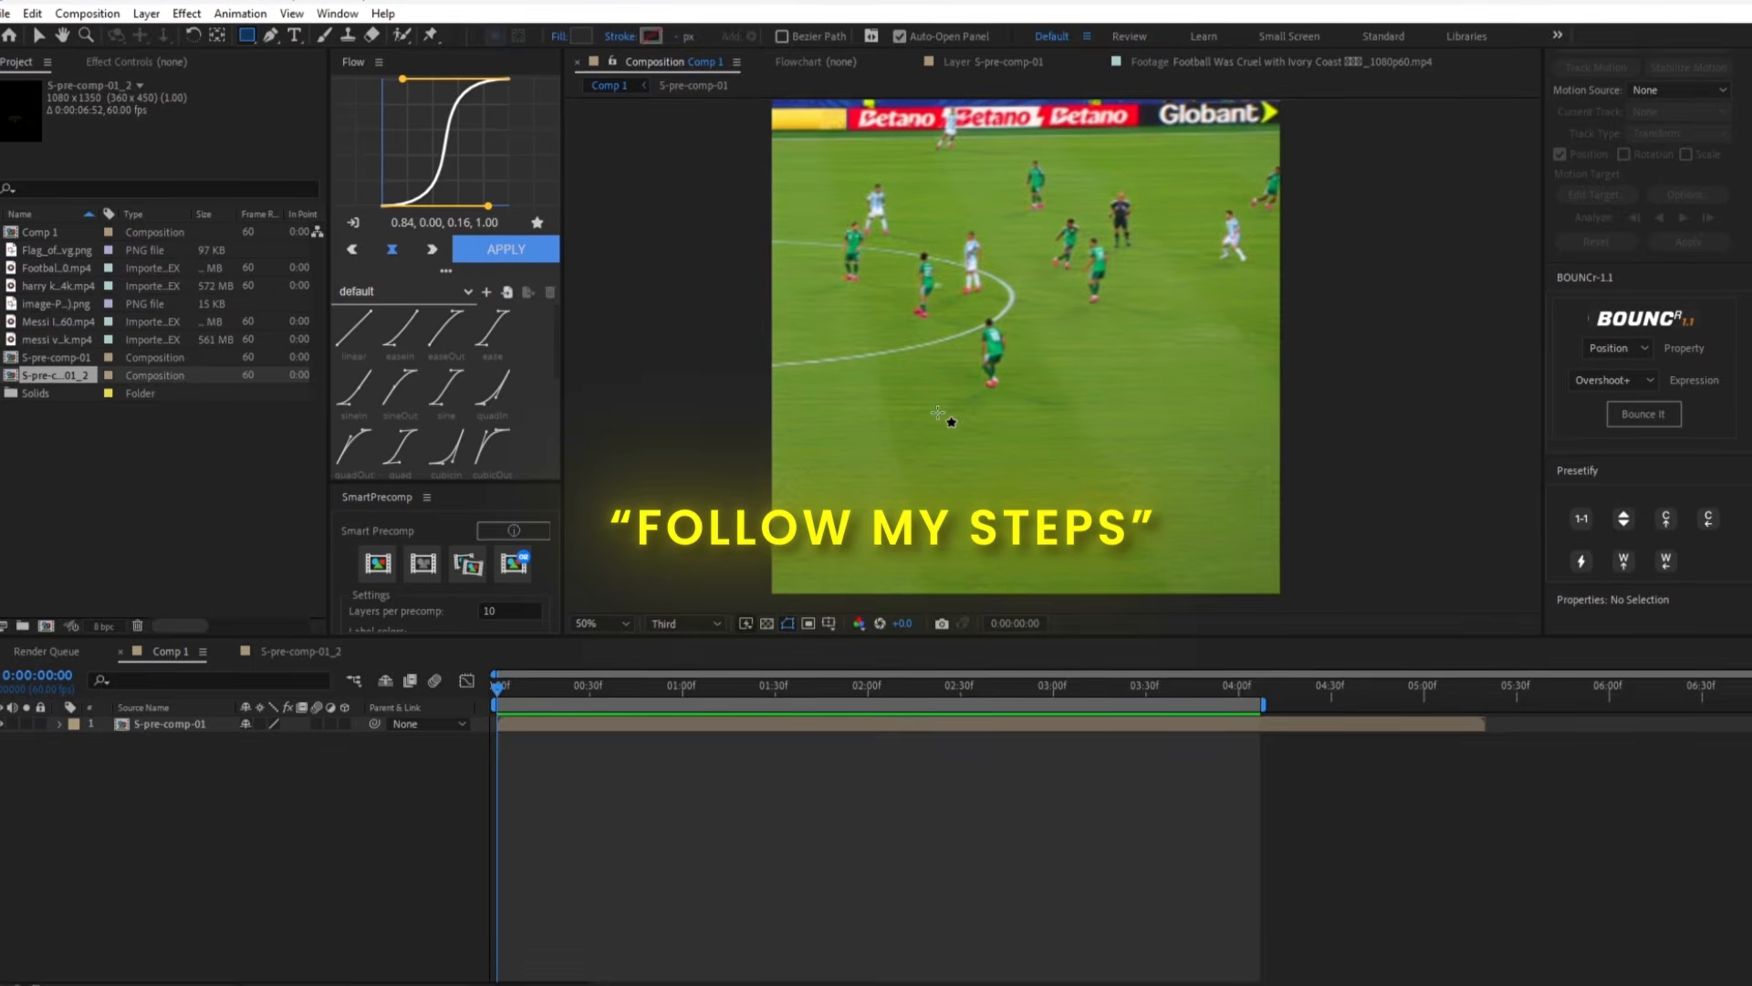
left_click_drag(940, 419, 1057, 451)
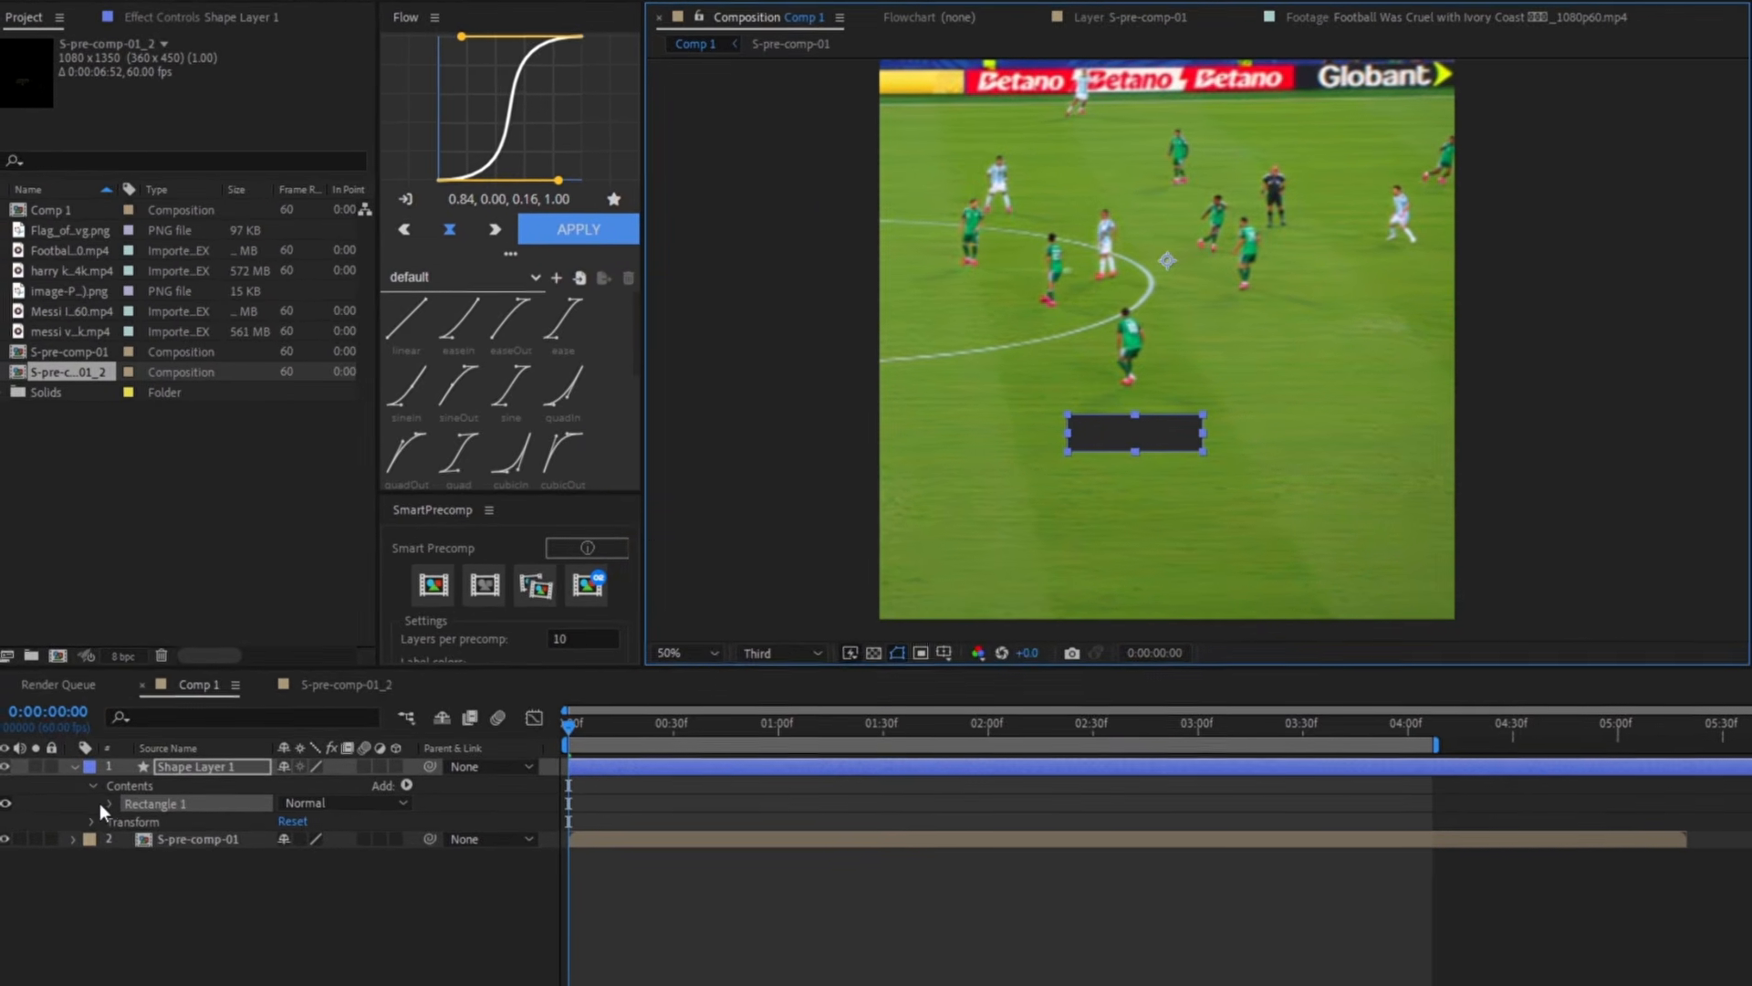
Round the rectangle's corners into a pill shape with a roundness of 37.
left_click(107, 804)
left_click(127, 822)
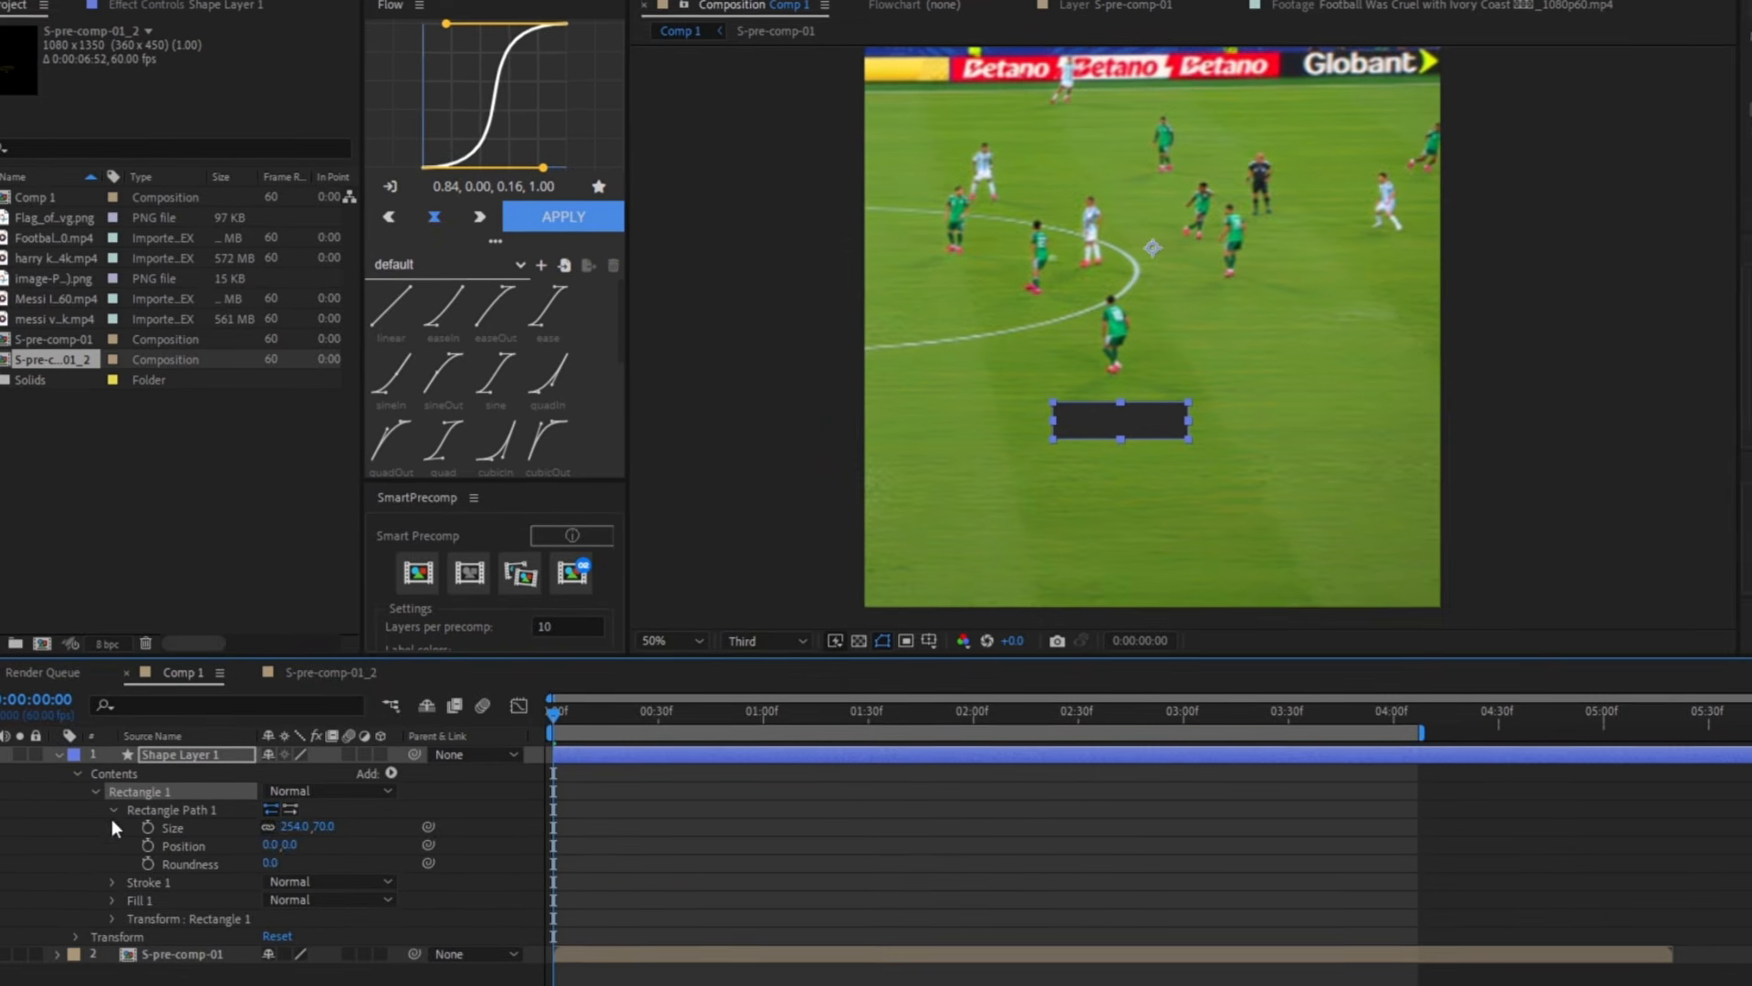
left_click_drag(270, 863, 313, 863)
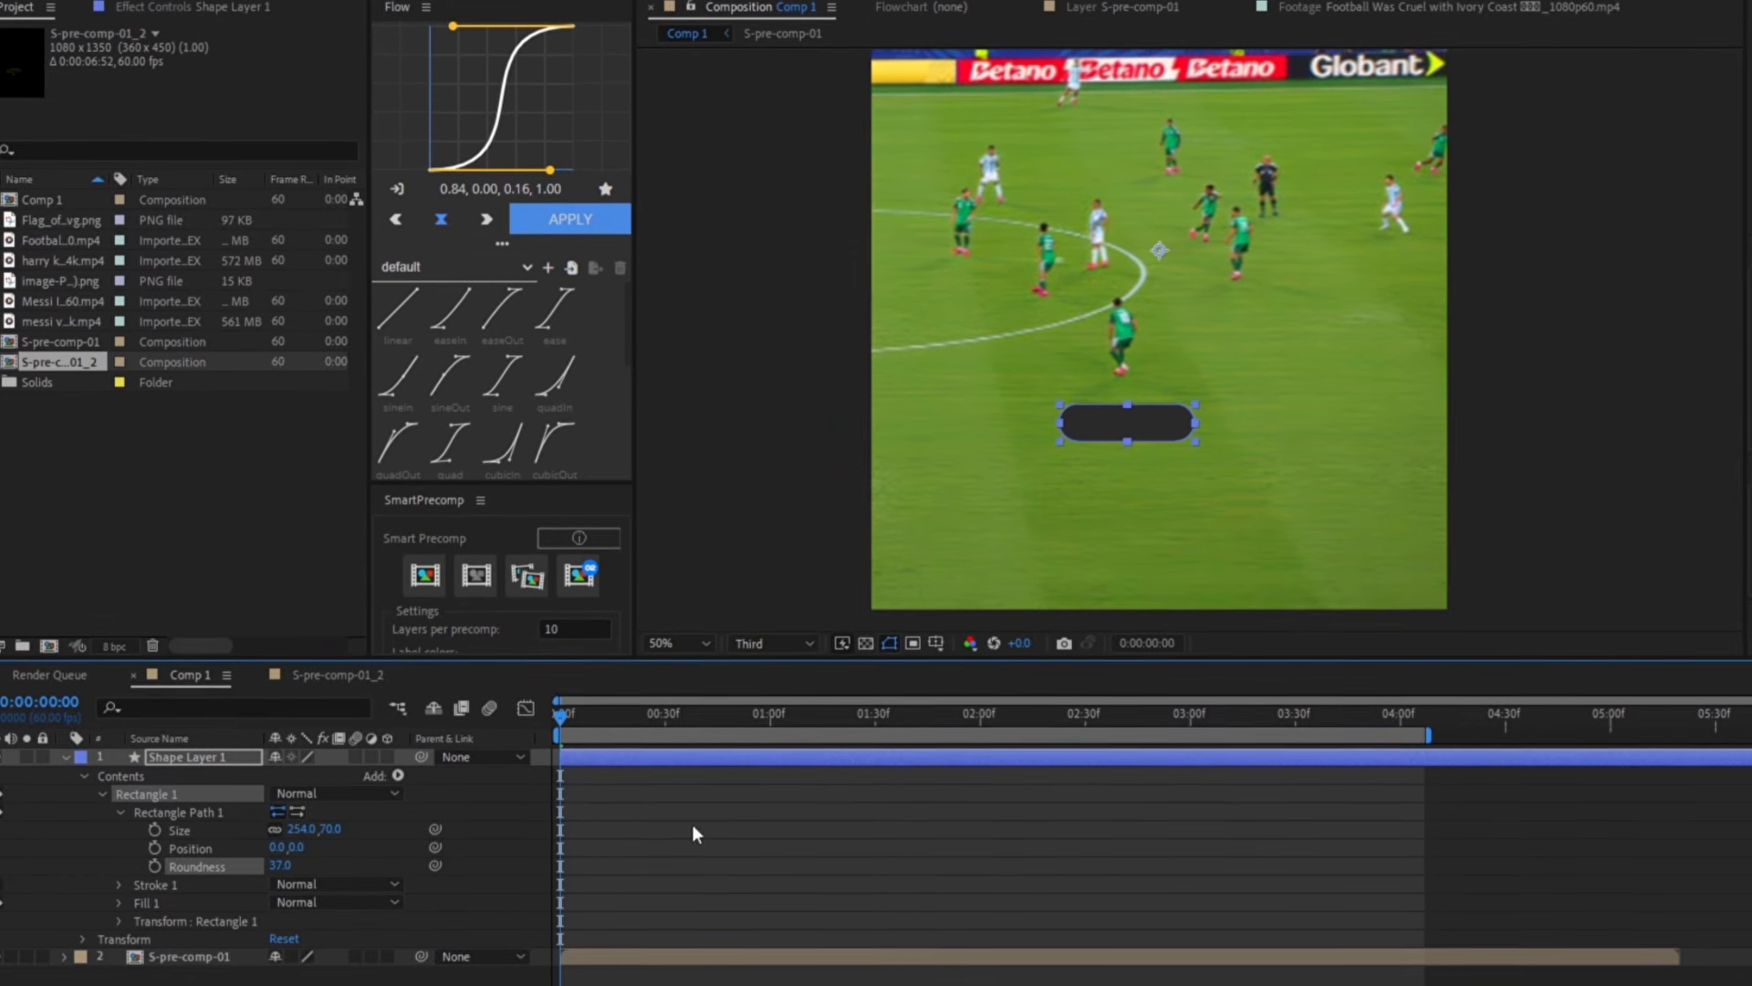
left_click(692, 826)
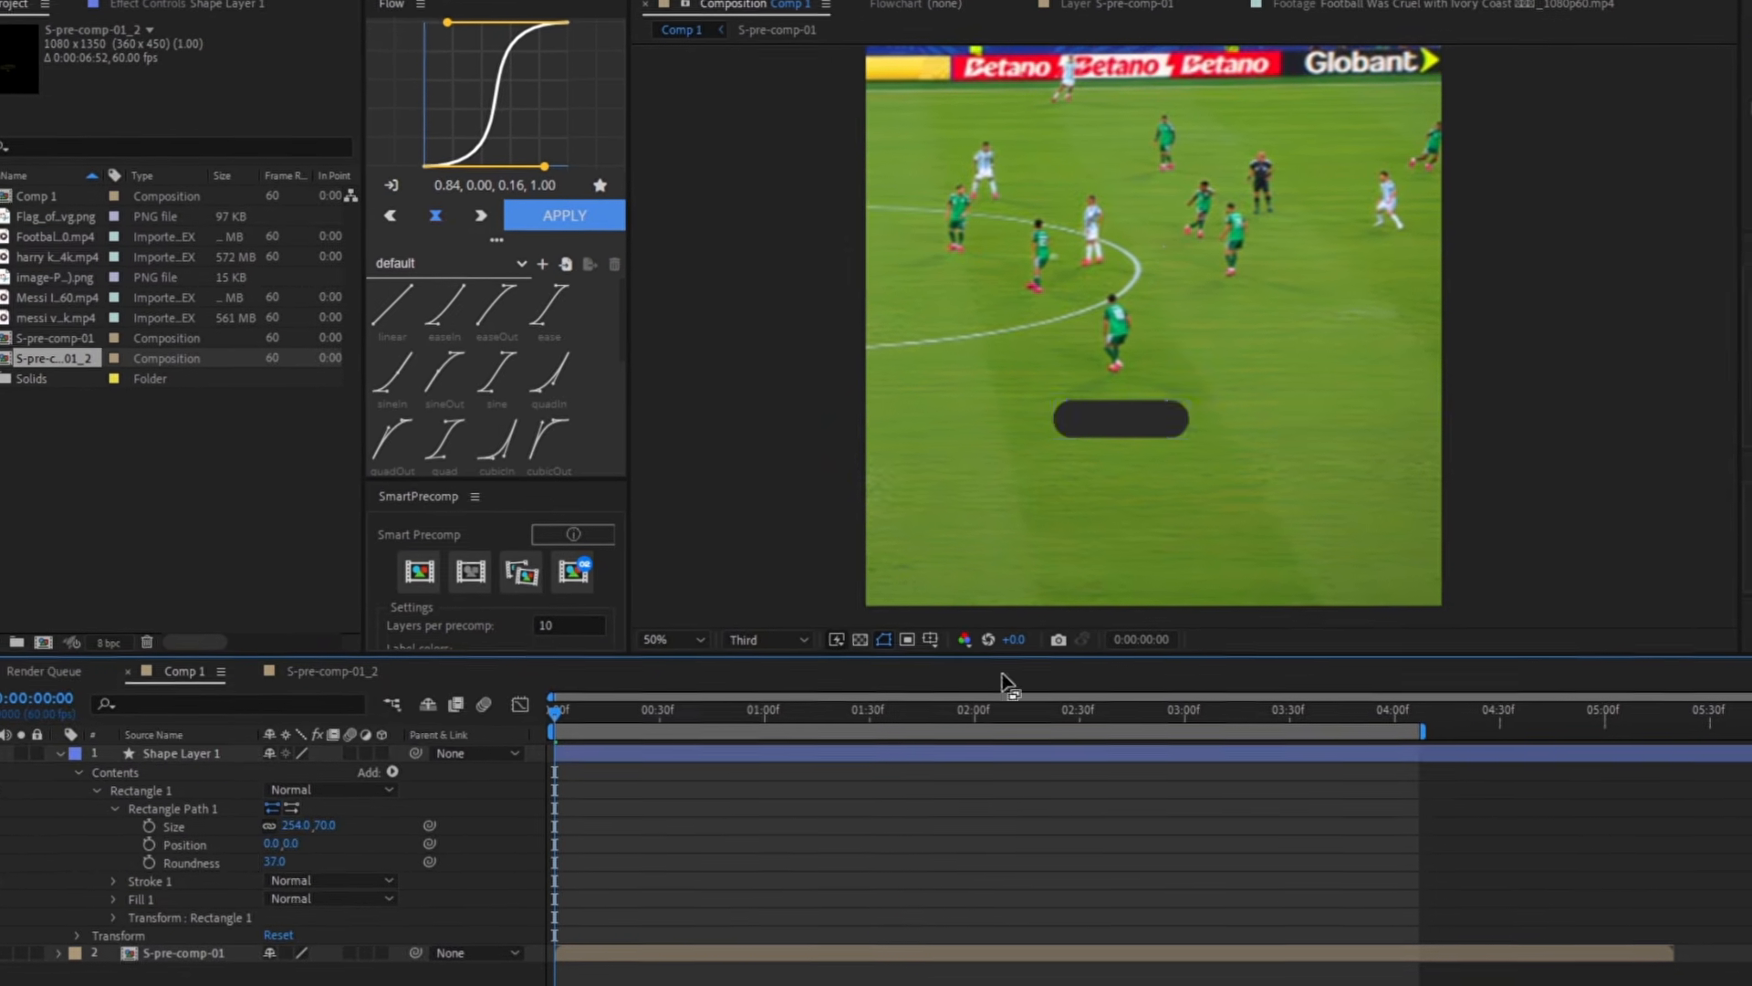
Set the opacity of Shape Layer 1 to 30%.
left_click(210, 754)
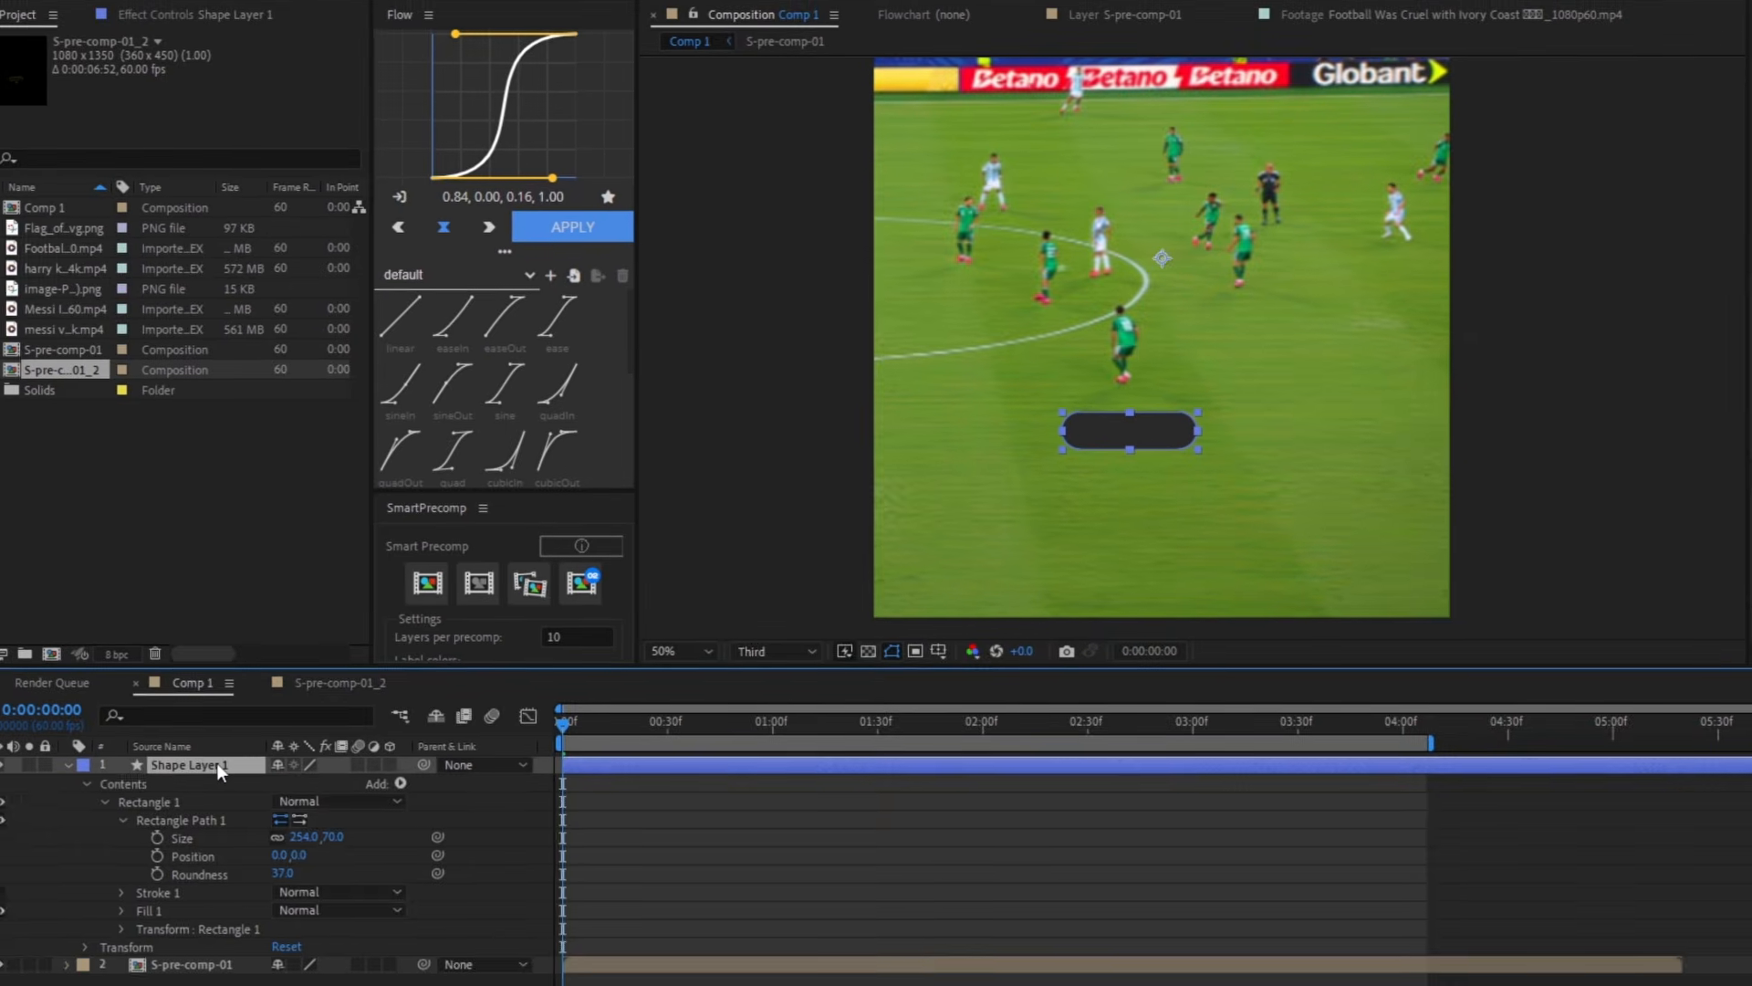
key("t")
left_click(282, 772)
type("30")
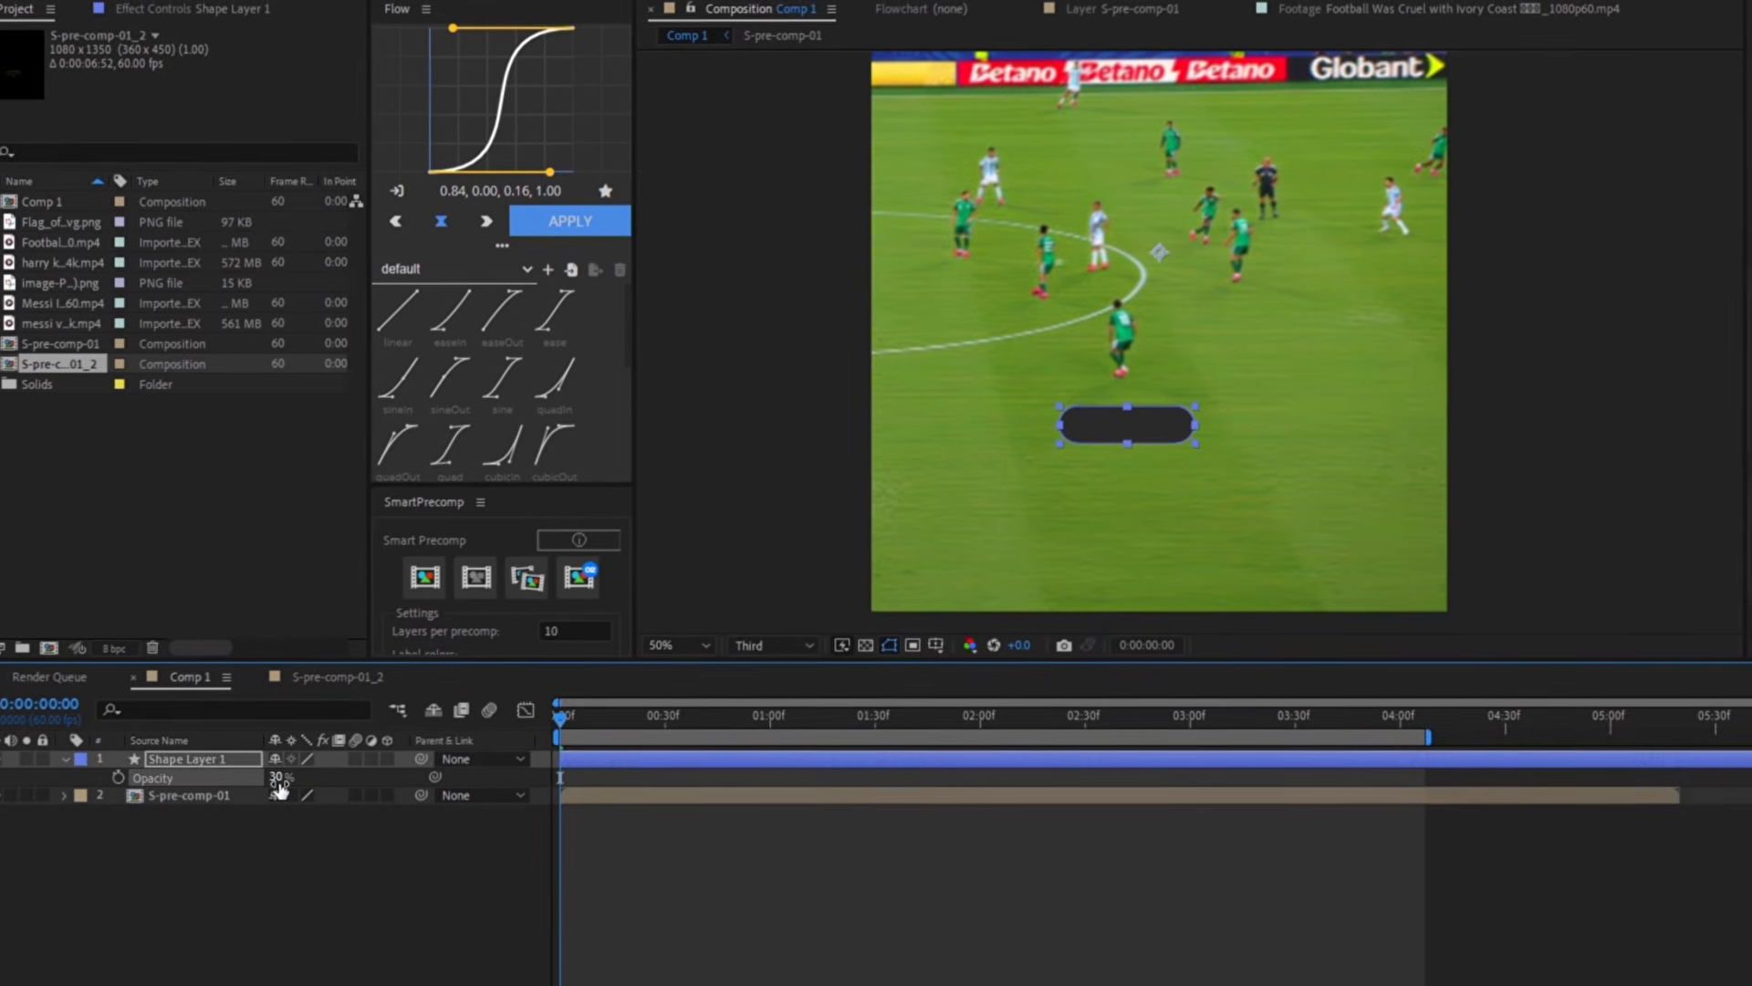
left_click(314, 890)
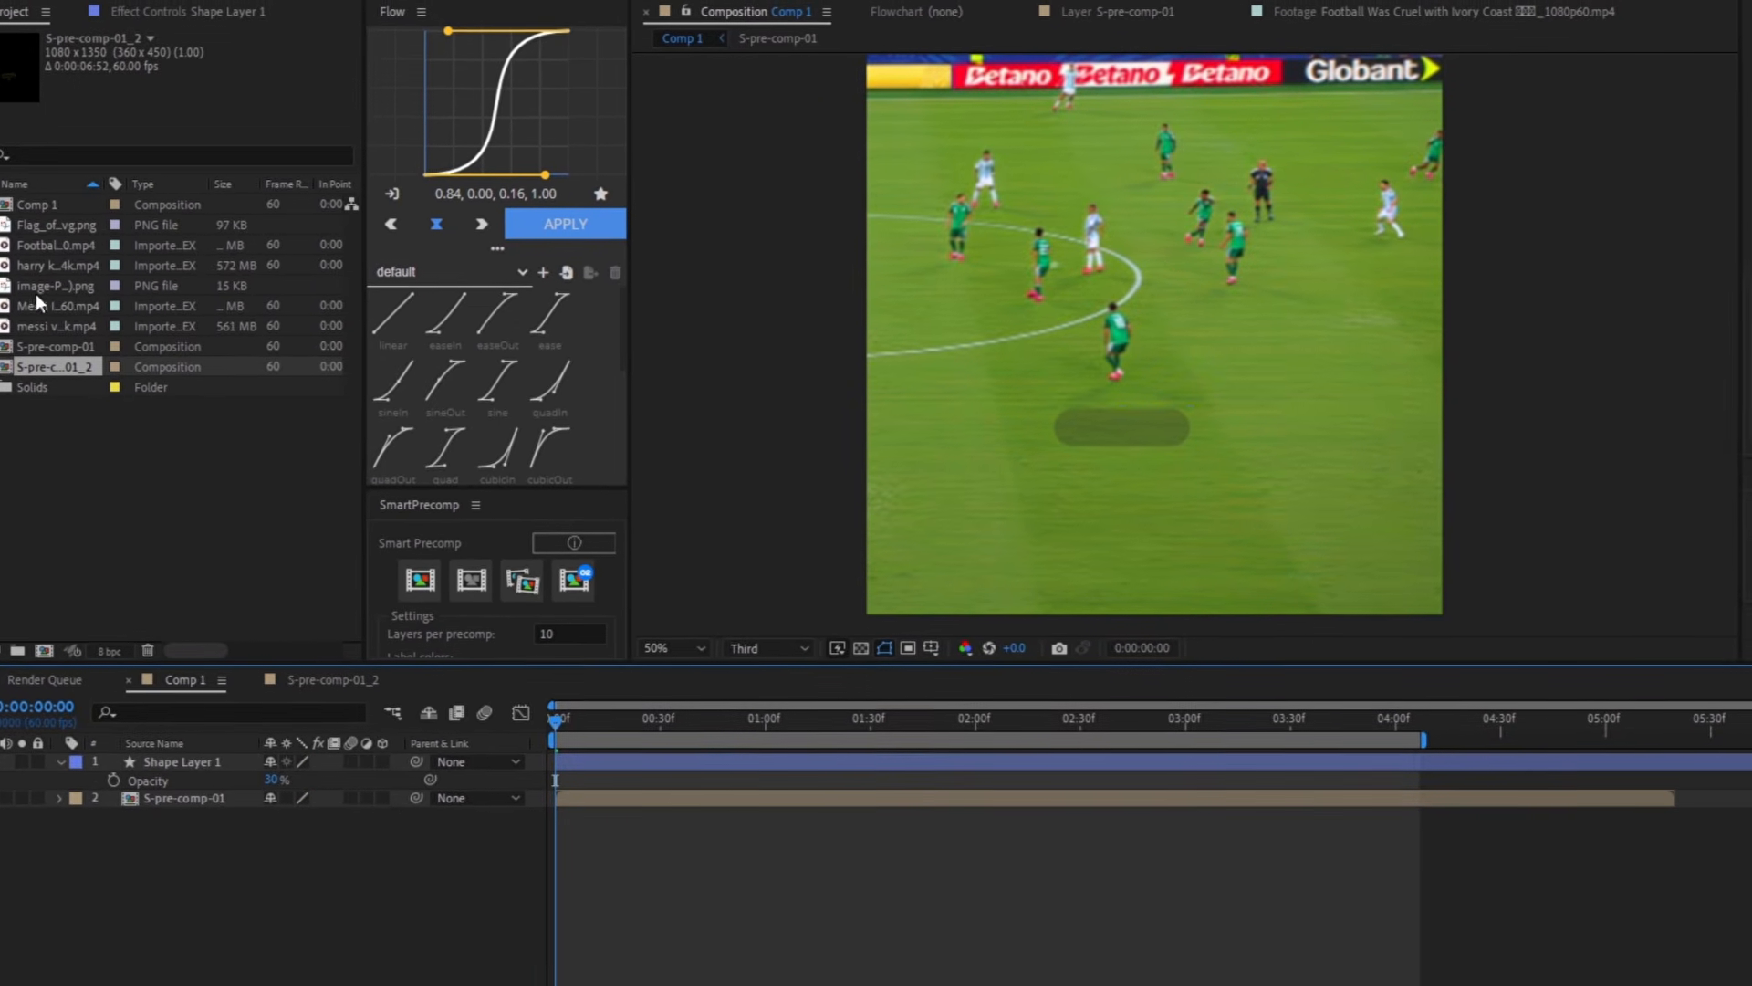
Add the Argentina flag image as the top layer of the composition and scale it down to 3%.
left_click(59, 224)
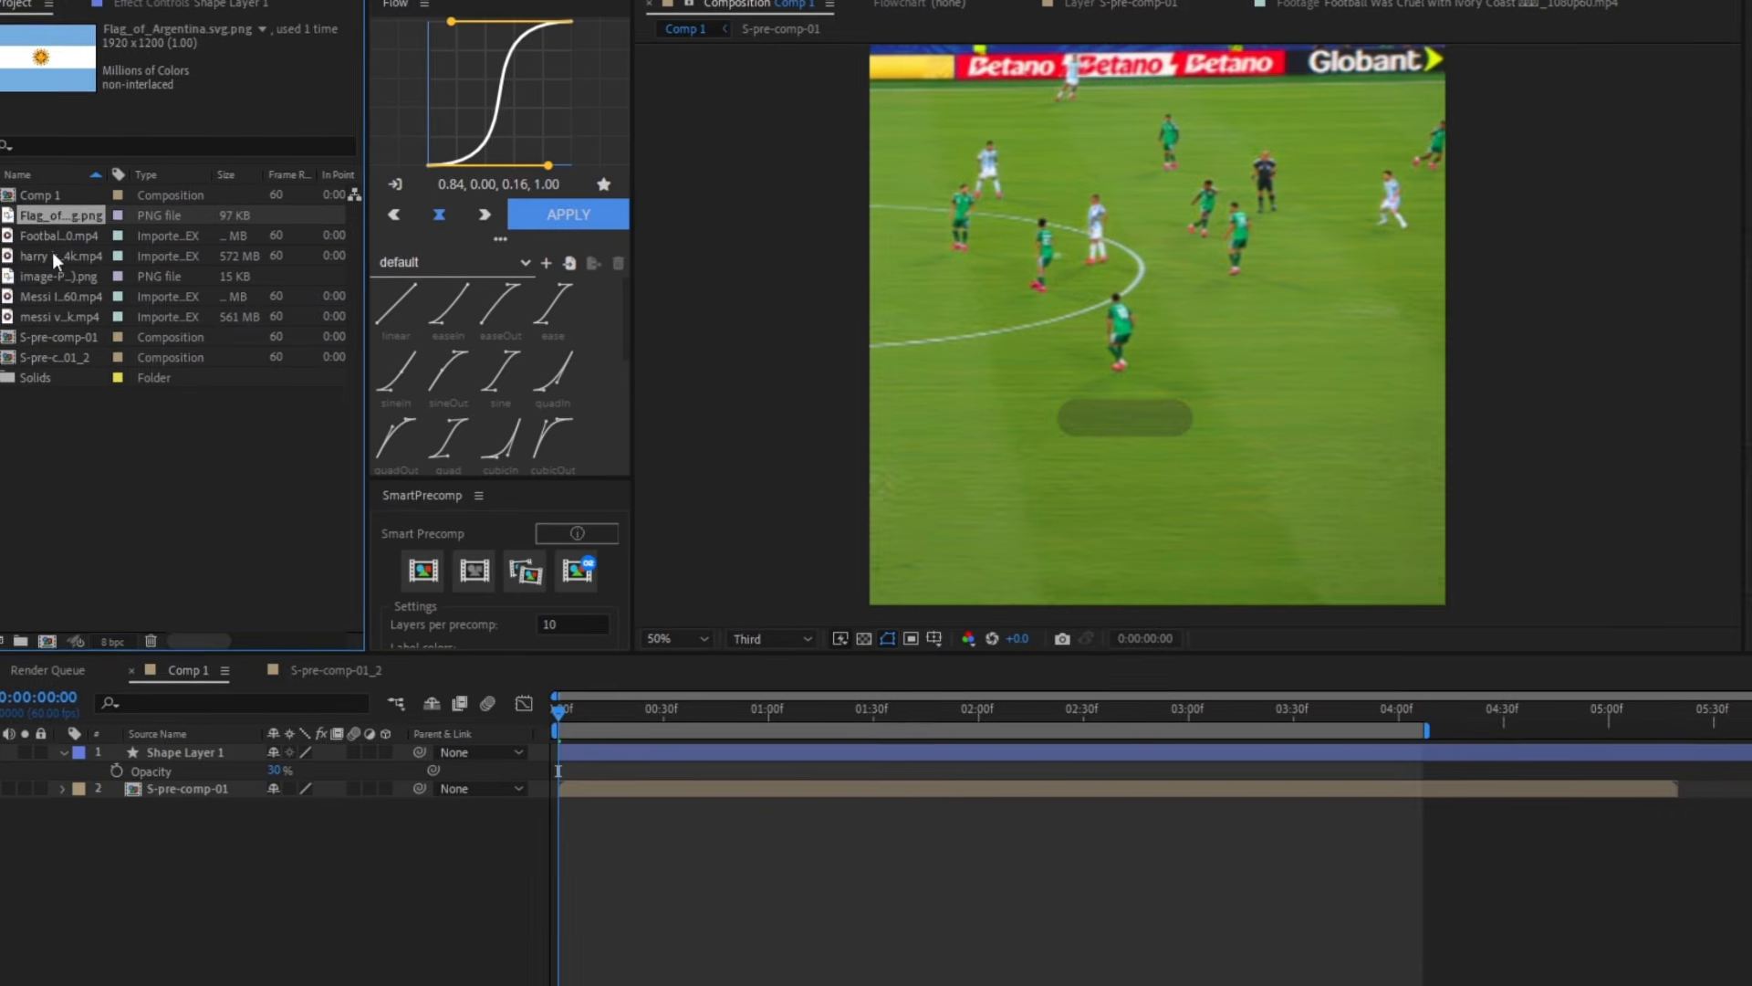
left_click_drag(676, 676, 607, 767)
scroll(1102, 450, "up", 1)
key("s")
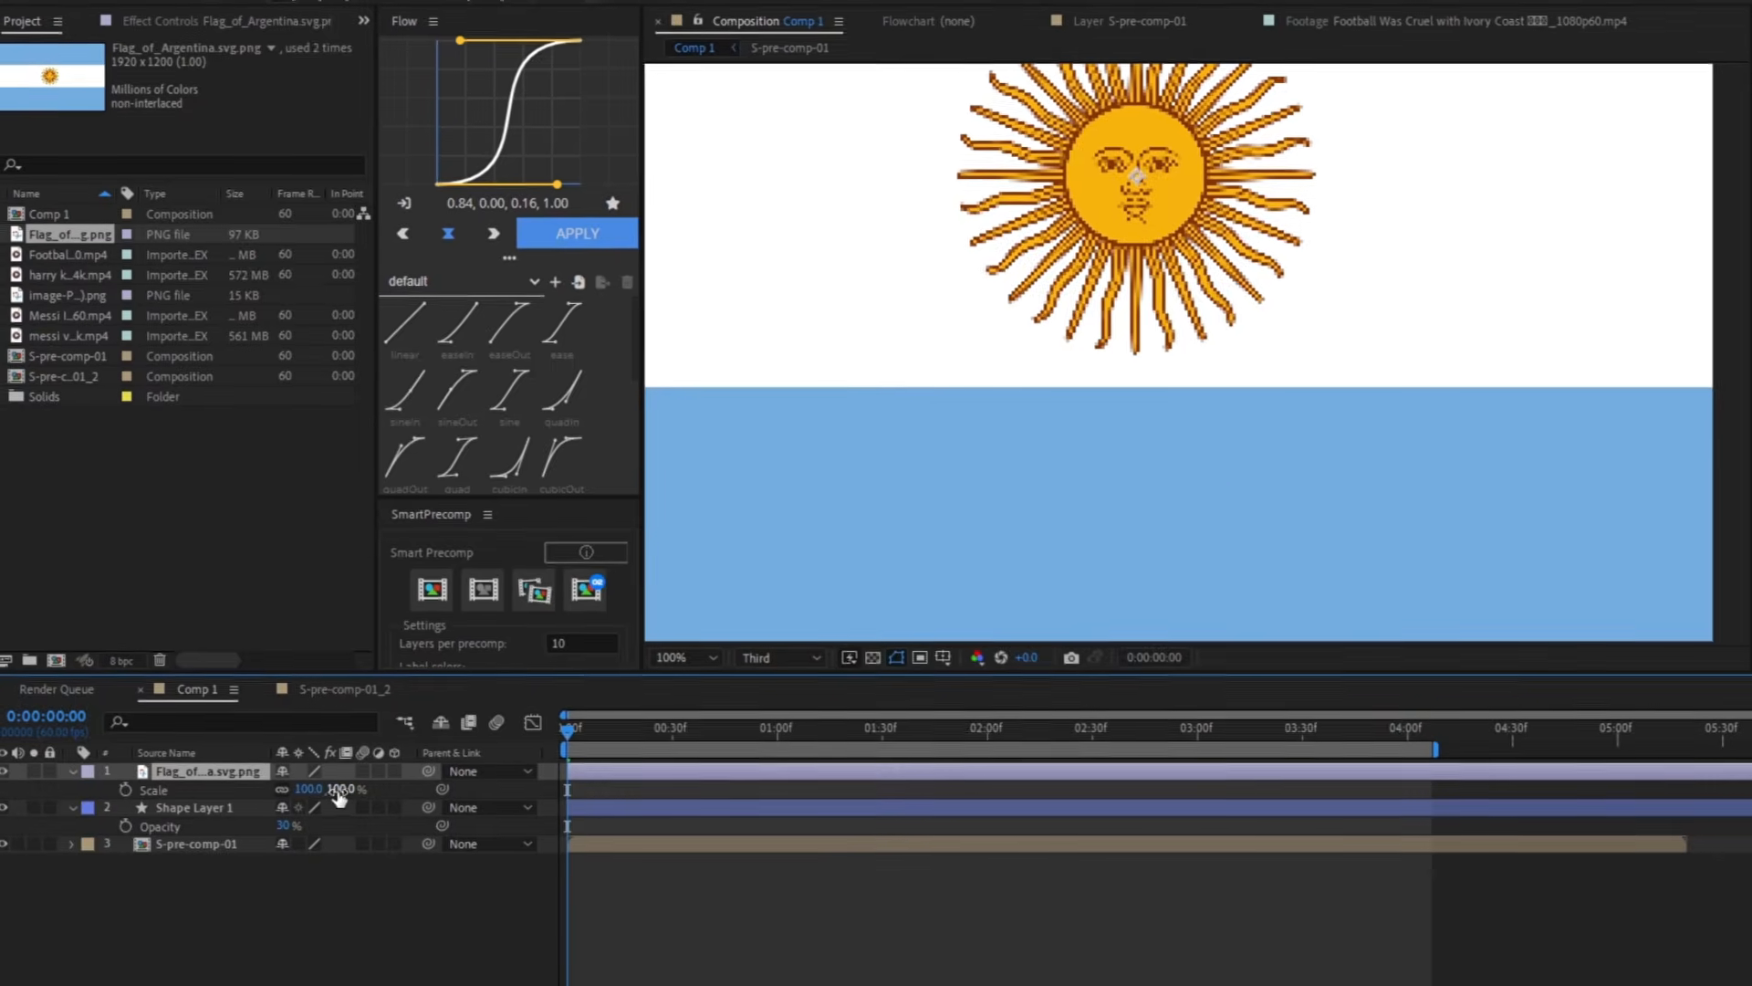
left_click_drag(333, 777, 236, 774)
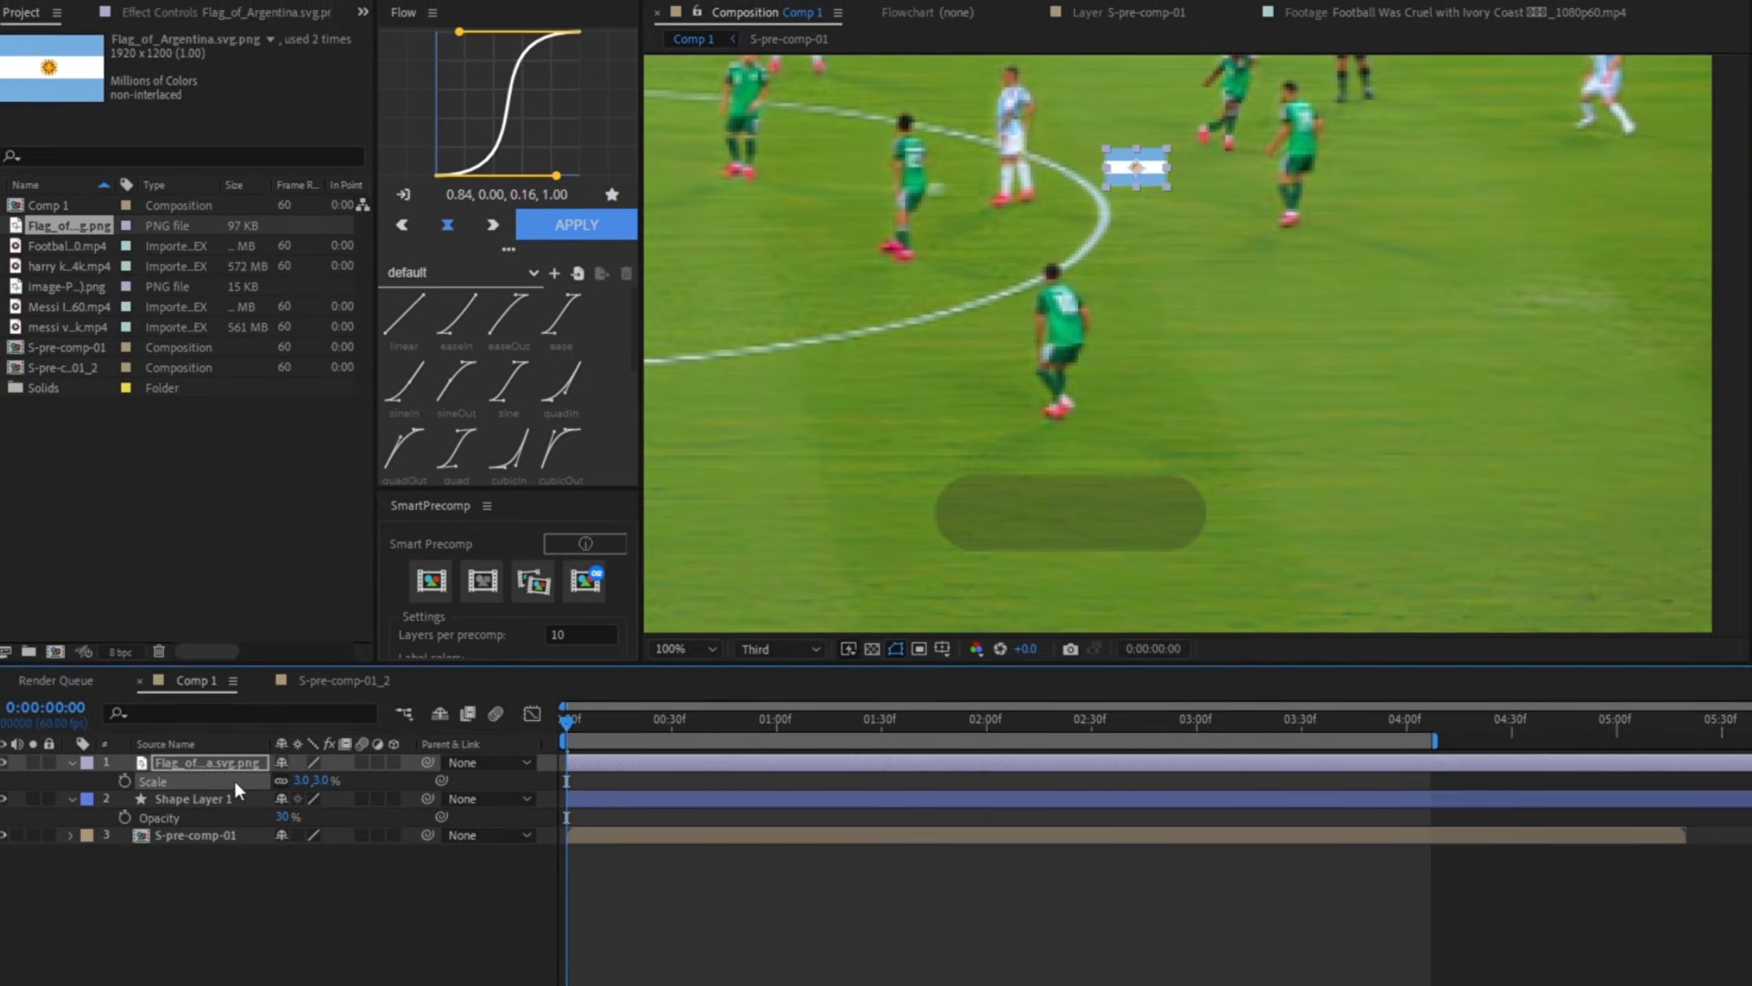
Place the flag inside the left end of the pill shape and set the preview resolution to Half.
left_click_drag(1133, 191, 990, 537)
left_click(933, 920)
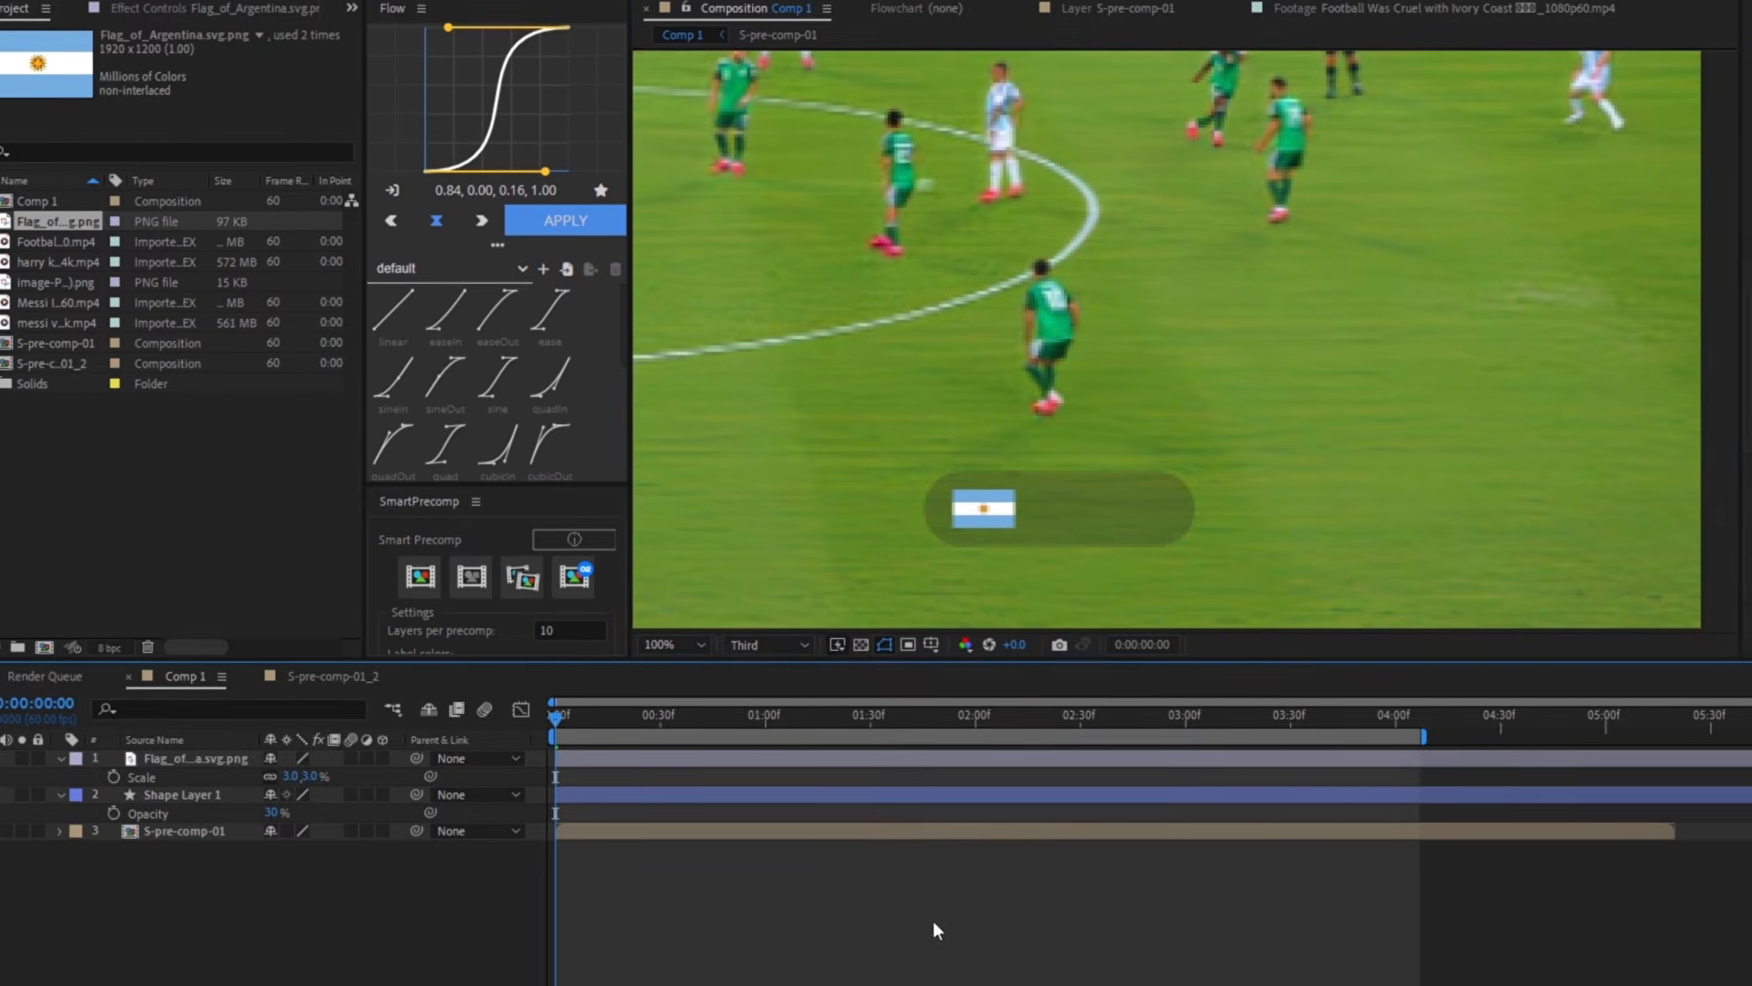
left_click(767, 651)
left_click(767, 727)
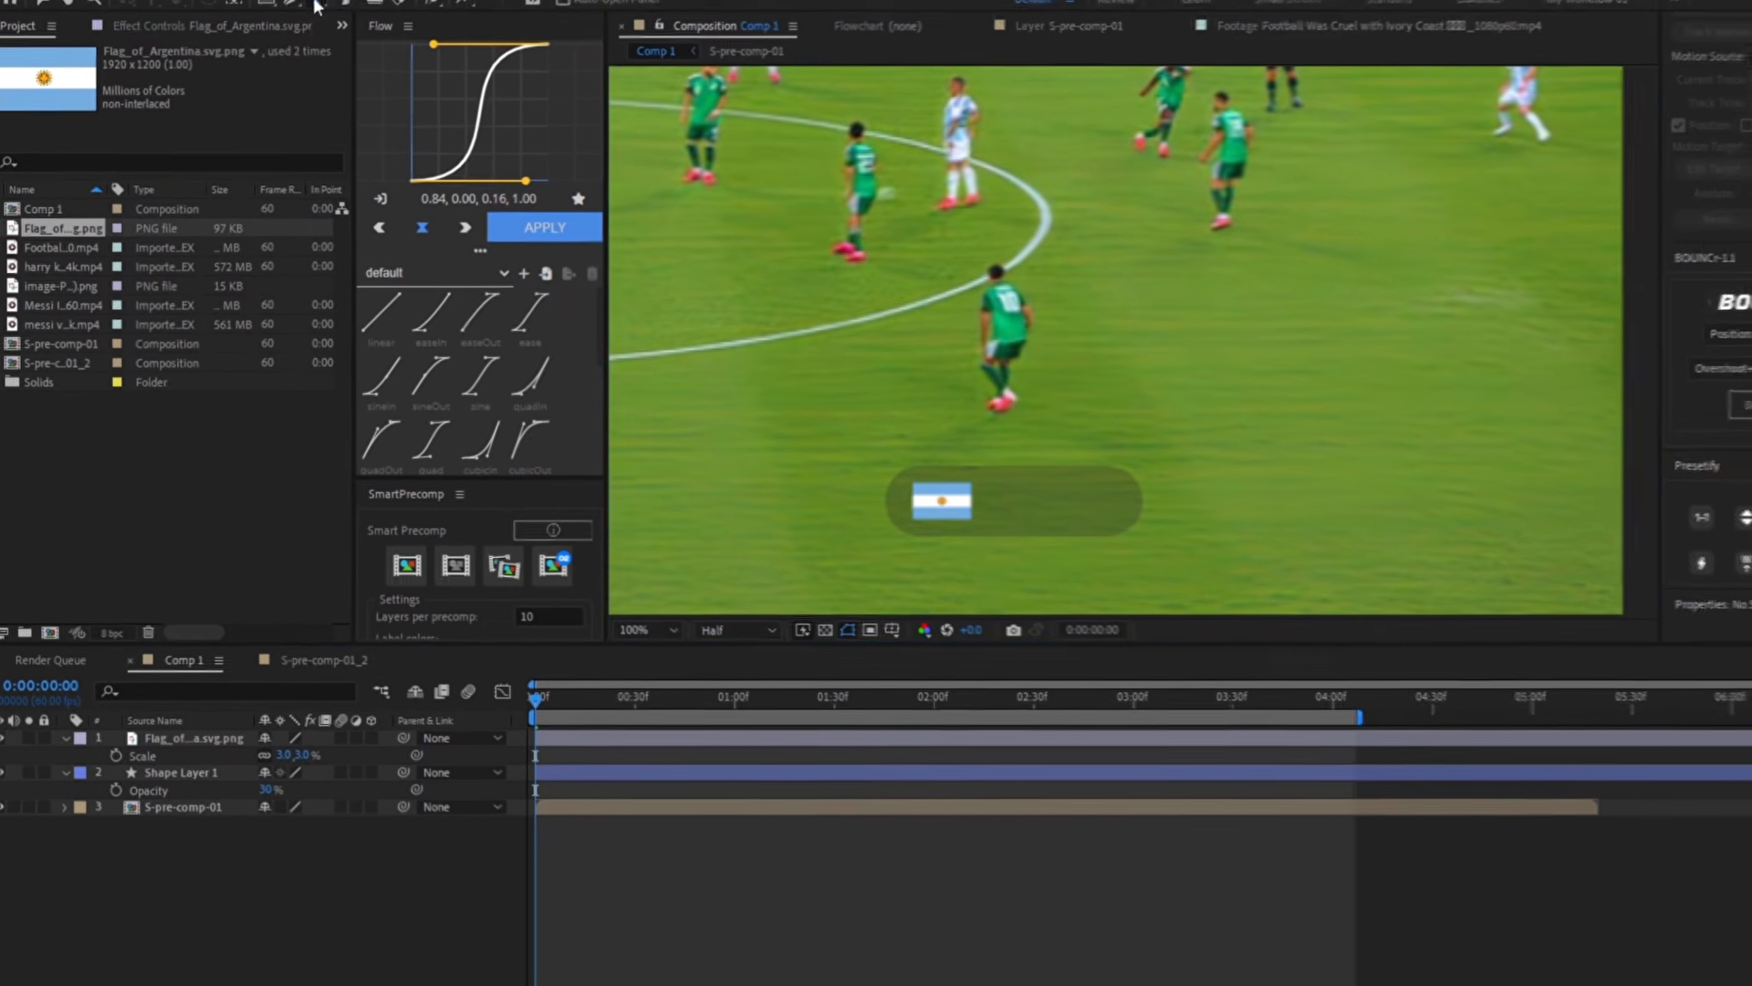
Add a text layer reading "messi" above the pill, keeping the Poppins SemiBold font.
left_click(314, 4)
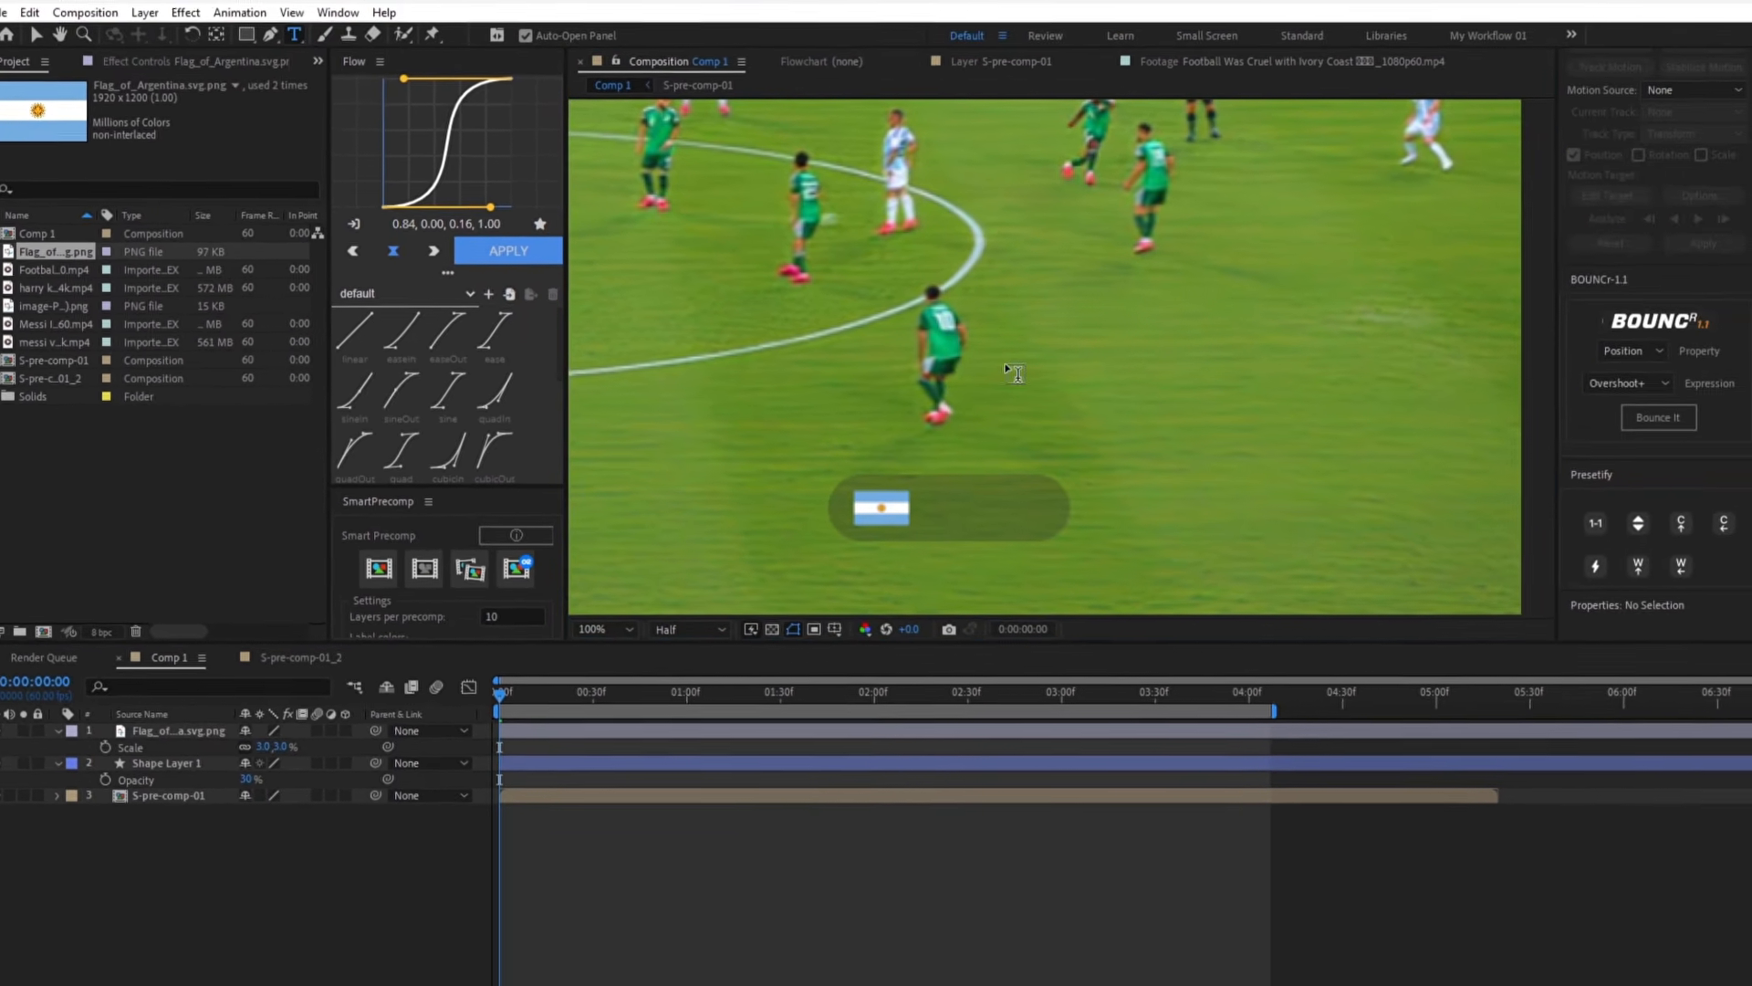
left_click(1075, 345)
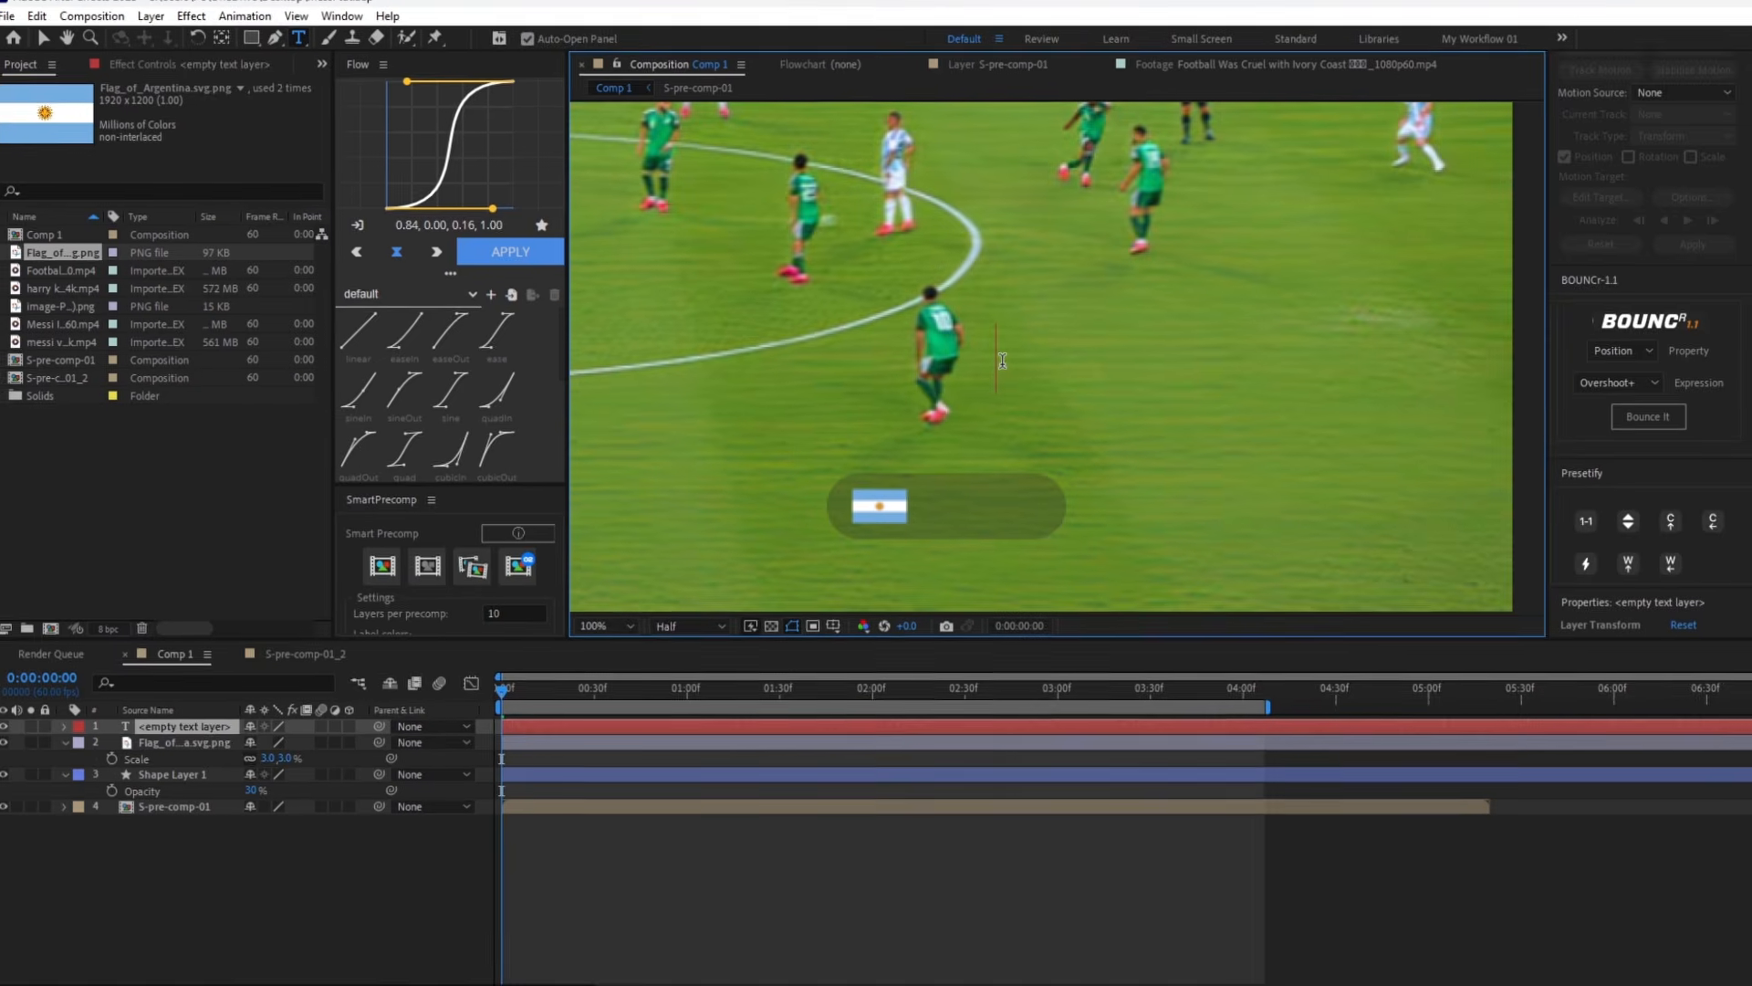
type("messi")
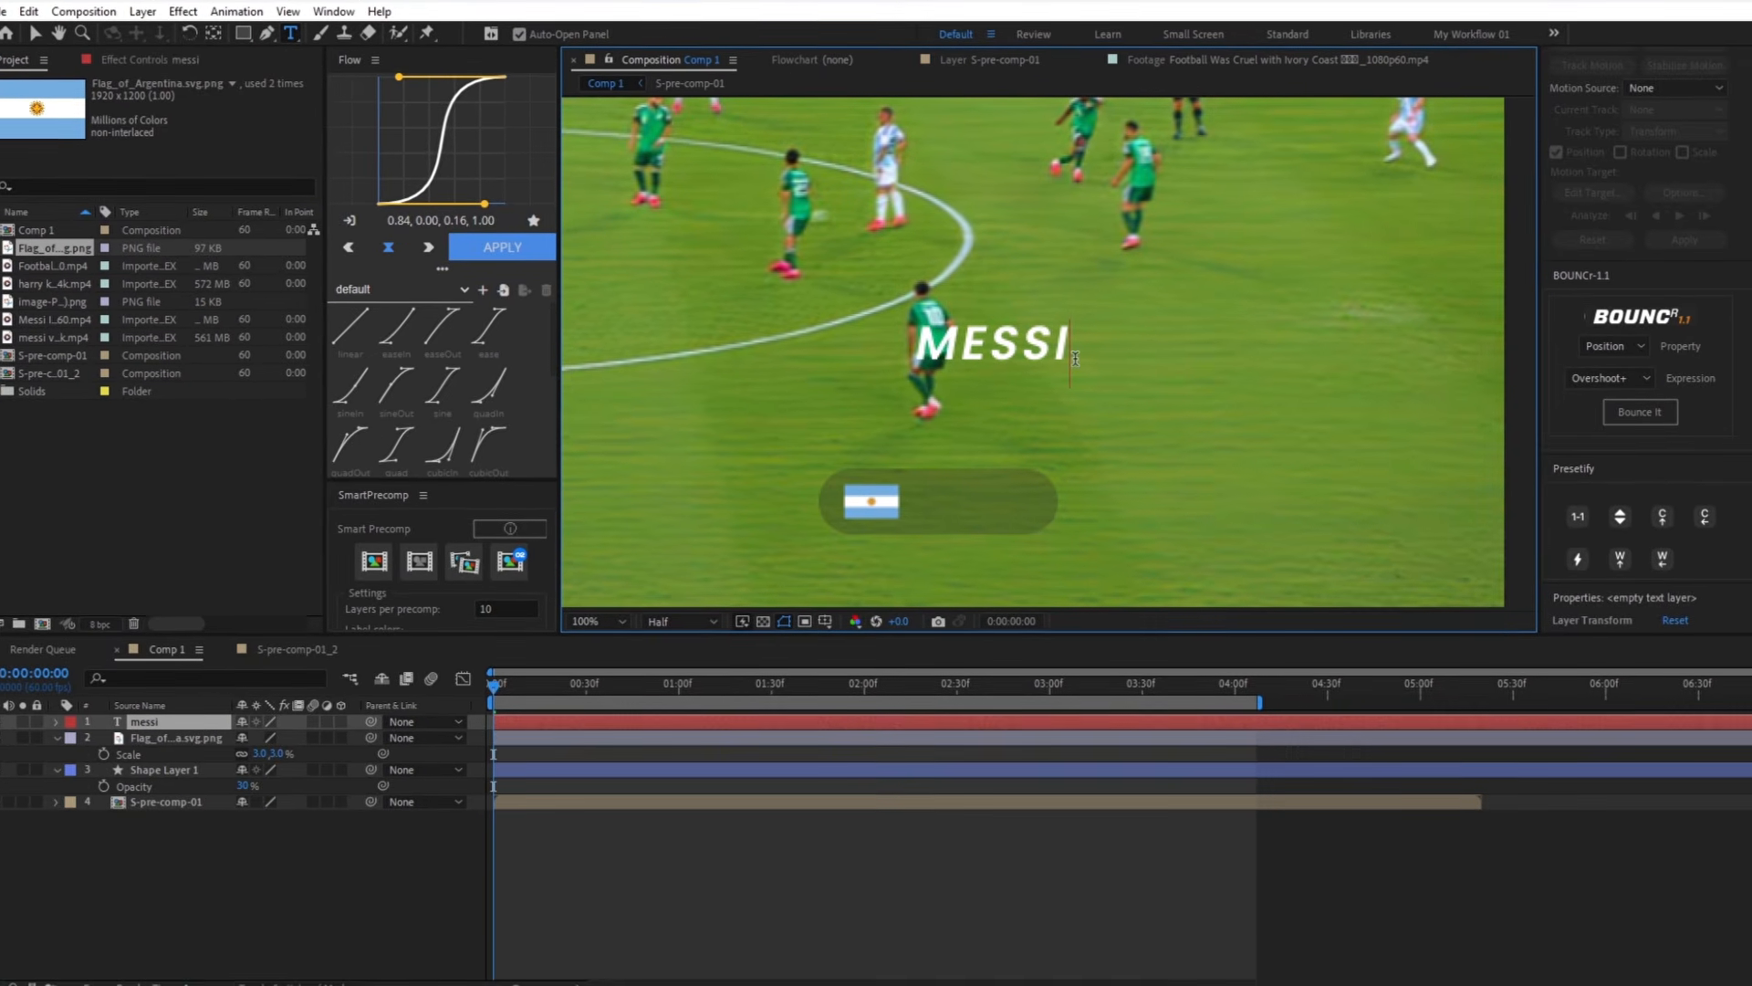
key("ctrl+a")
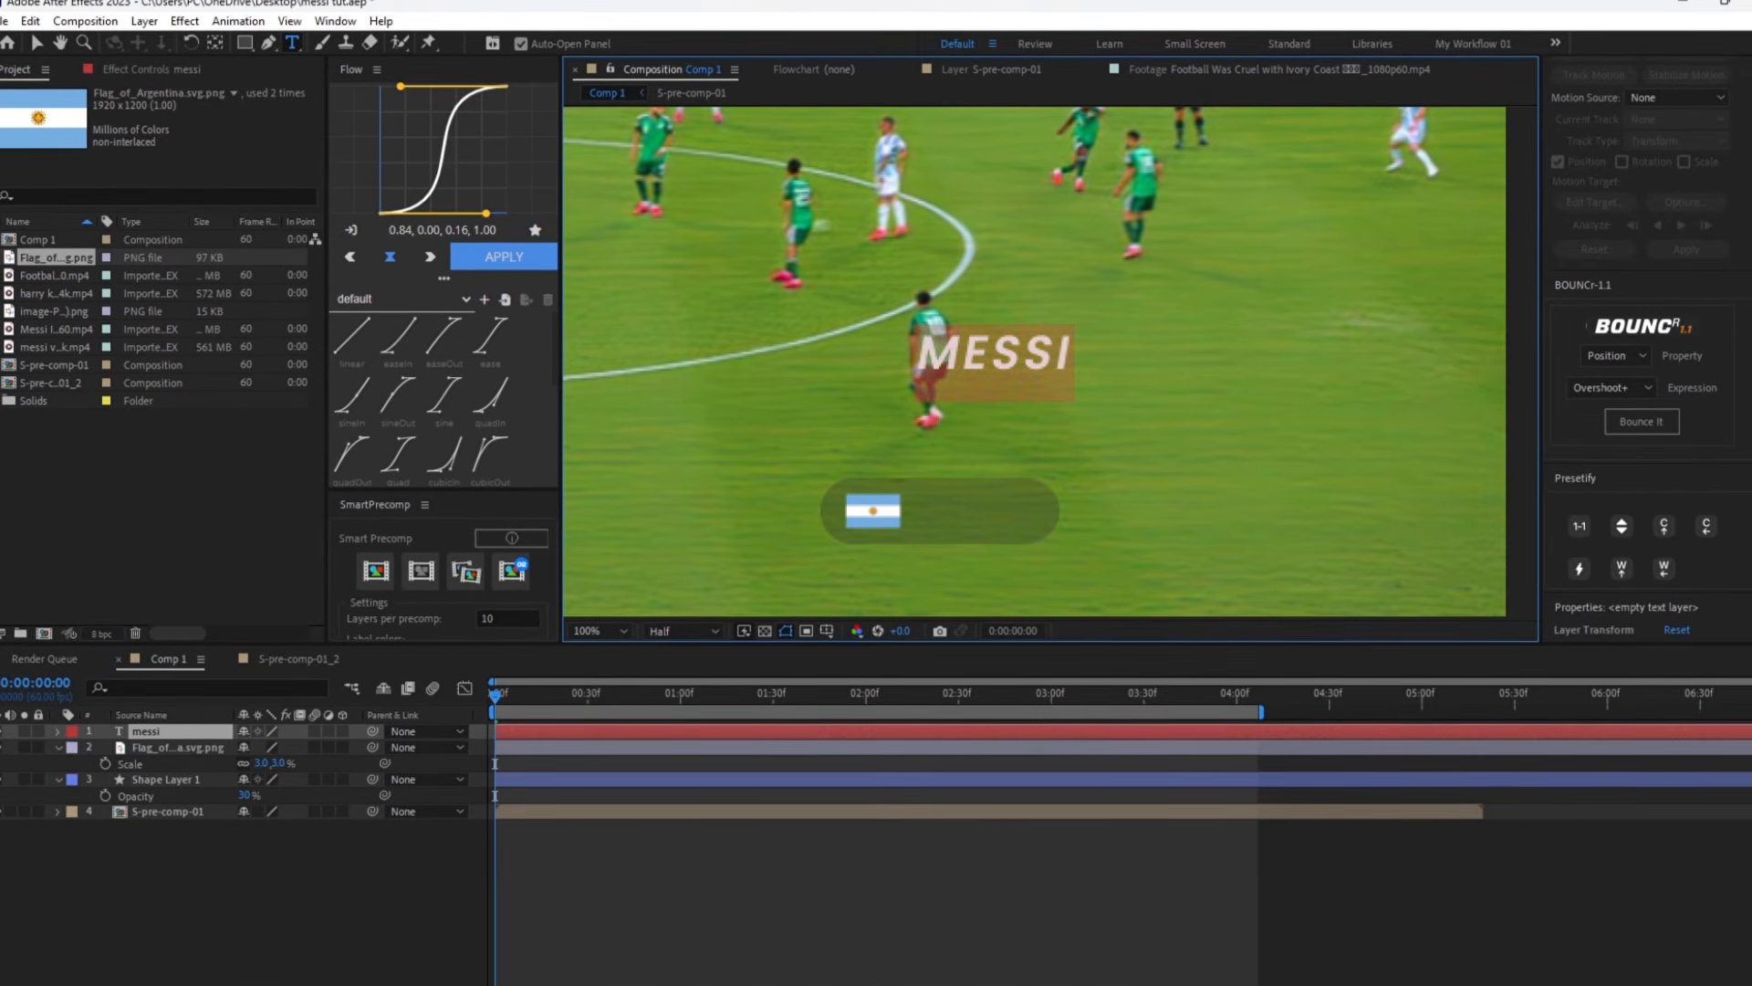
left_click(1654, 288)
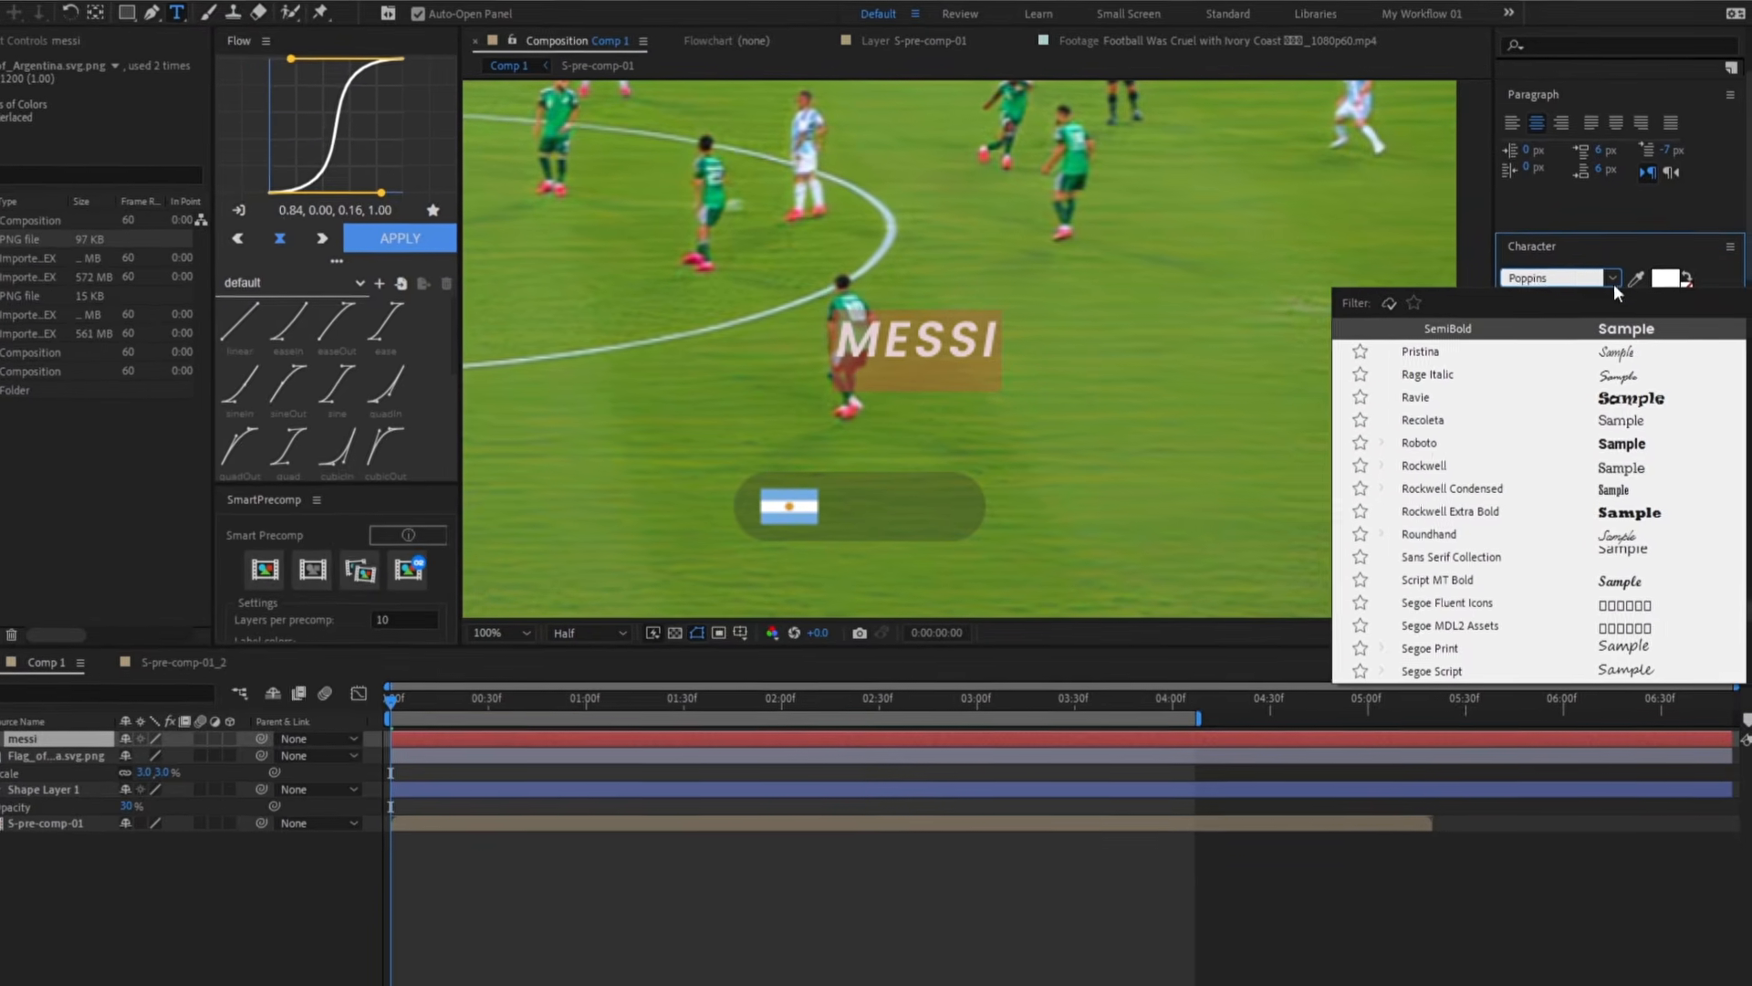
left_click(1614, 283)
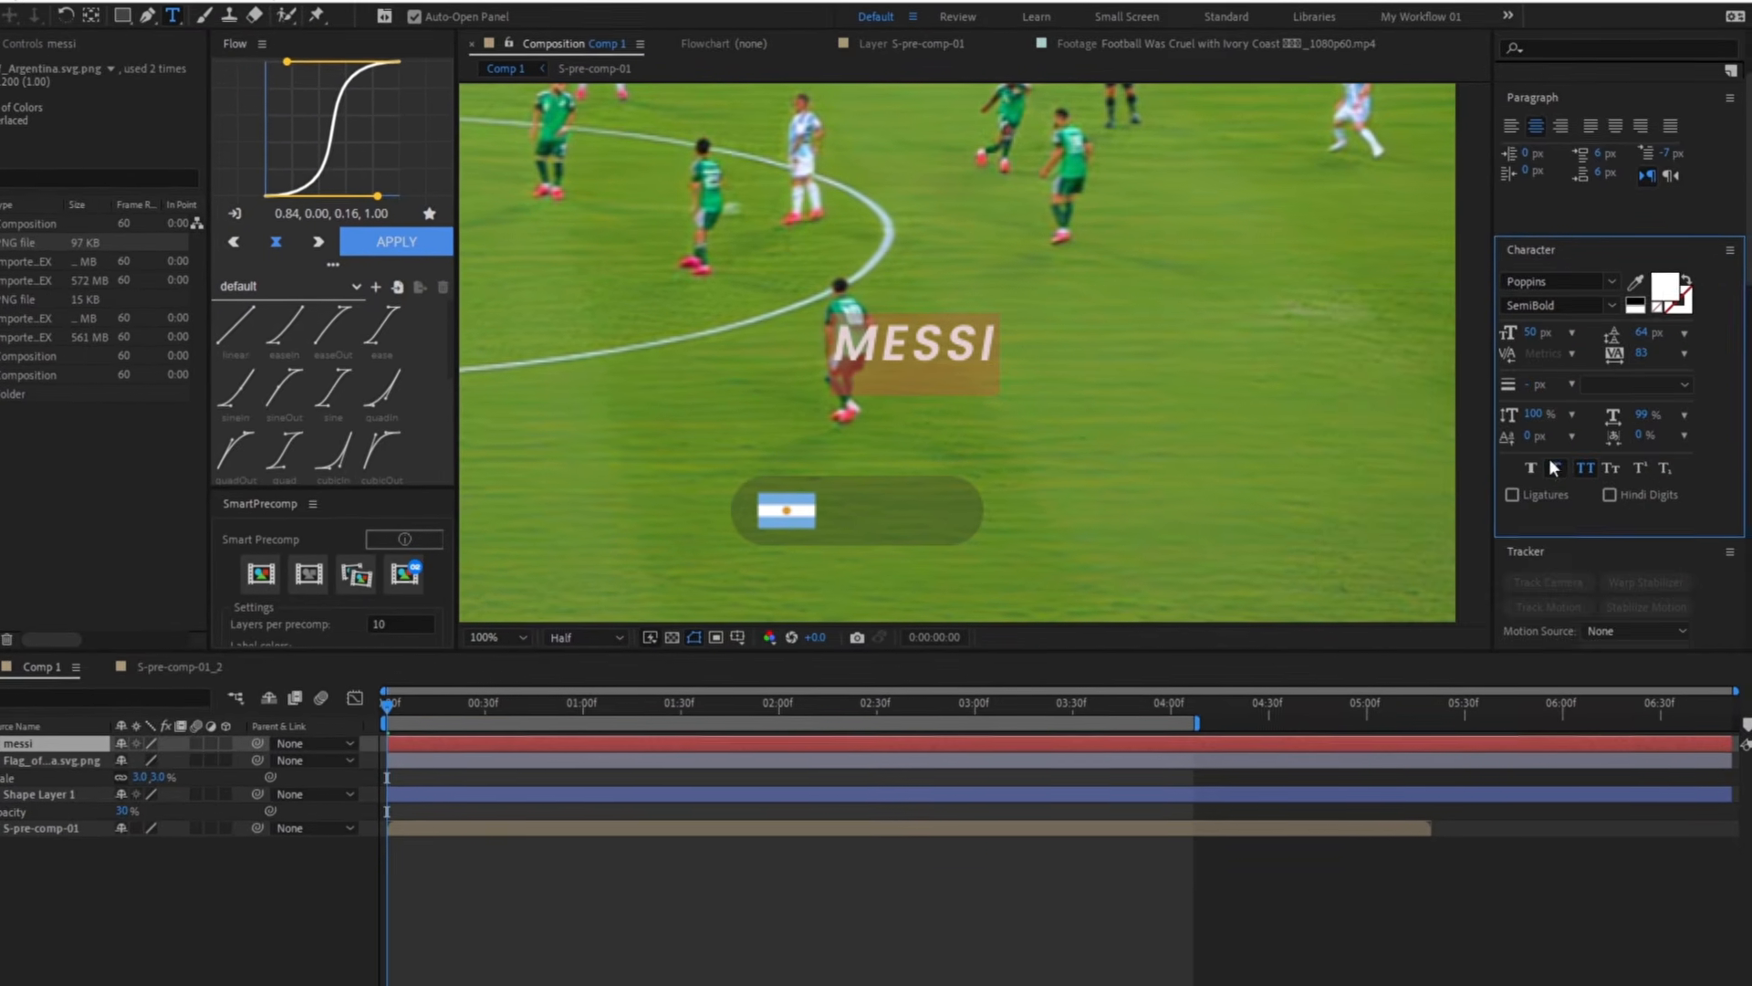
key("Escape")
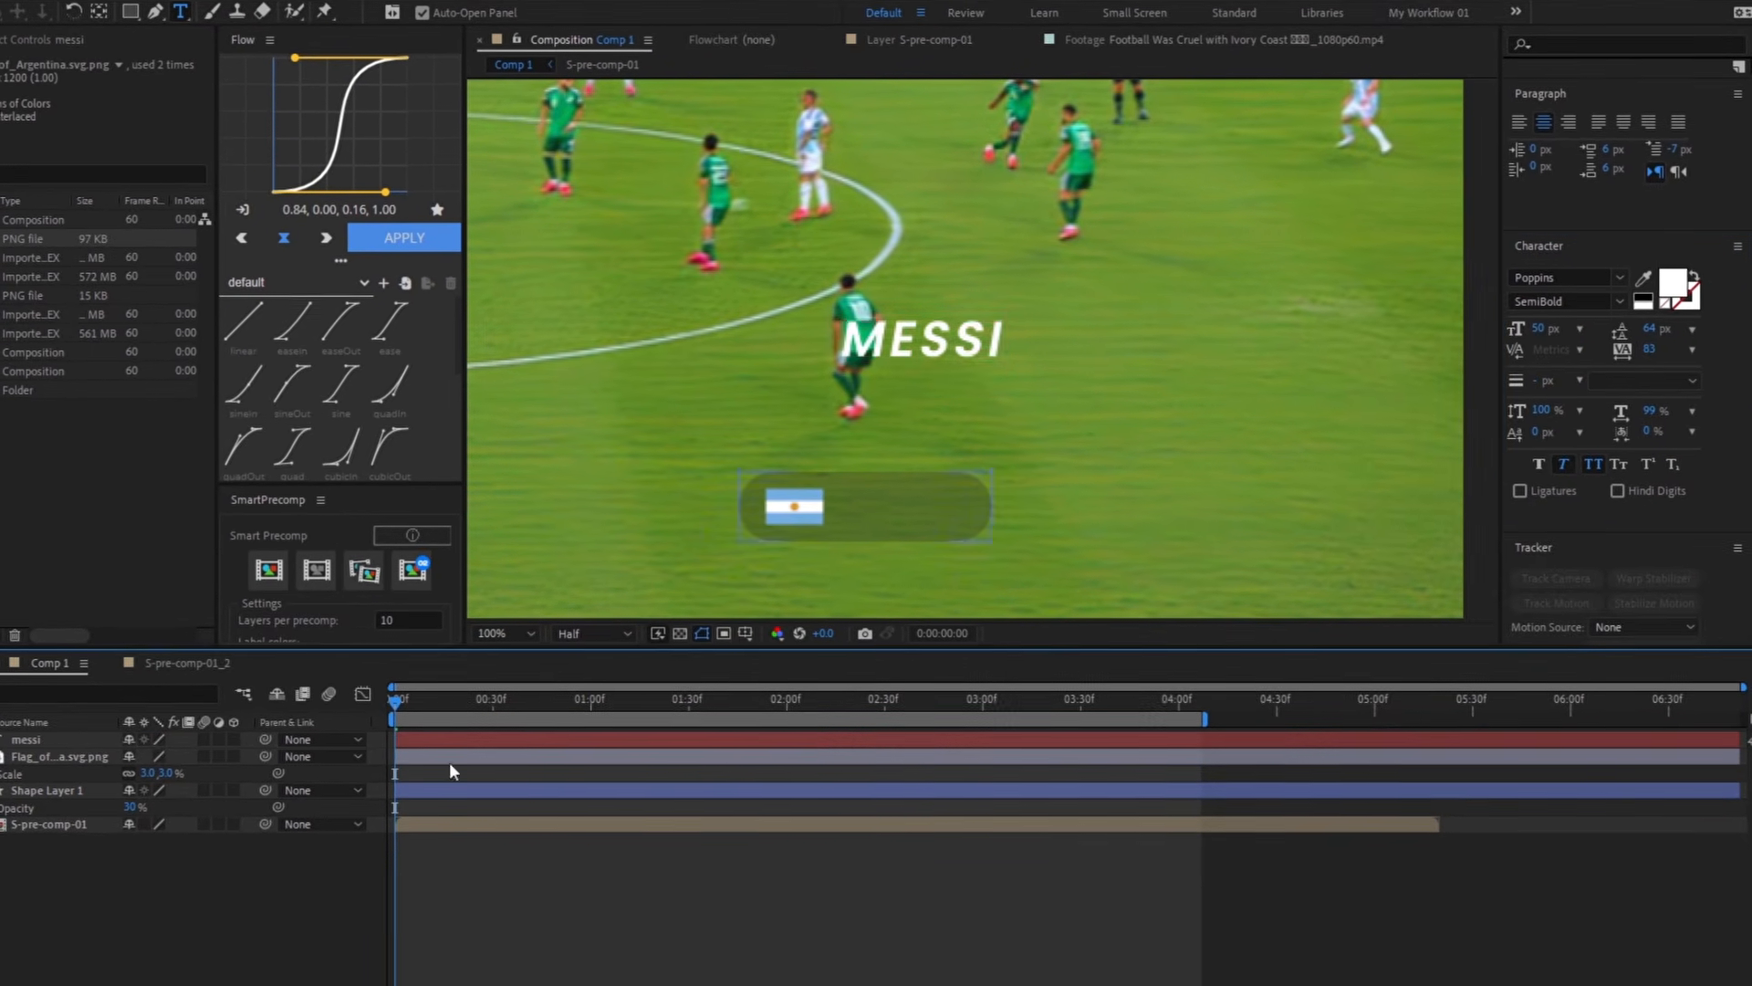
Apply the Drop Shadow and Bevel Alpha effects to the messi text layer, with a shadow softness of 30.
key("ctrl+space")
type("dr")
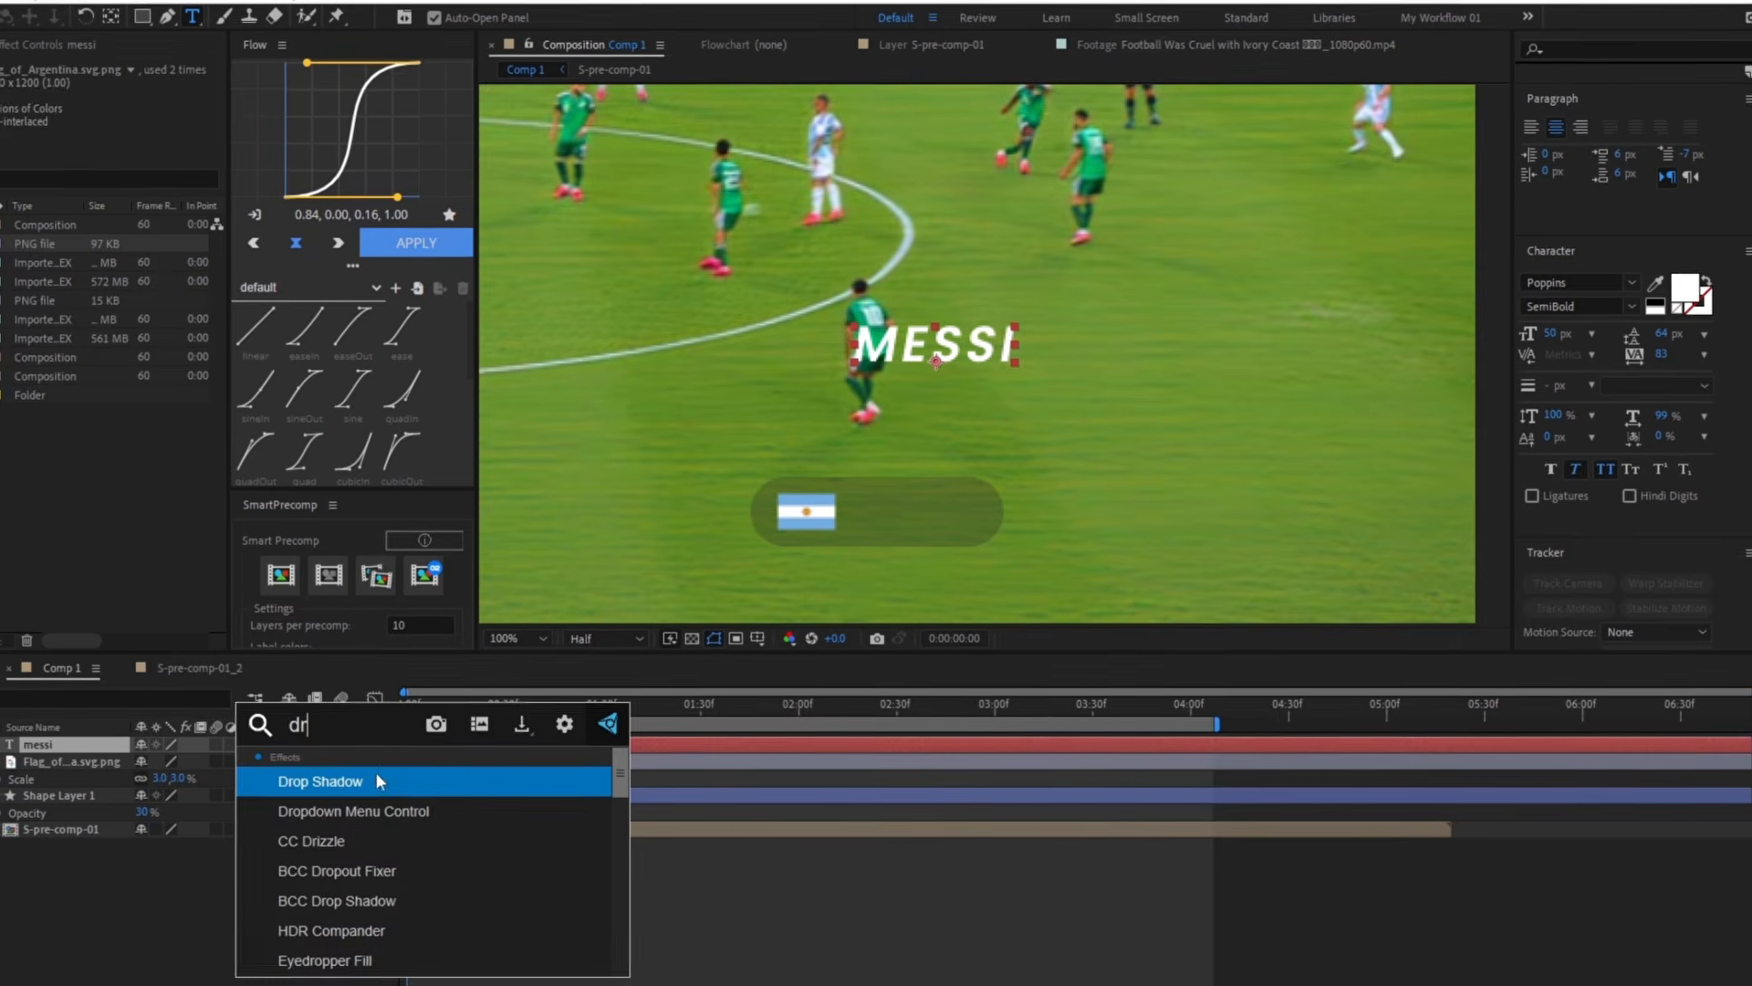
left_click(373, 778)
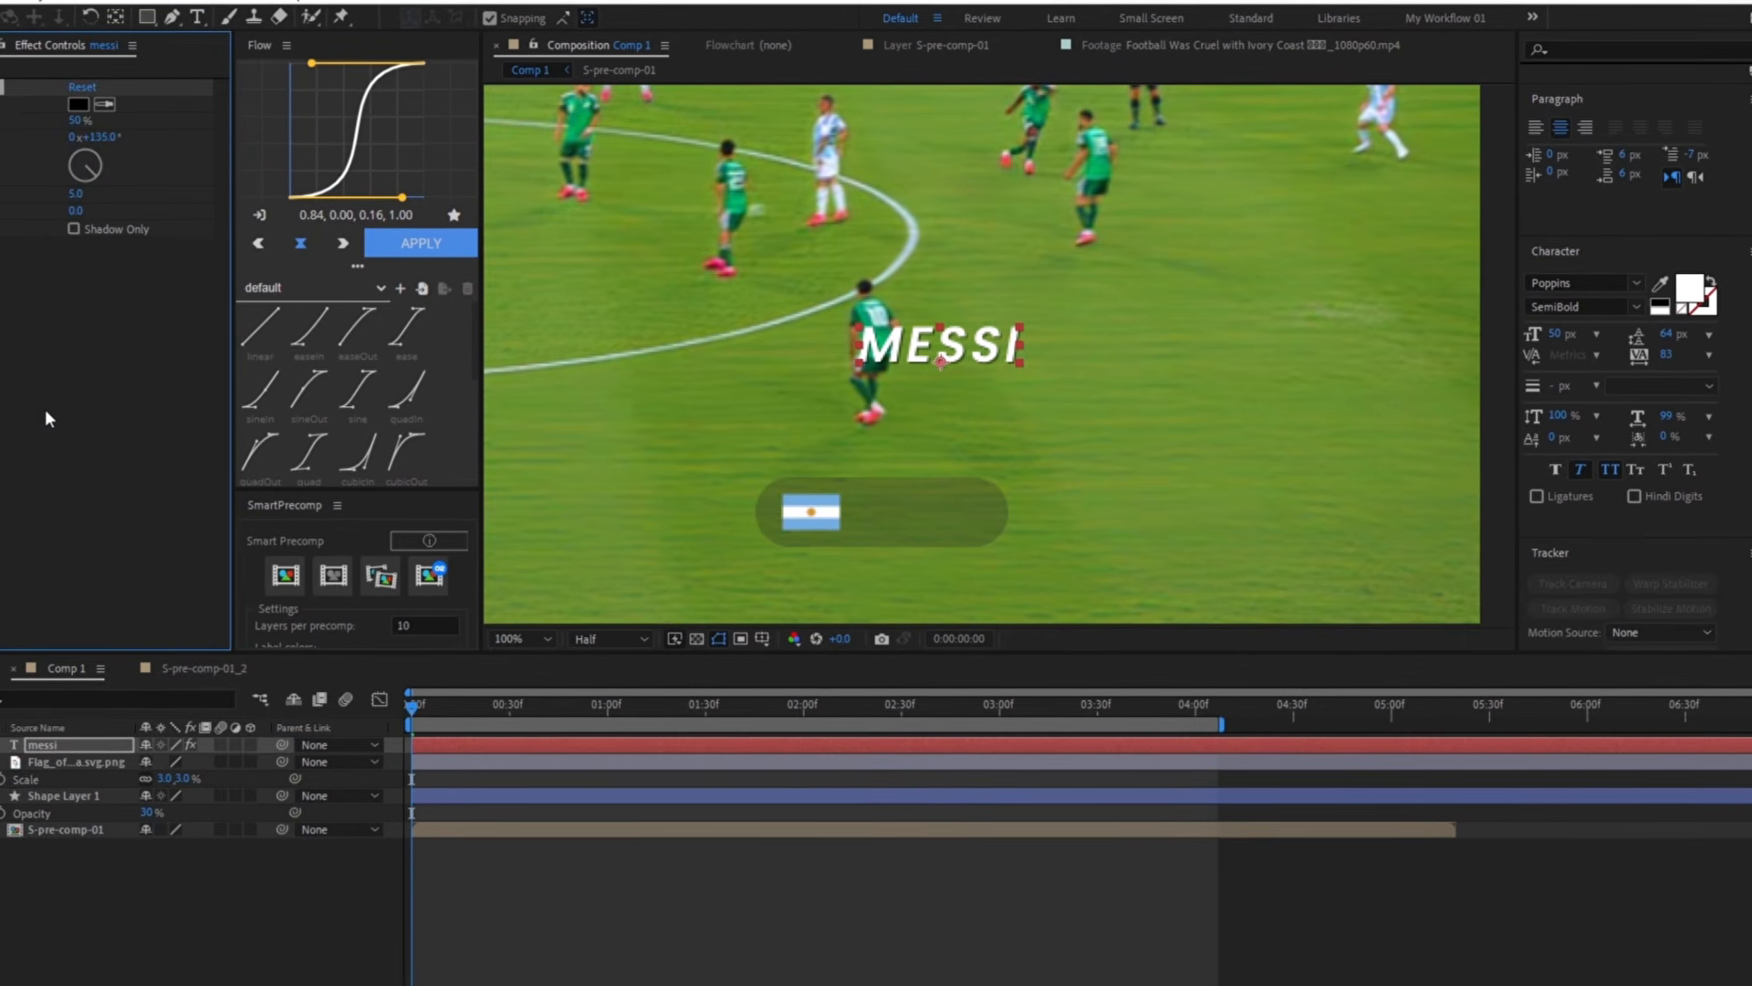
key("ctrl+space")
type("bev")
left_click(128, 468)
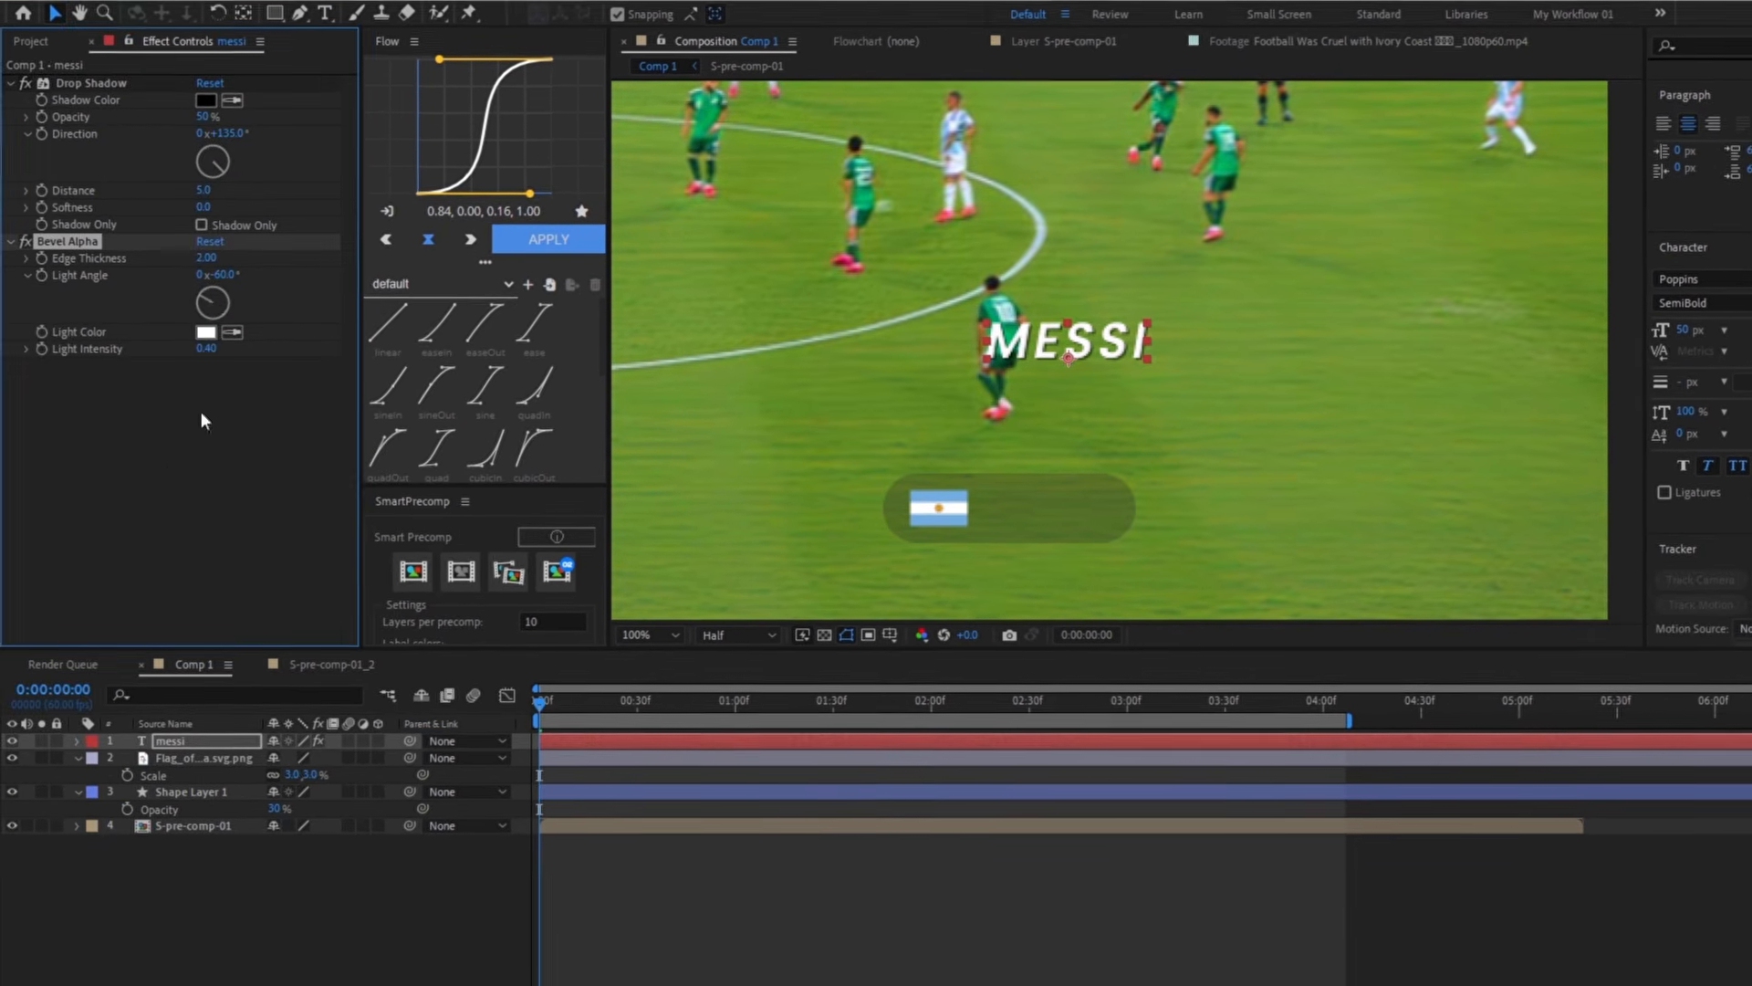
left_click(665, 843)
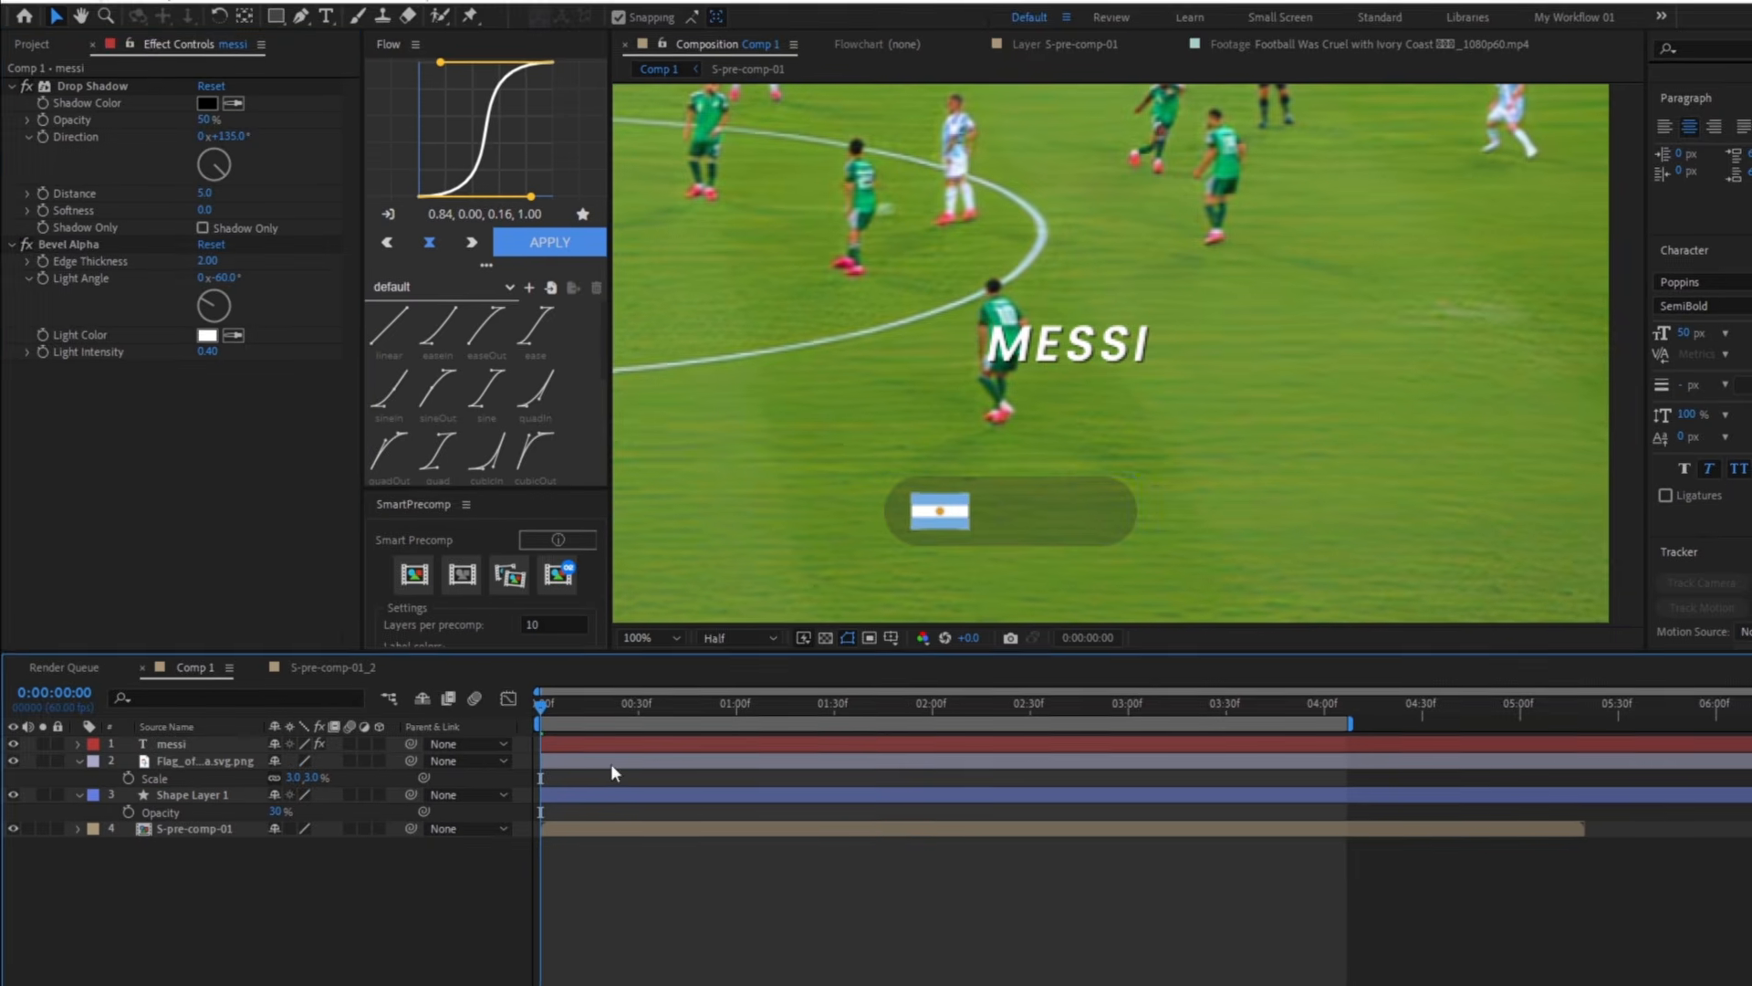
left_click(202, 196)
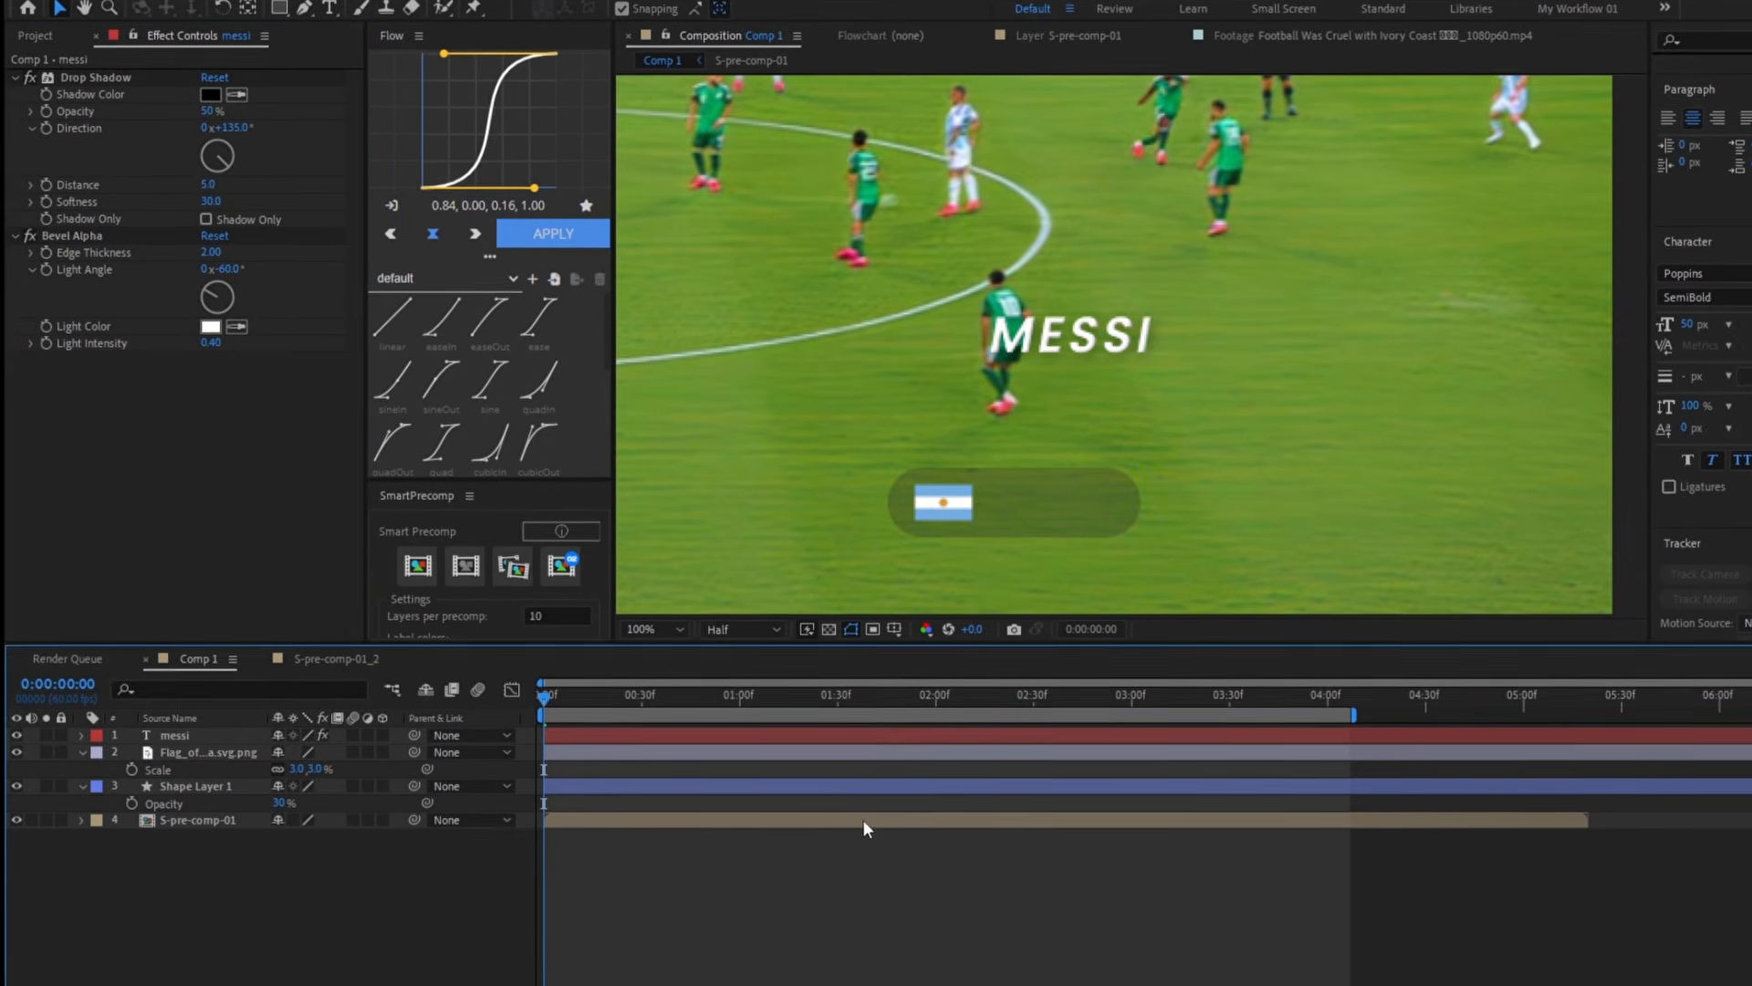
Place the messi text inside the pill beside the flag and reduce its font size to about 40 px so it fits.
left_click(1047, 347)
left_click_drag(1047, 343, 1051, 517)
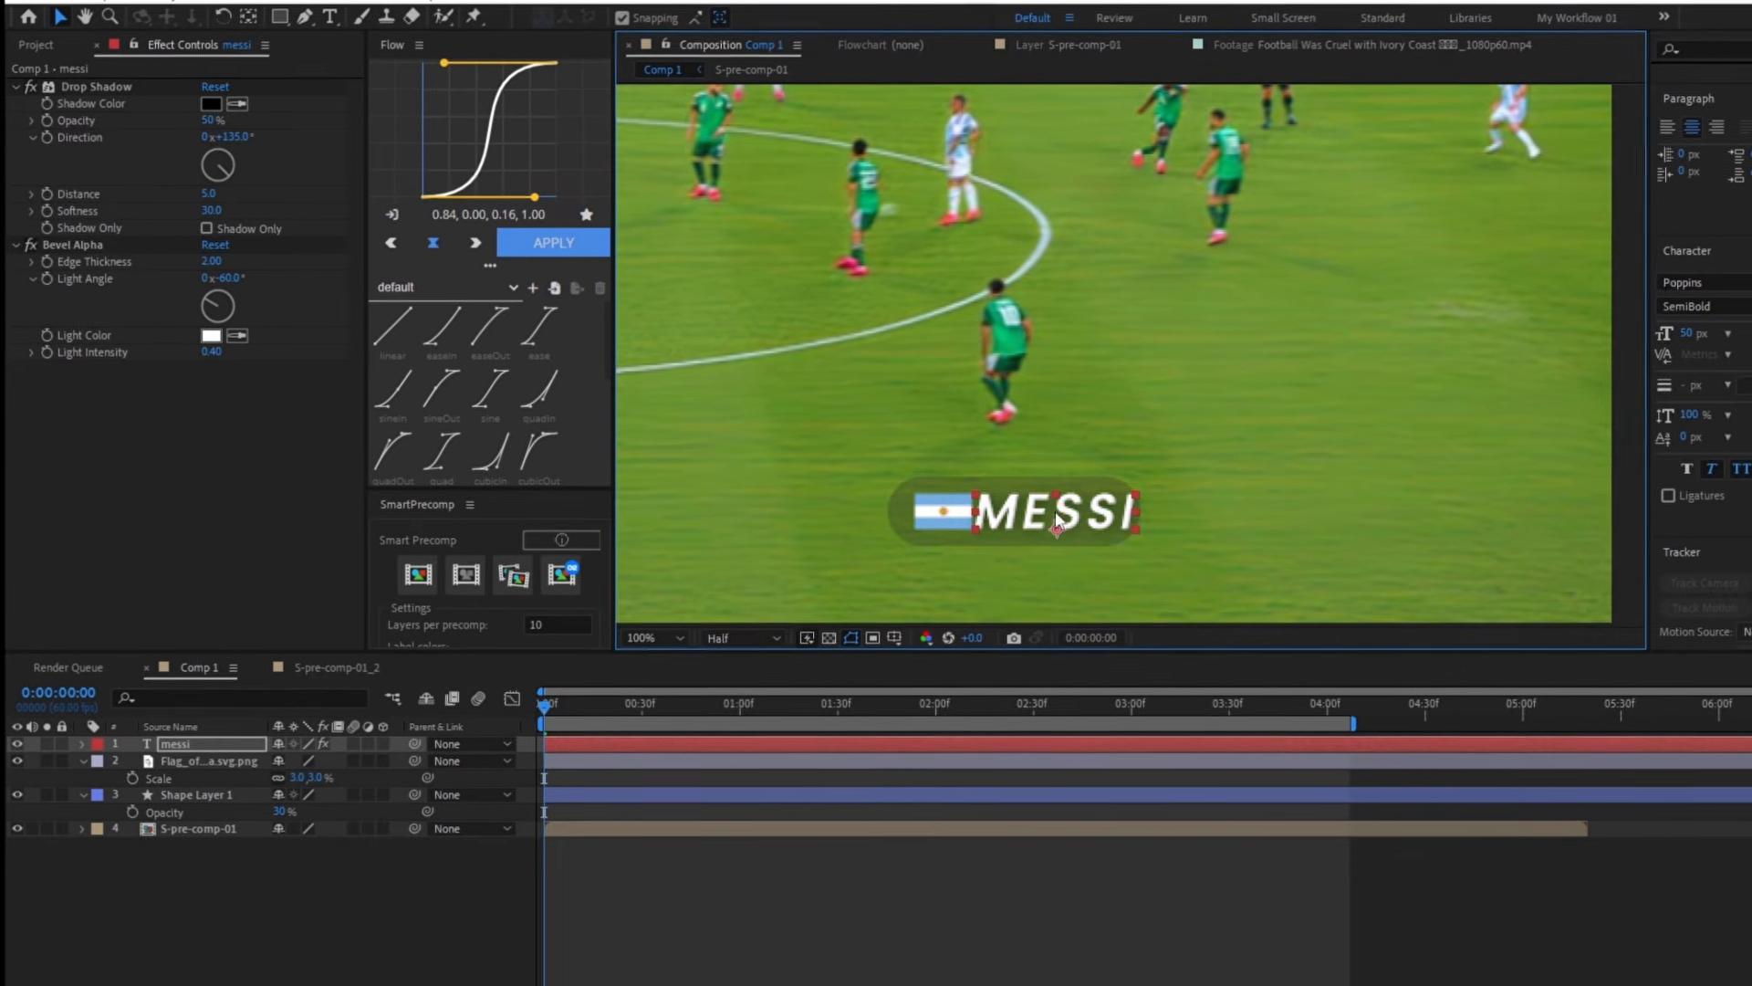
double_click(1057, 517)
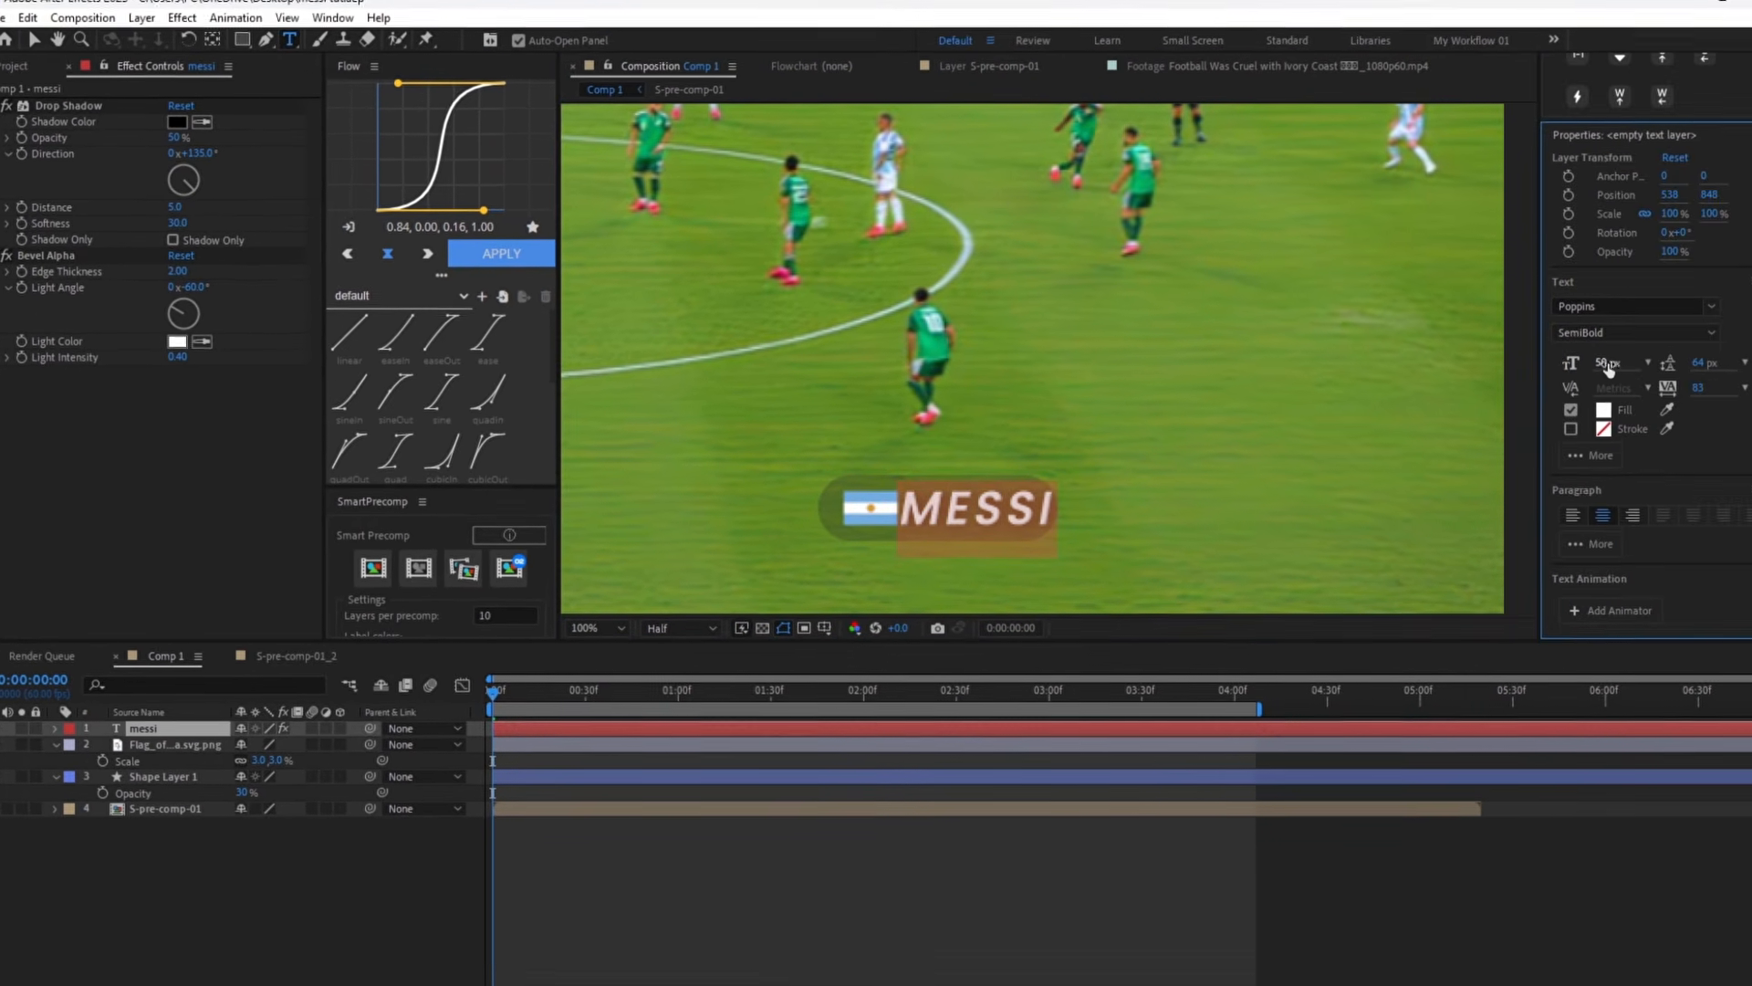
left_click(1647, 362)
type("40")
key("Return")
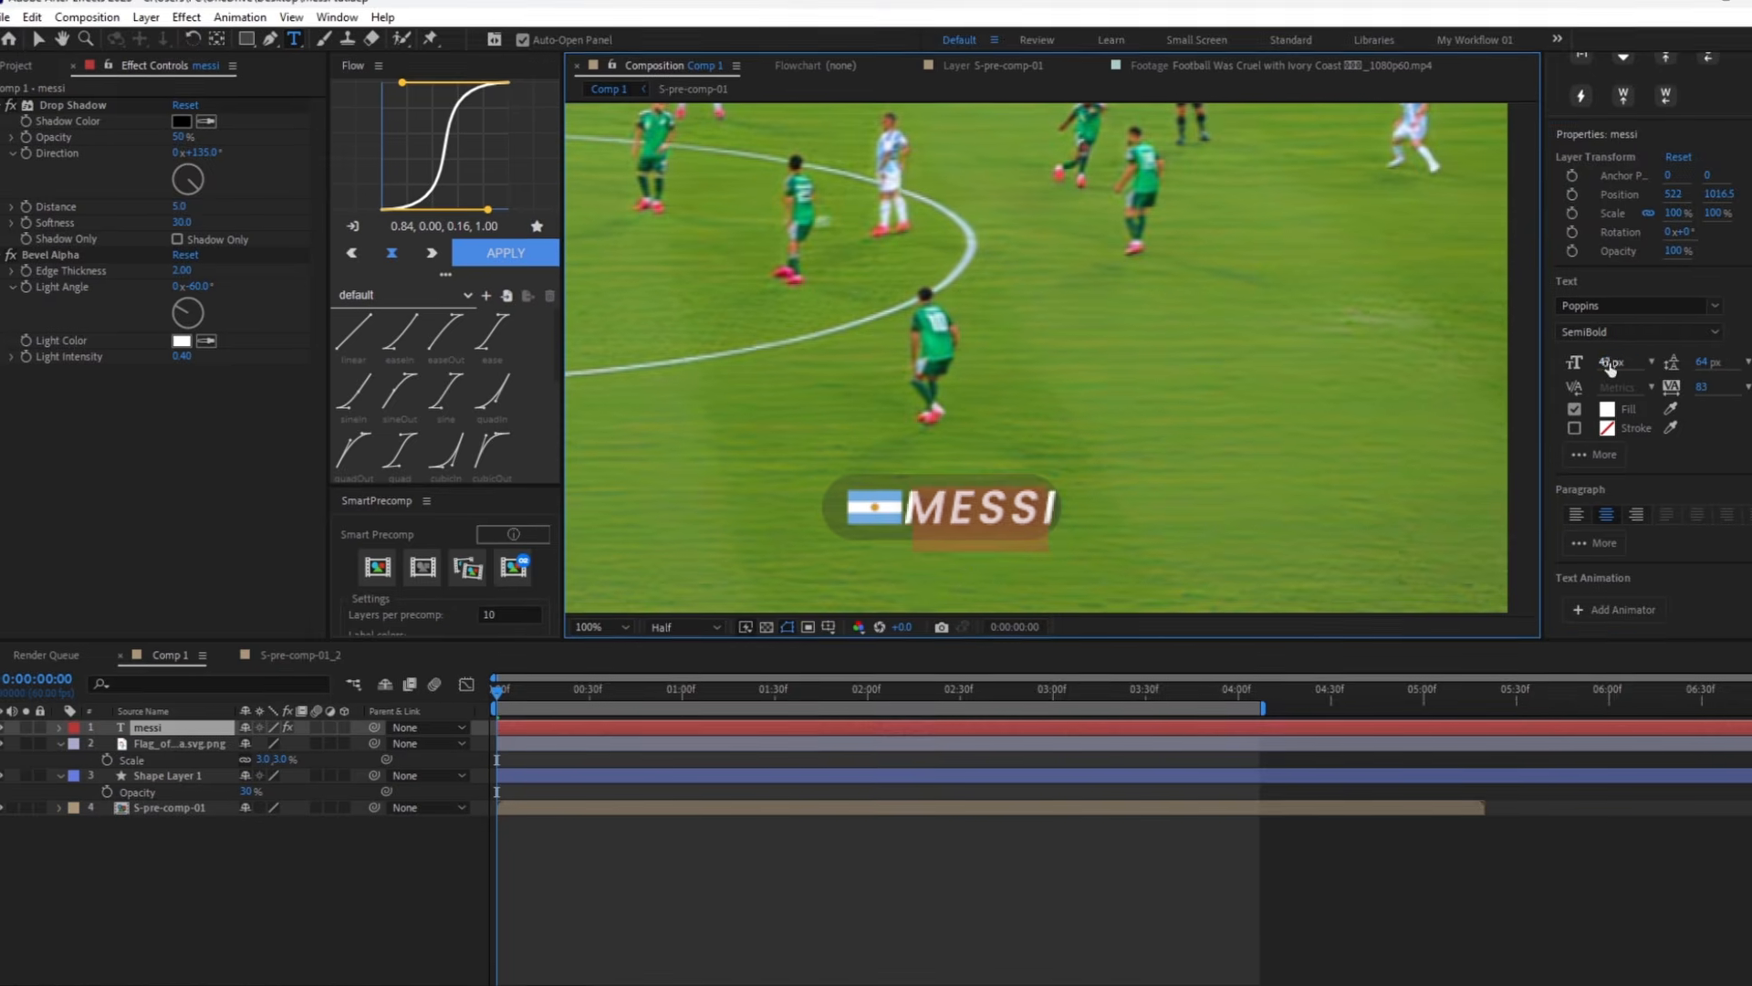
left_click(573, 832)
left_click(534, 723)
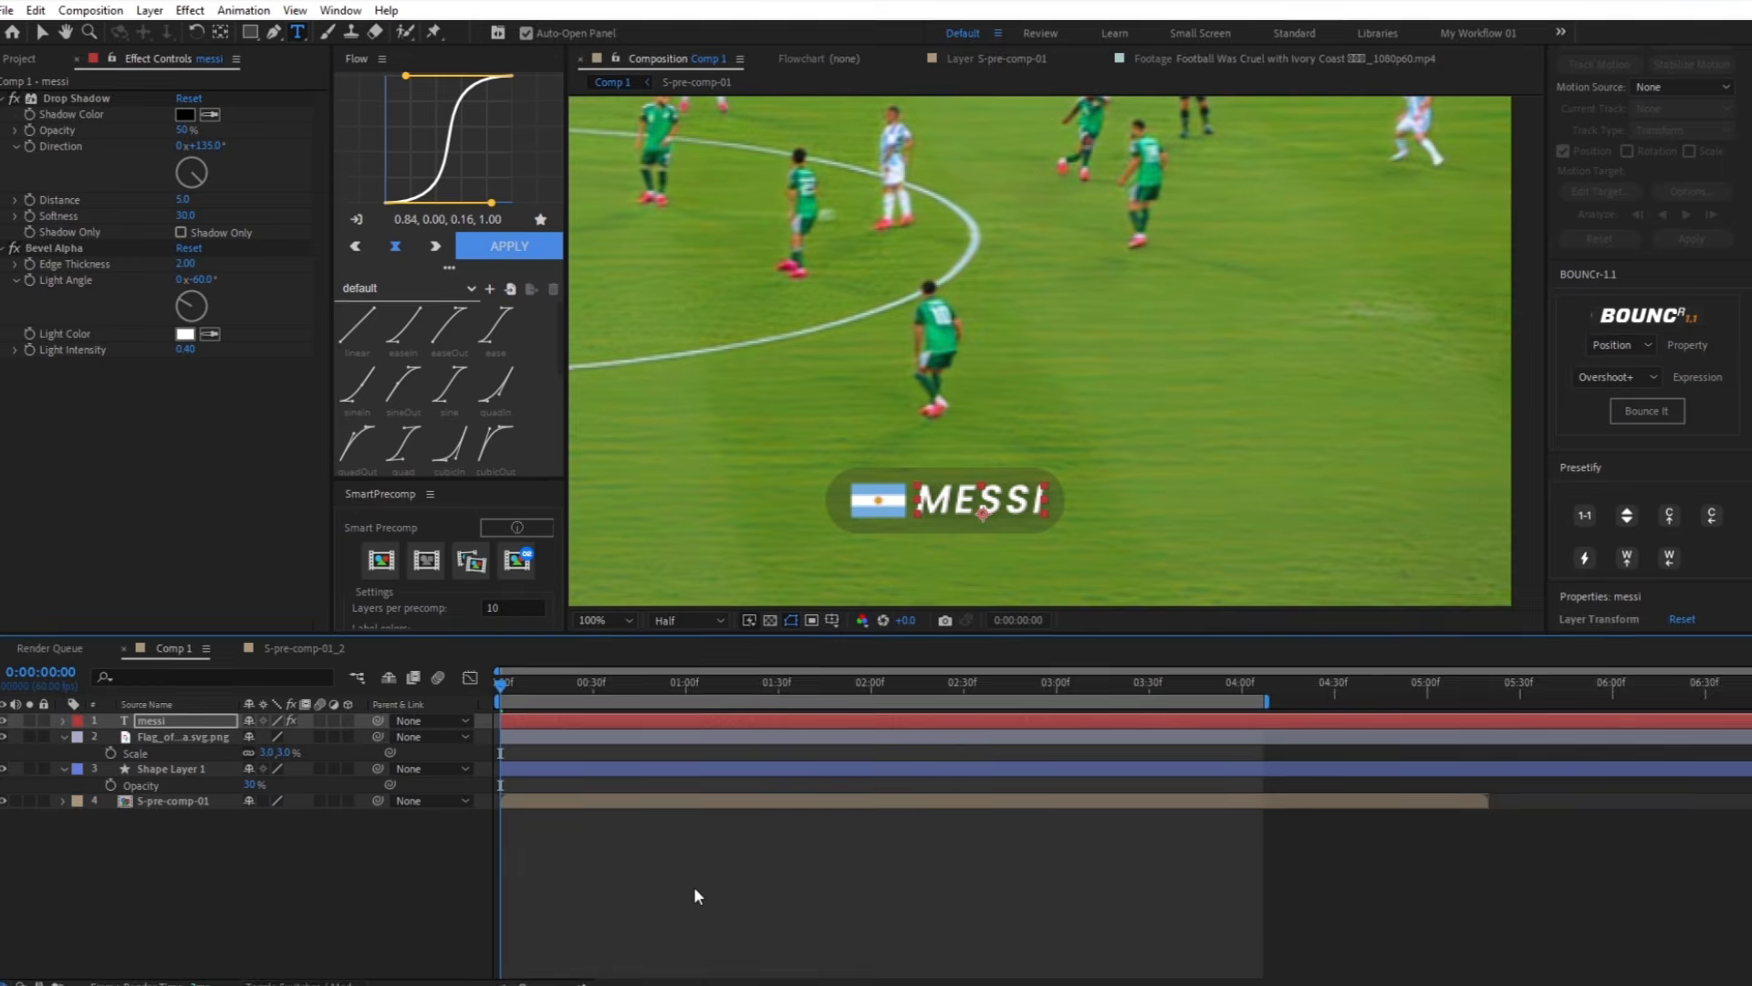
left_click(690, 885)
left_click(567, 746)
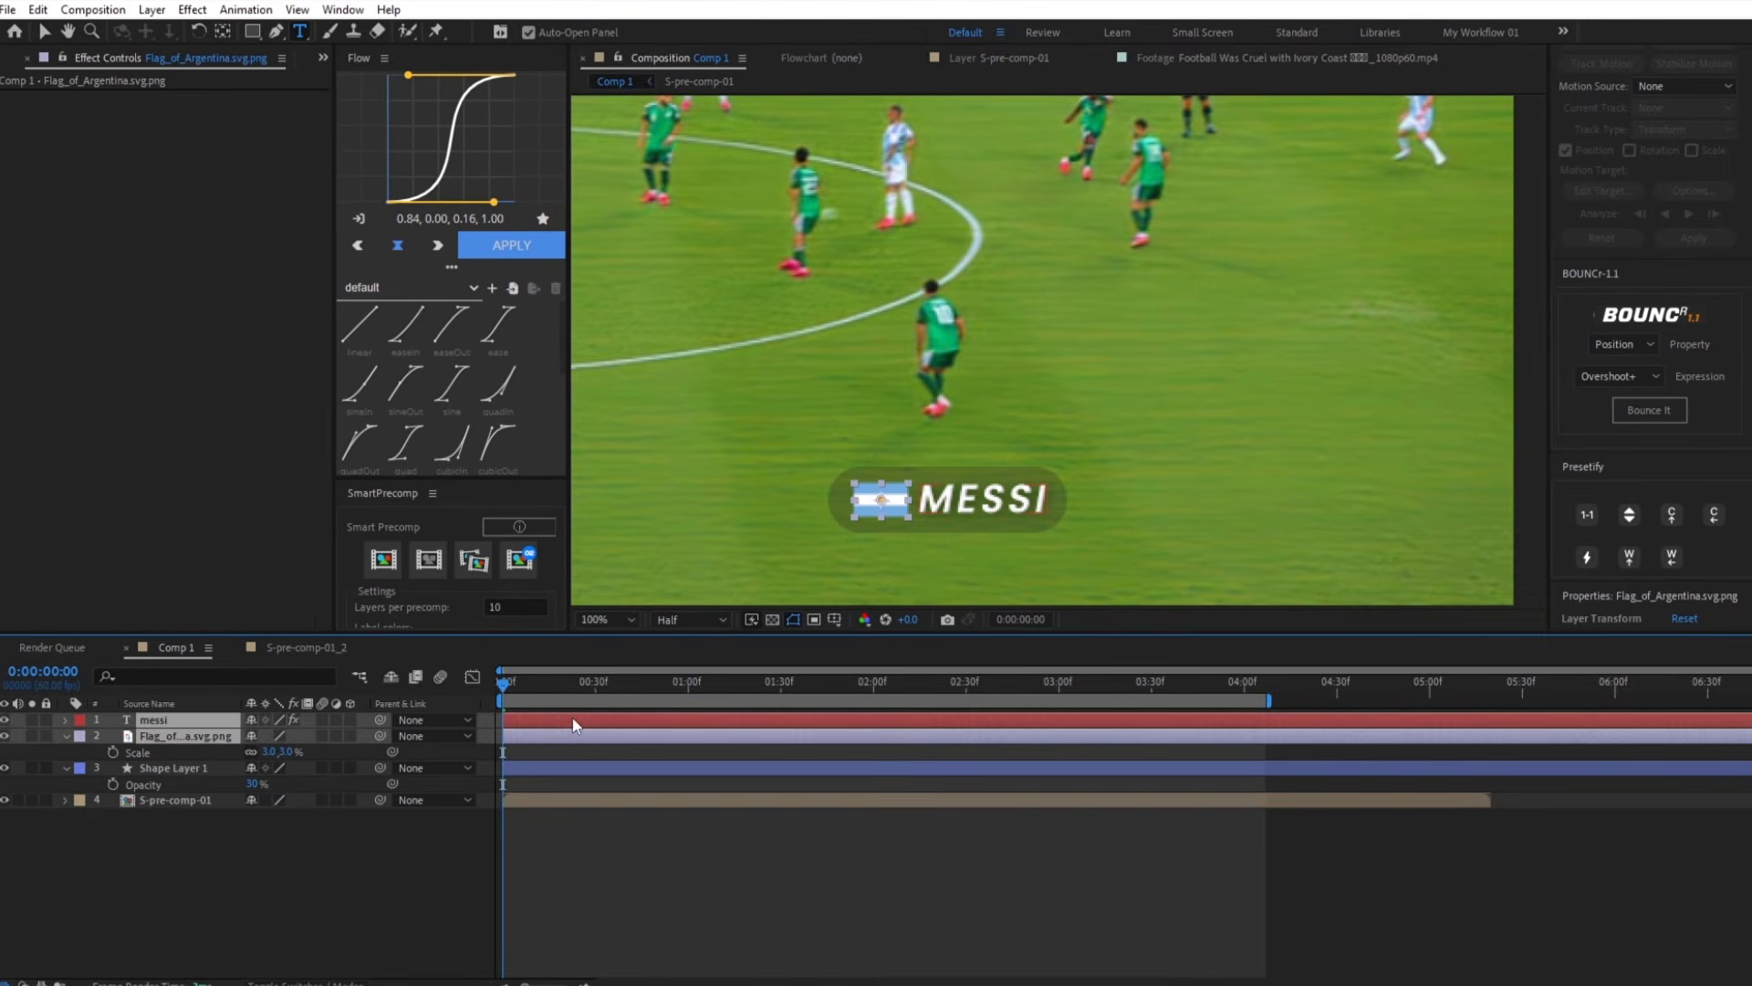
left_click(573, 736, "ctrl")
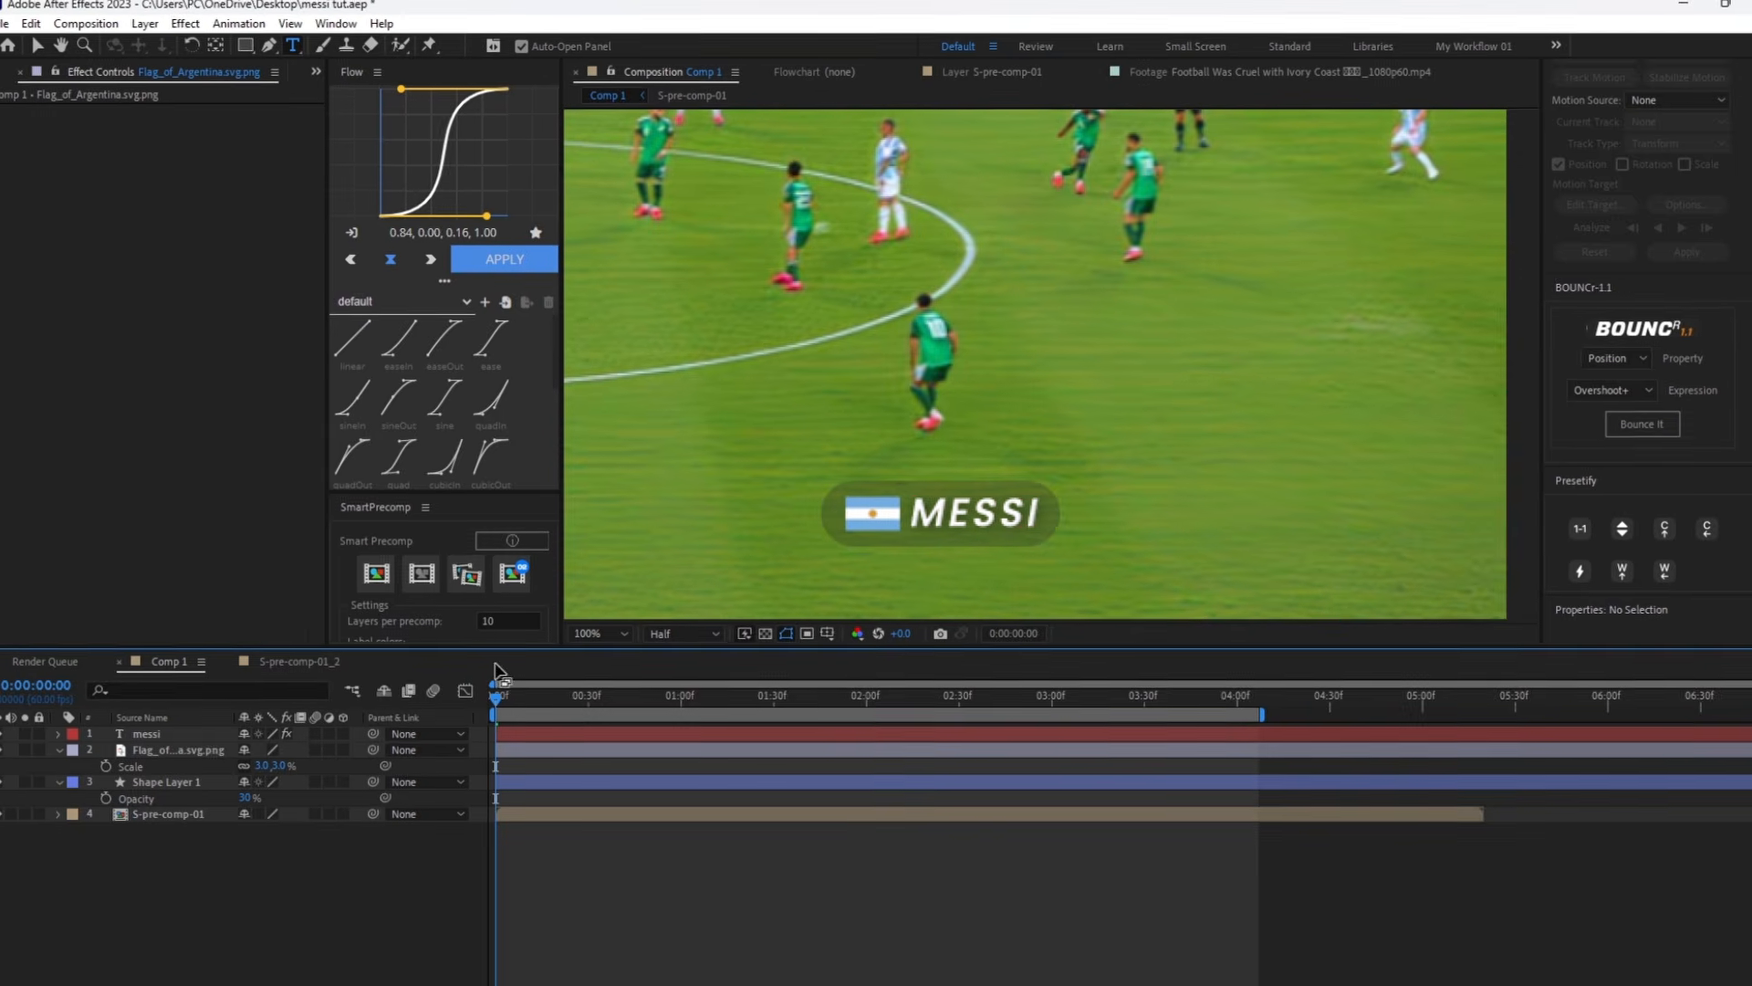
Duplicate the pill's Shape Layer 1, enable the copy's stroke and set its line cap to Round Cap.
left_click(177, 781)
key("ctrl+d")
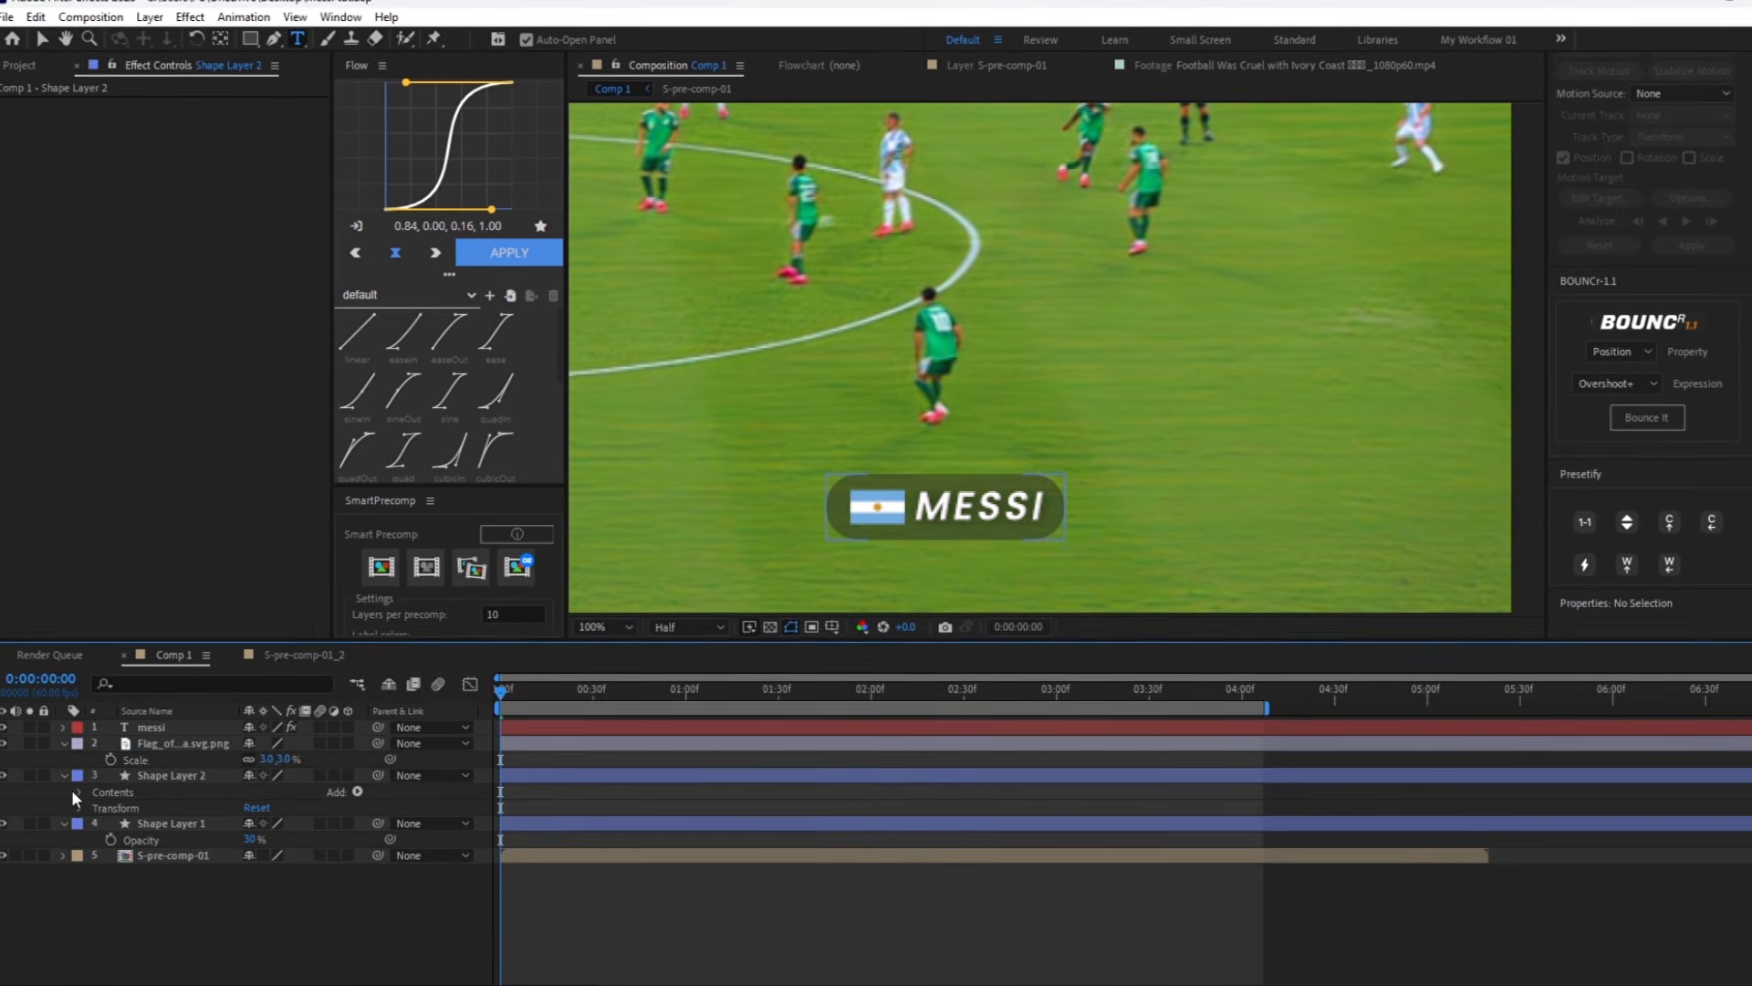
left_click(60, 775)
left_click(84, 788)
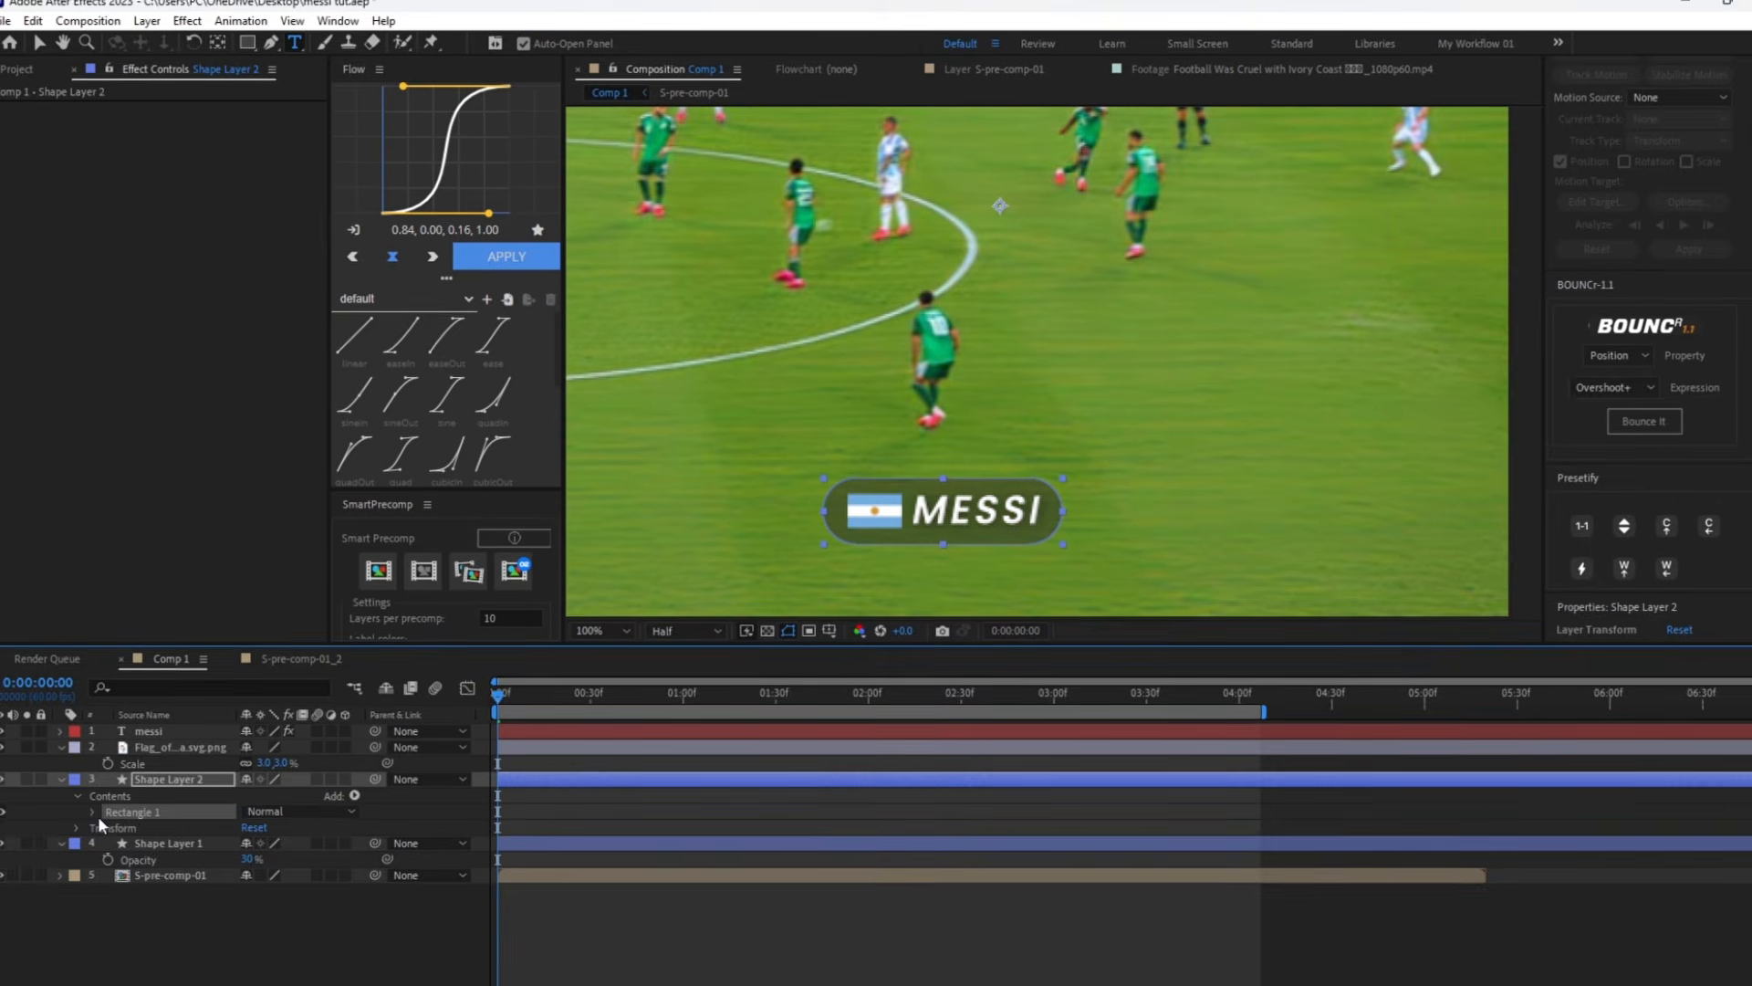
left_click(97, 806)
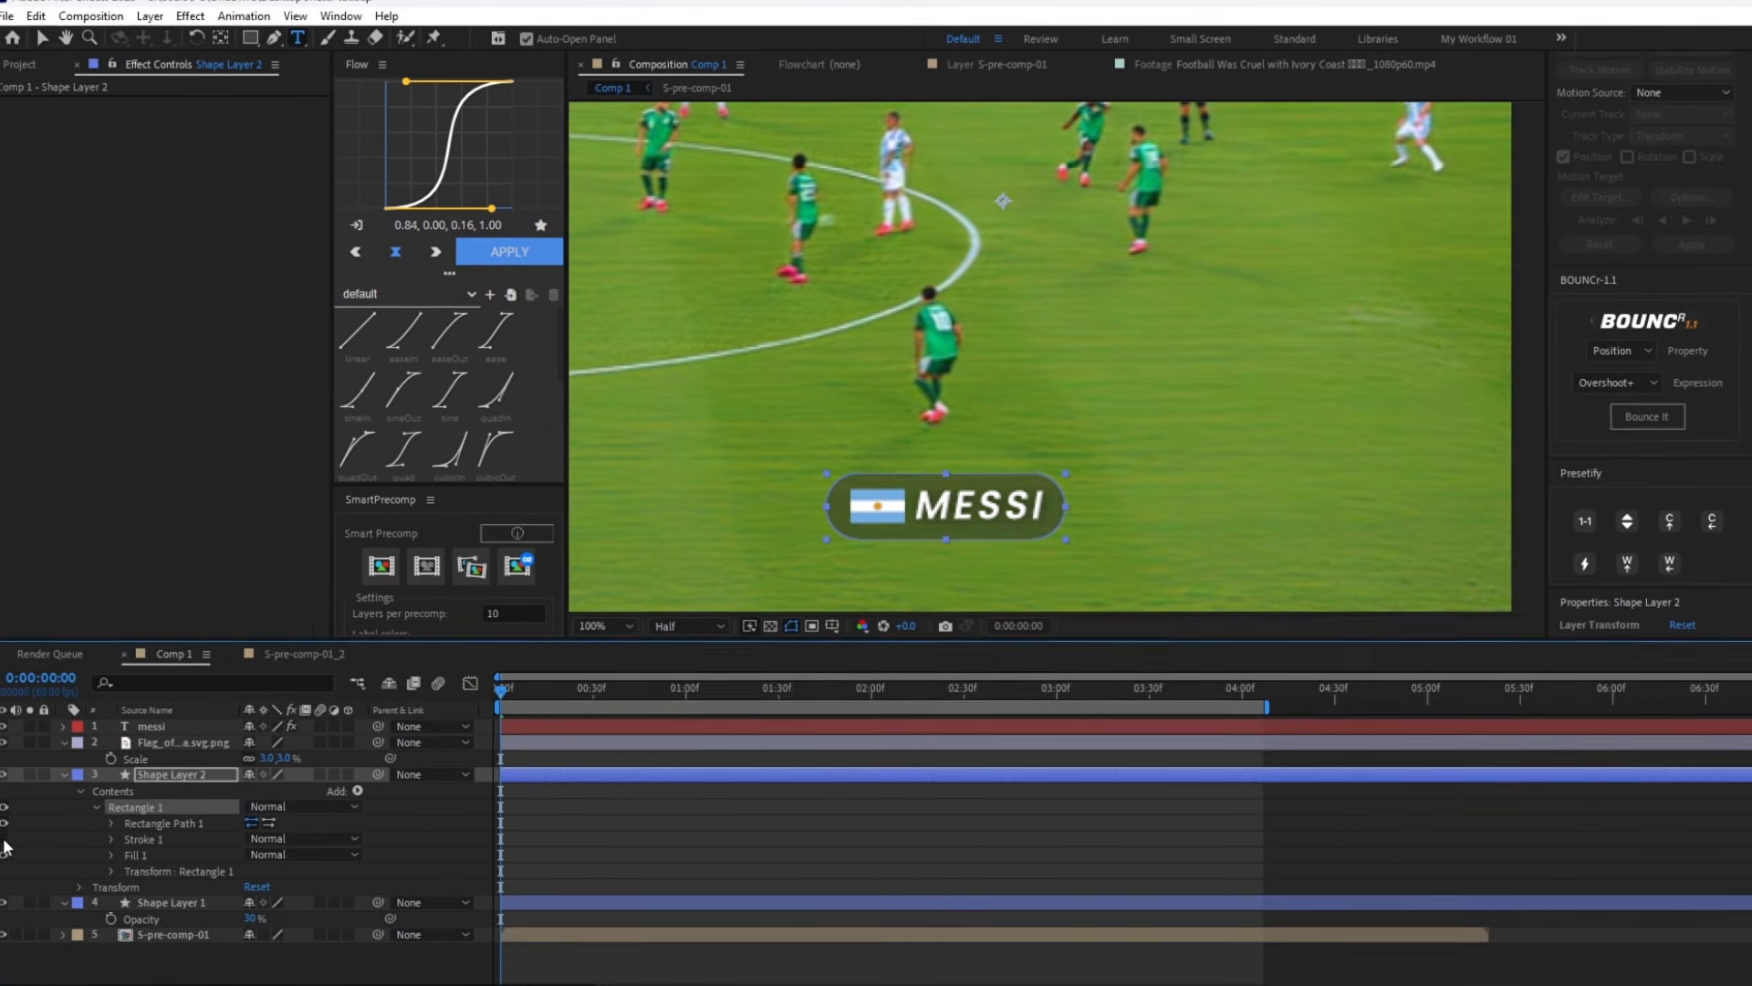
left_click(108, 841)
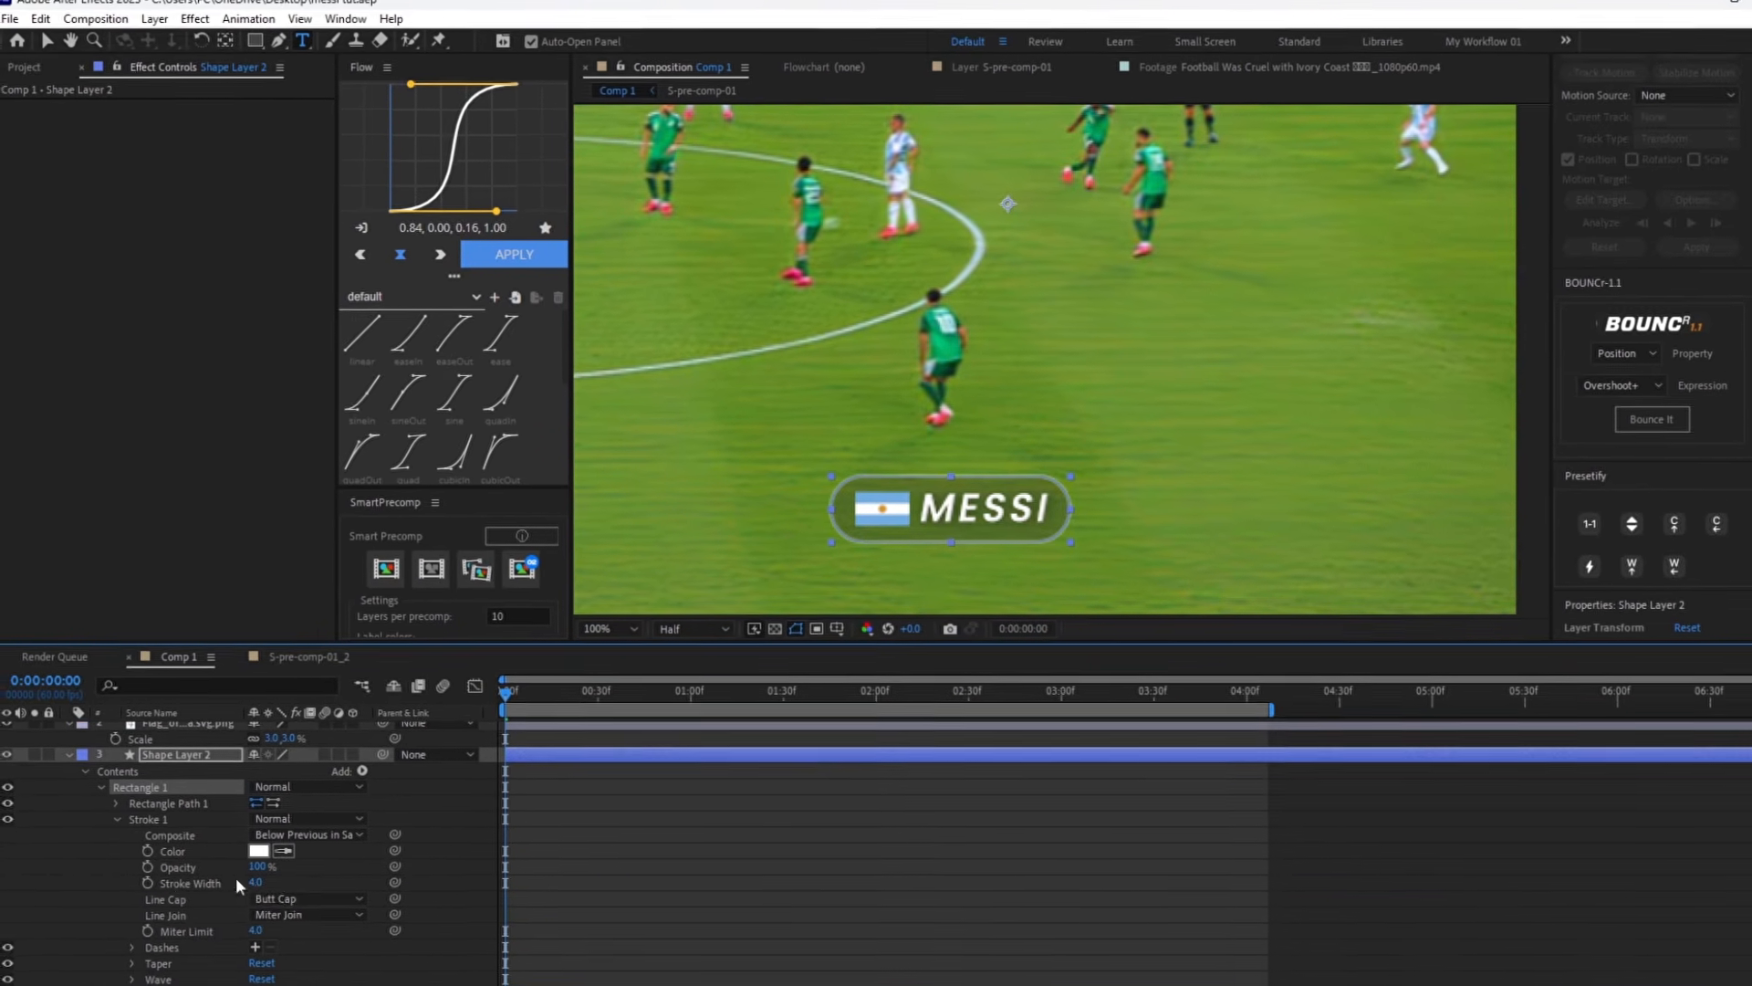
left_click(289, 898)
left_click(289, 947)
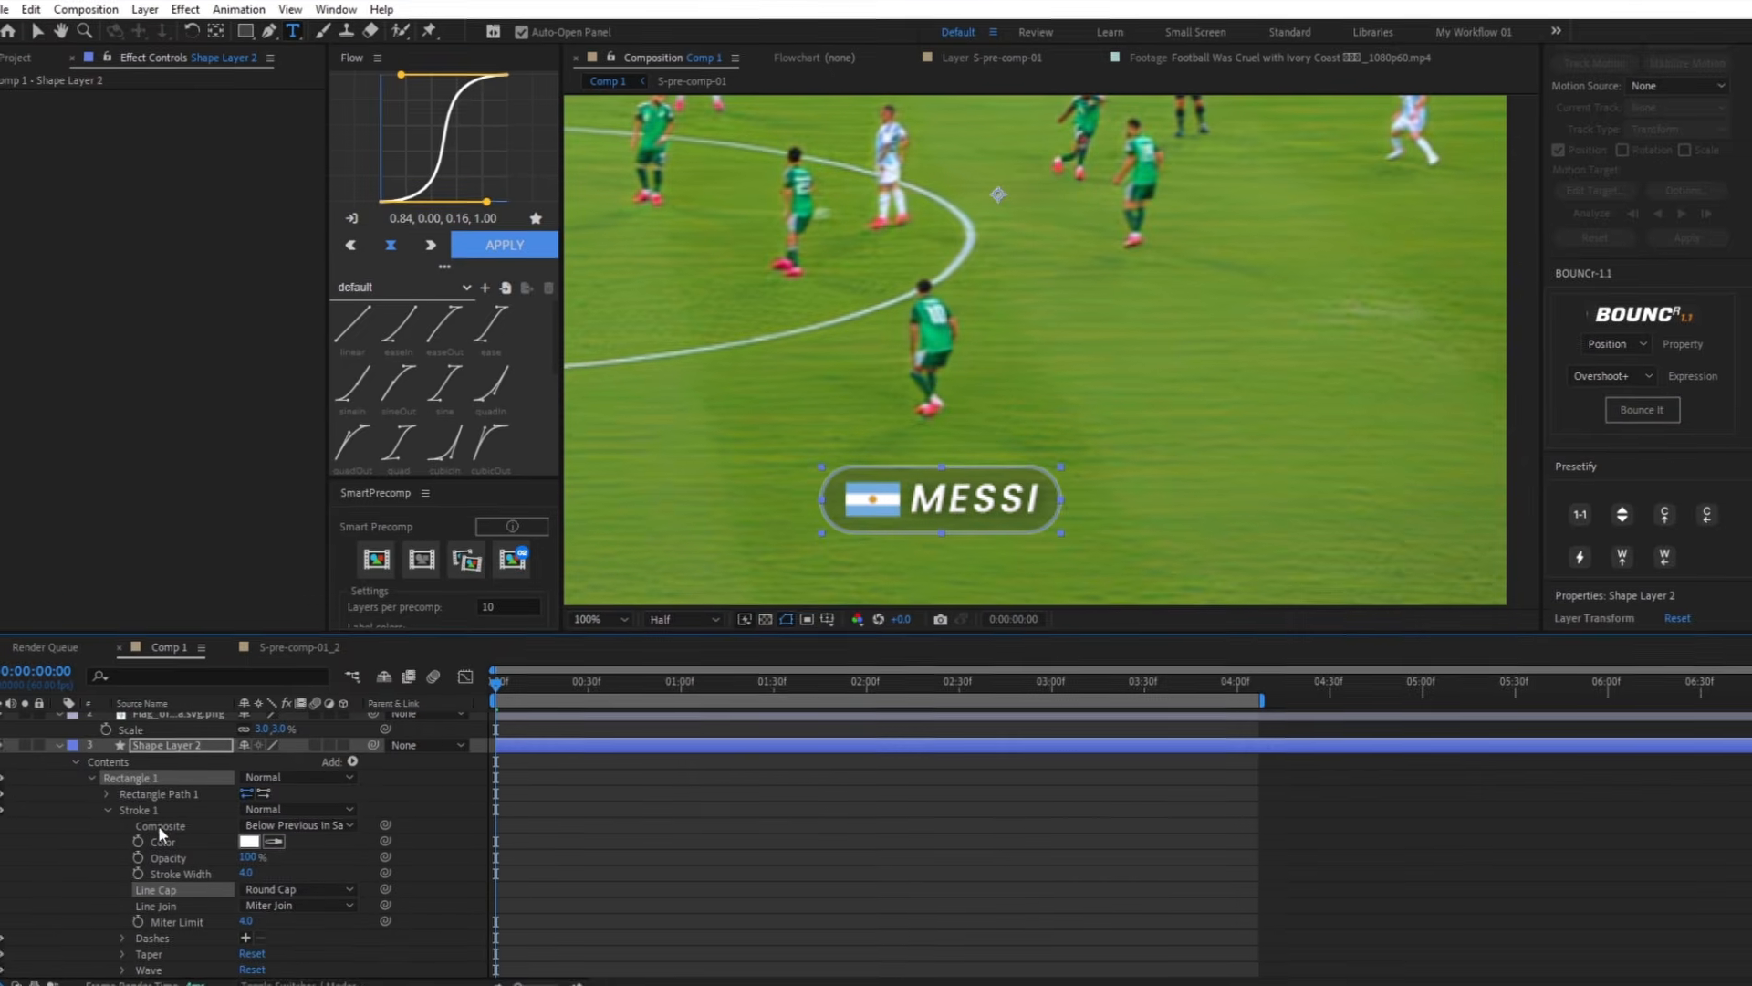
Change the duplicated pill's stroke colour to bright yellow and set its stroke width to 5.
left_click(243, 857)
left_click_drag(1557, 493, 1576, 475)
left_click_drag(1510, 320, 1642, 228)
left_click(1716, 285)
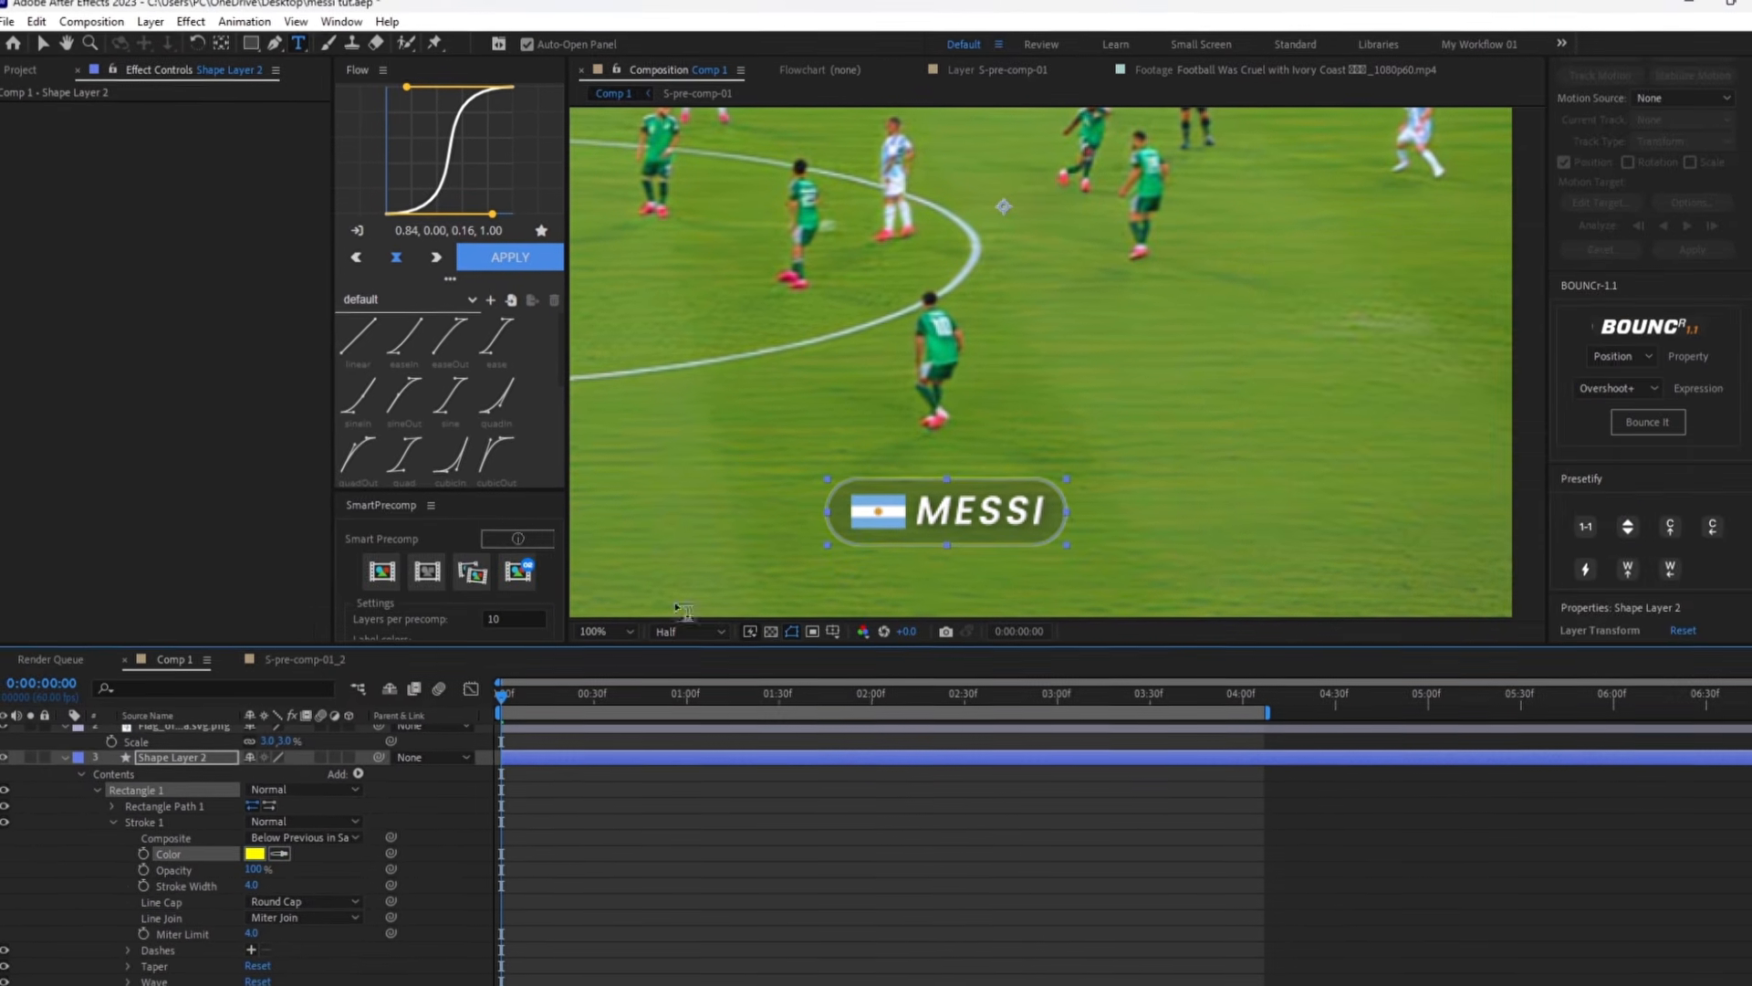
left_click(252, 877)
type("5")
key("Return")
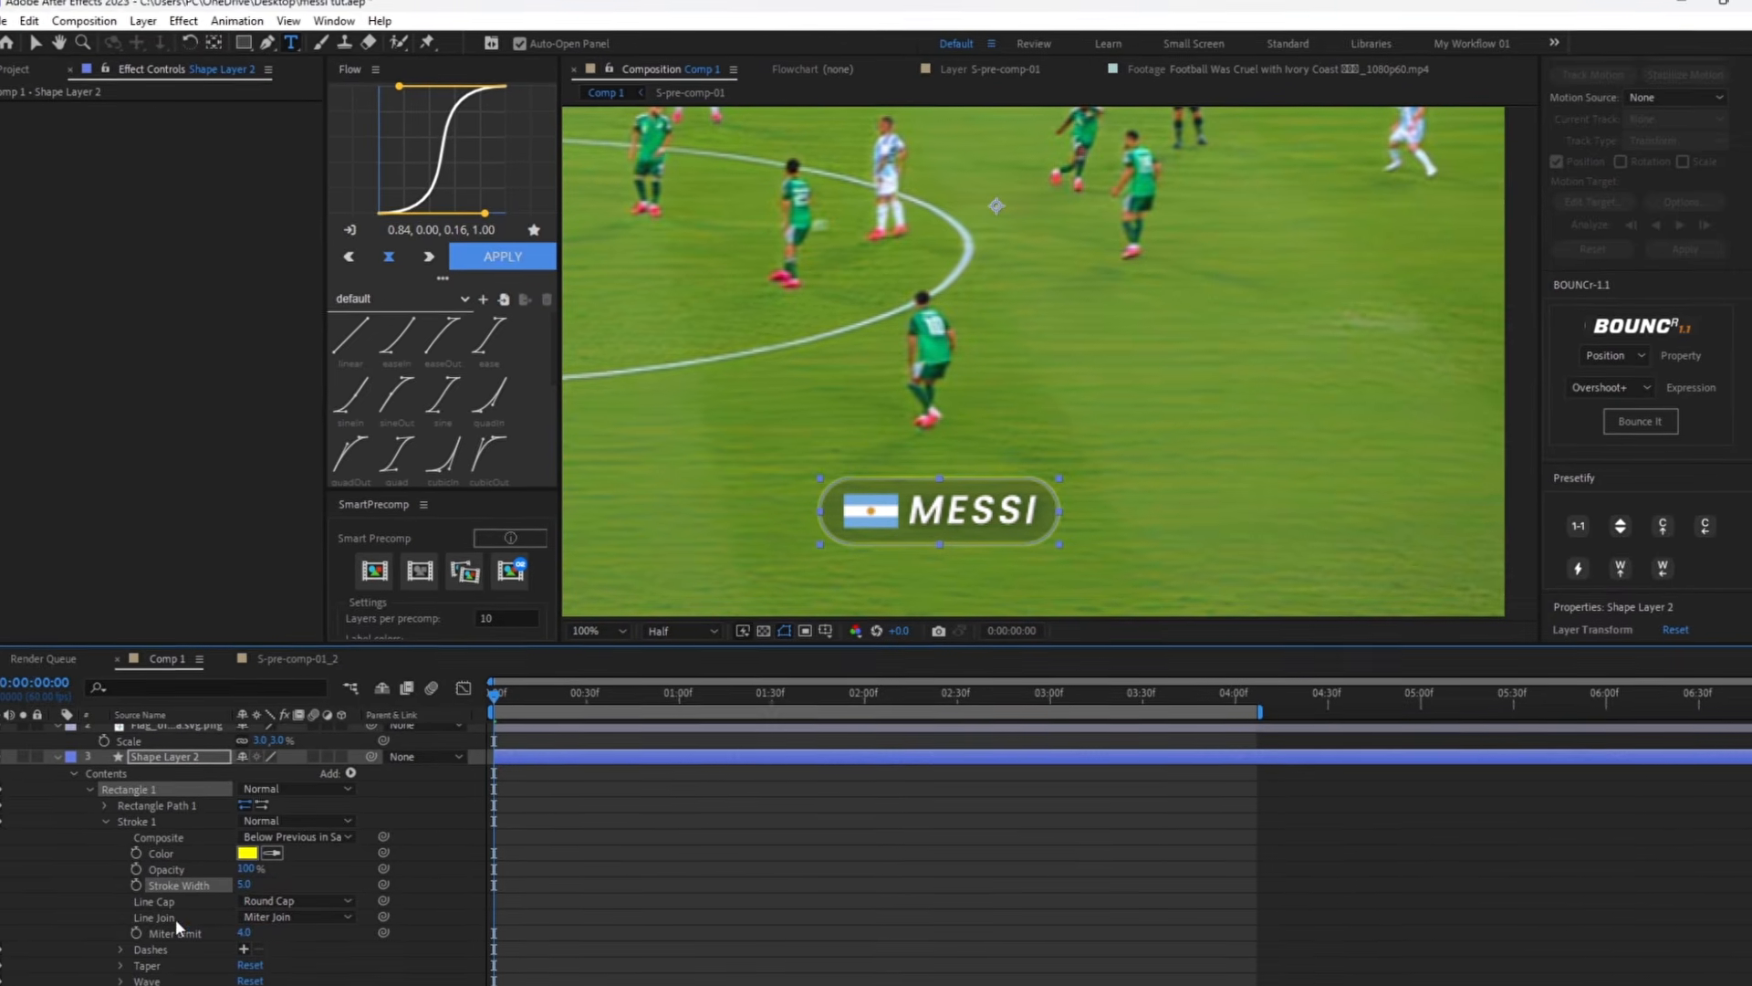
Taper the yellow stroke with a start length of 100% and an end length of 20%.
scroll(175, 916, "down", 3)
left_click(122, 860)
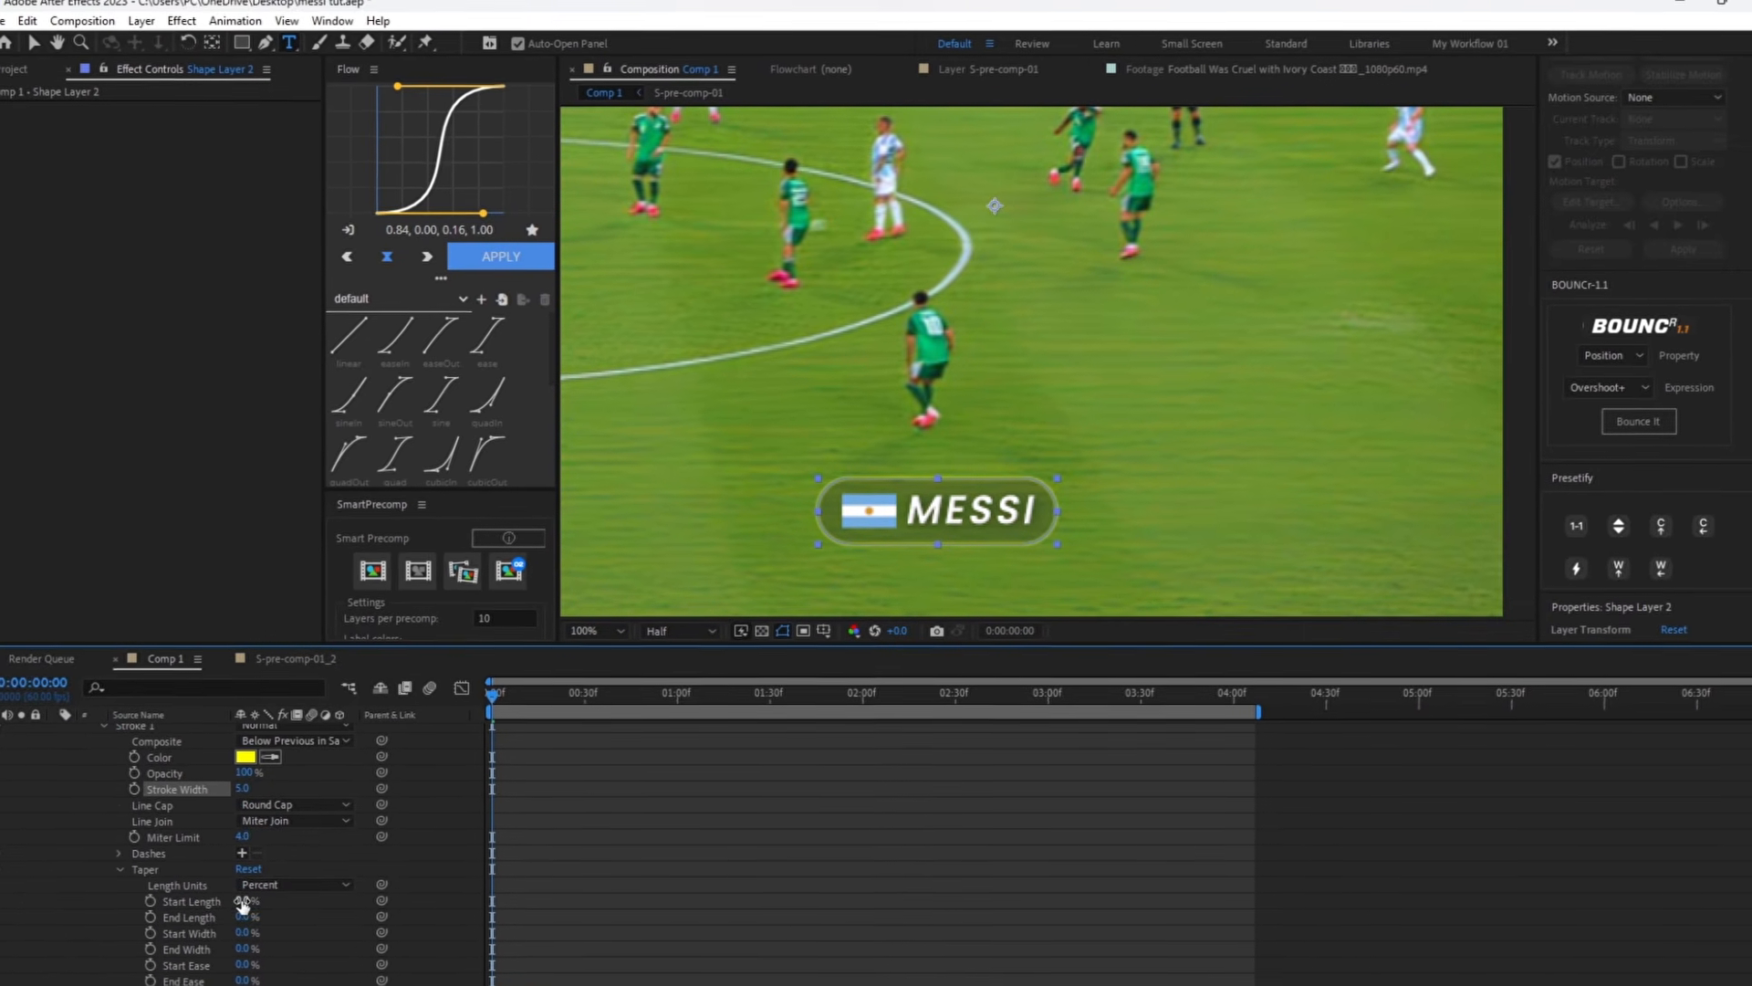
left_click(262, 902)
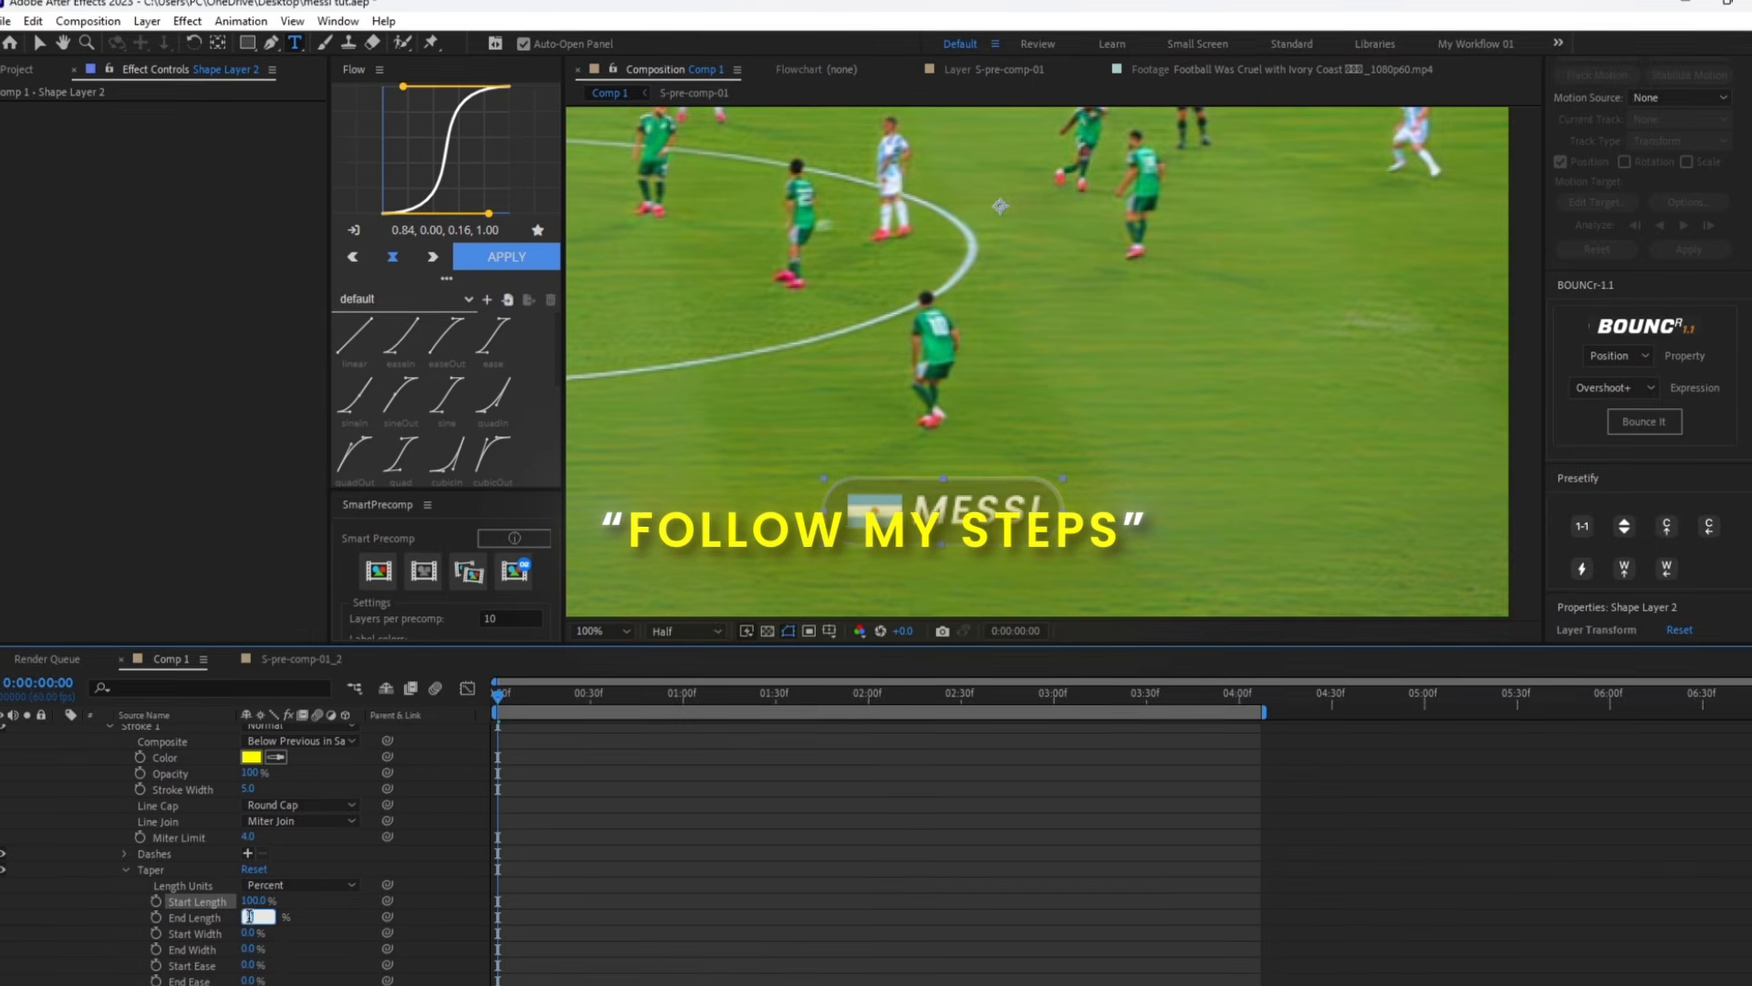
left_click(674, 853)
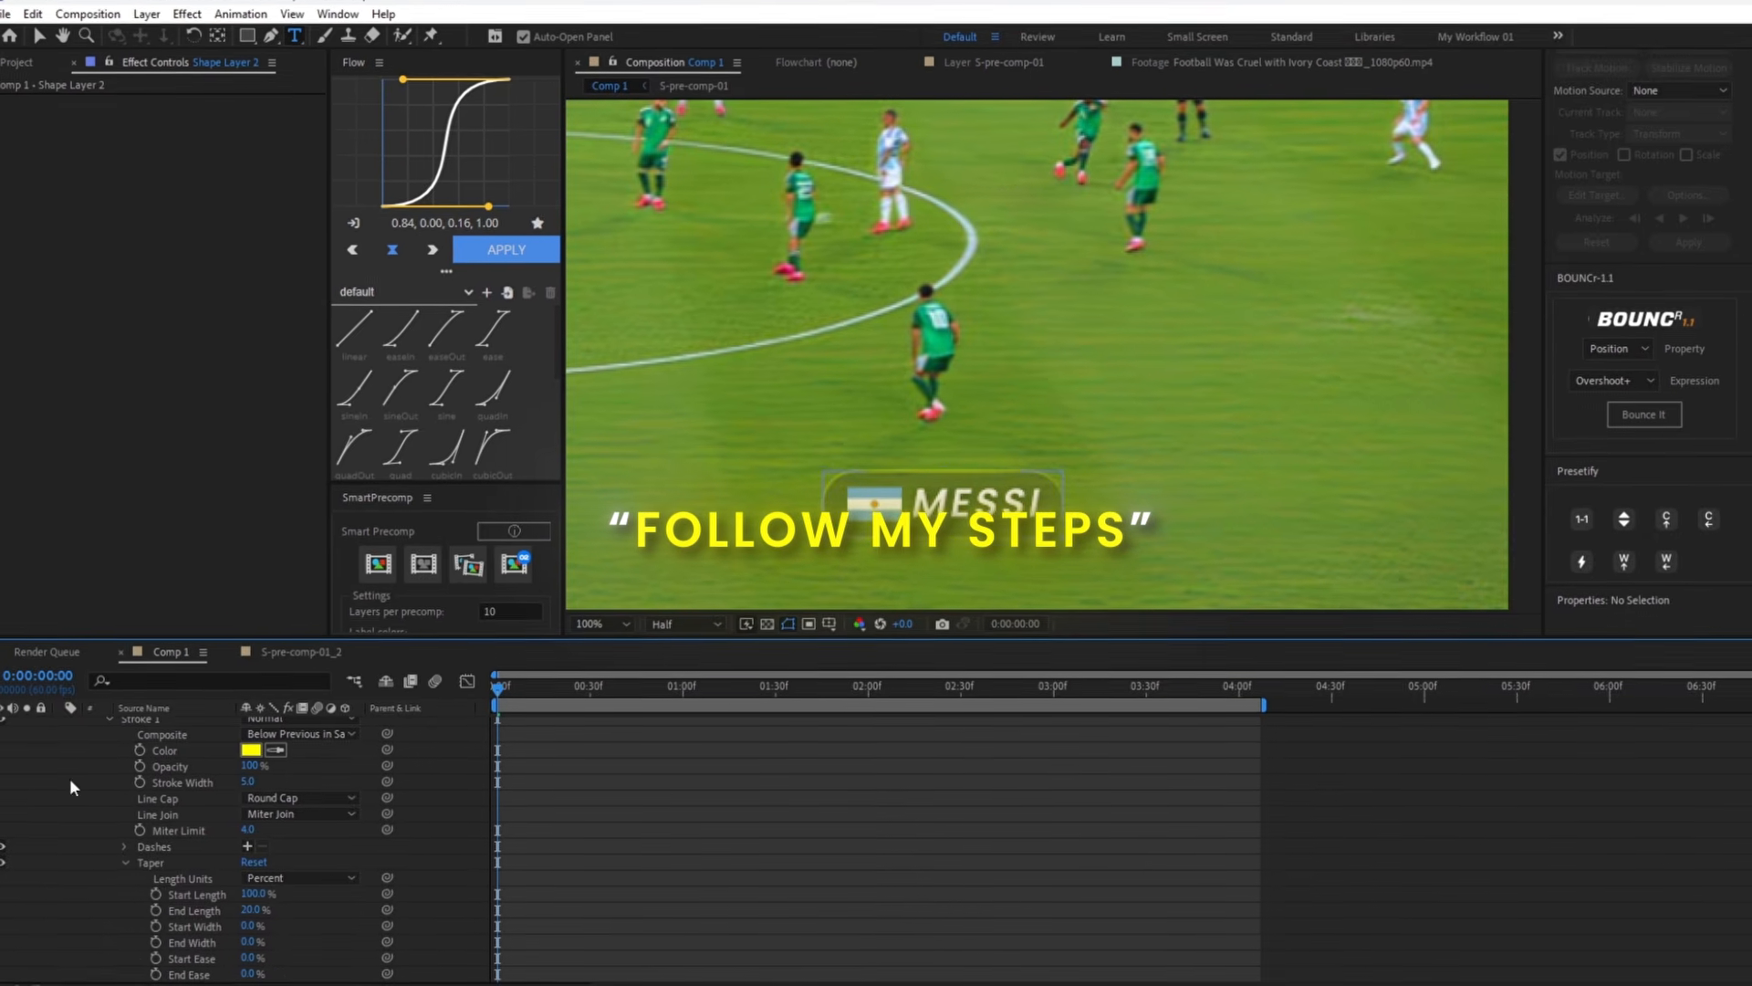
Set the opacity of the yellow outline layer, Shape Layer 2, to 80%.
scroll(117, 858, "up", 3)
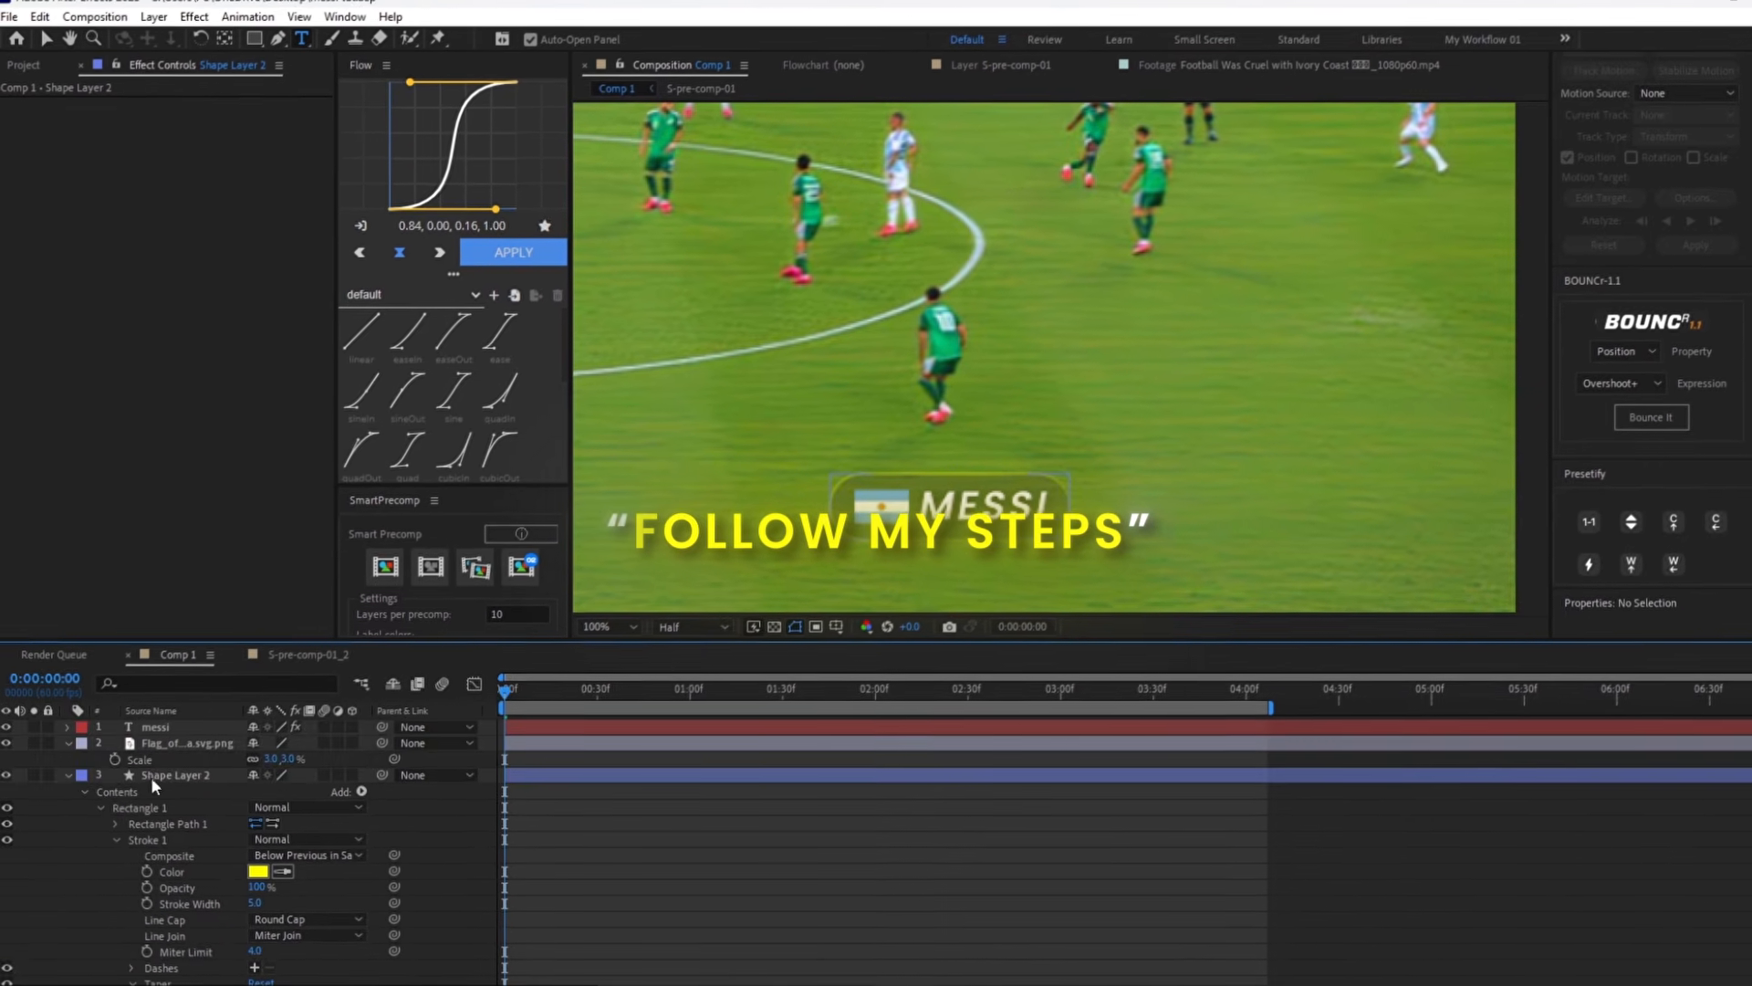
left_click(148, 775)
key("t")
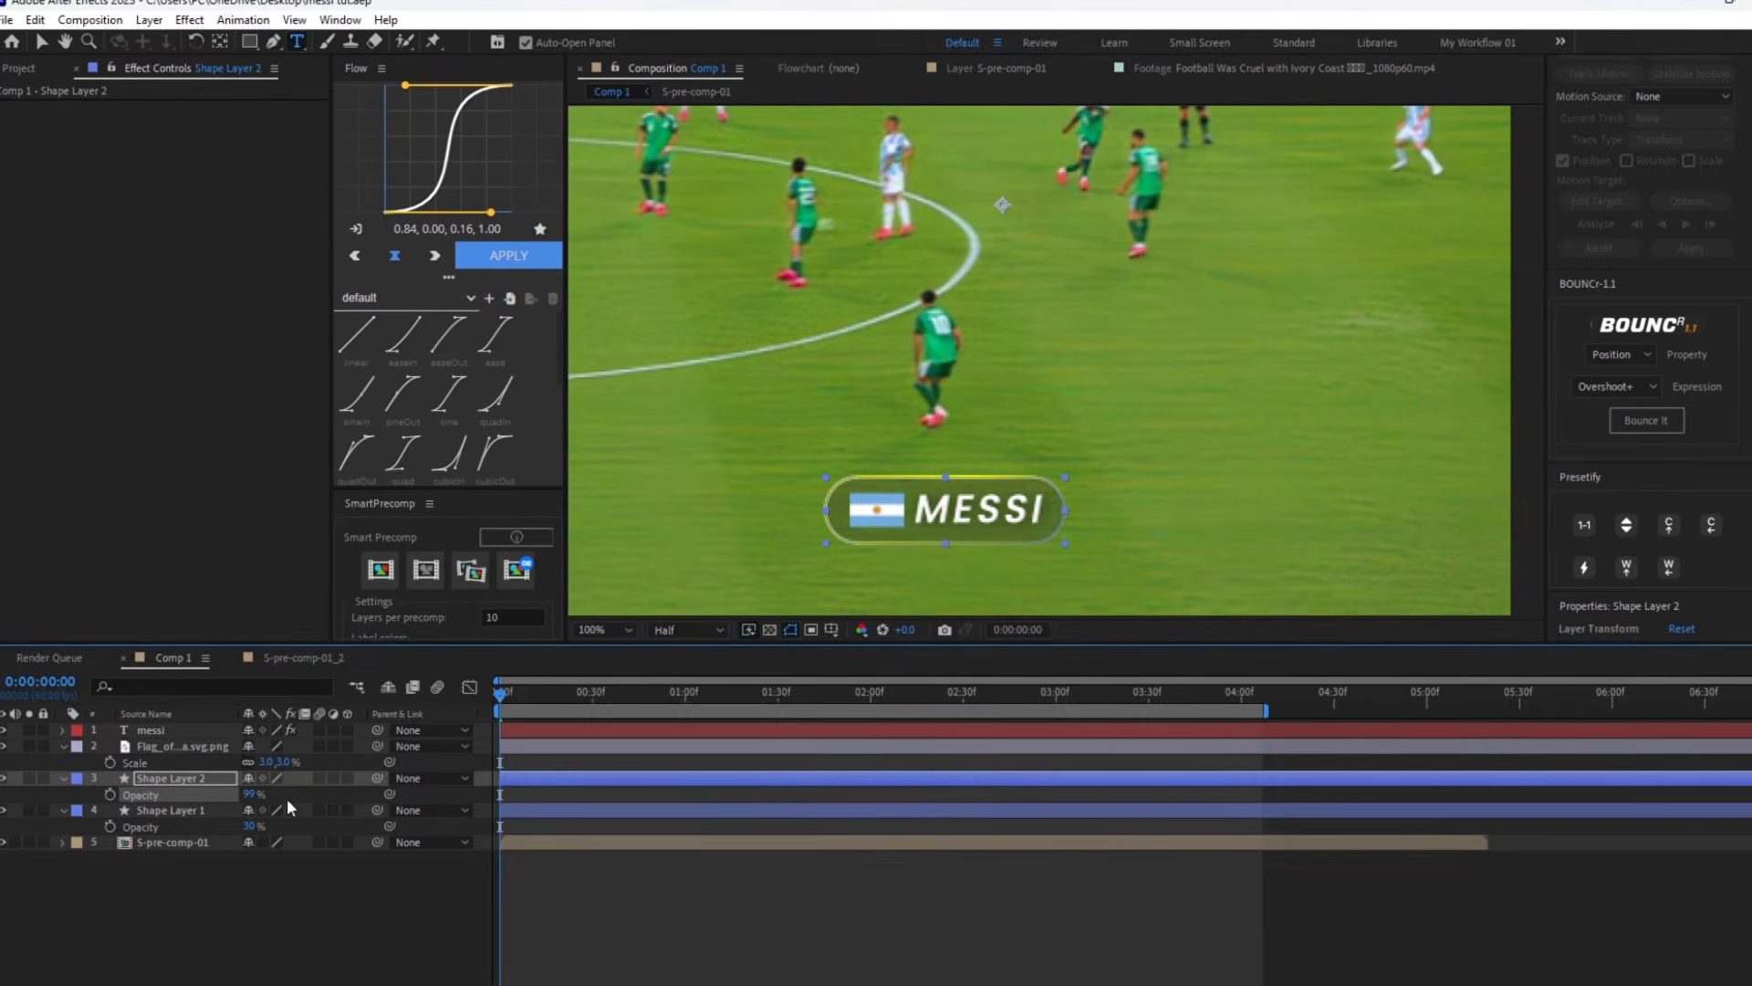
left_click(255, 794)
type("80")
key("Return")
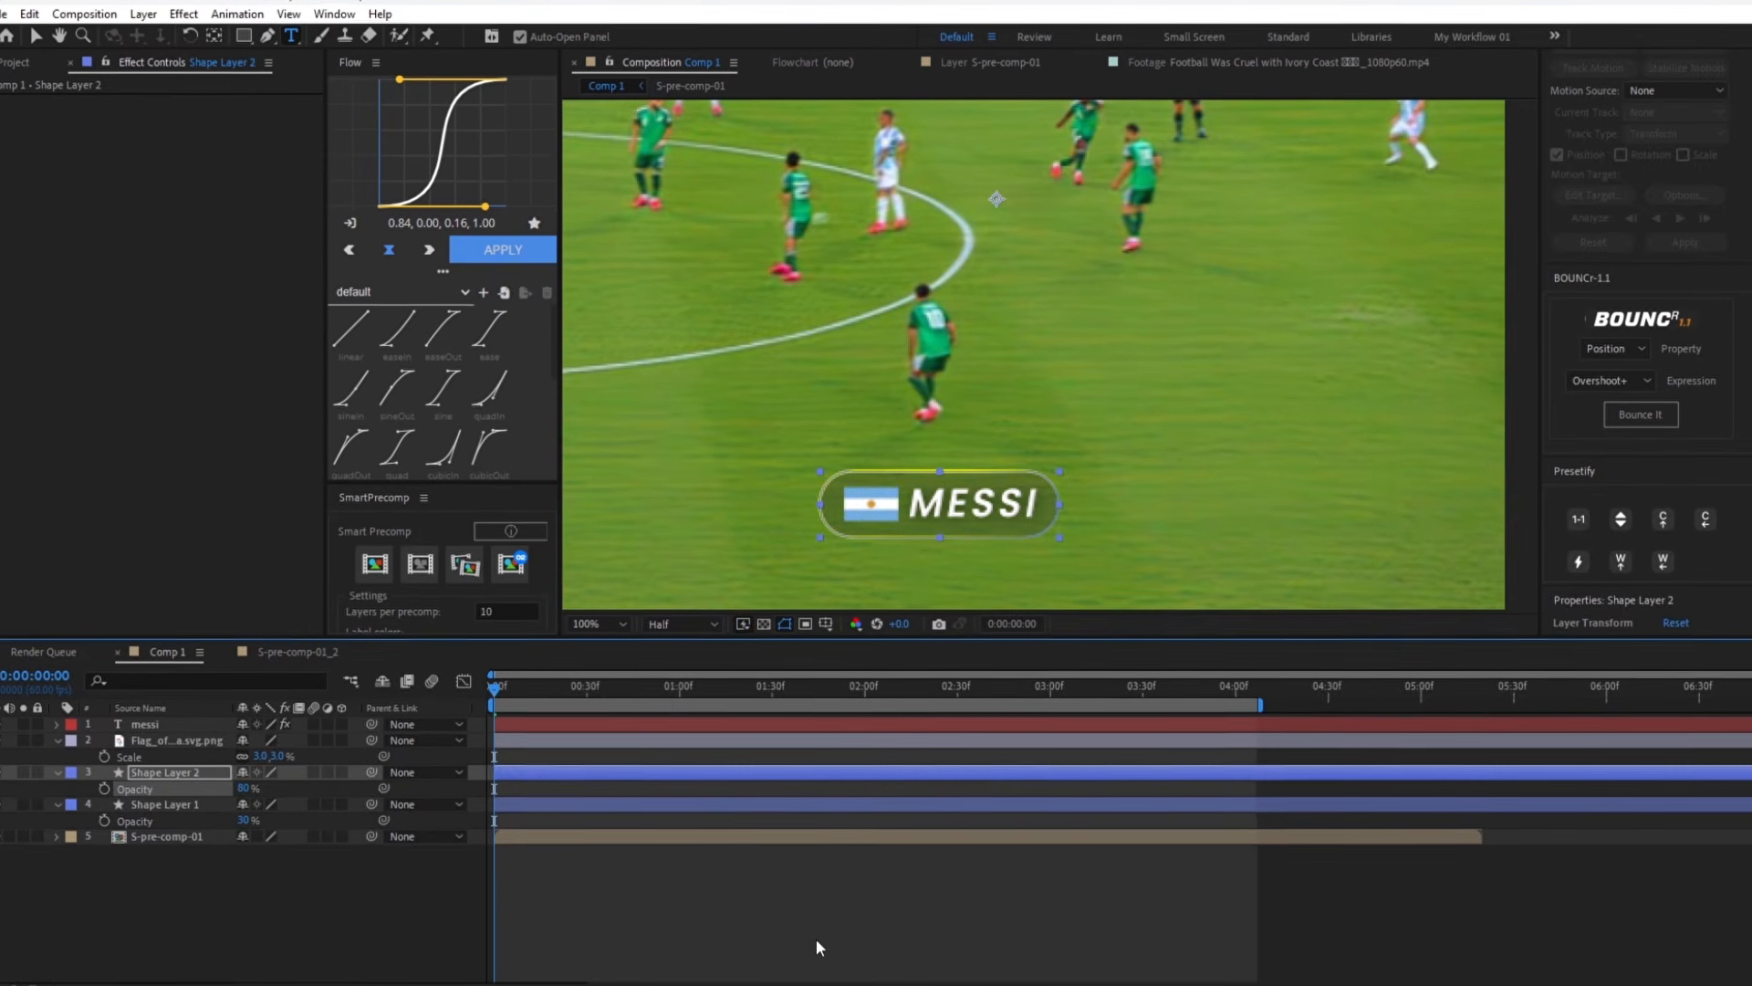
left_click(816, 938)
Apply Deep Glow to Shape Layer 2 with an exposure of 0.1 and a radius of 230.
left_click(517, 775)
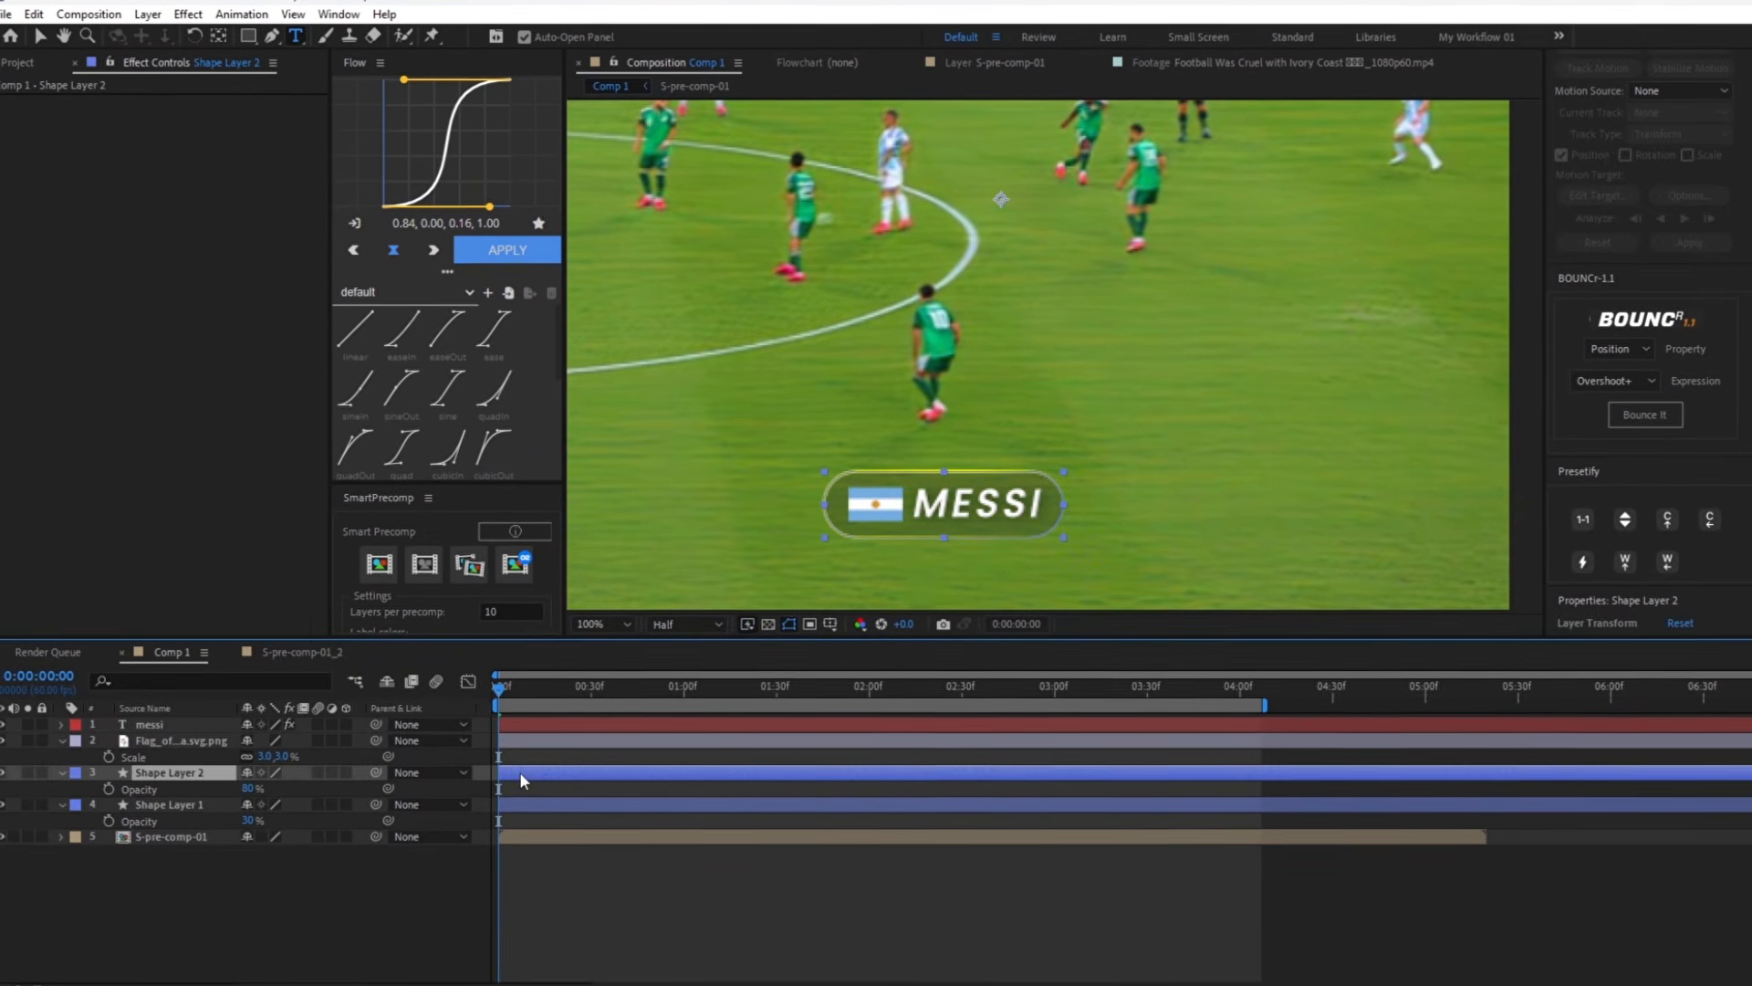
key("ctrl+space")
type("de")
left_click(490, 803)
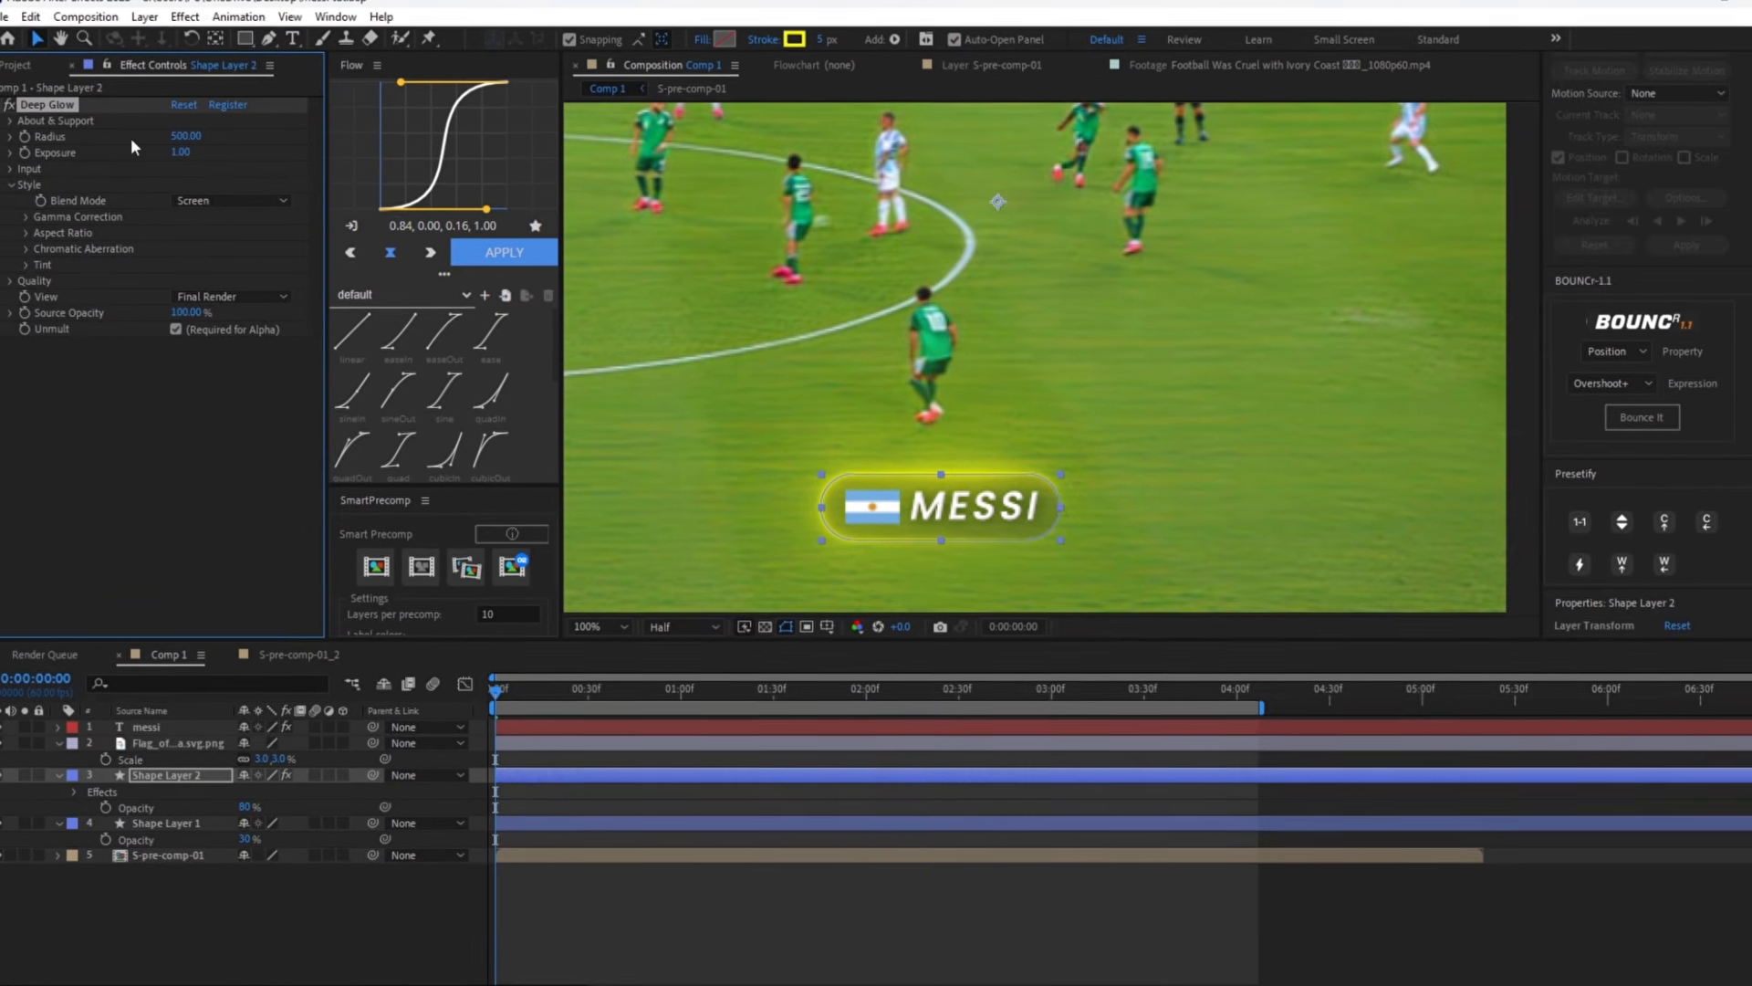
left_click(179, 150)
type("0.1")
key("Return")
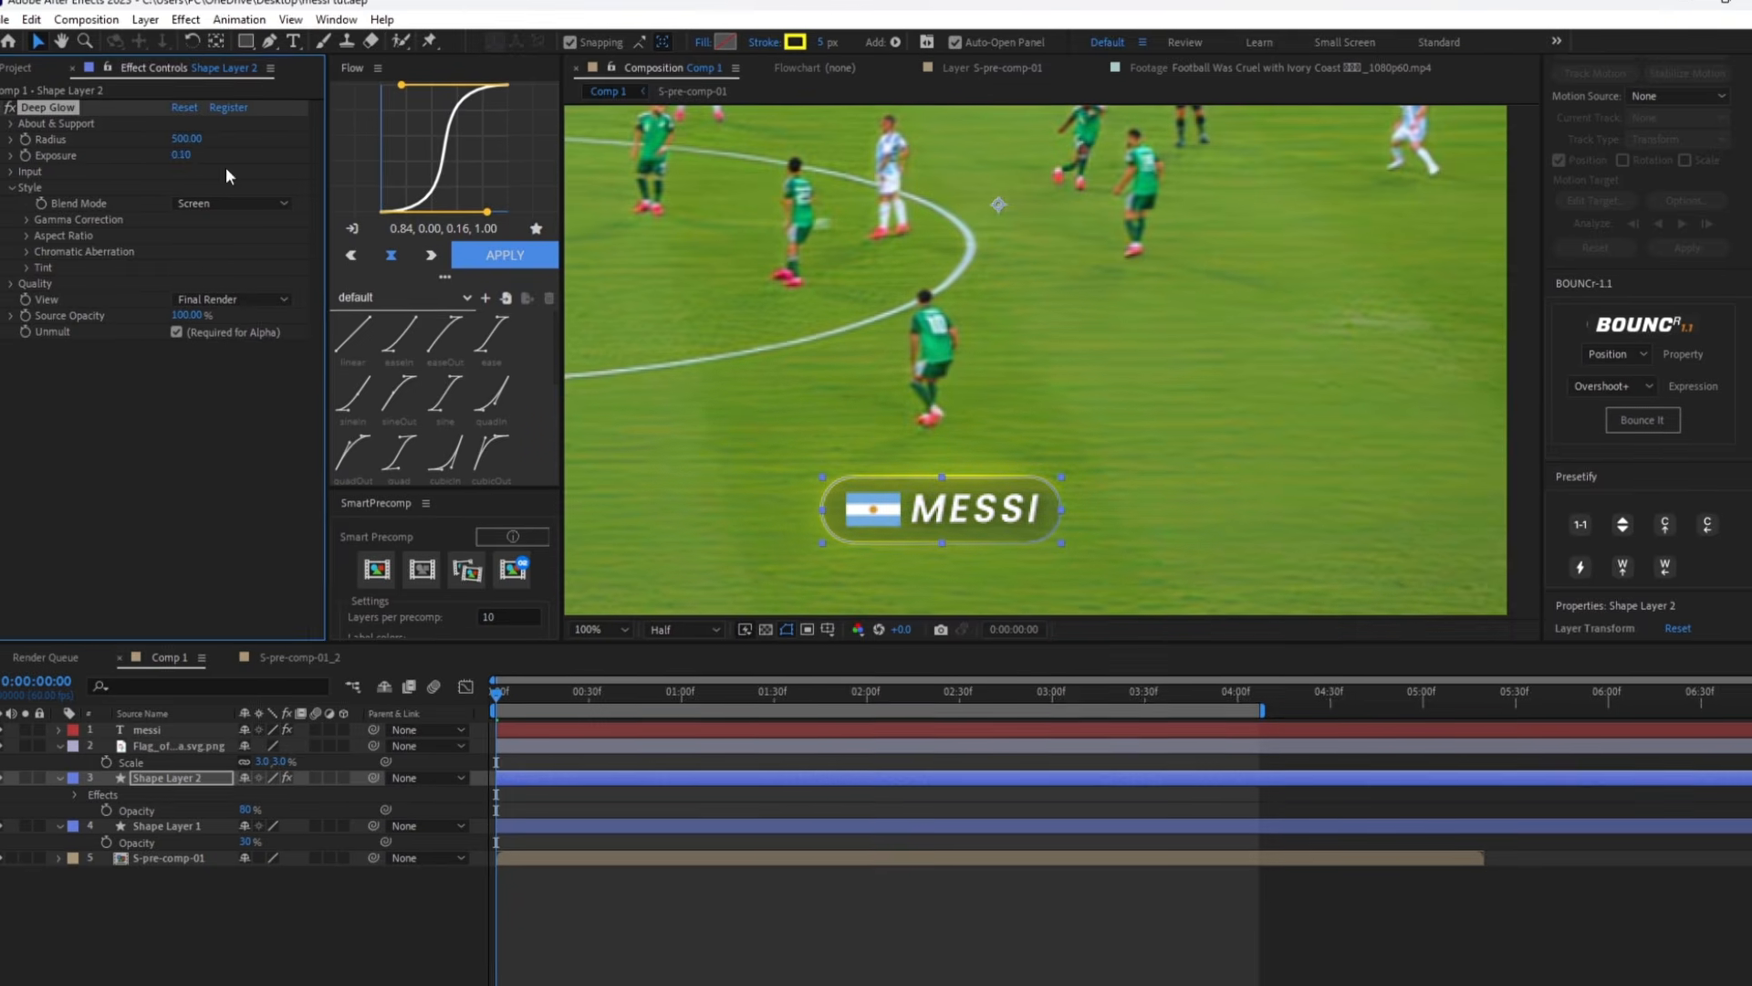
left_click(193, 144)
type("230")
key("Return")
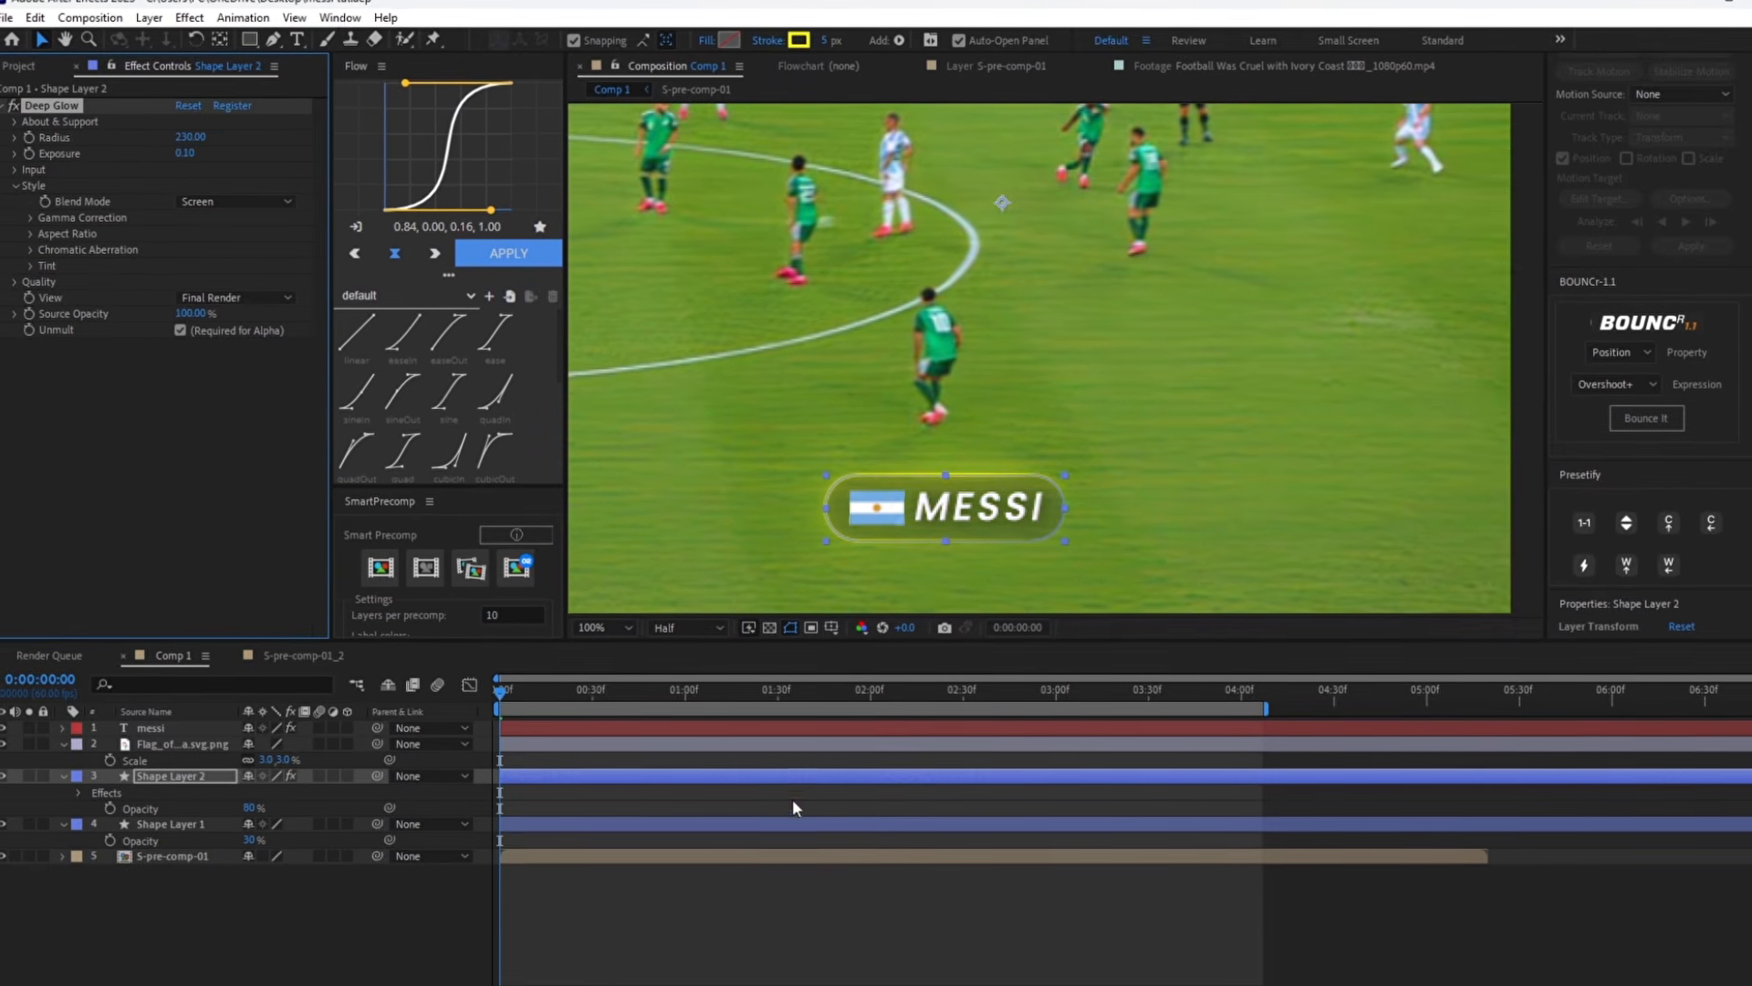
left_click(797, 953)
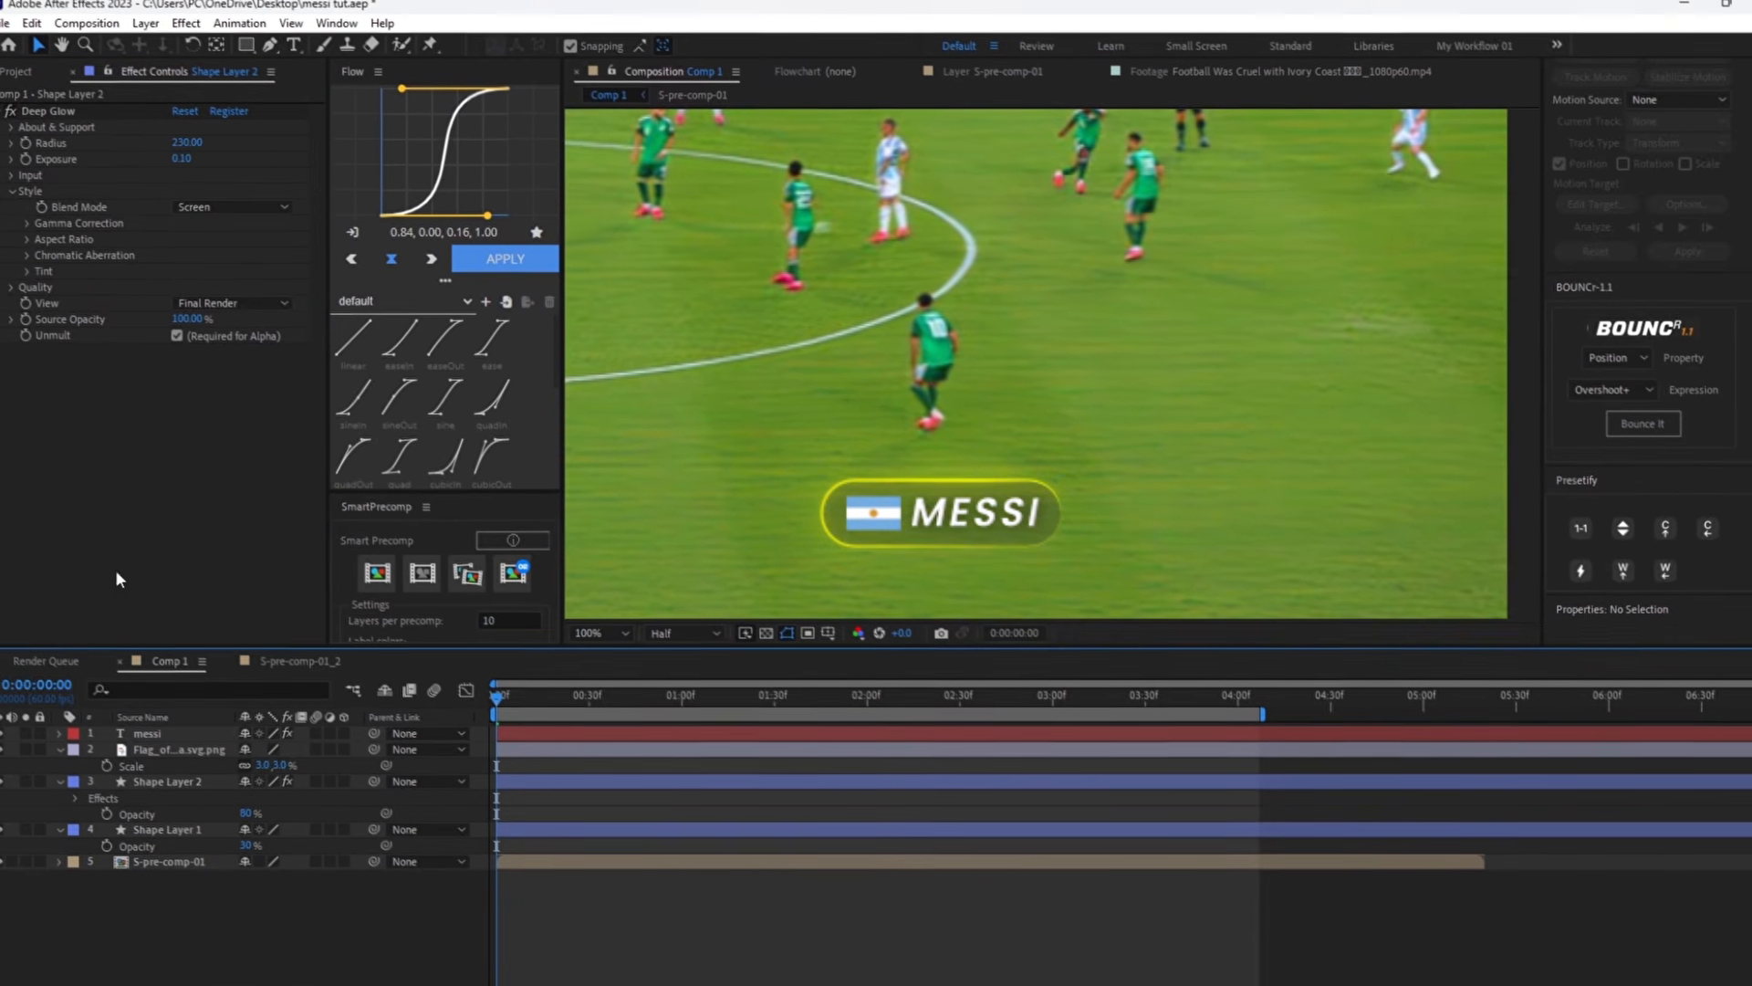
Apply a Drop Shadow effect to Shape Layer 2 with a softness of 30.
key("ctrl+space")
left_click(199, 777)
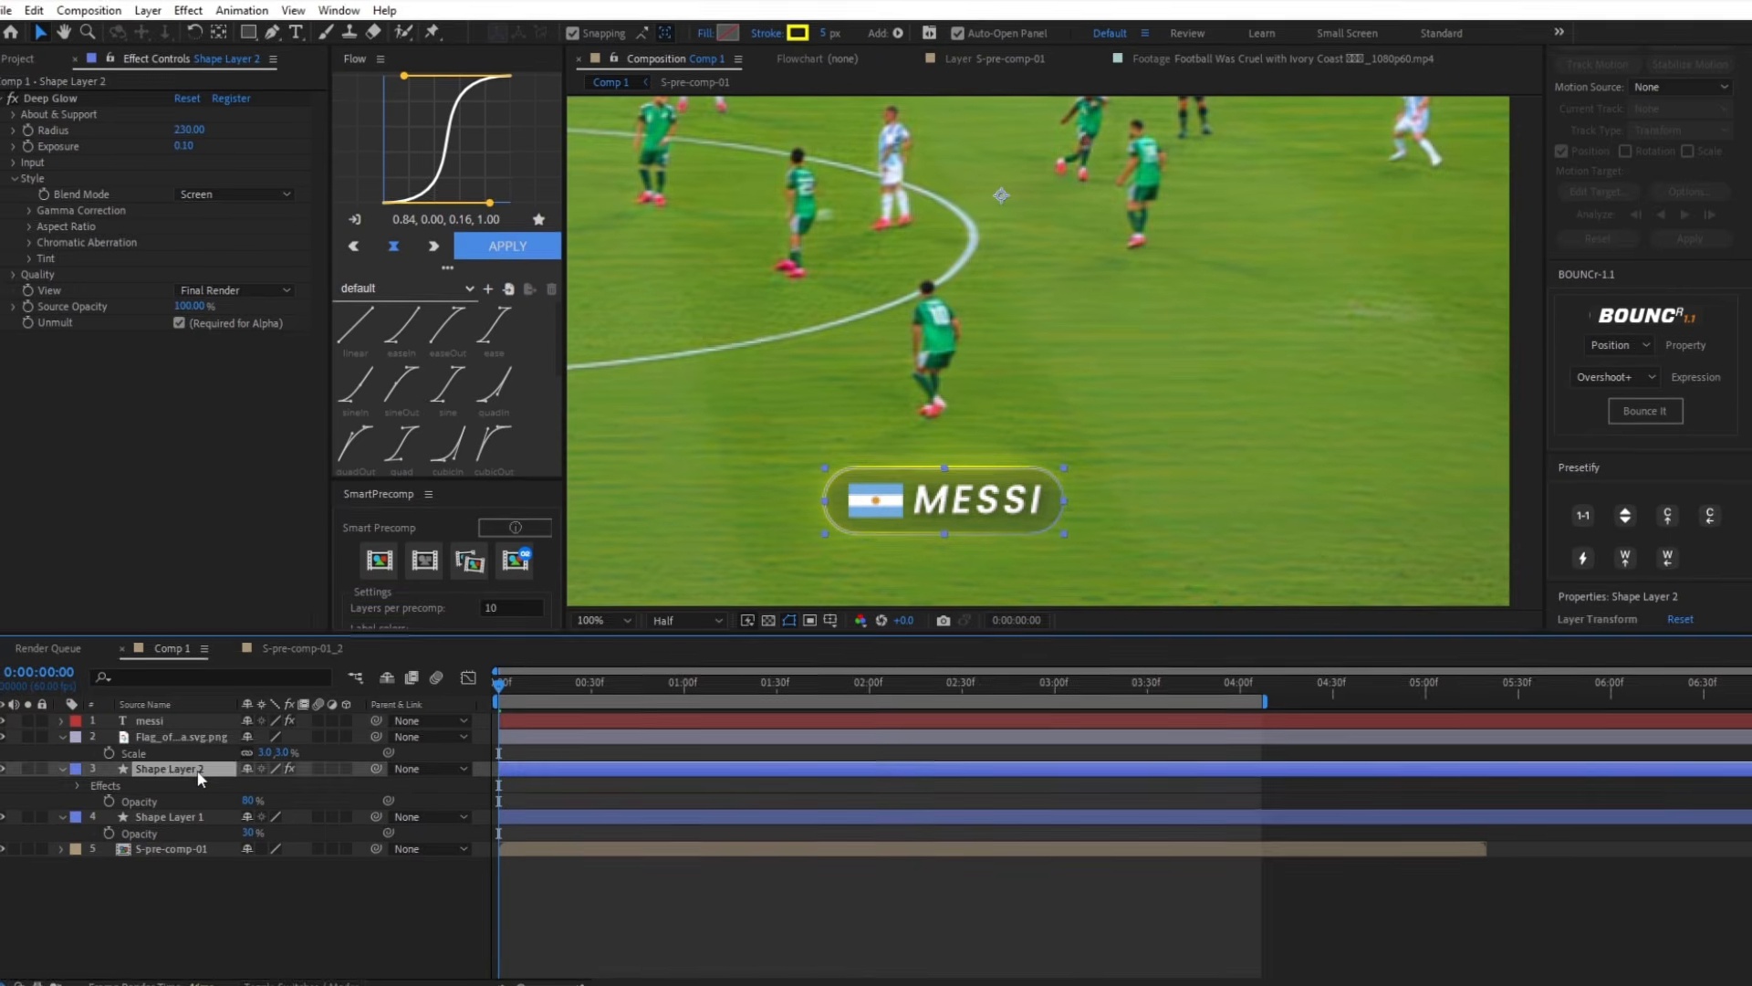
key("ctrl+space")
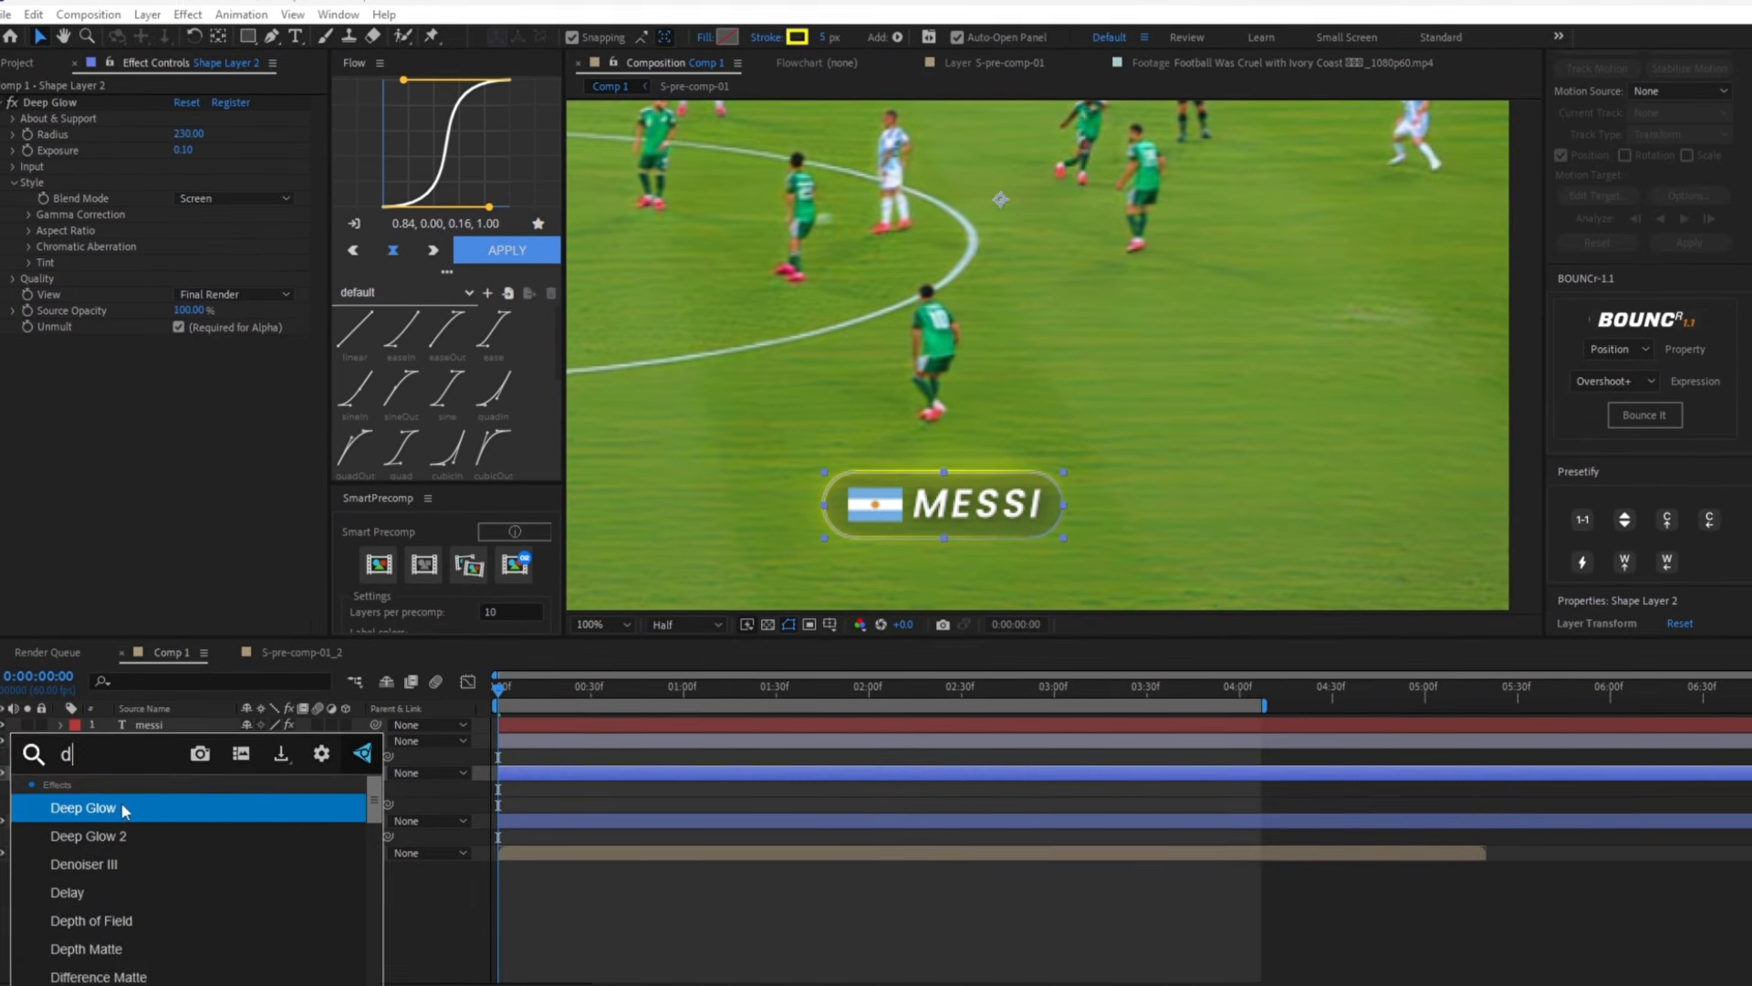
type("r")
left_click(124, 812)
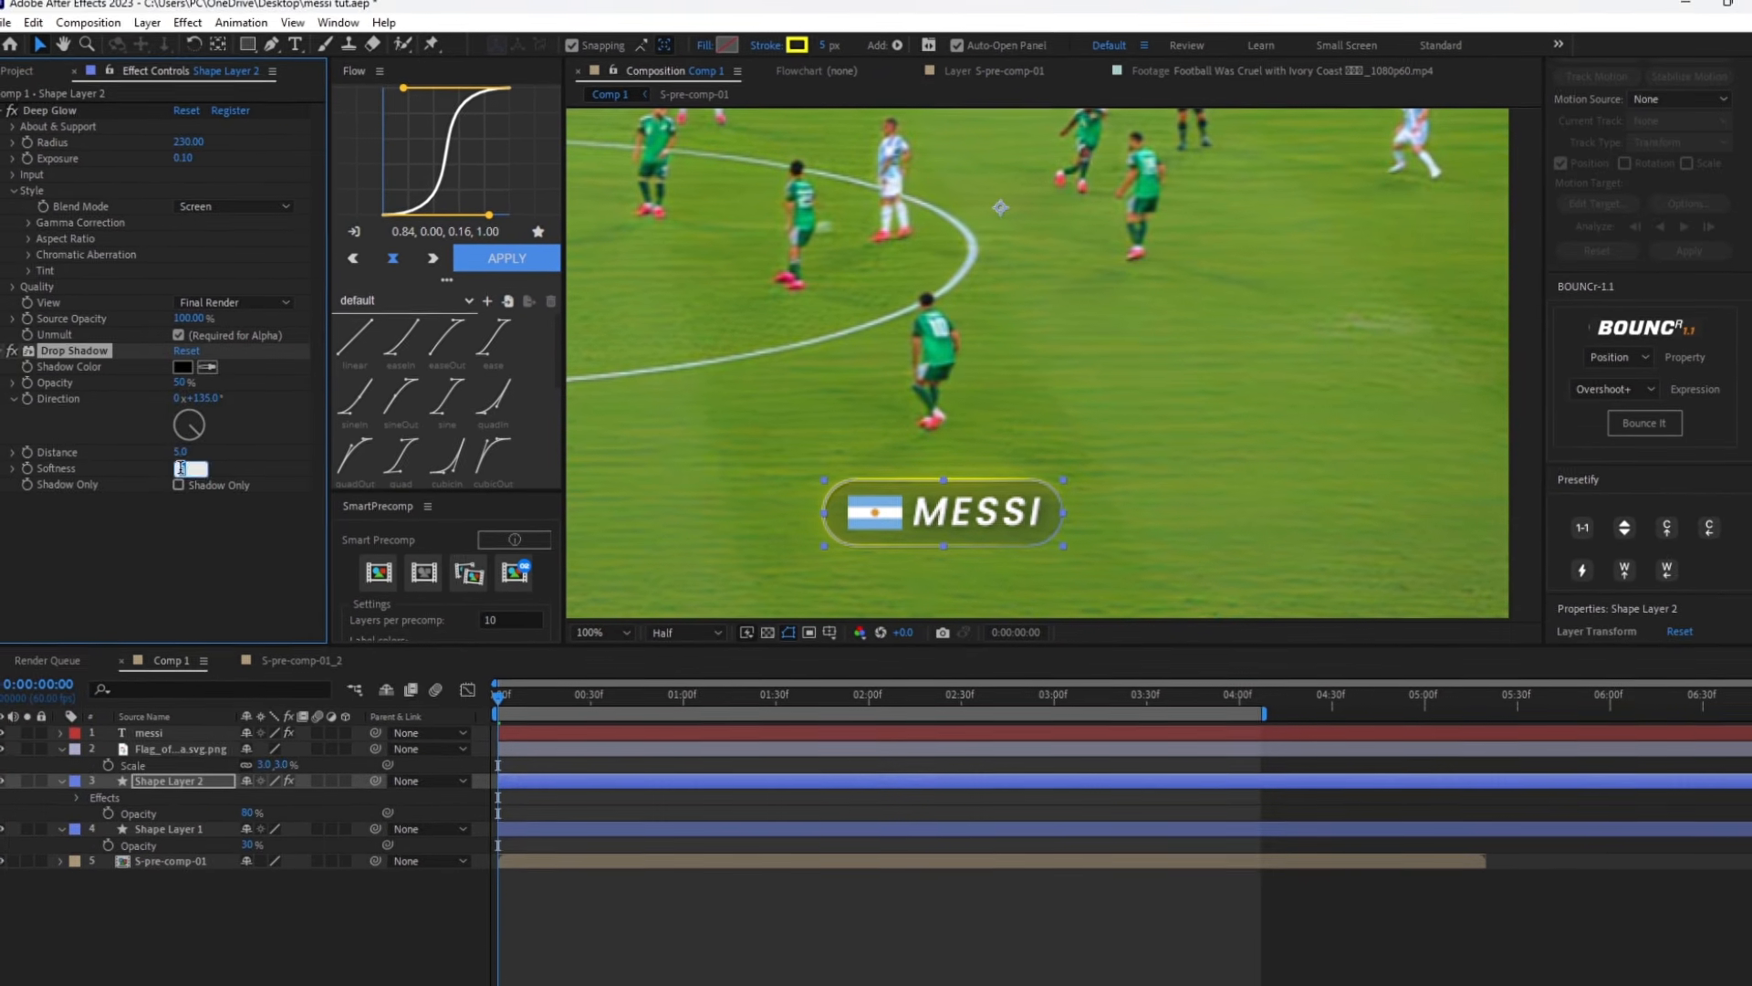
left_click(680, 878)
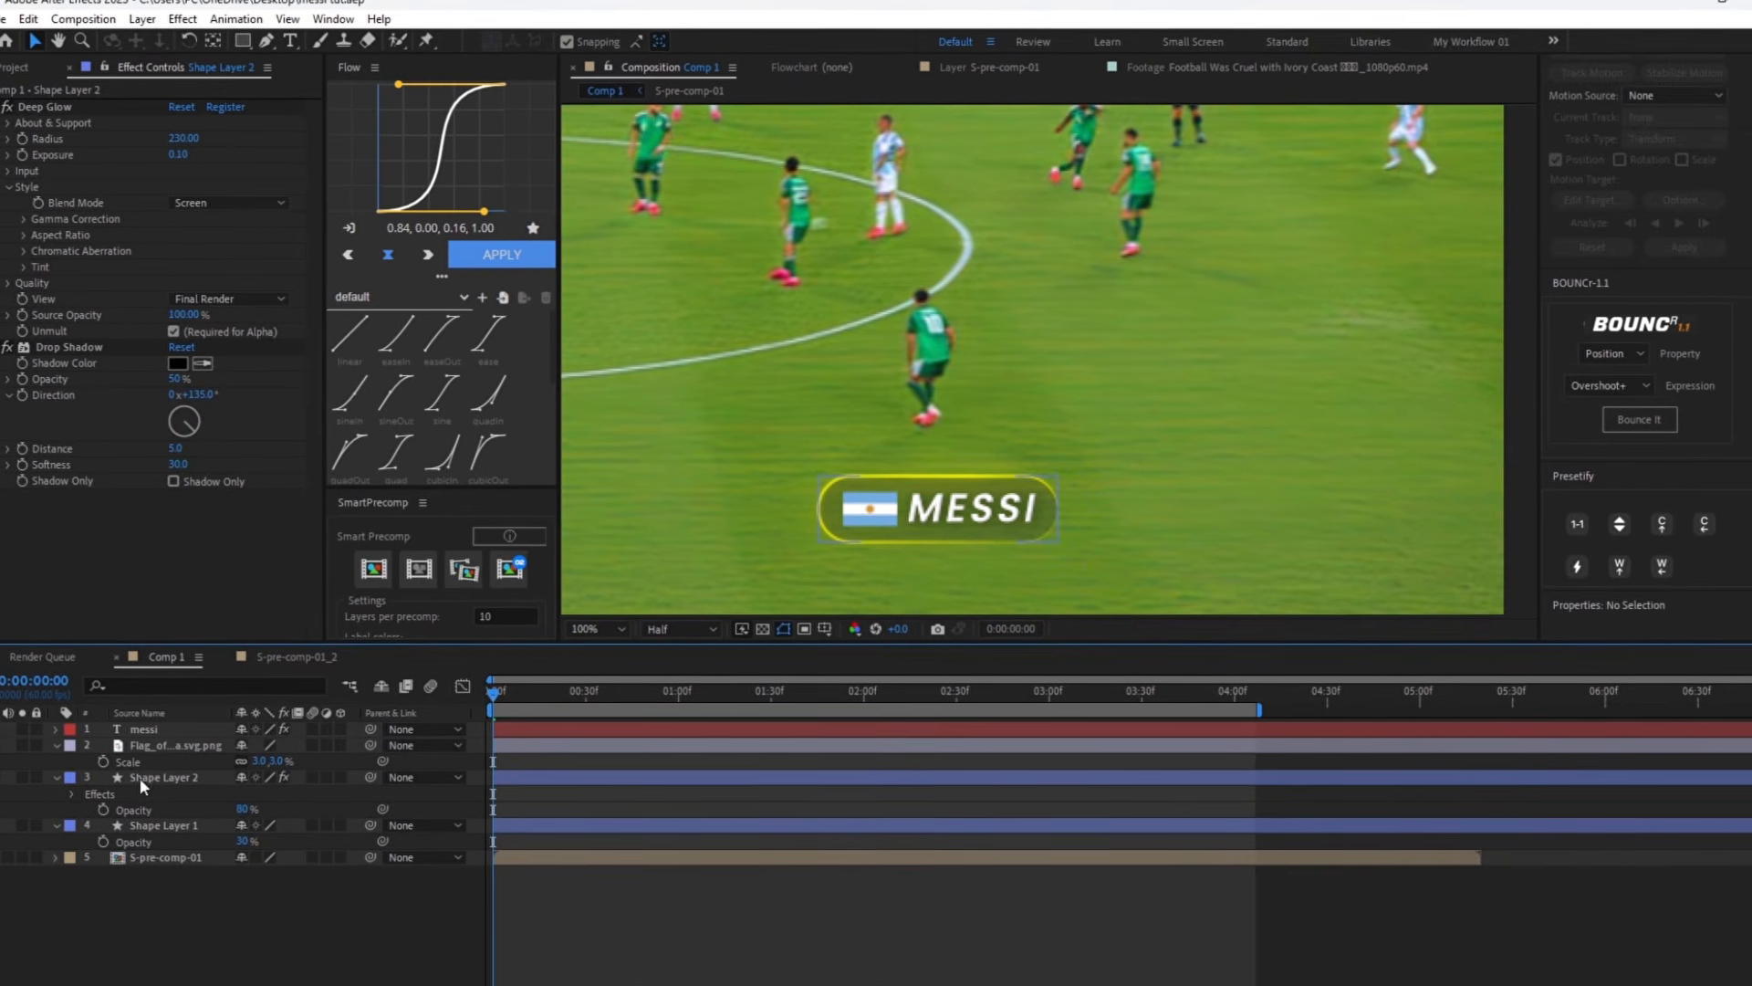
Add Trim Paths to Shape Layer 2 and set an Offset keyframe at the start of the composition.
left_click(143, 781)
left_click(63, 780)
left_click(63, 781)
left_click(353, 788)
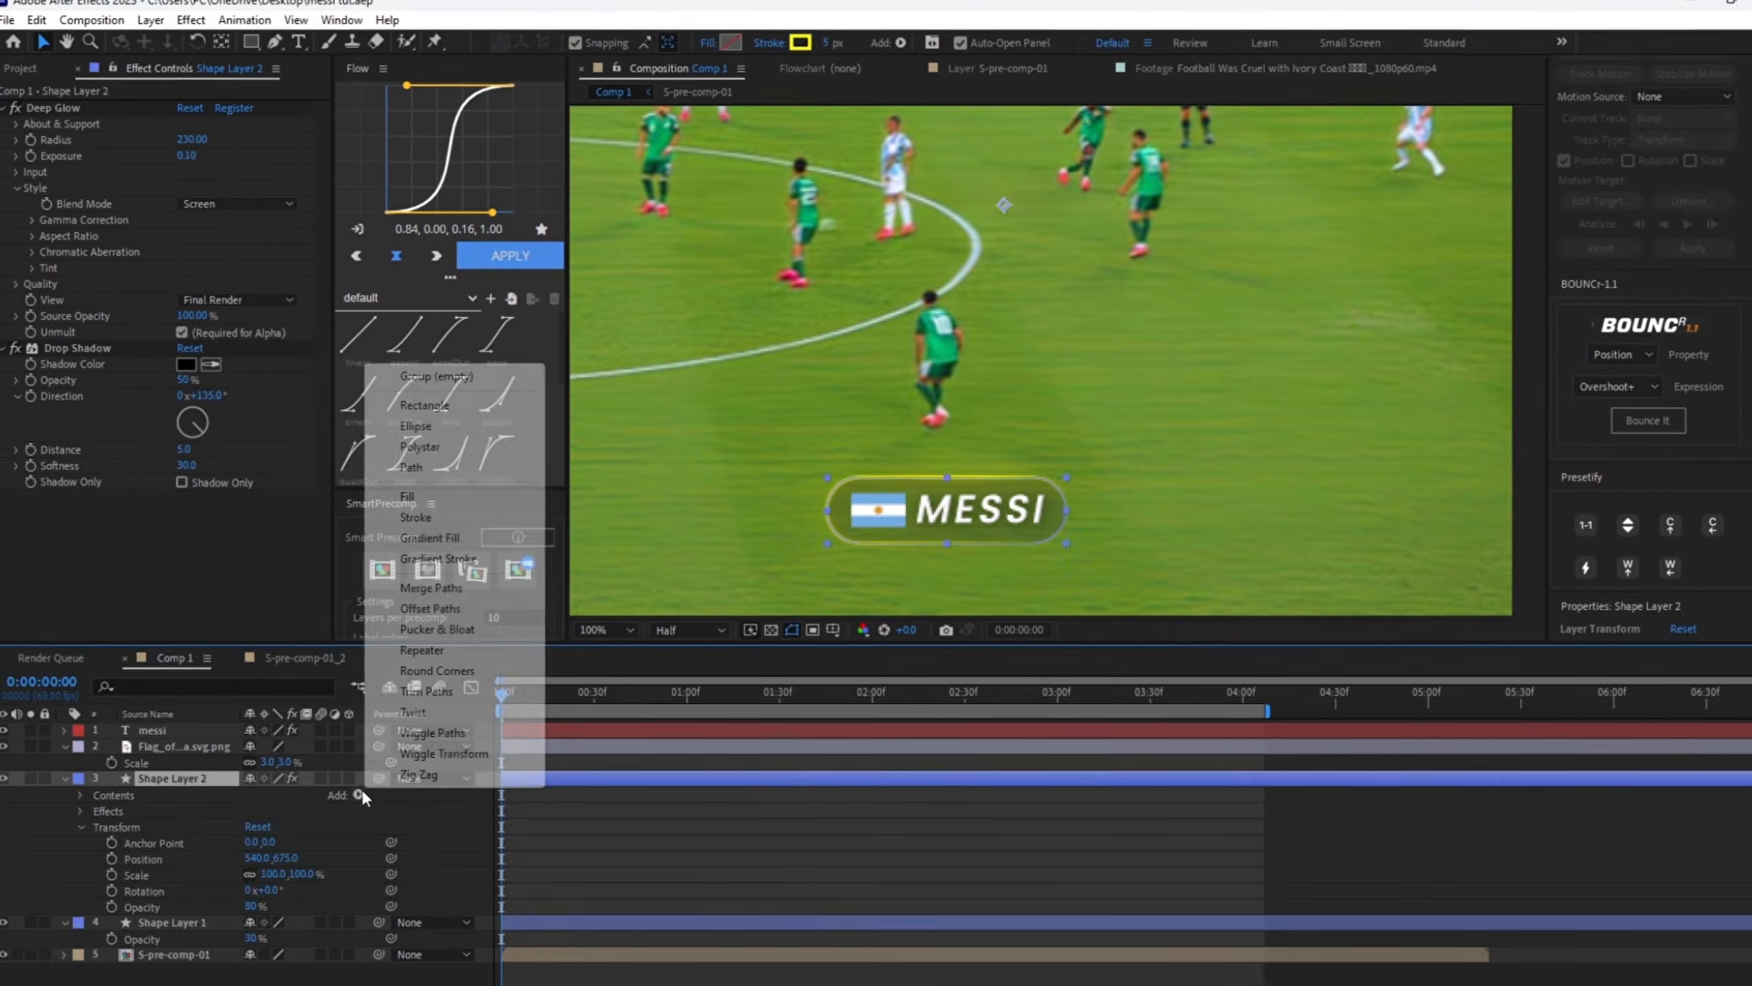
left_click(387, 714)
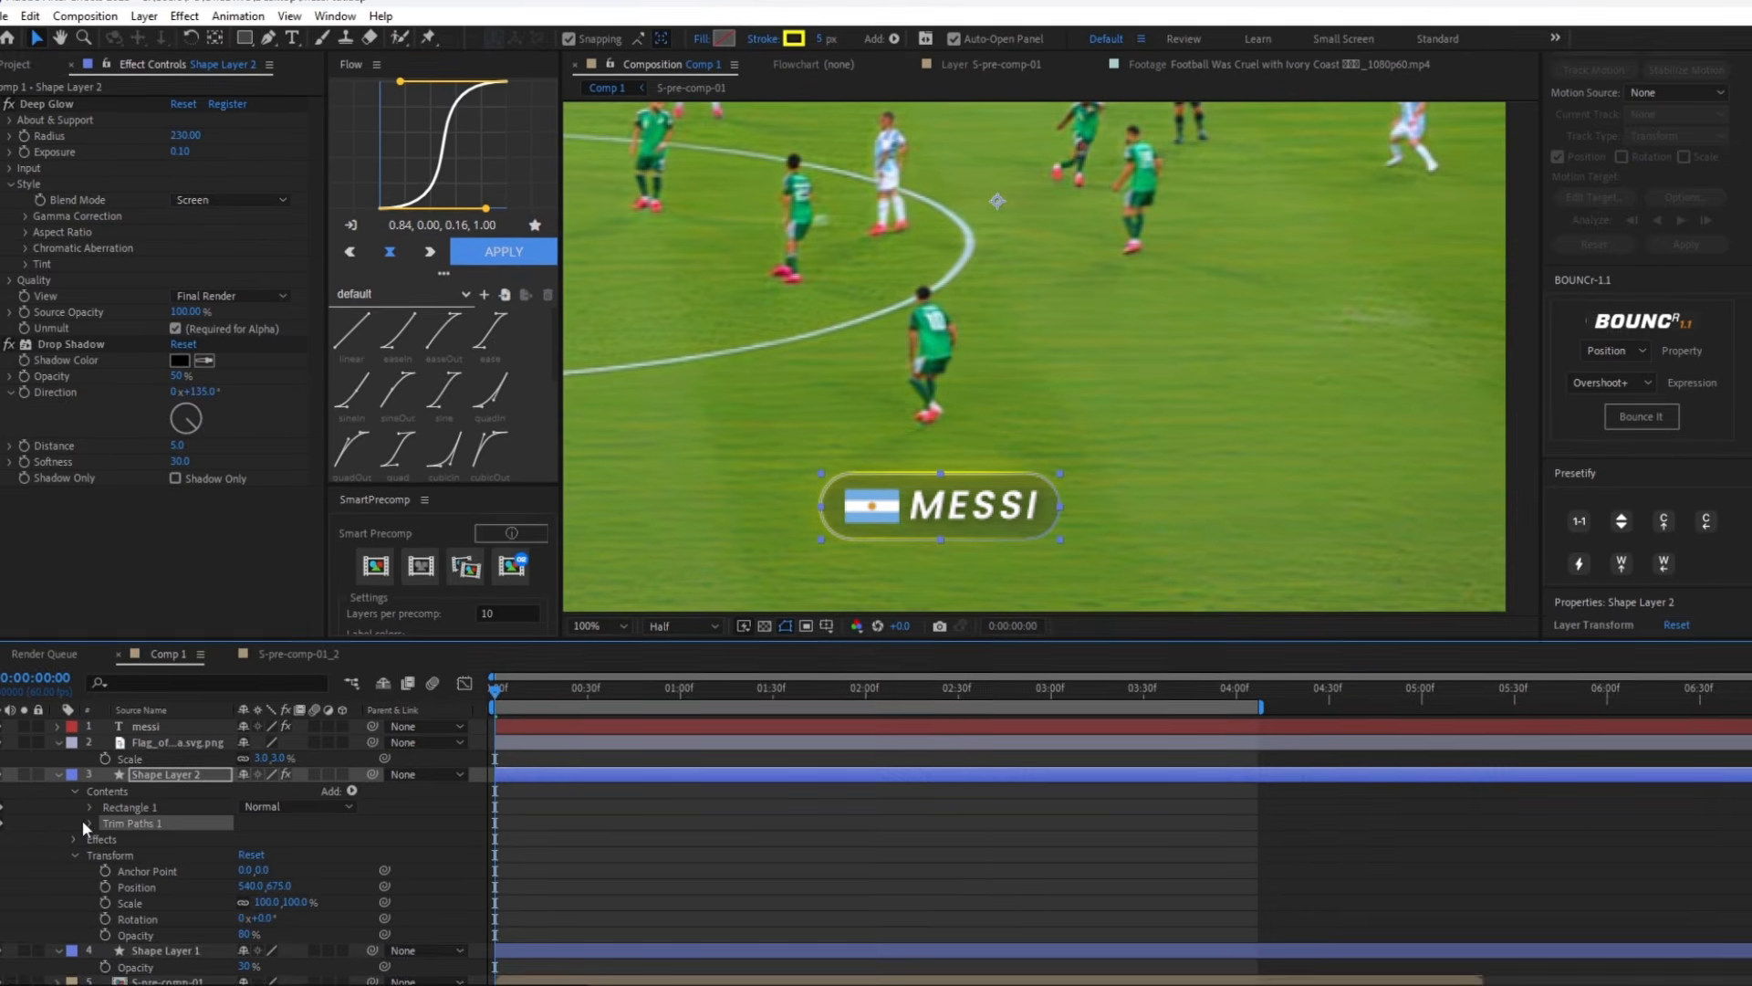
left_click(89, 827)
left_click(120, 876)
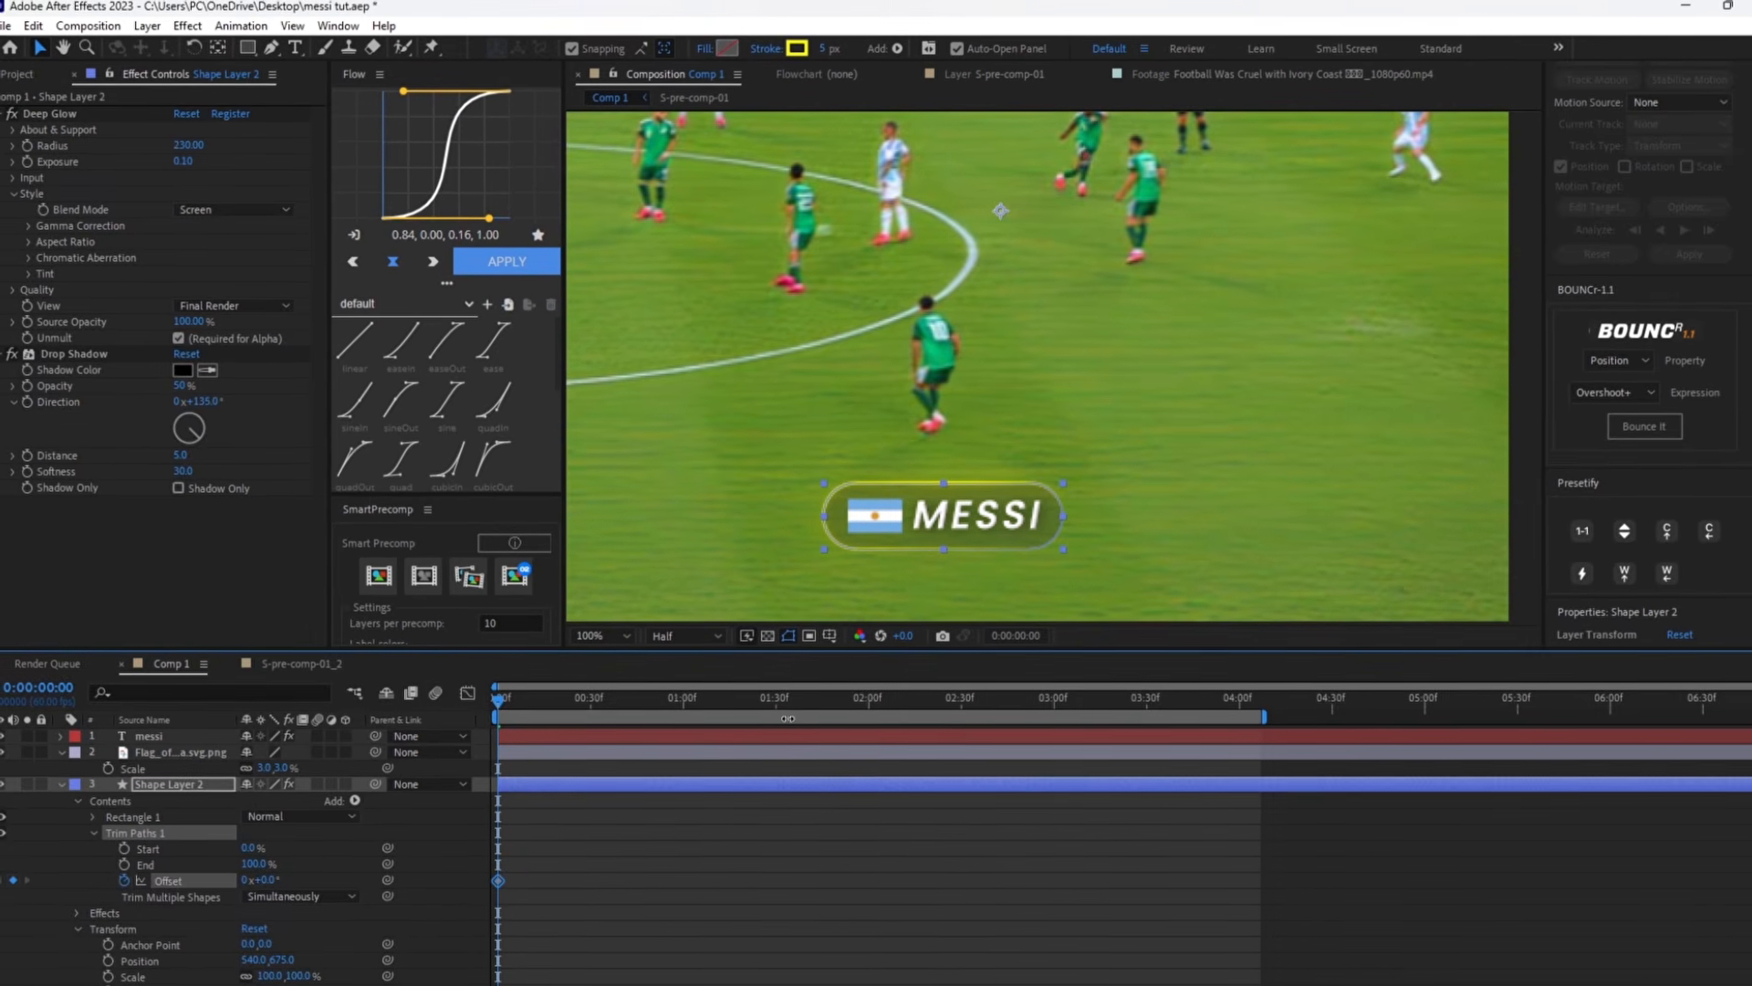
Set the Trim Paths offset to 4 revolutions at 0:00:04:07, ease both keyframes and preview the animation.
left_click_drag(495, 697, 1263, 816)
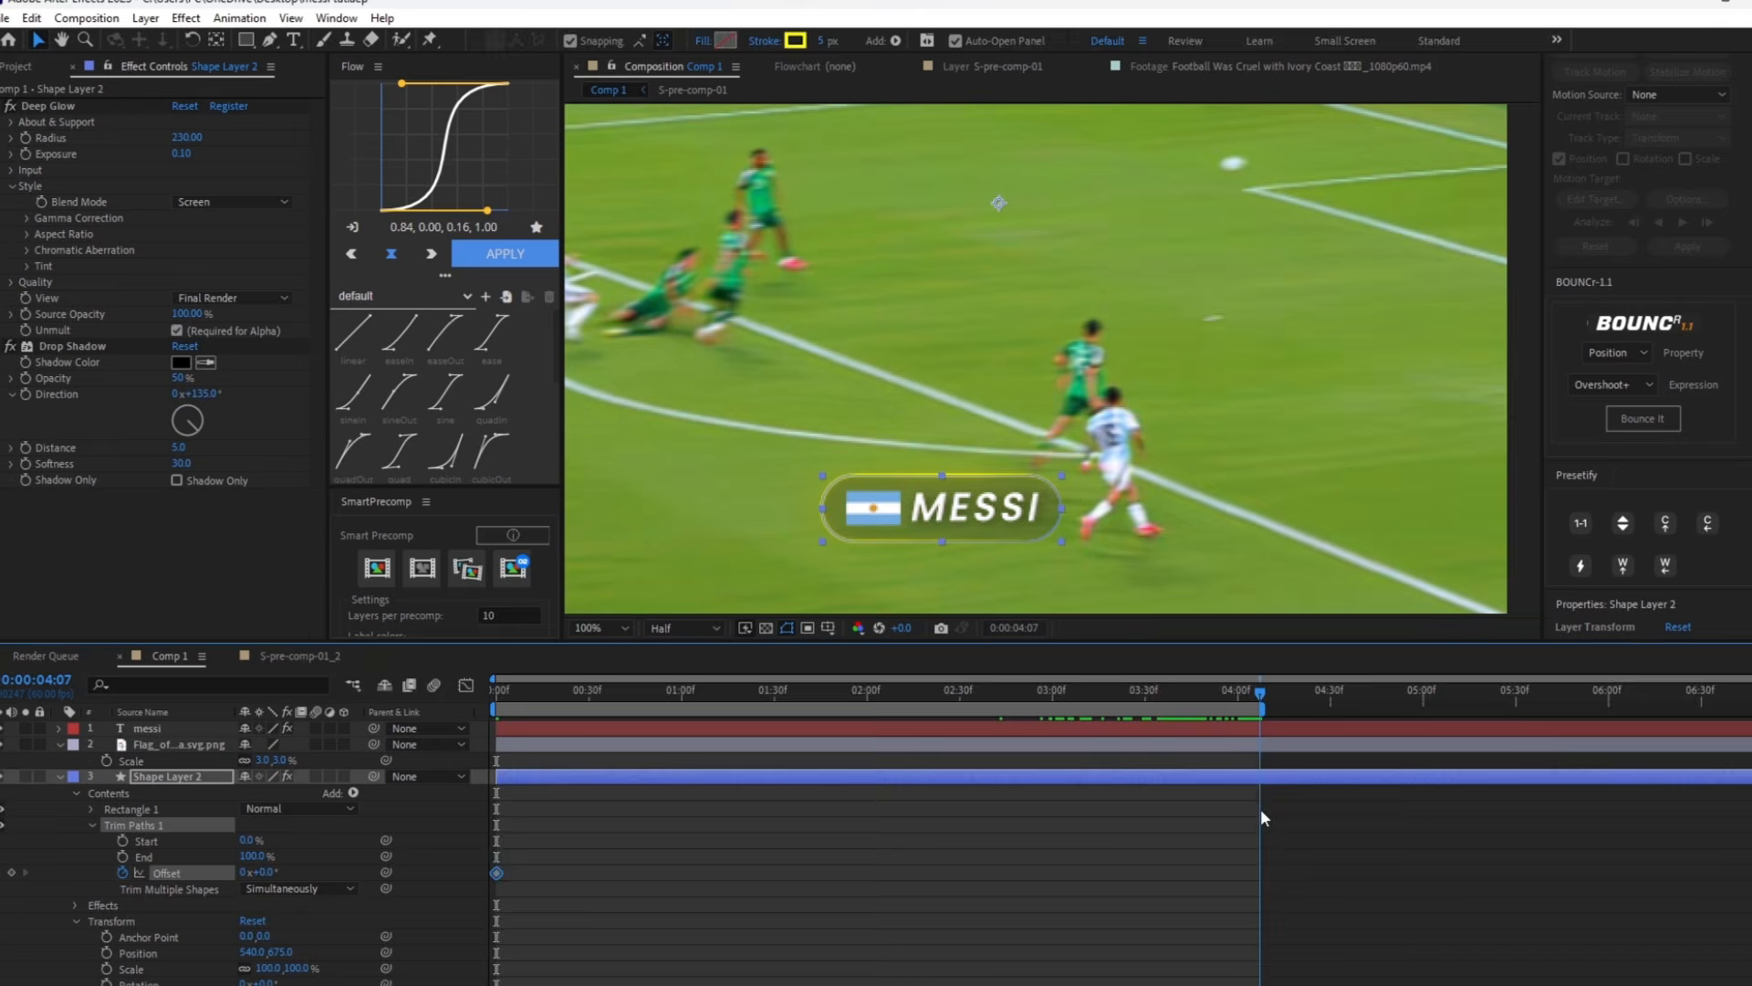
left_click(243, 872)
type("4")
key("Return")
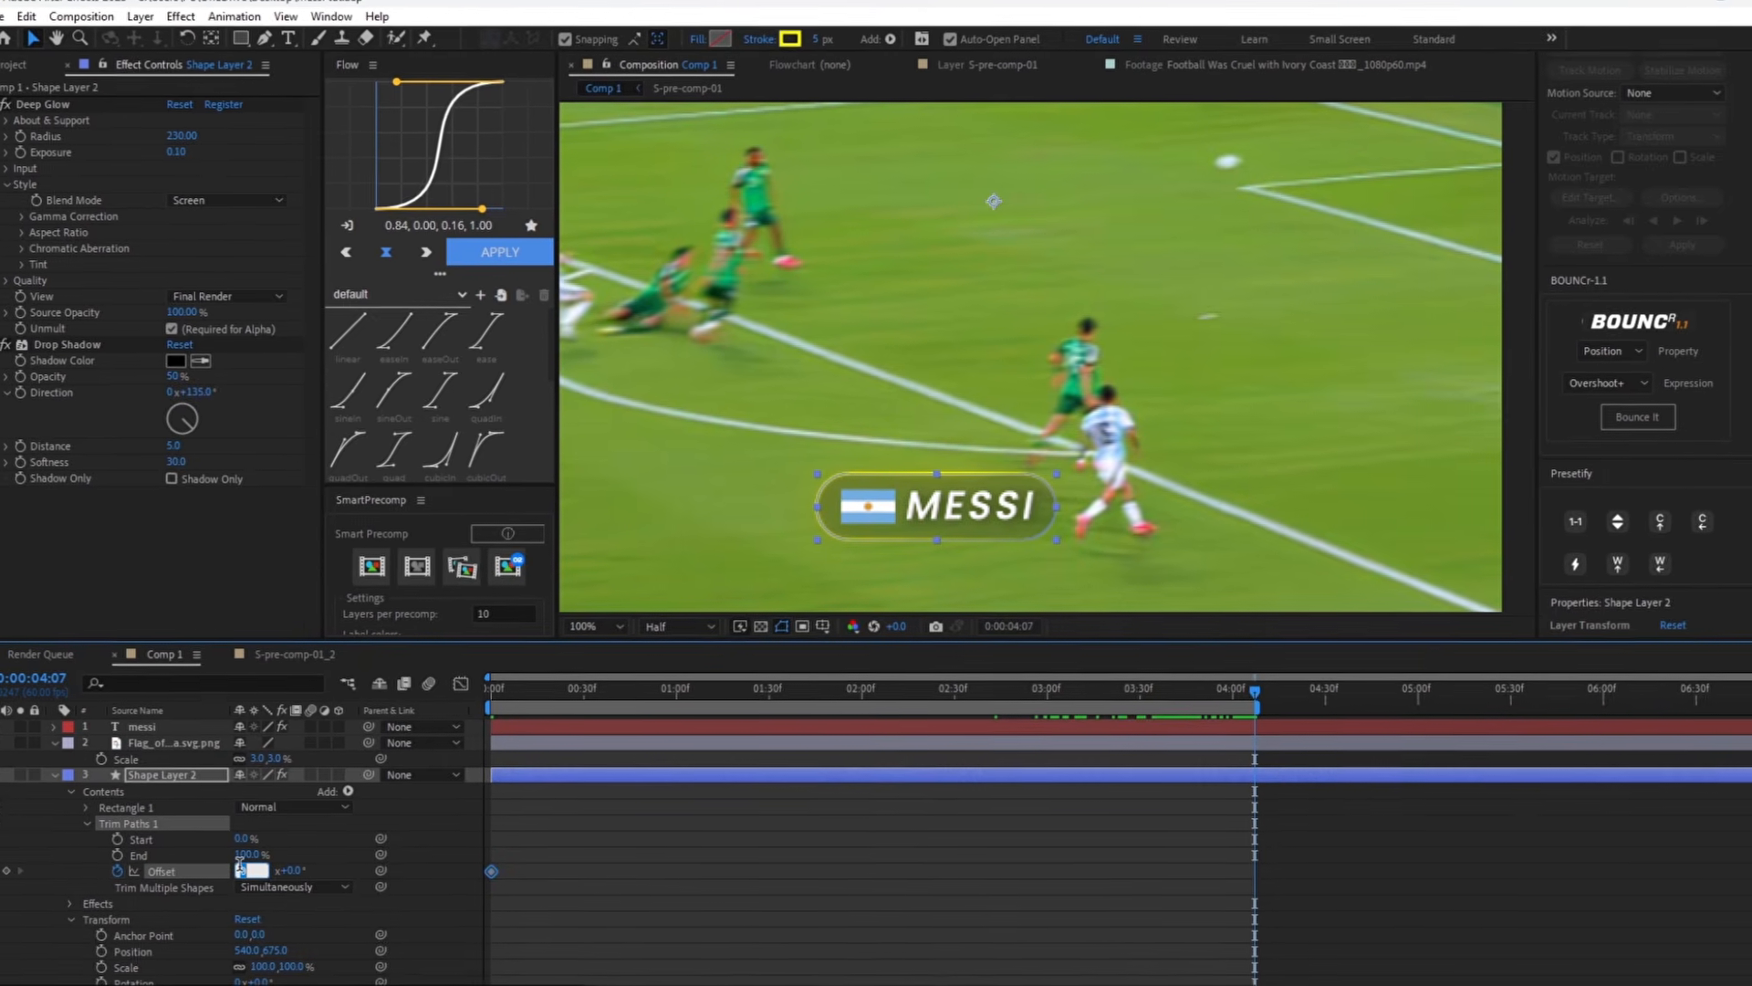
left_click_drag(1345, 833, 476, 912)
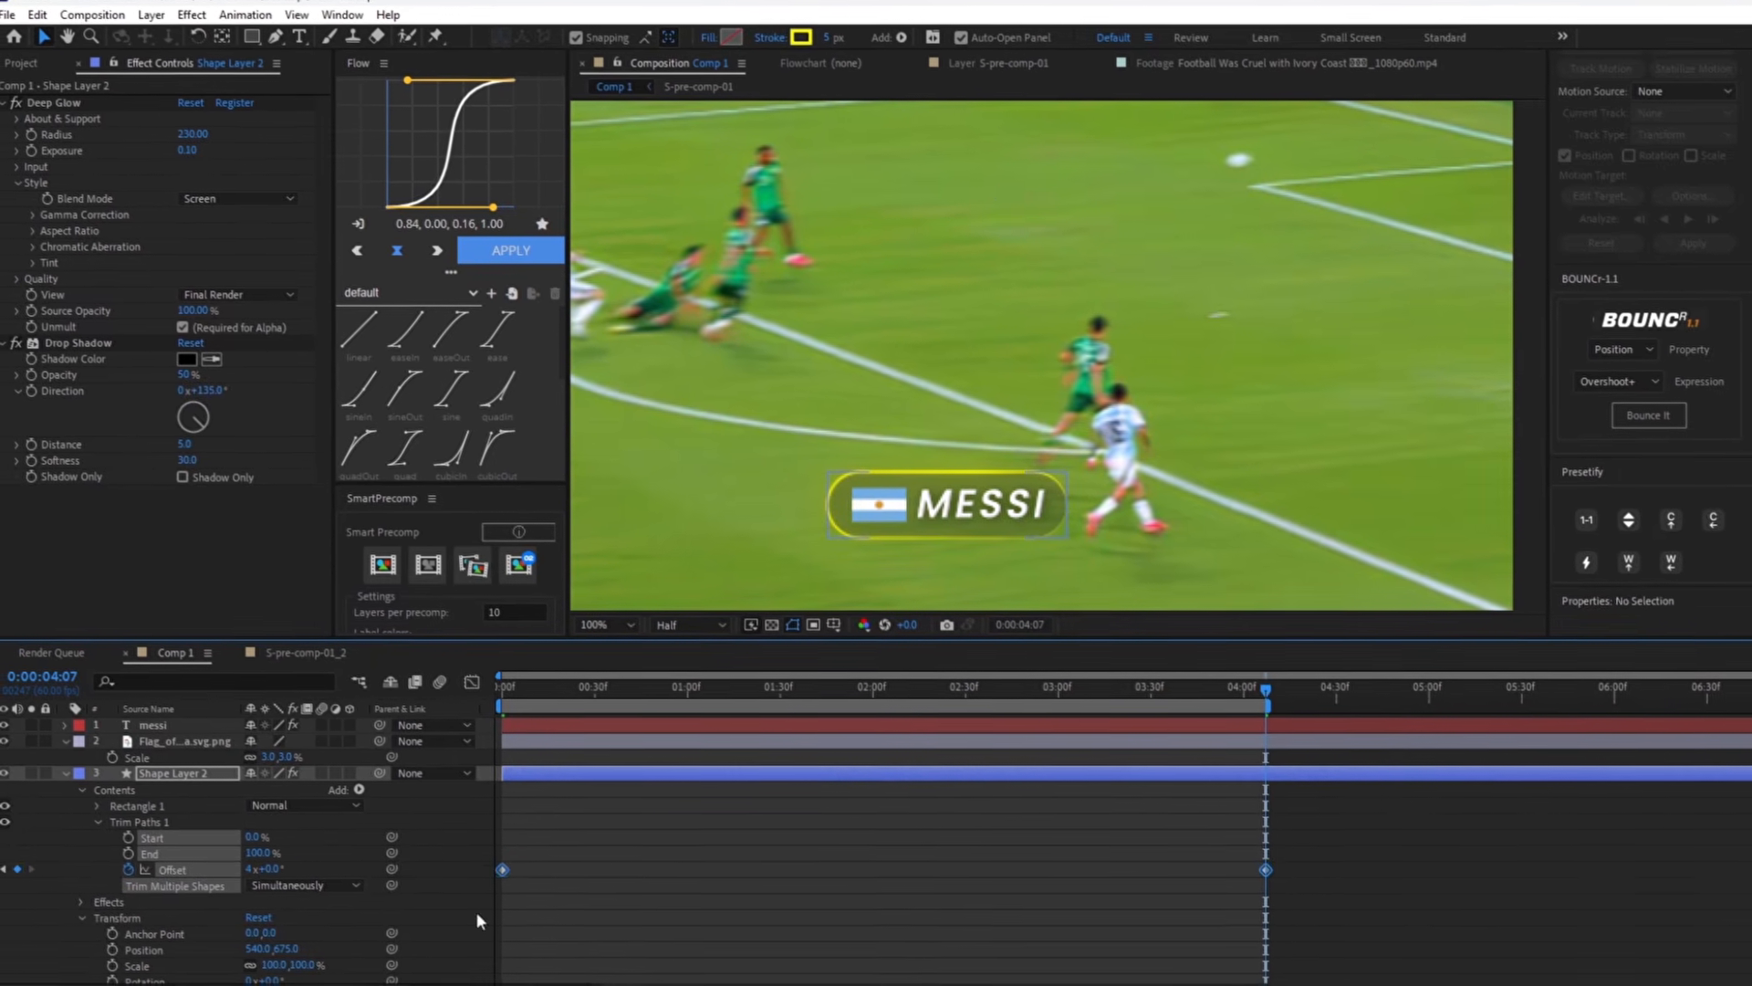
key("space")
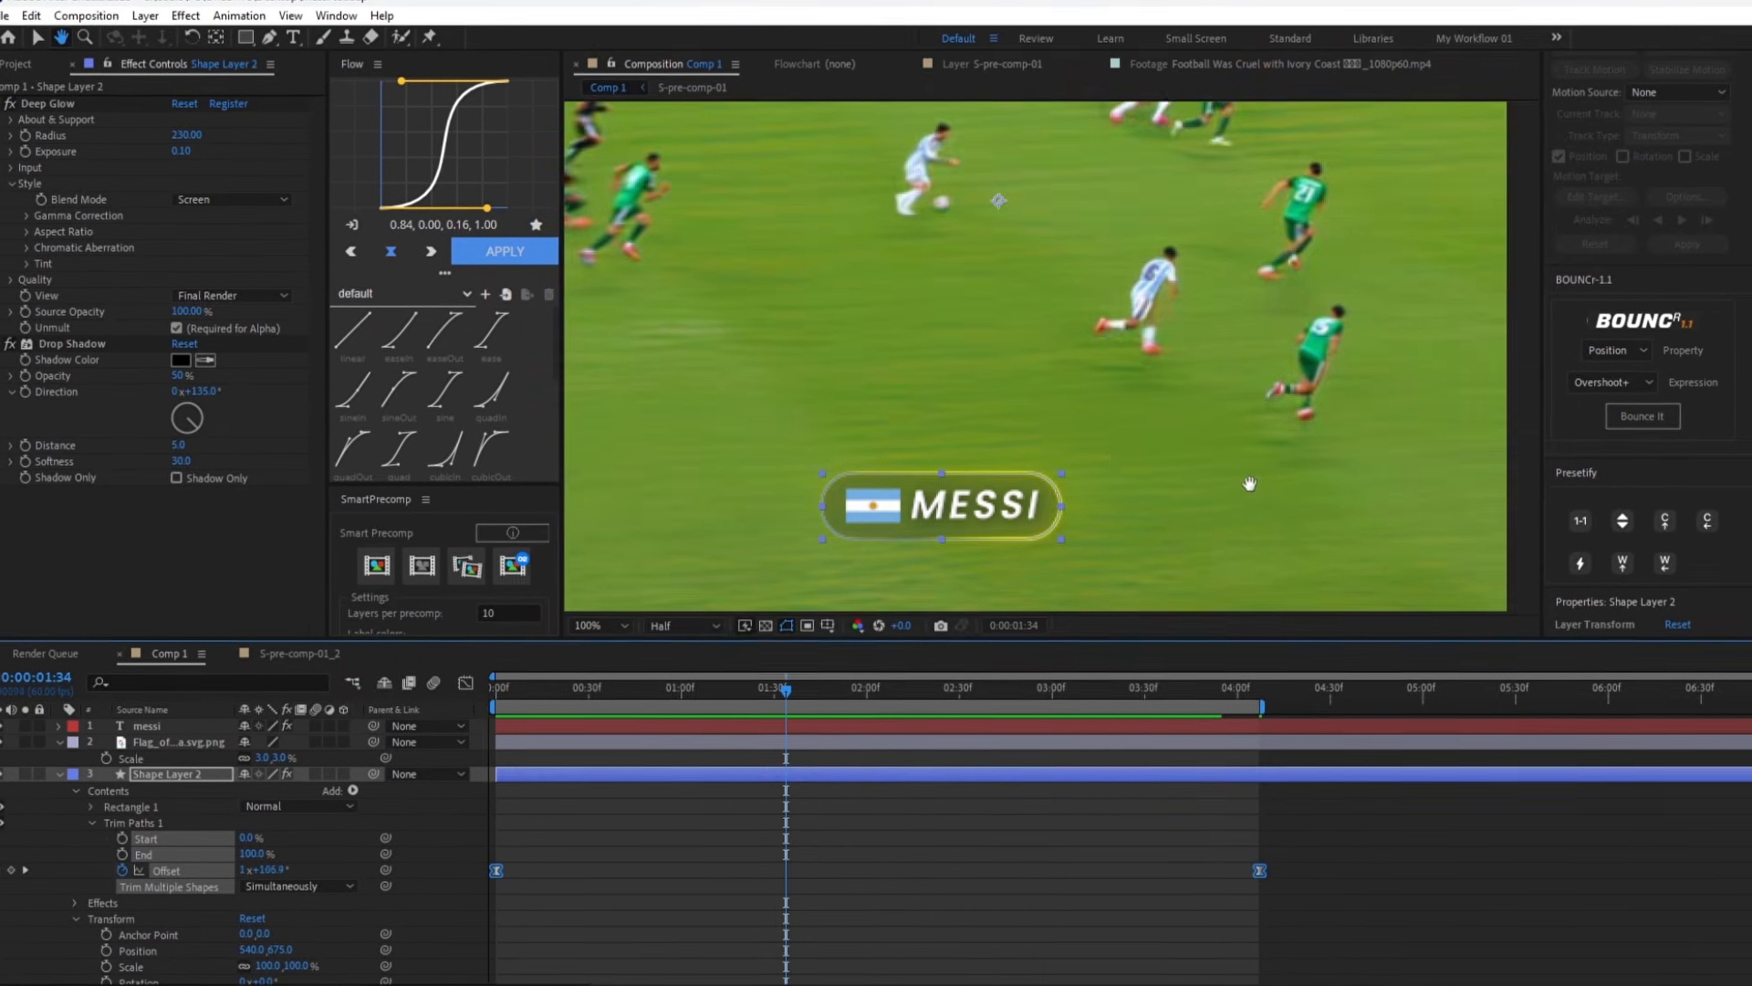
Find the arrow image image-Photoroom (13).png in the project and add it to Comp 1 above Shape Layer 2.
left_click(18, 66)
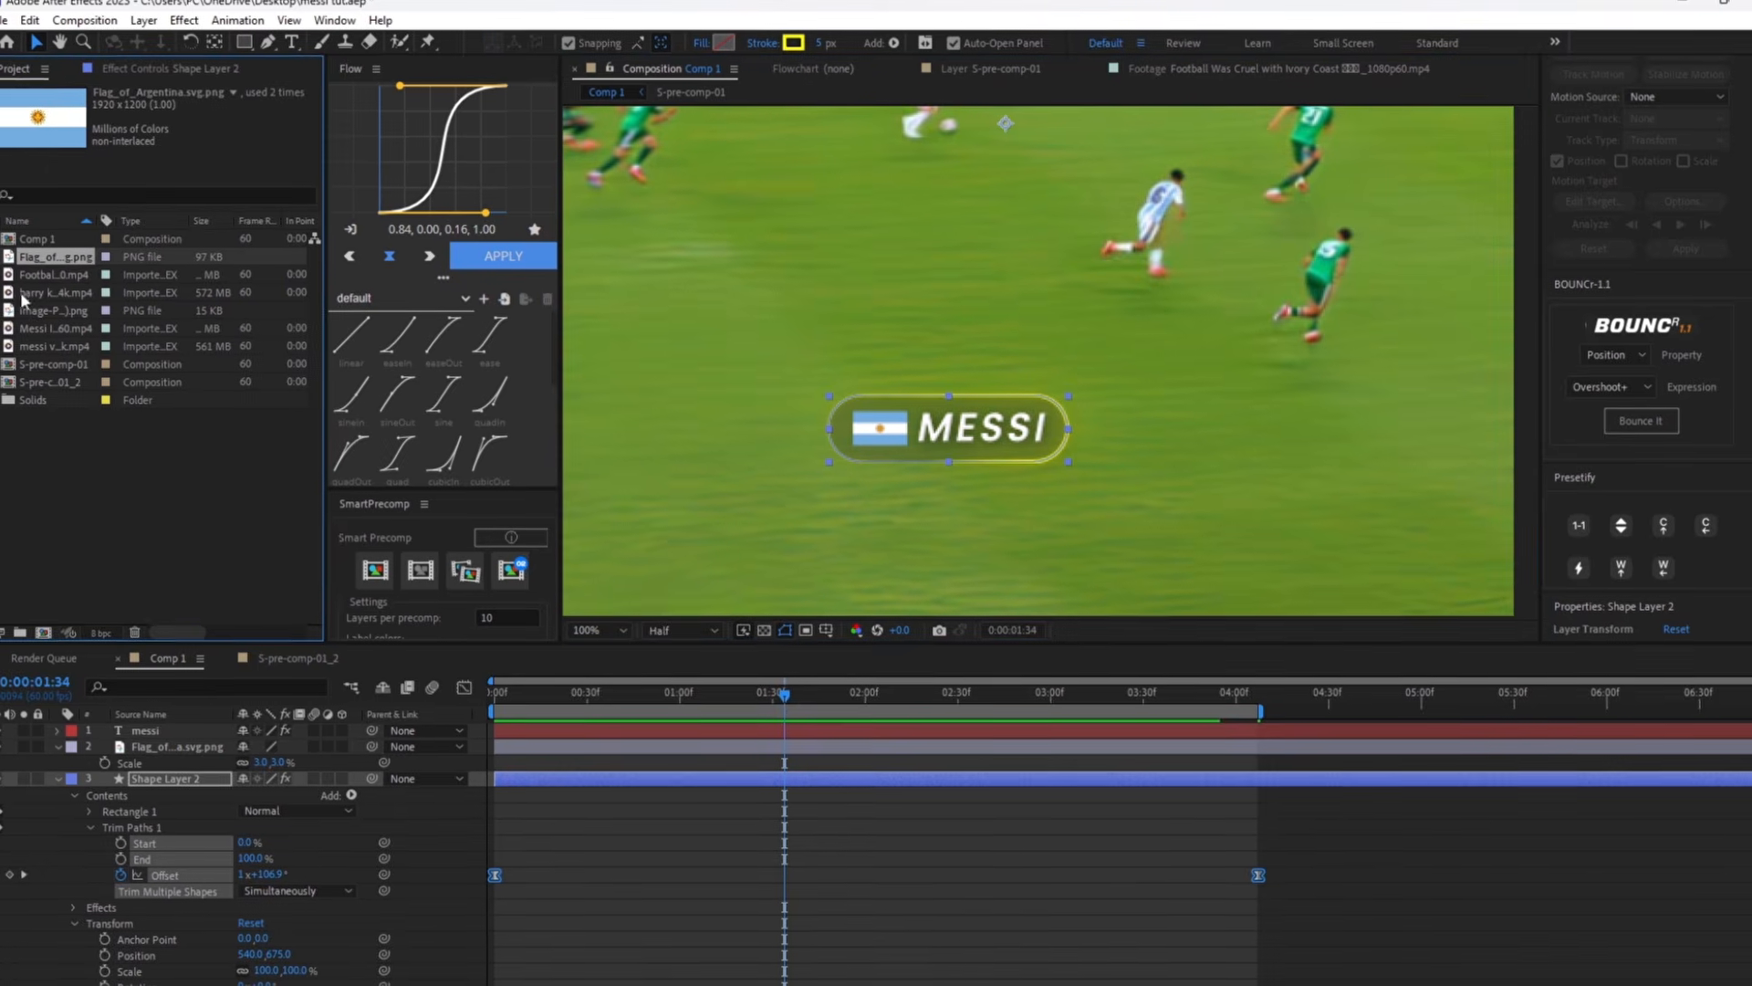
left_click(53, 270)
left_click(53, 315)
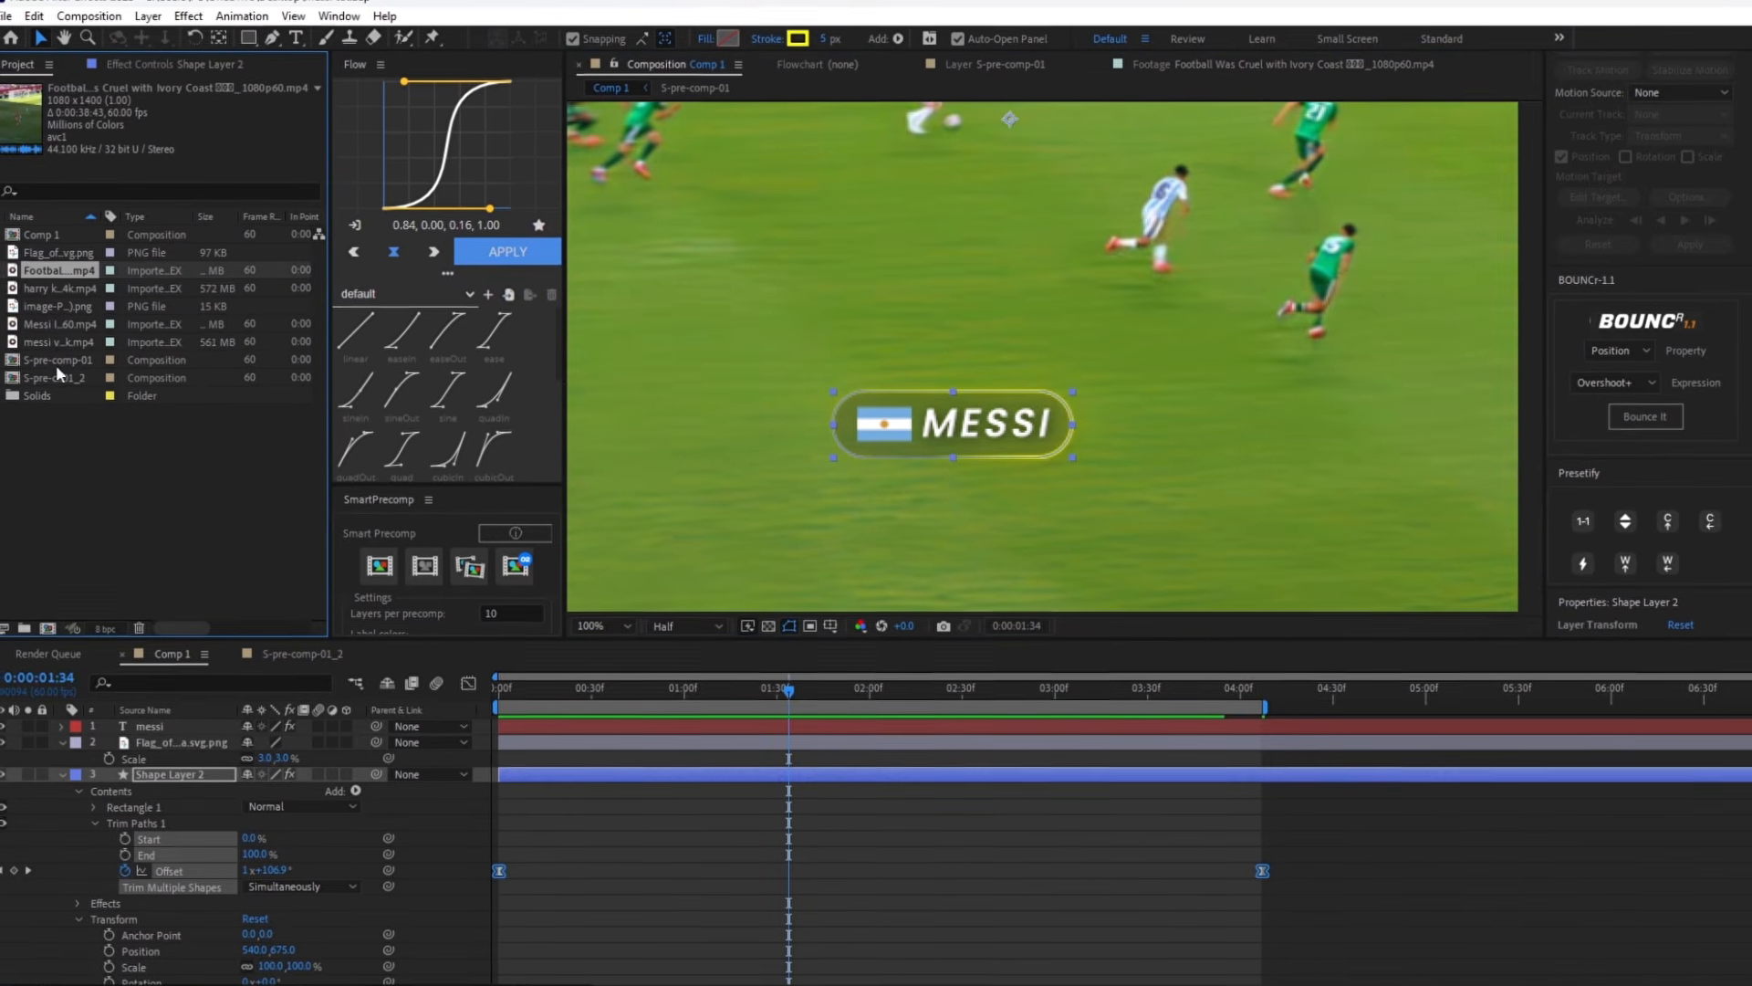
double_click(38, 305)
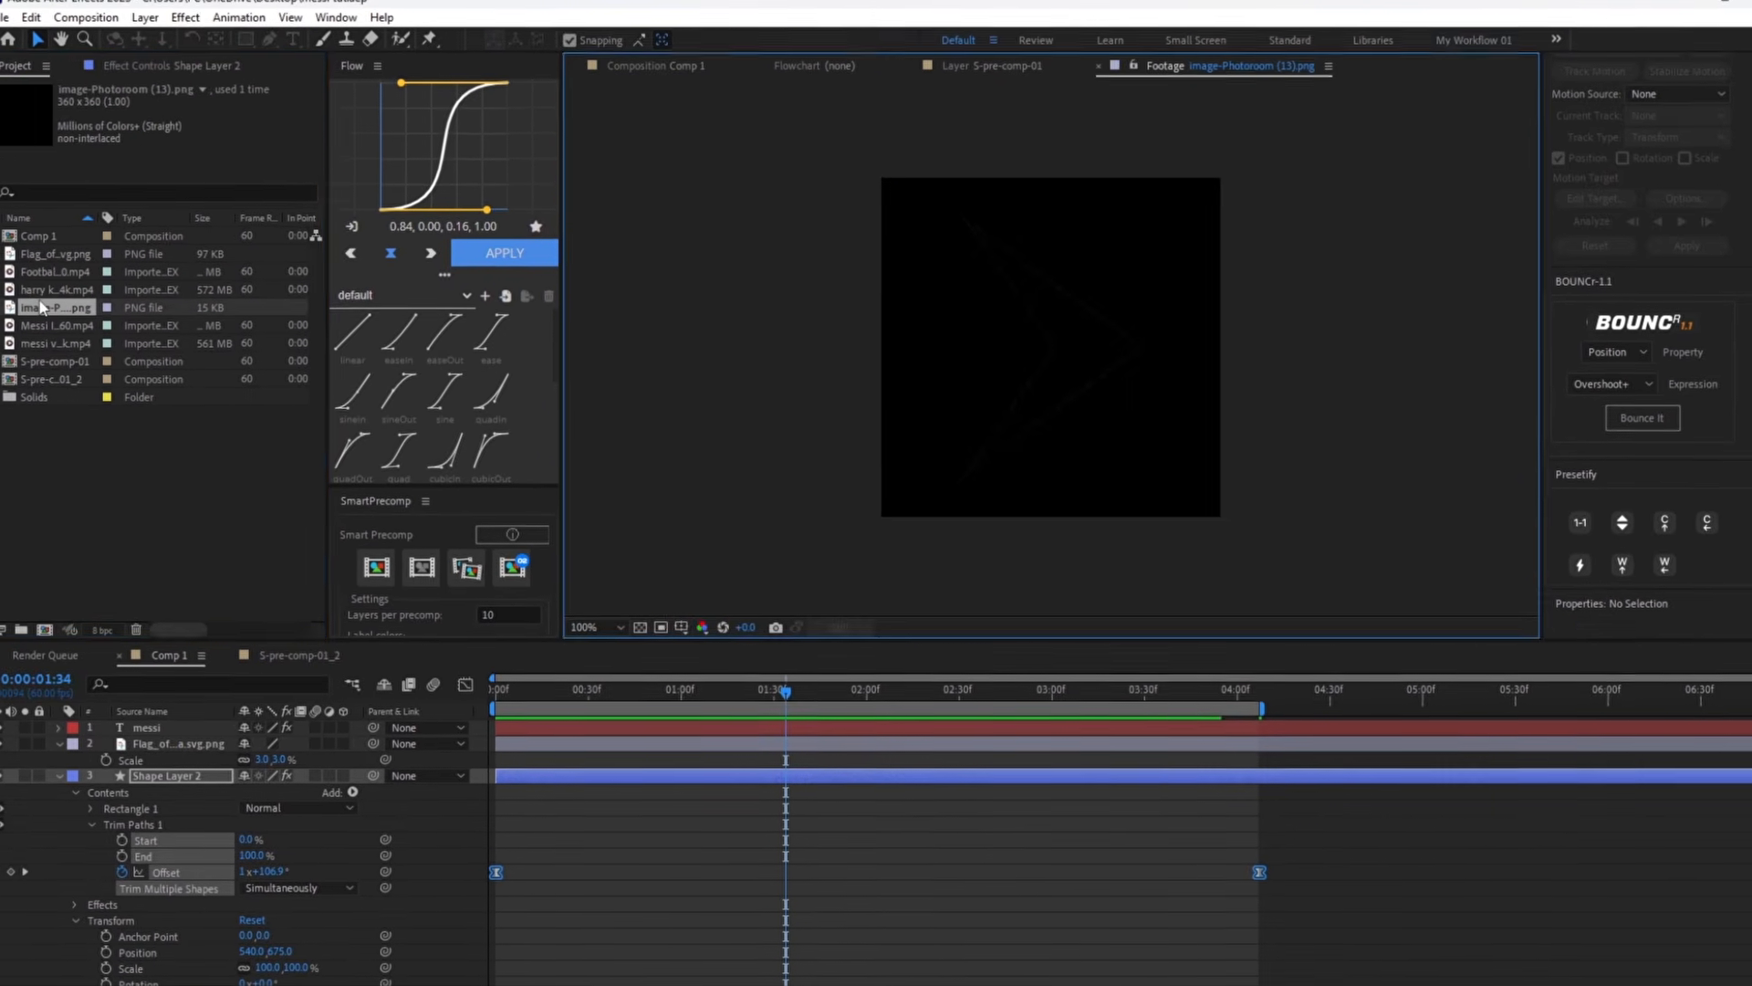
left_click(142, 467)
left_click(754, 860)
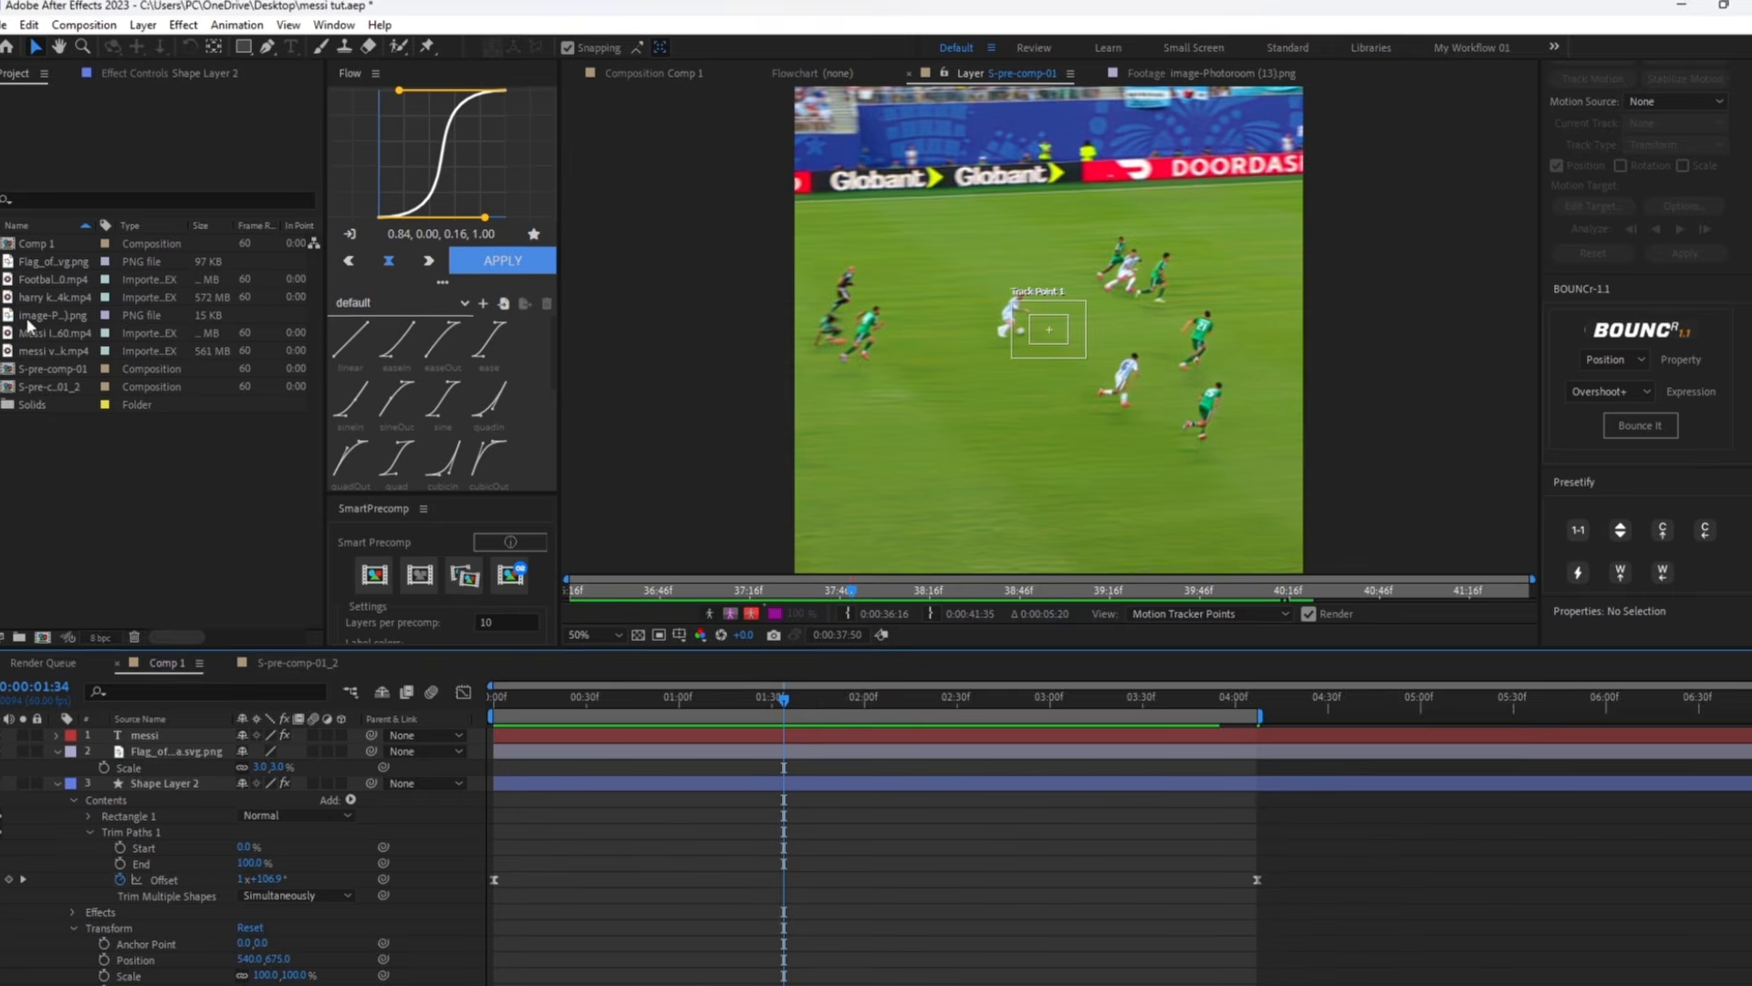
left_click_drag(28, 308, 498, 774)
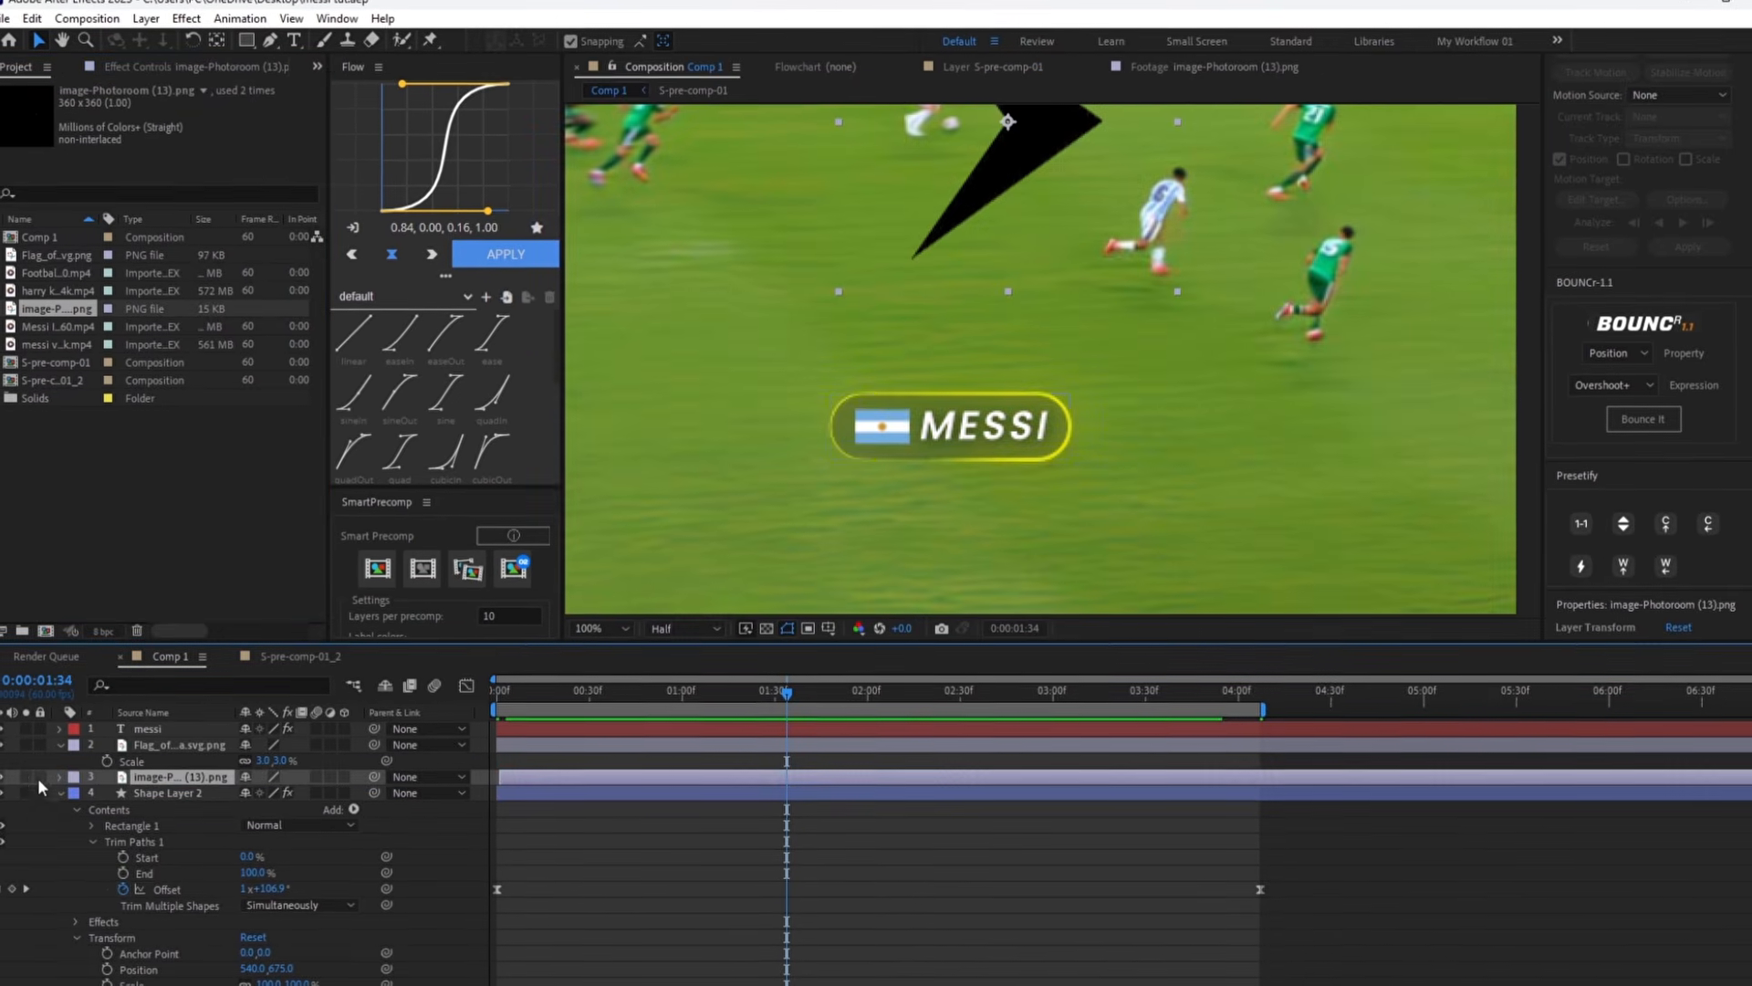
Move the arrow image layer to the top of the layer stack and scale it down to 29%.
left_click(59, 795)
left_click_drag(166, 779, 169, 725)
key("s")
left_click_drag(288, 739, 223, 740)
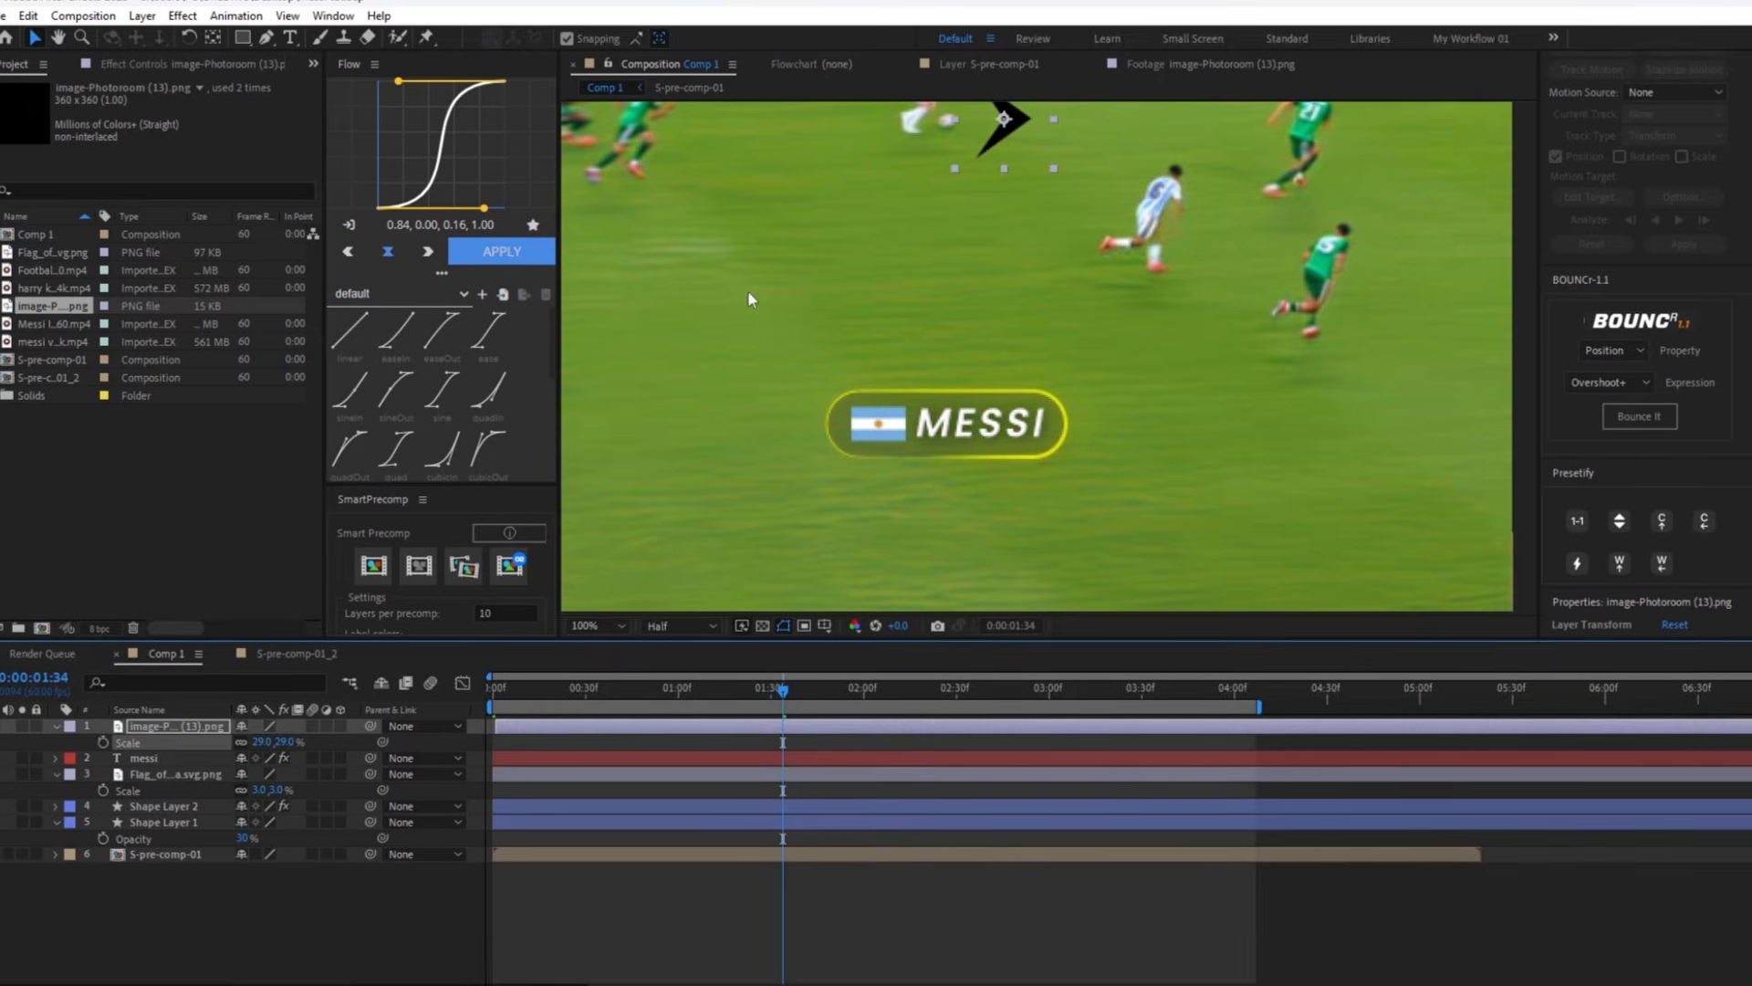
Move the arrow image directly beneath the MESSI name tag and set its rotation to 90° so it points down.
left_click_drag(1005, 117, 952, 532)
left_click_drag(1148, 482, 1176, 408)
key("r")
left_click(272, 744)
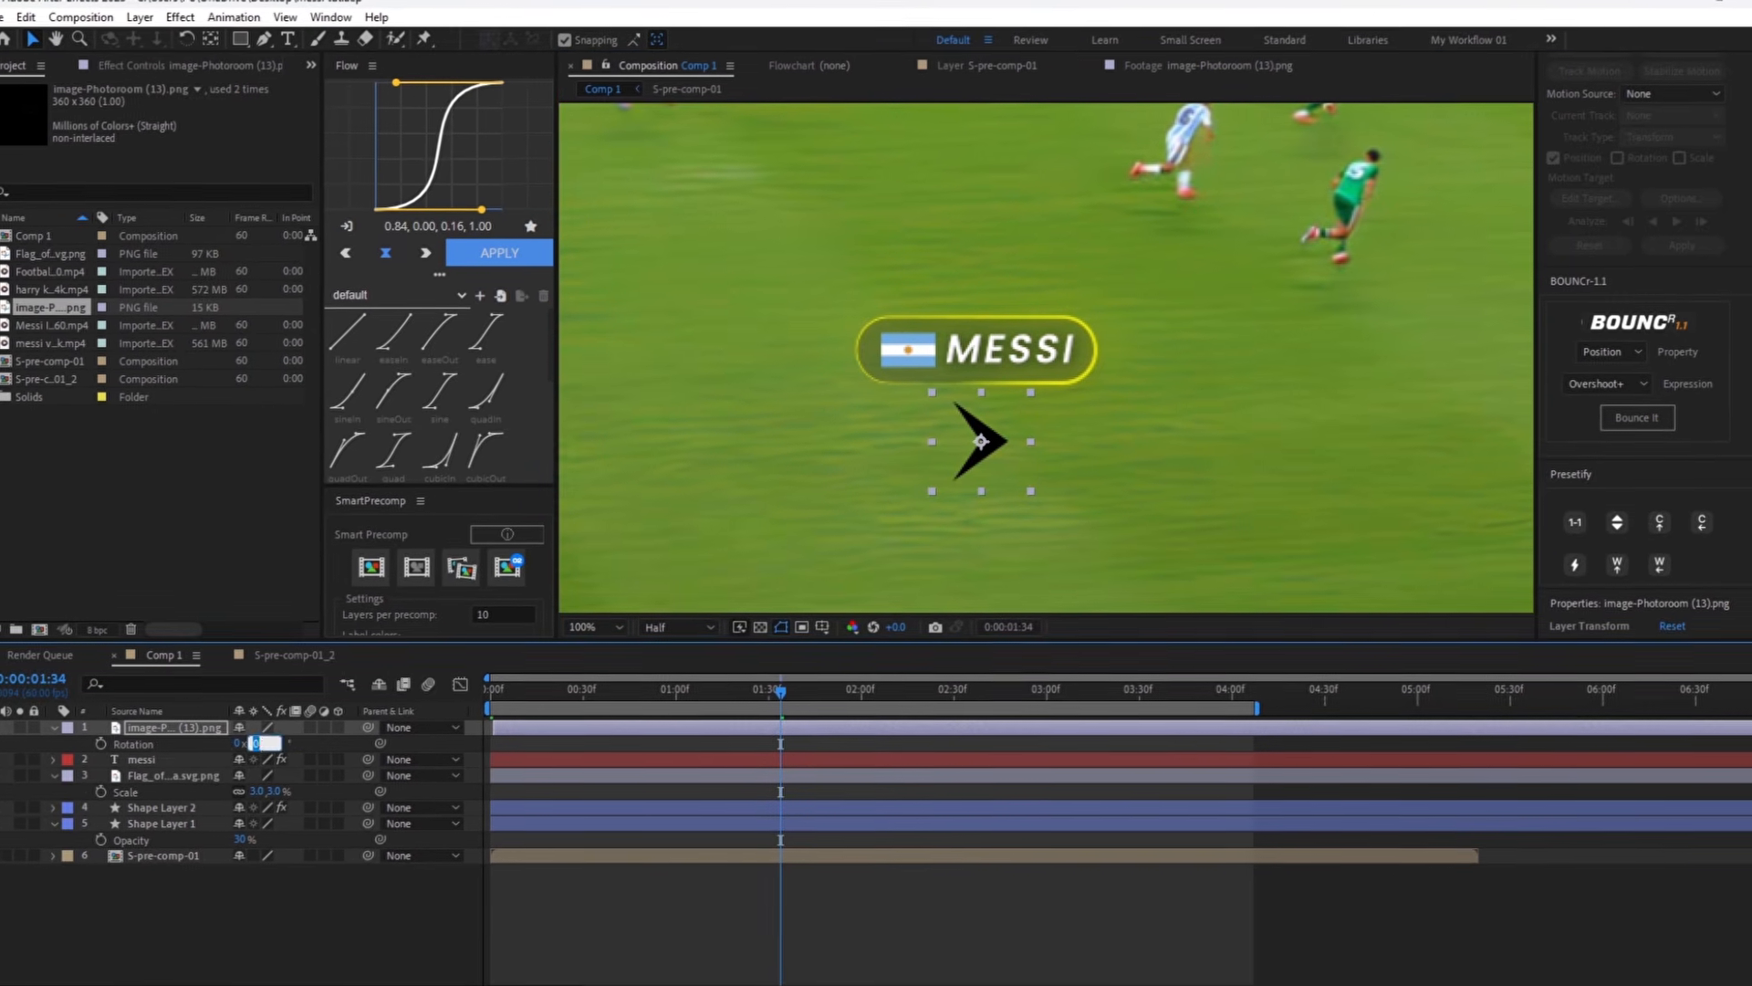
Apply the Fill effect to the arrow image layer and set its color to white, FFFFFF.
key("ctrl+space")
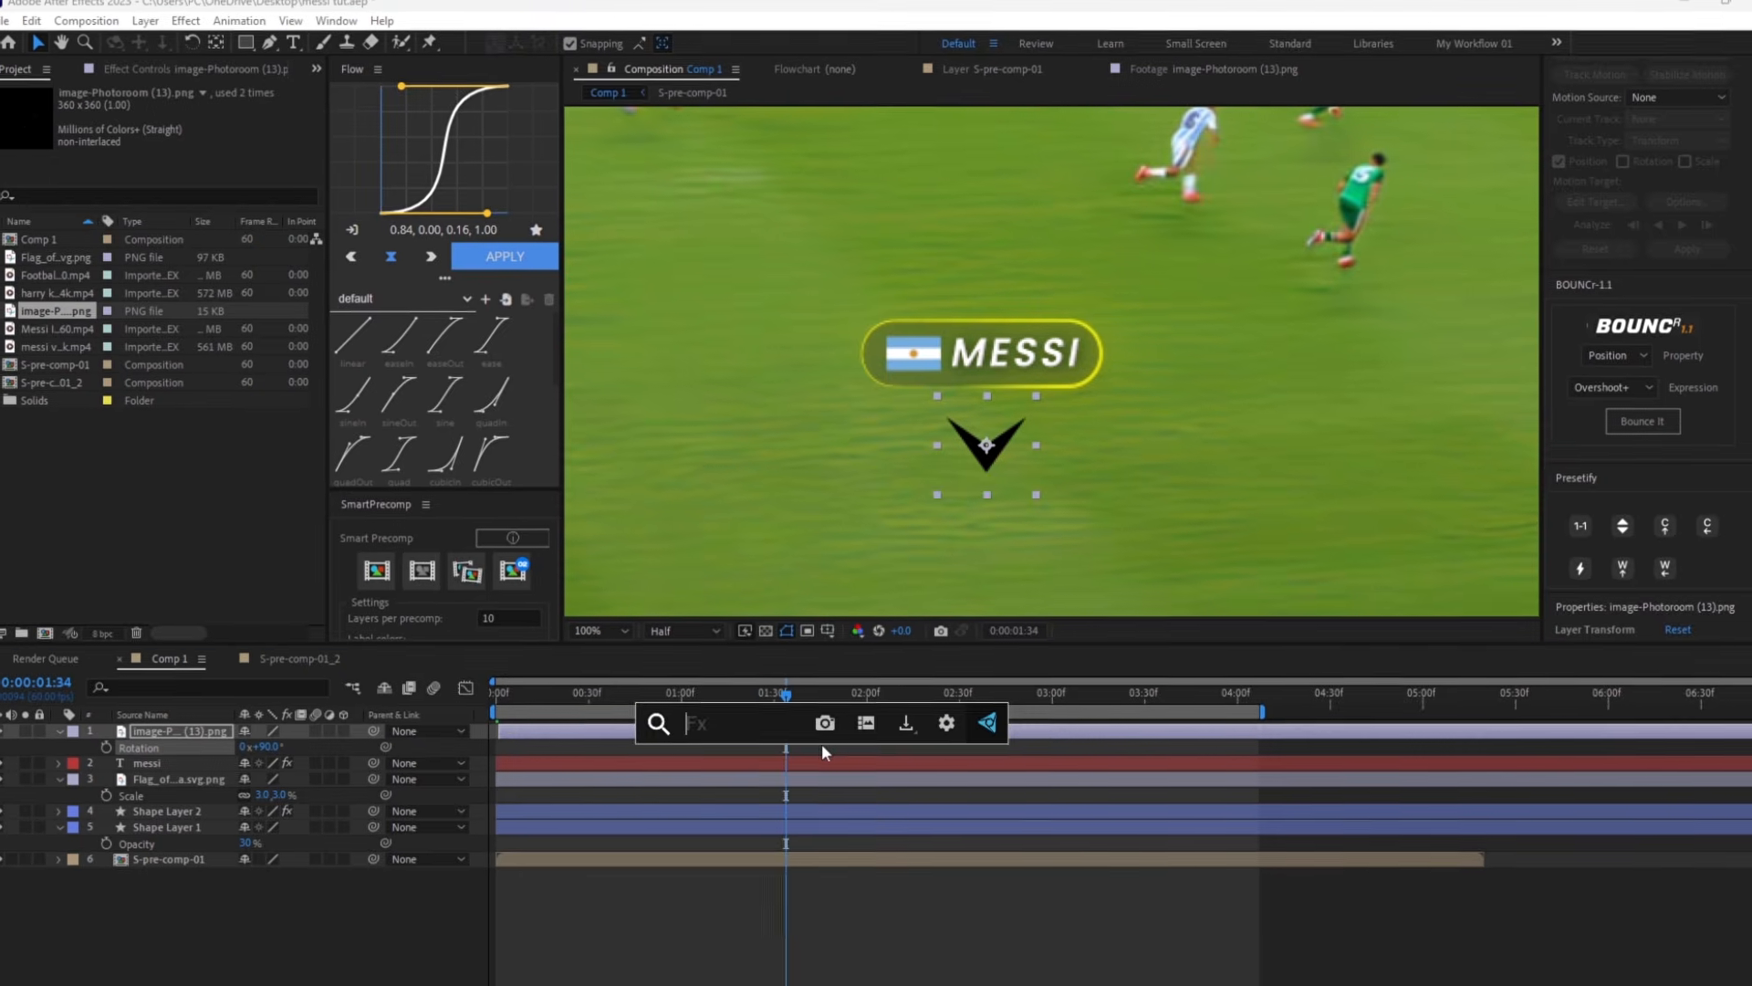
type("fil")
left_click(730, 802)
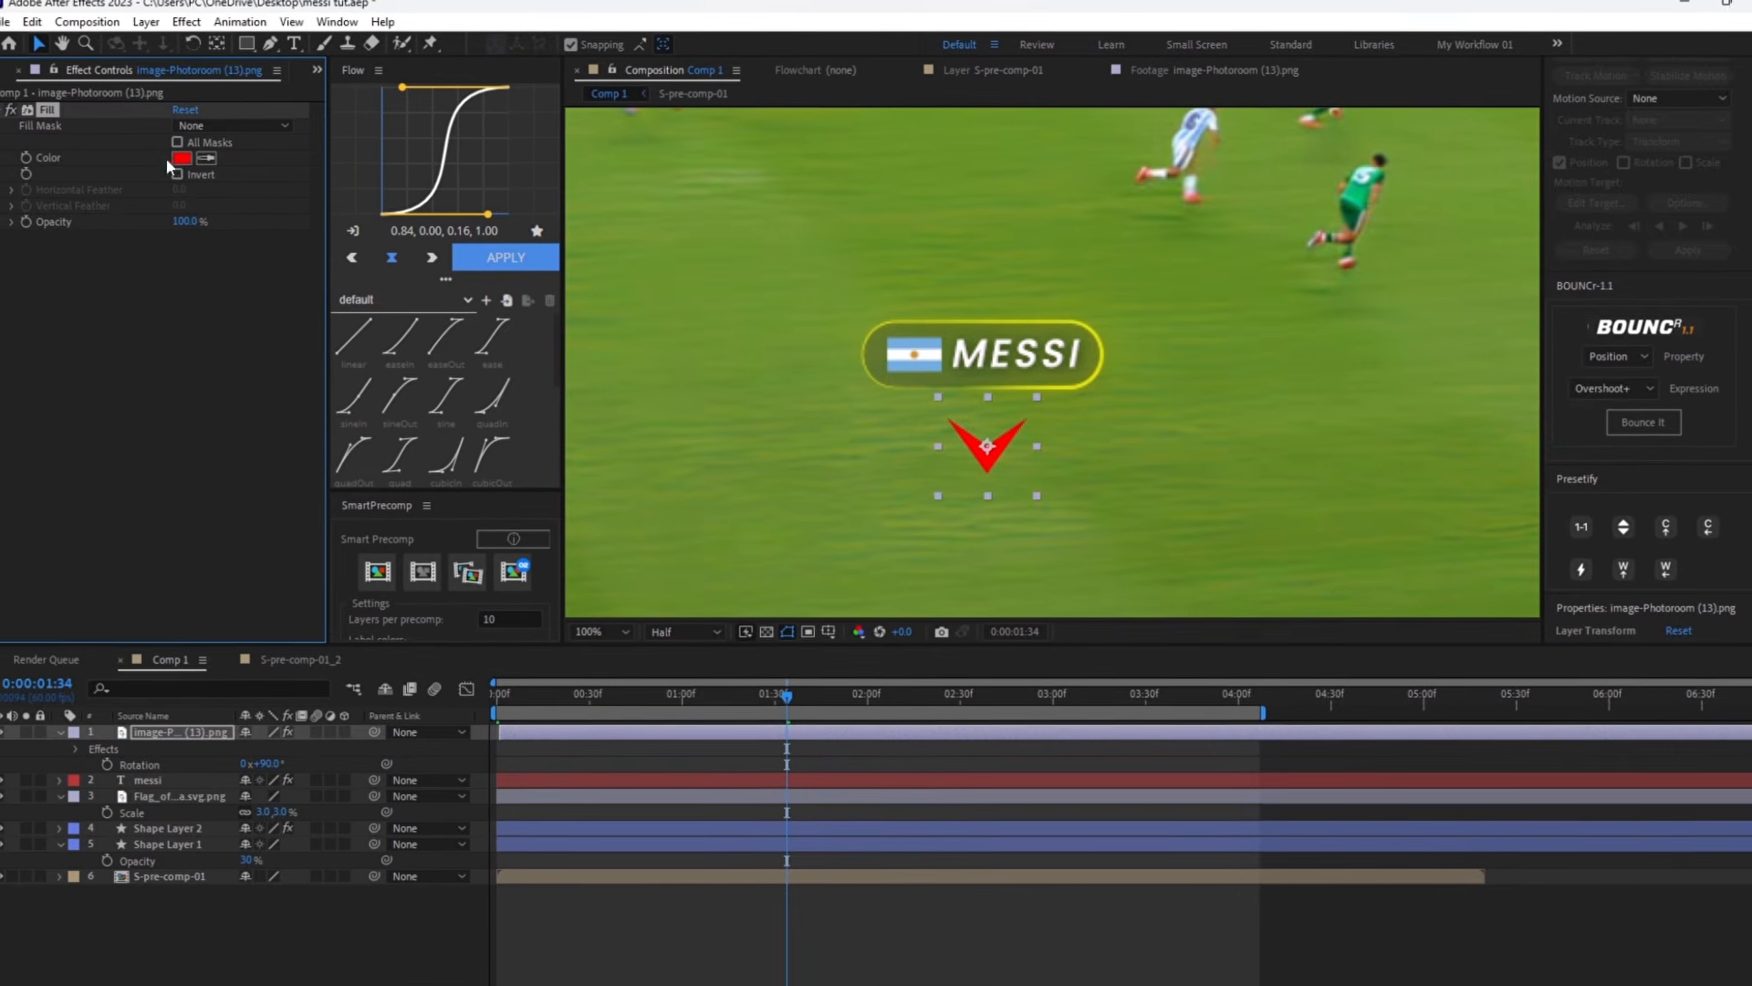
left_click(176, 161)
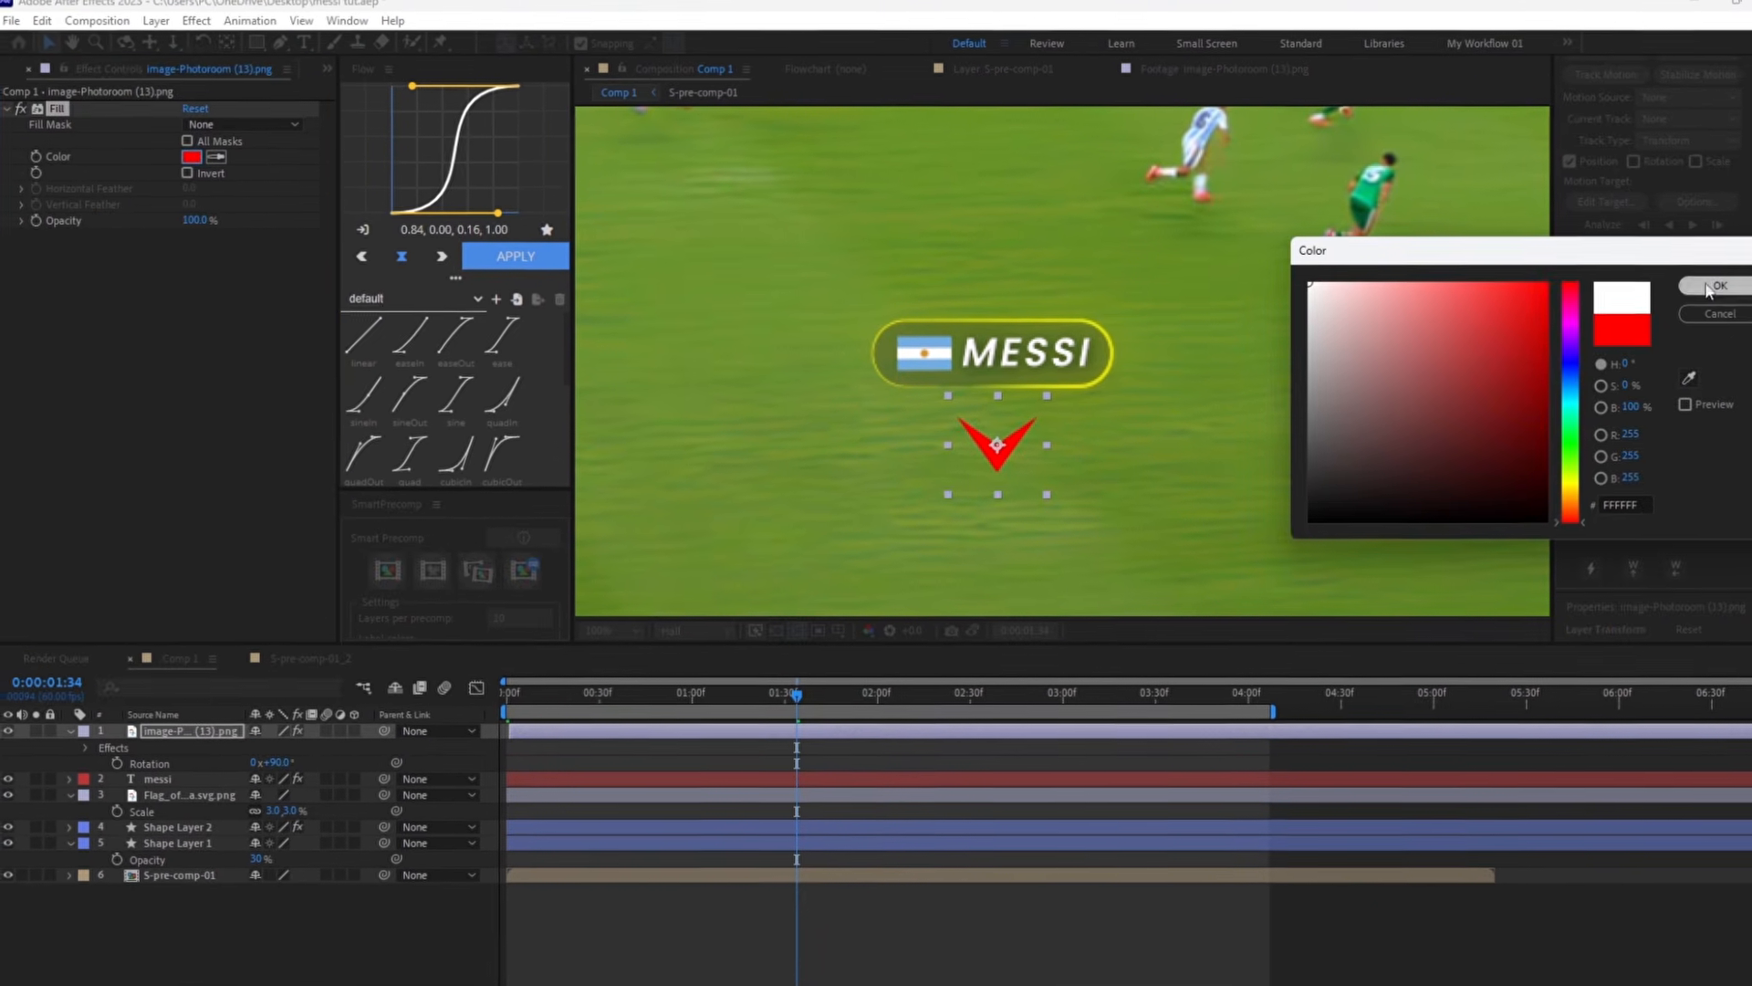
left_click(1712, 285)
left_click(705, 895)
Nudge the arrow image up and then slightly left so it sits centered close under the name tag.
left_click(752, 729)
key("Up")
key("Up")
key("Up")
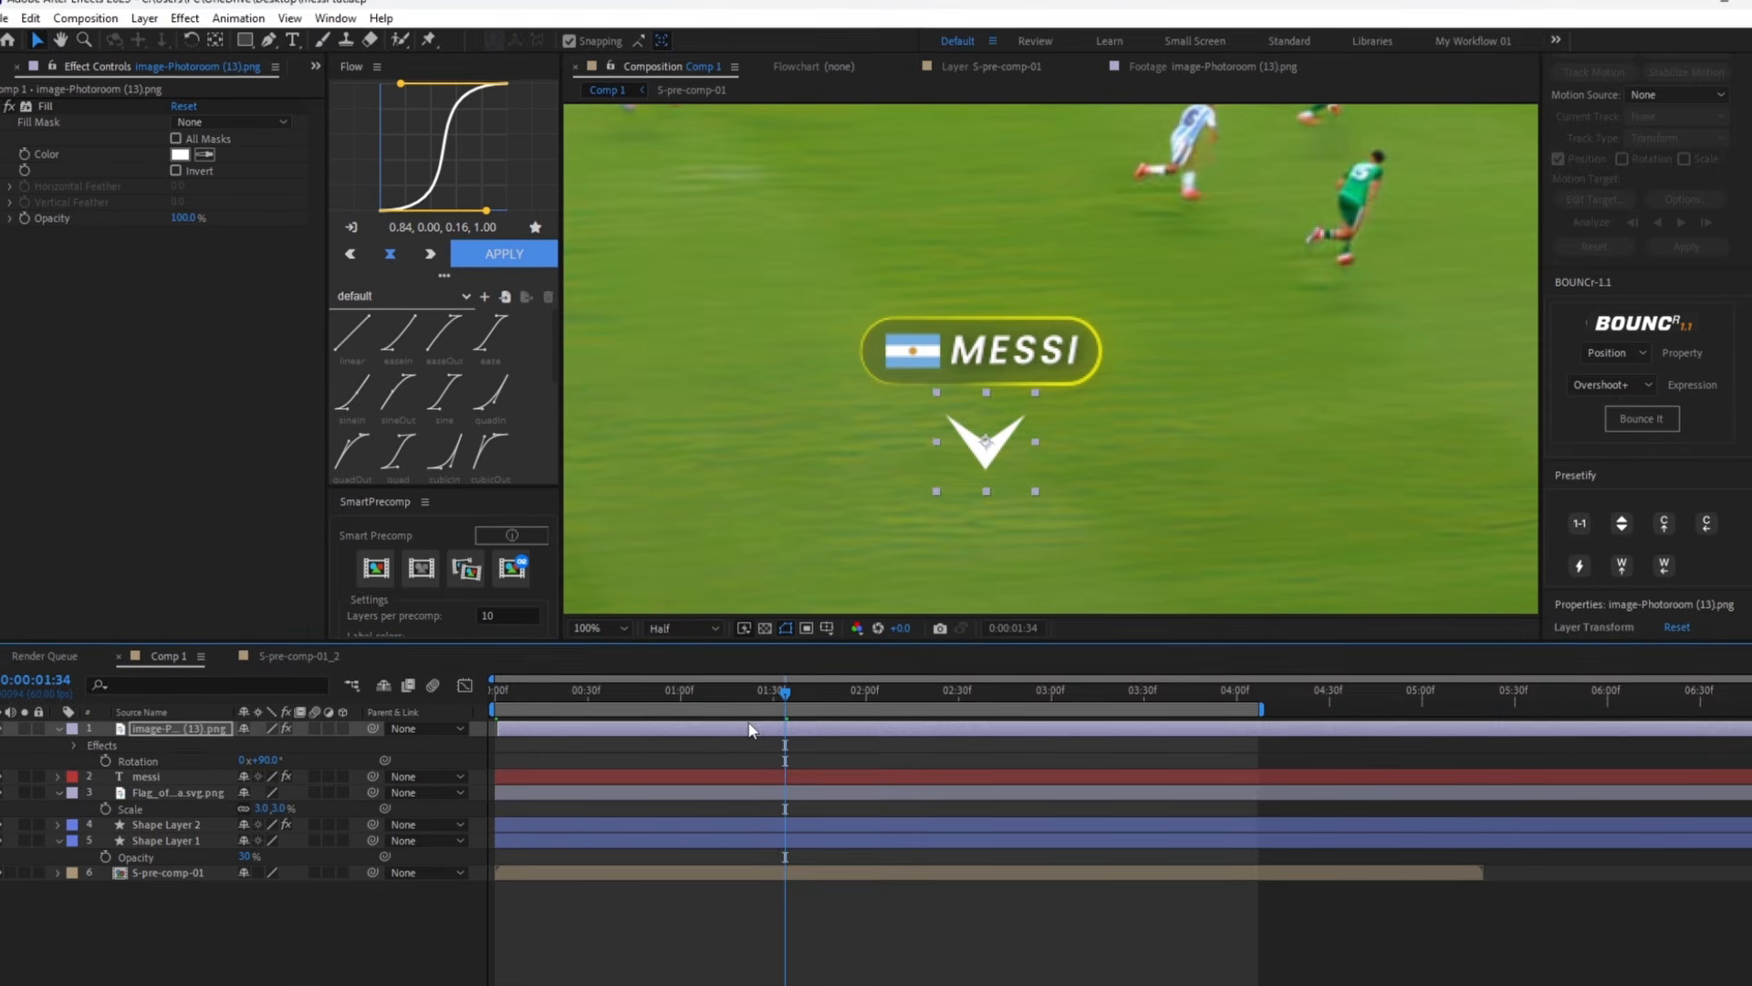
key("Up")
key("Up")
key("Up")
key("Up")
key("Up")
key("Up")
key("Up")
key("Up")
key("Up")
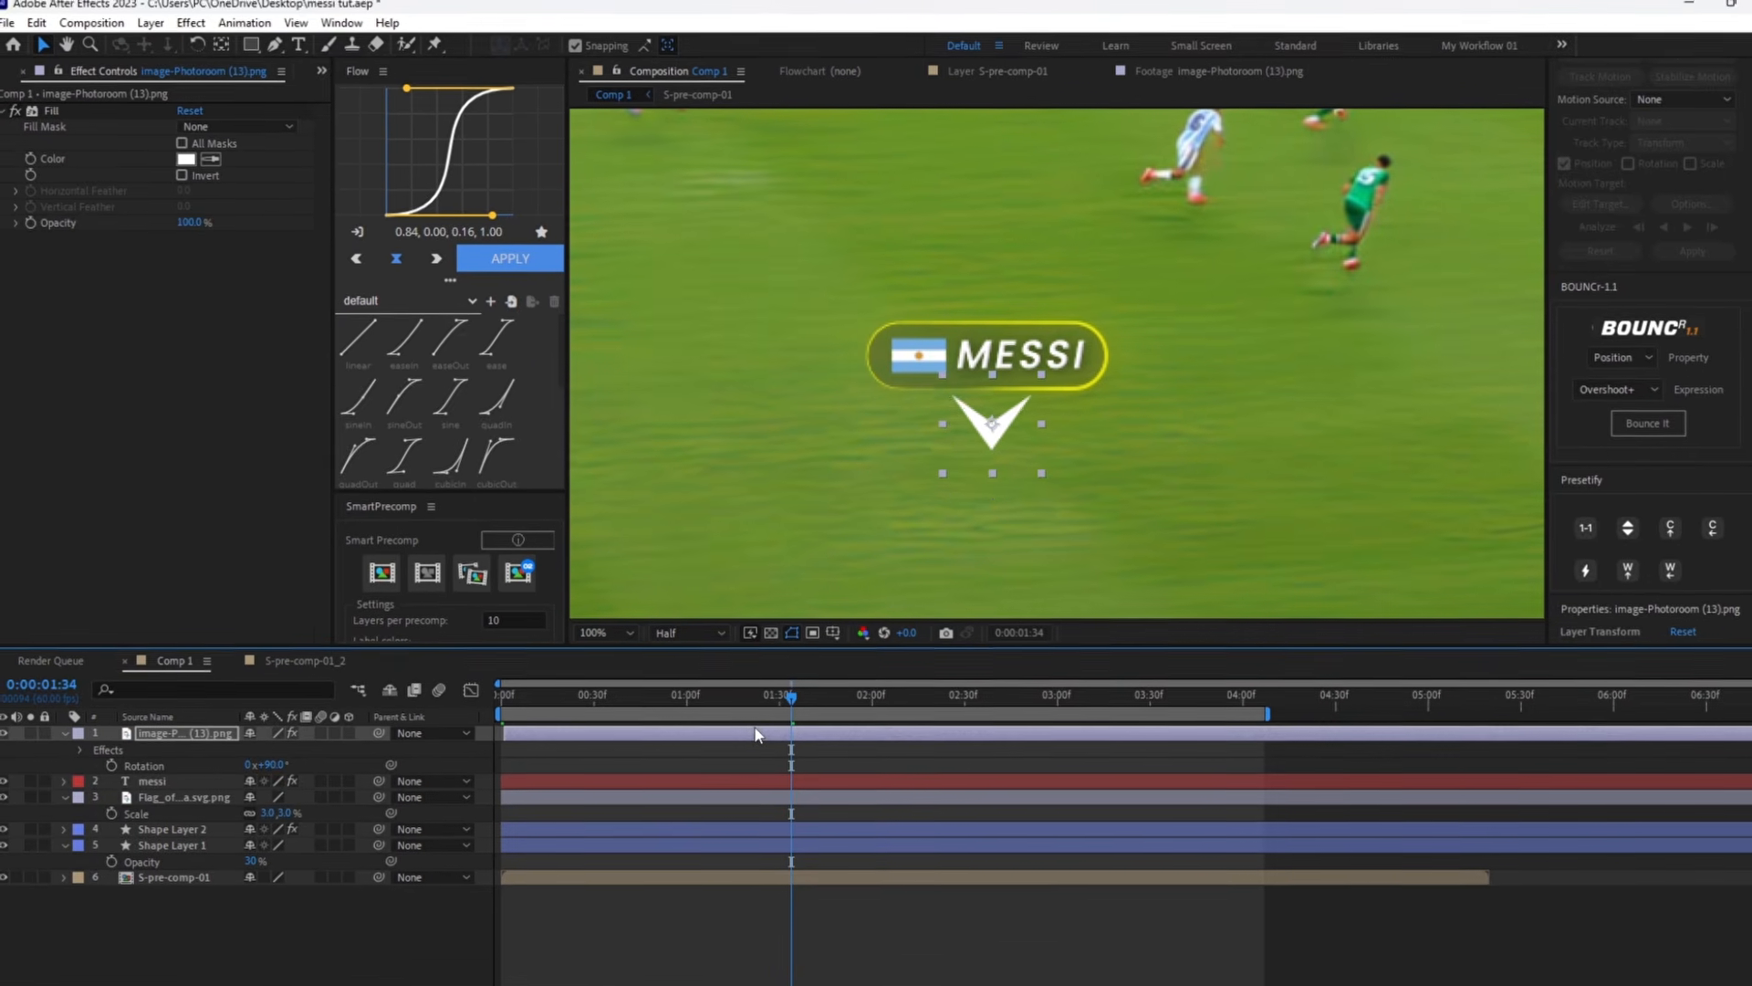
key("Left")
key("Left")
key("Left")
key("Left")
key("Left")
key("Left")
key("Left")
key("Left")
key("Left")
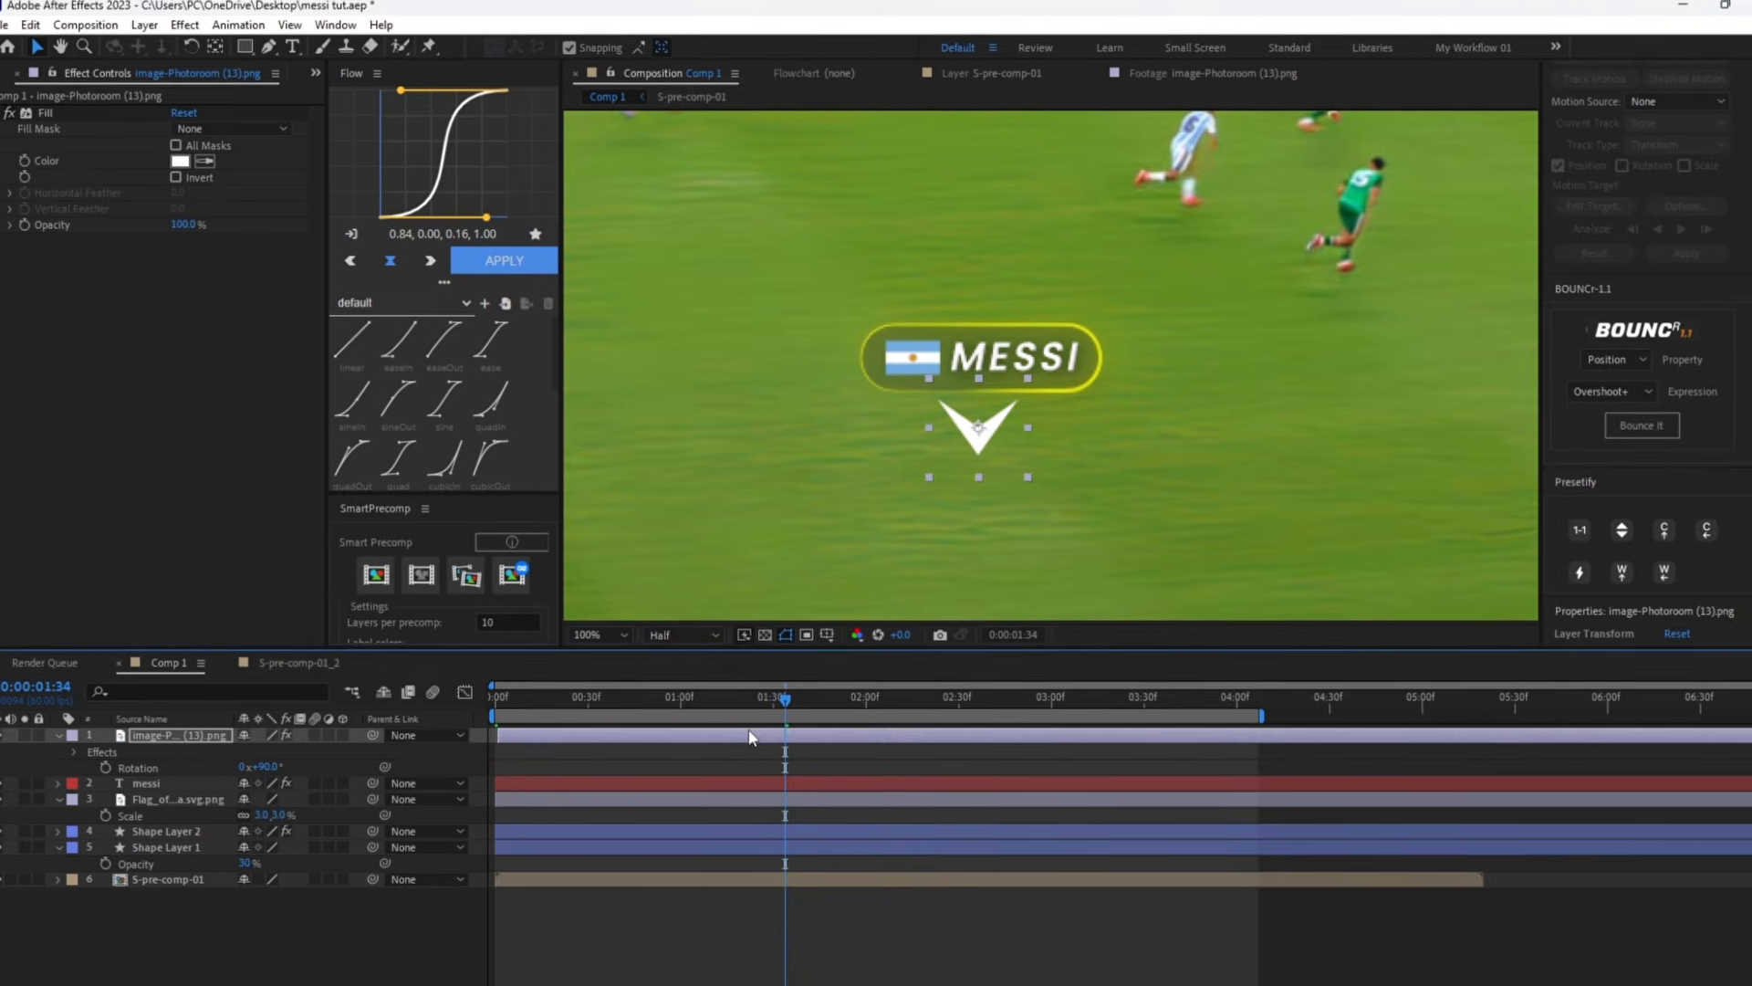
Set the arrow image layer's scale to 27% and deselect it.
key("s")
left_click(295, 747)
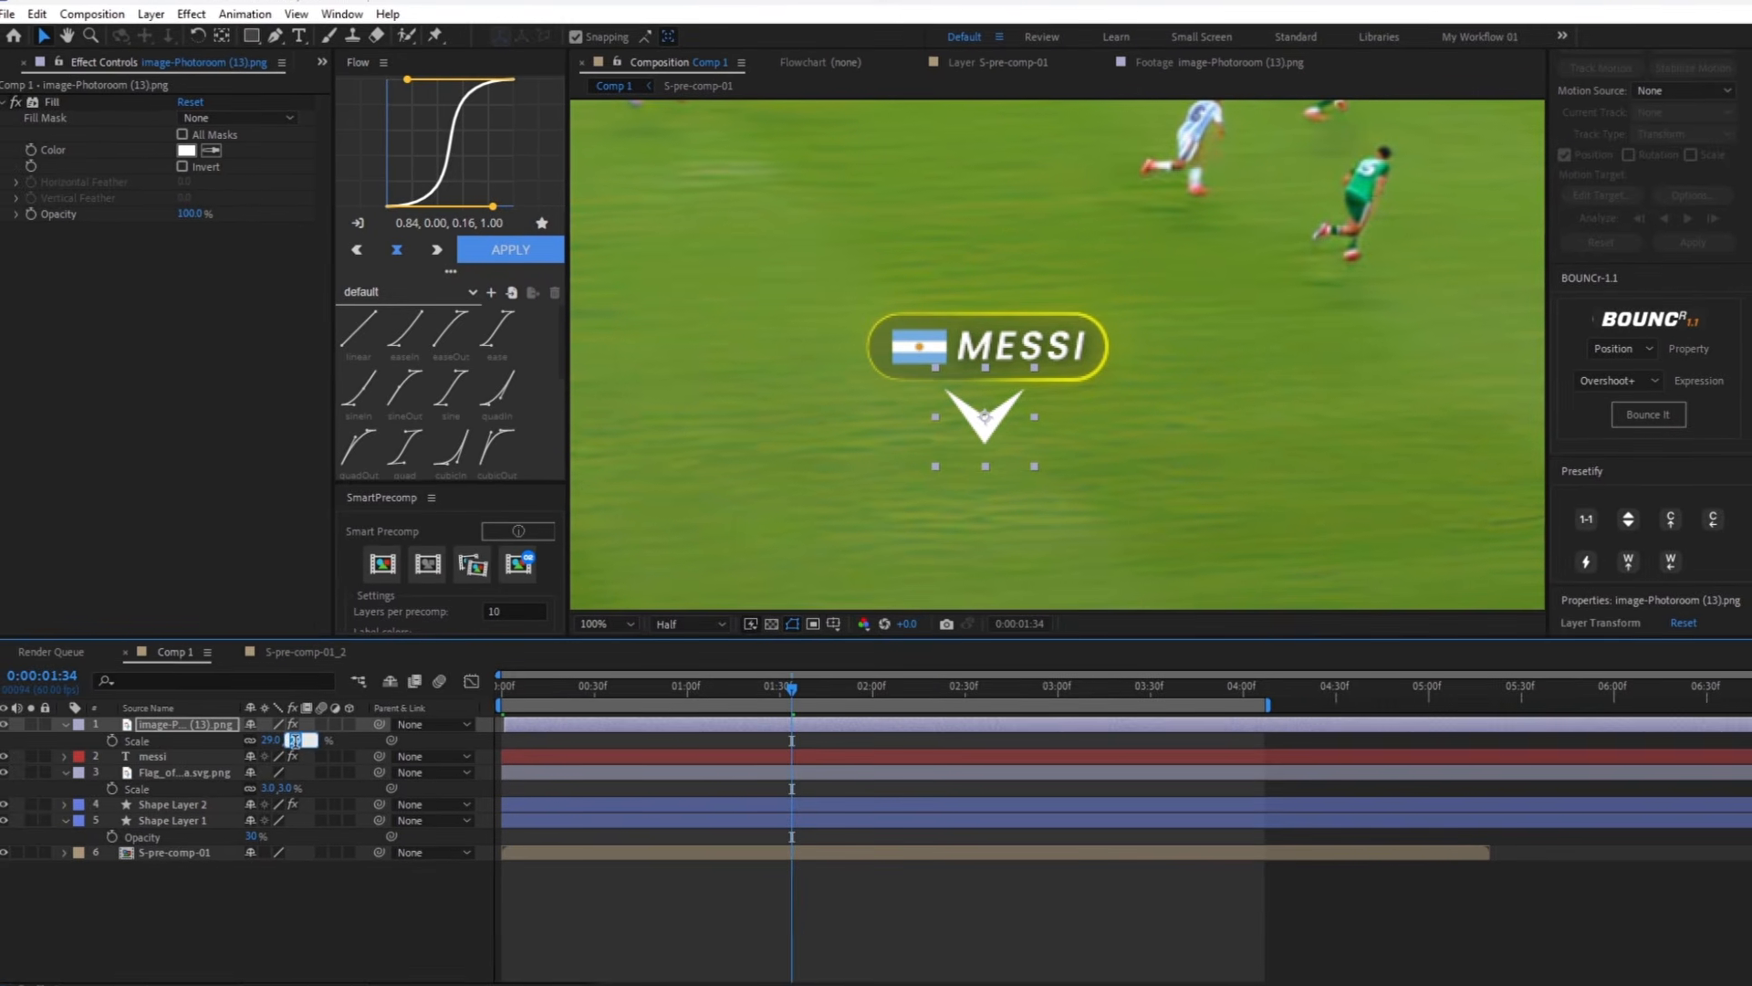
type("27")
key("Return")
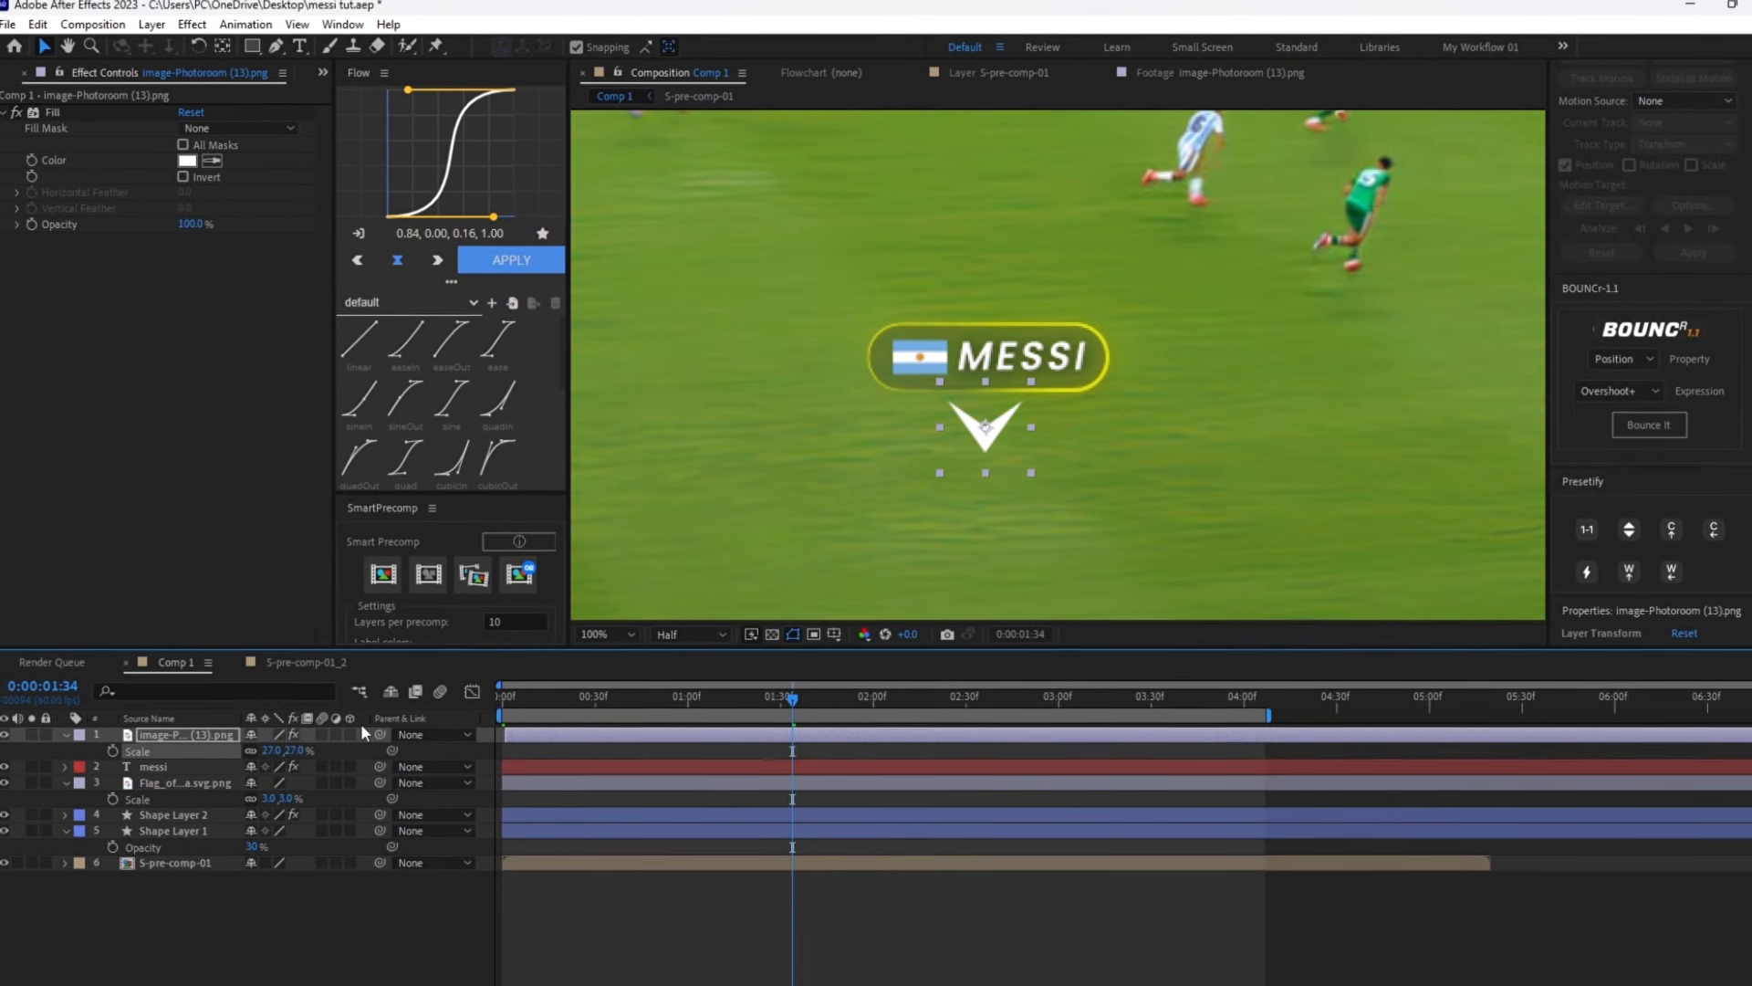
left_click(935, 960)
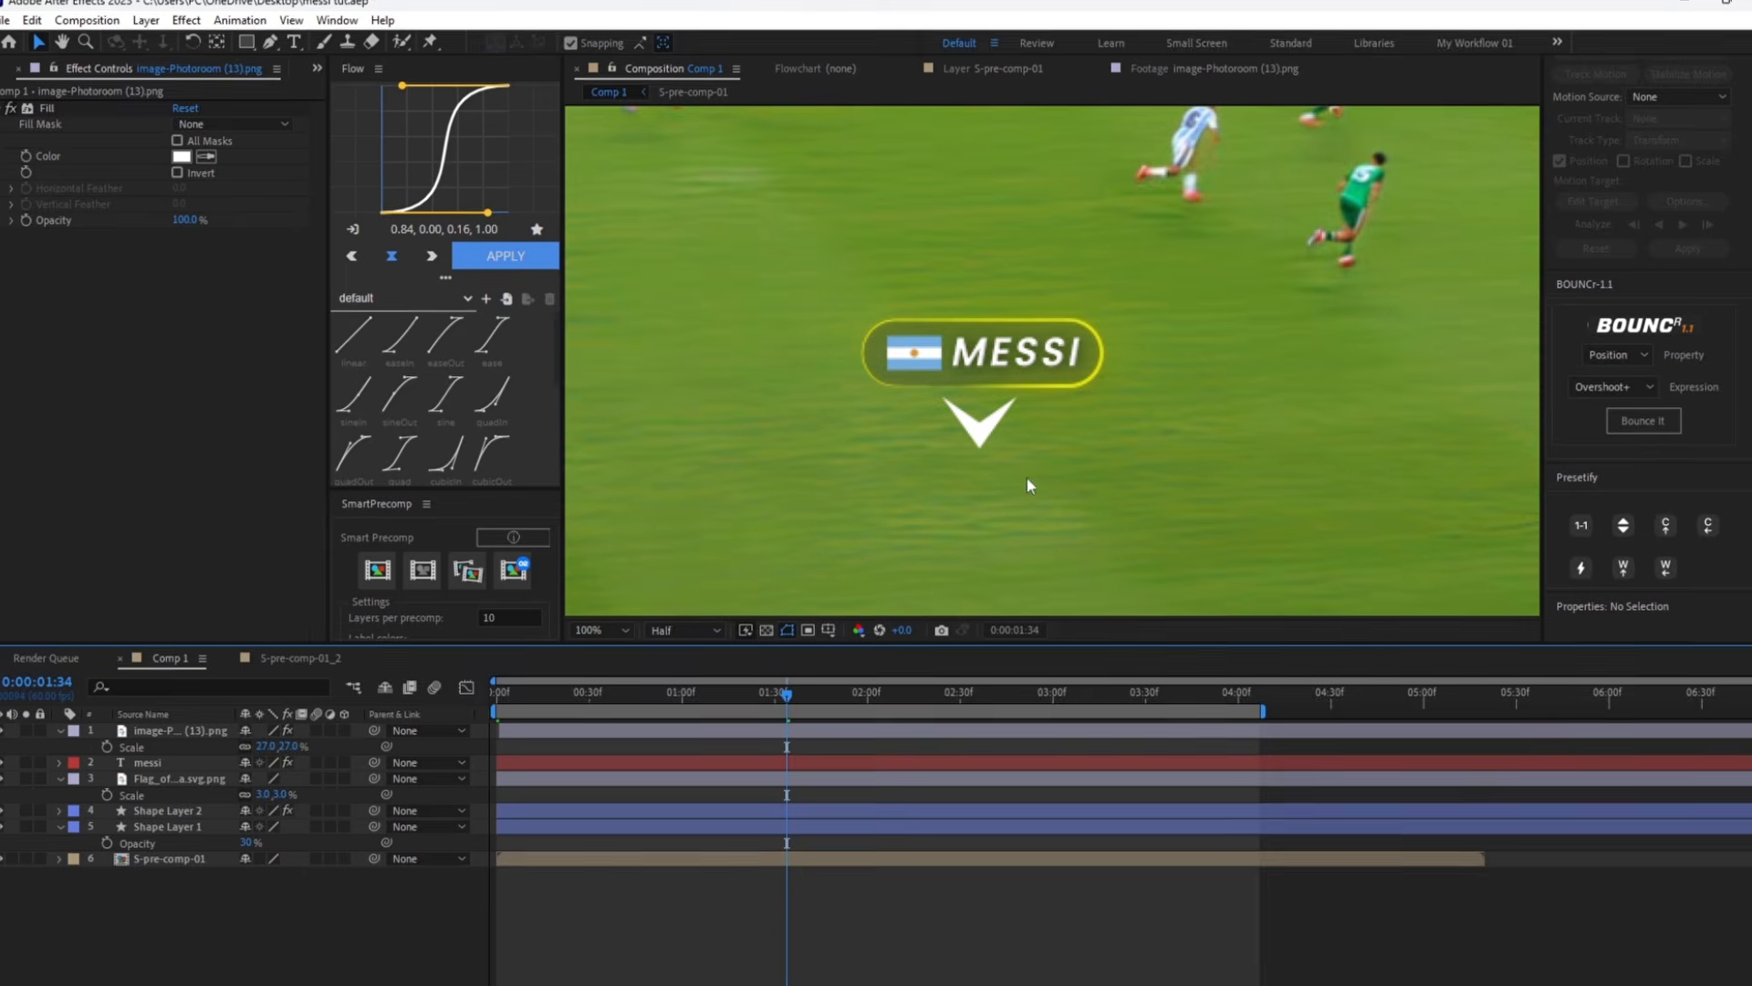
Precompose the arrow, messi text, flag, Shape Layer 2 and Shape Layer 1 into one layer with SmartPrecomp.
left_click(564, 738)
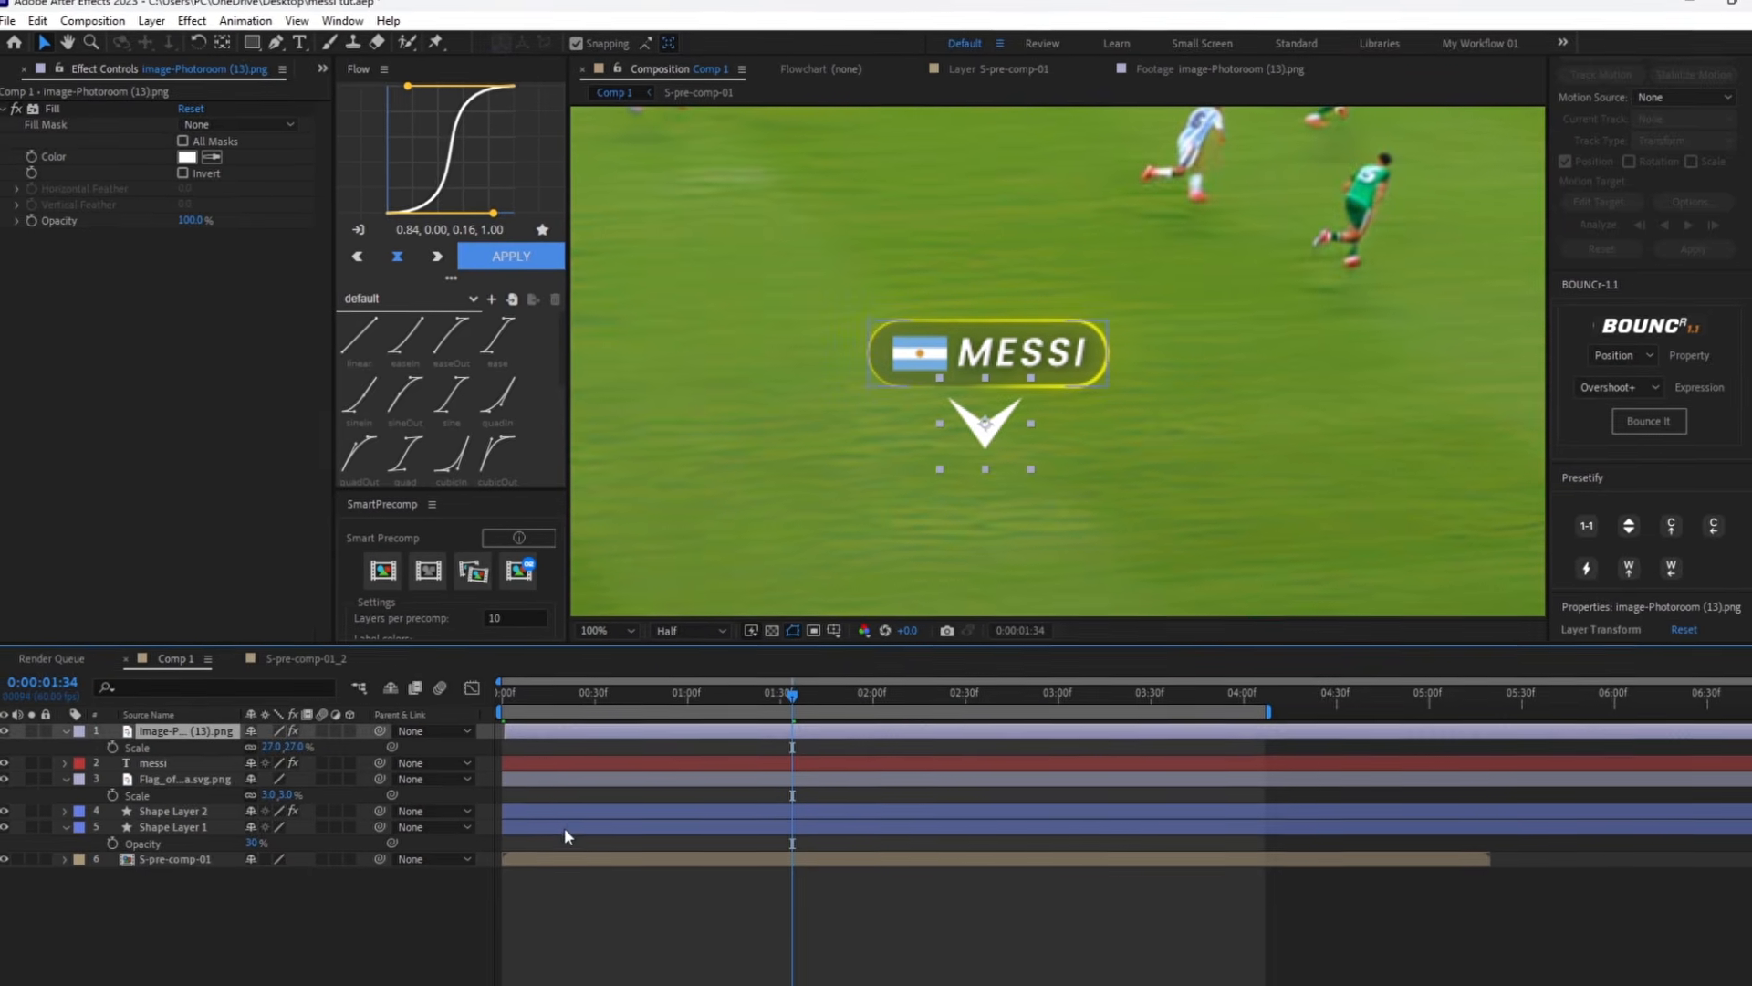
left_click(564, 827, "shift")
left_click(382, 571)
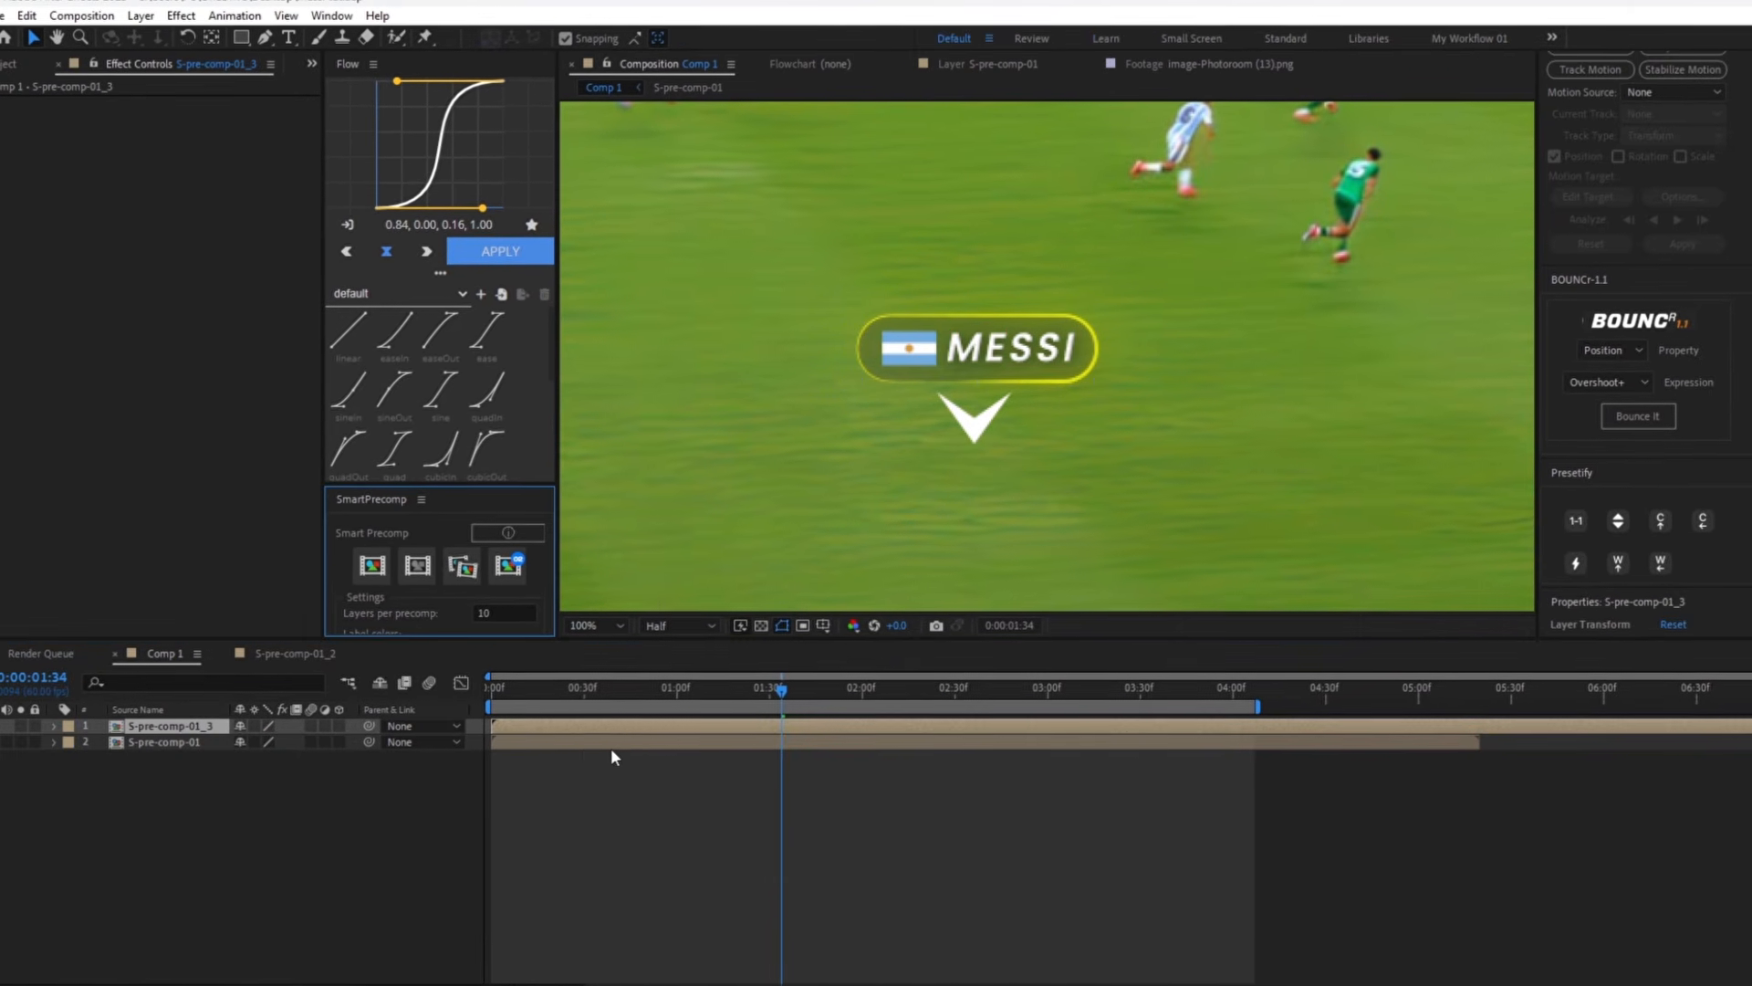
Apply Deep Glow to the name tag precomp with an exposure of 0.10 and a radius of 230.
key("ctrl+space")
type("d")
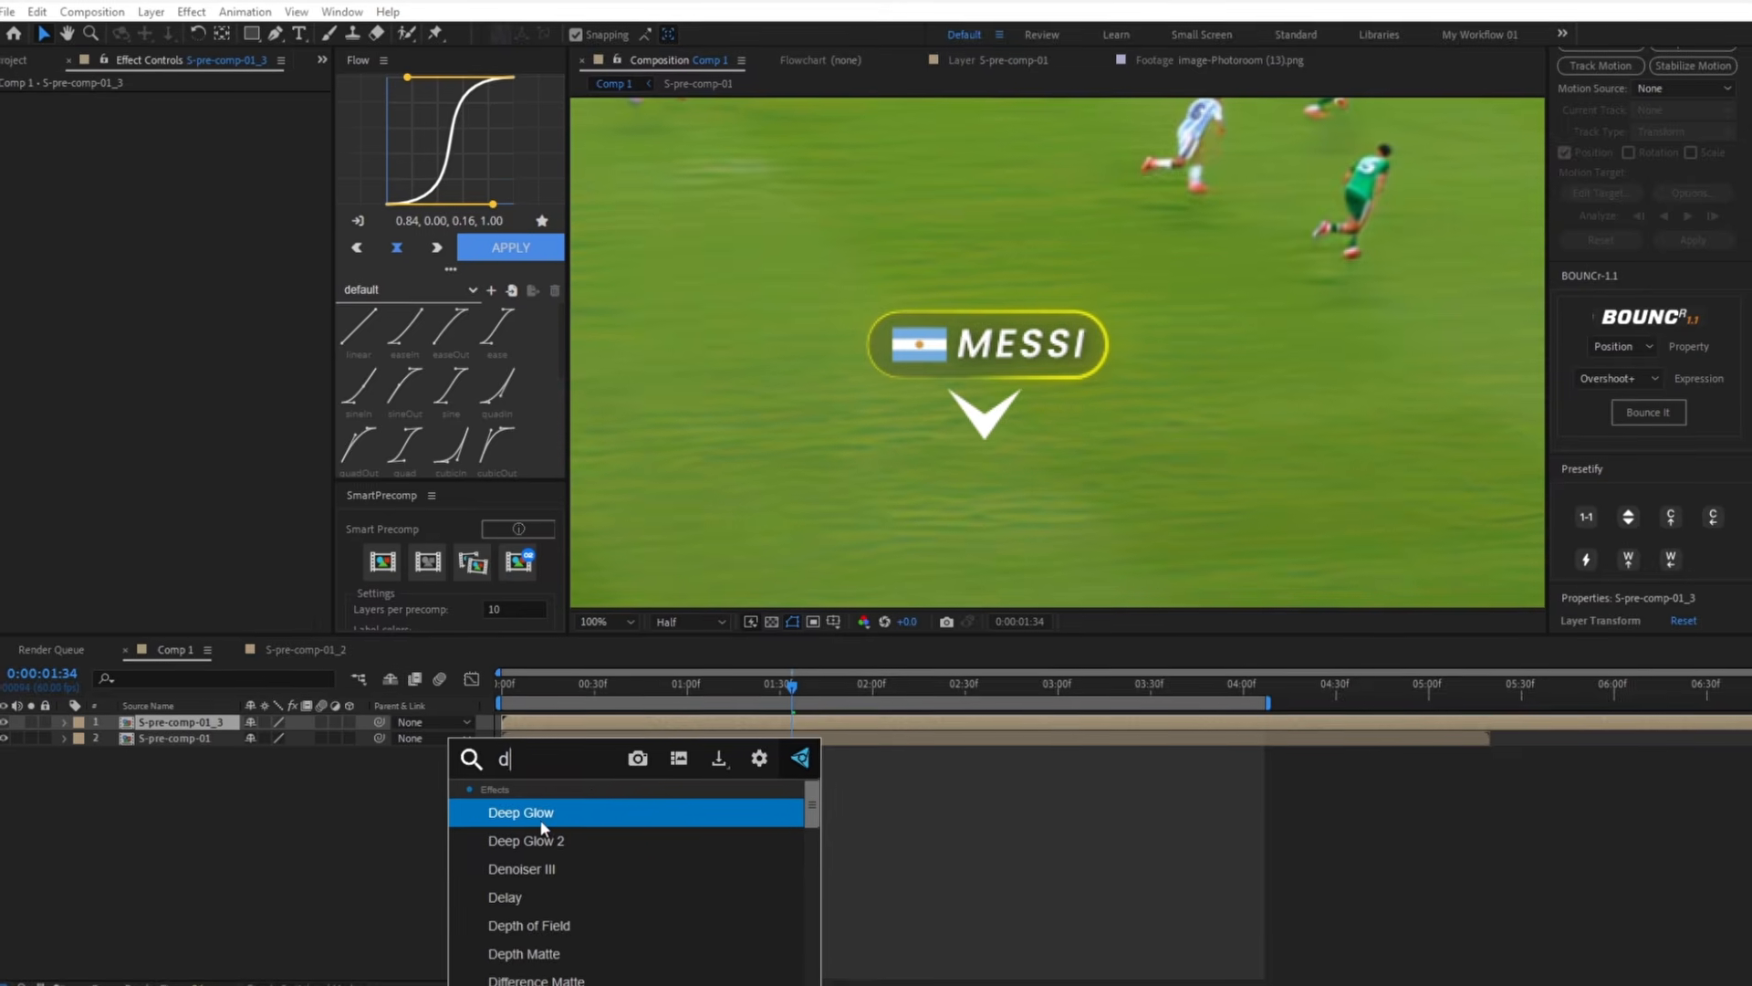
left_click(536, 825)
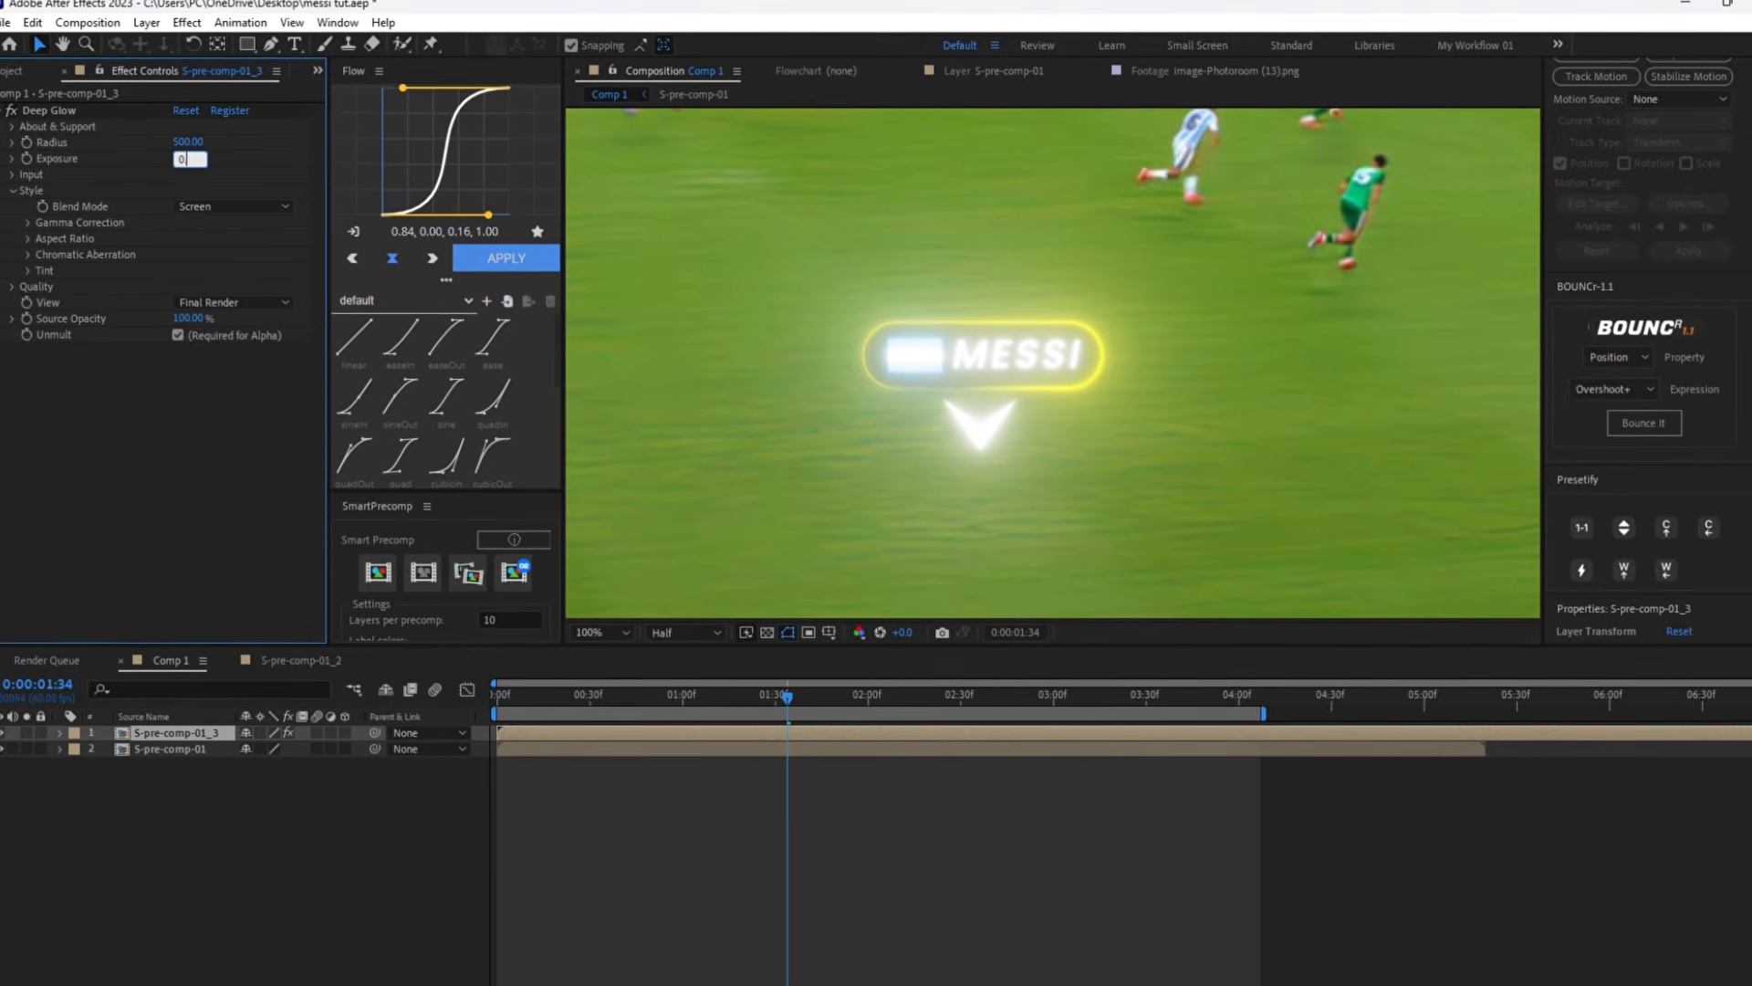
key("Return")
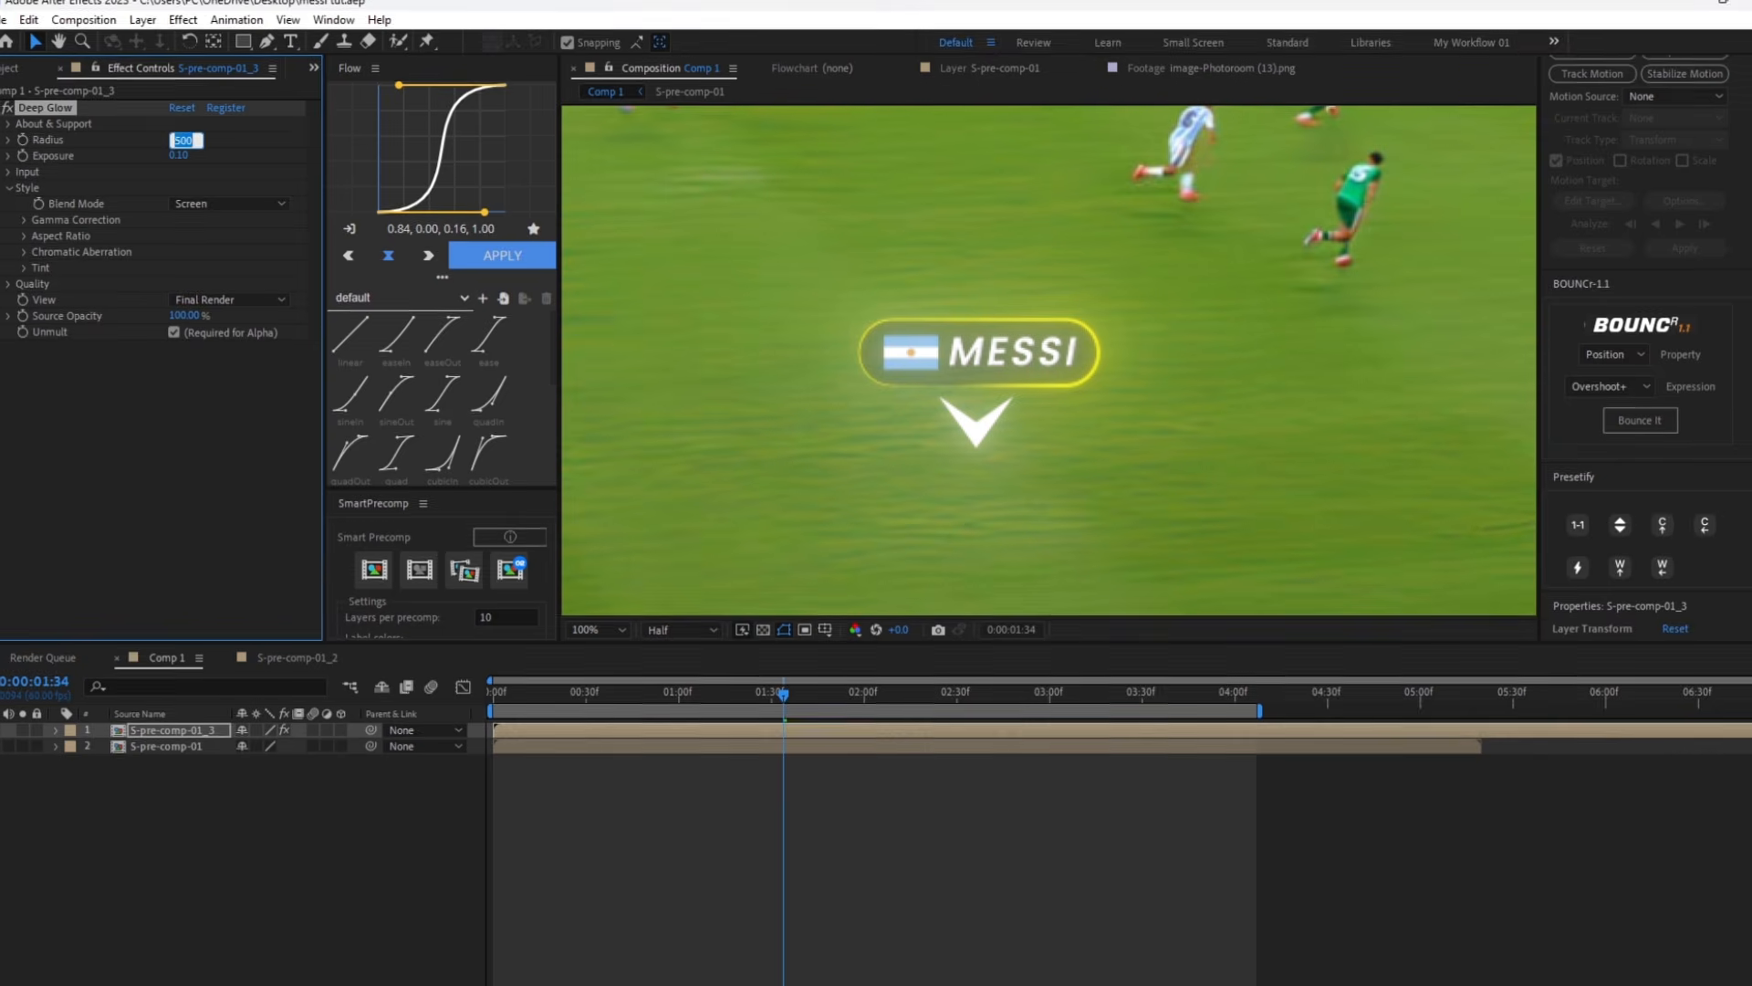
type("230")
key("Return")
Add a Drop Shadow effect to the name tag precomp with its default settings.
key("ctrl+space")
type("dr")
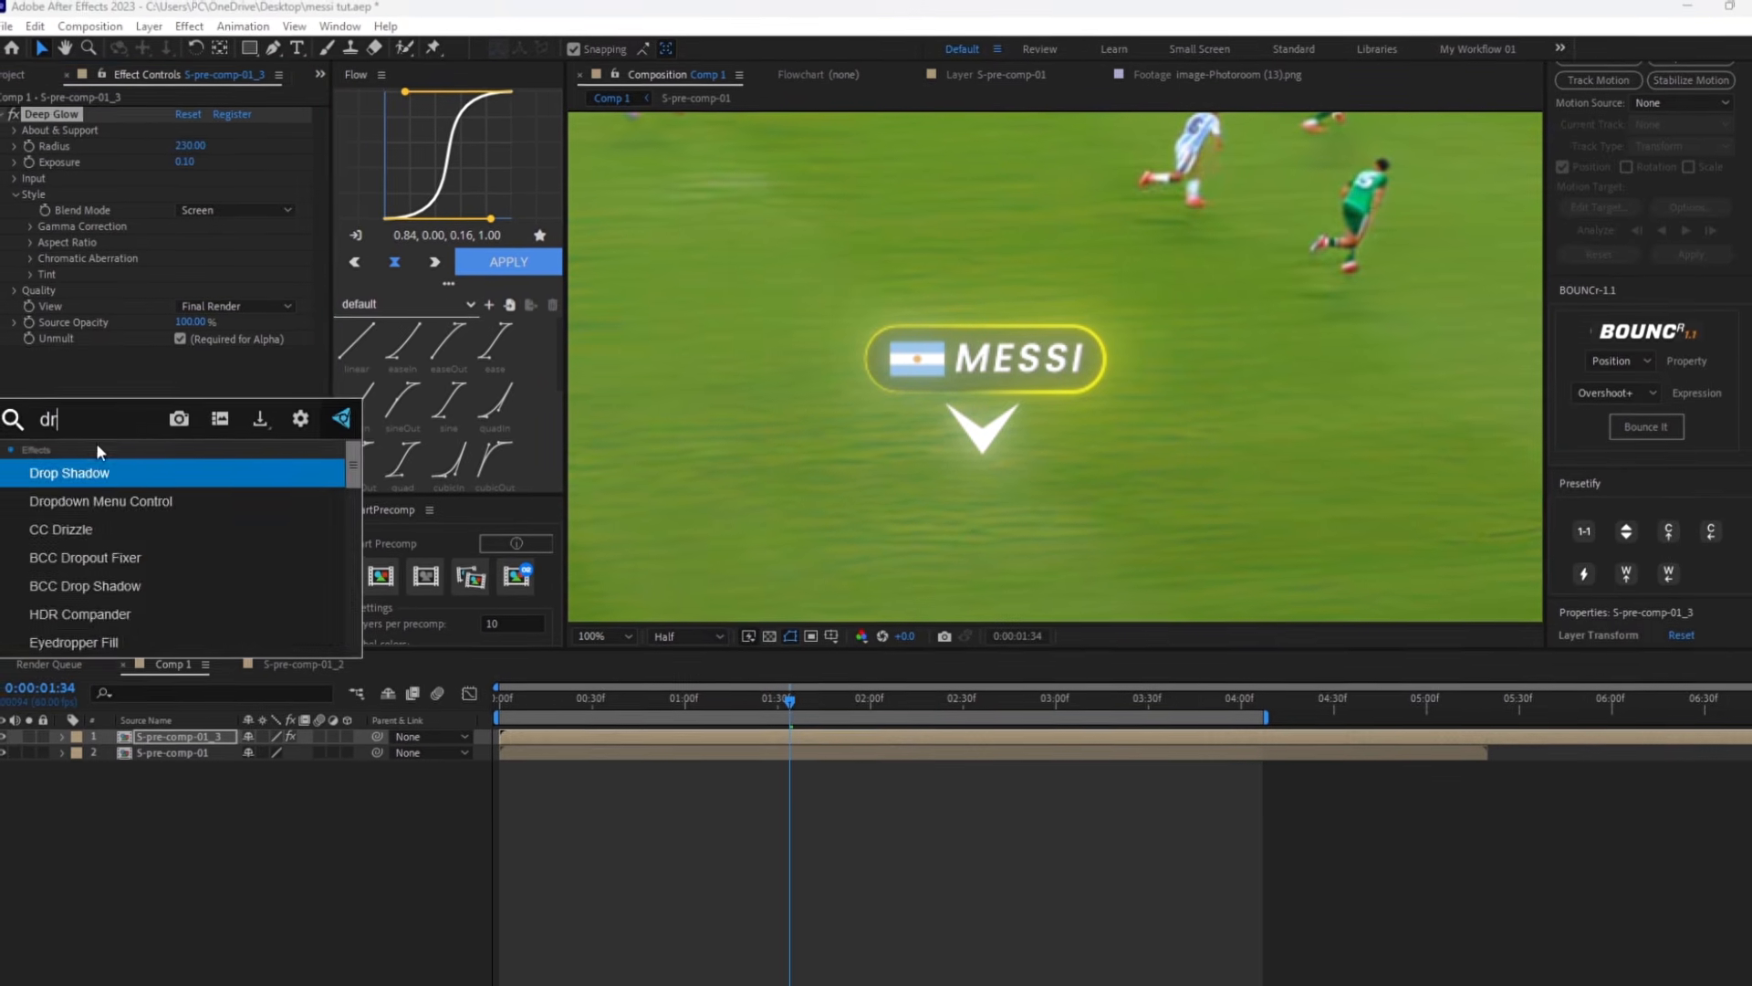
left_click(109, 472)
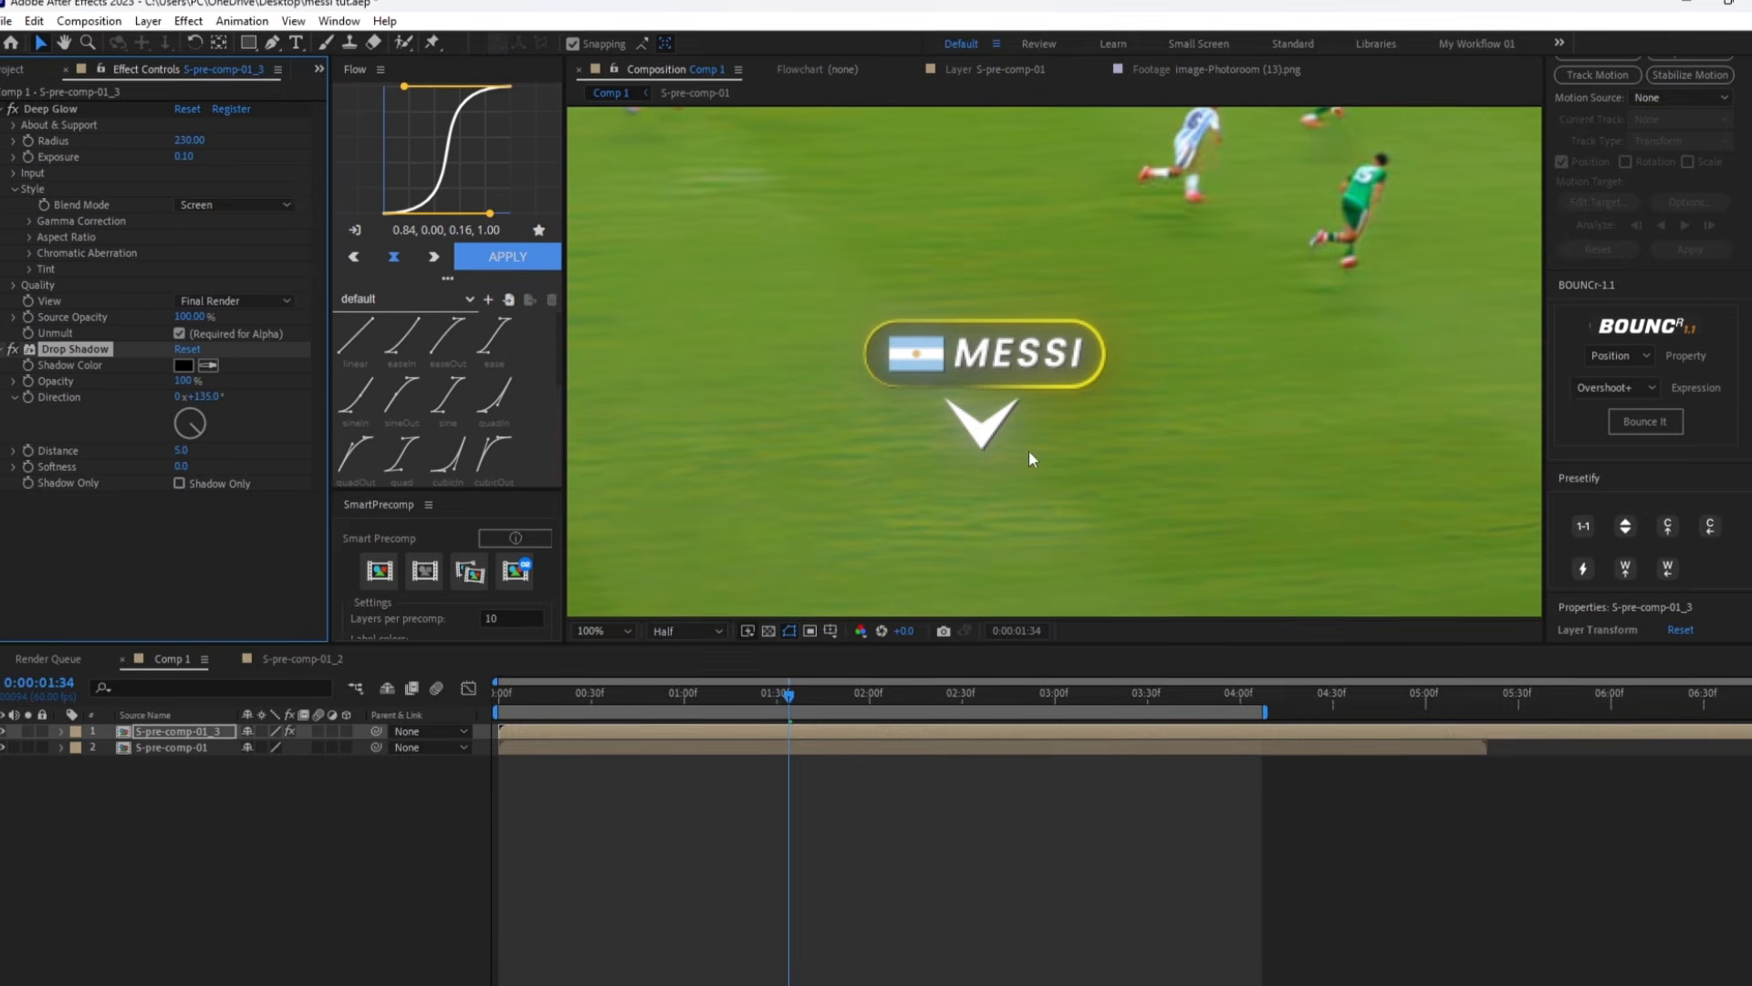
Add Turbulent Displace to the name tag precomp with an amount of 5 and a size of 11.
key("ctrl+space")
type("tu")
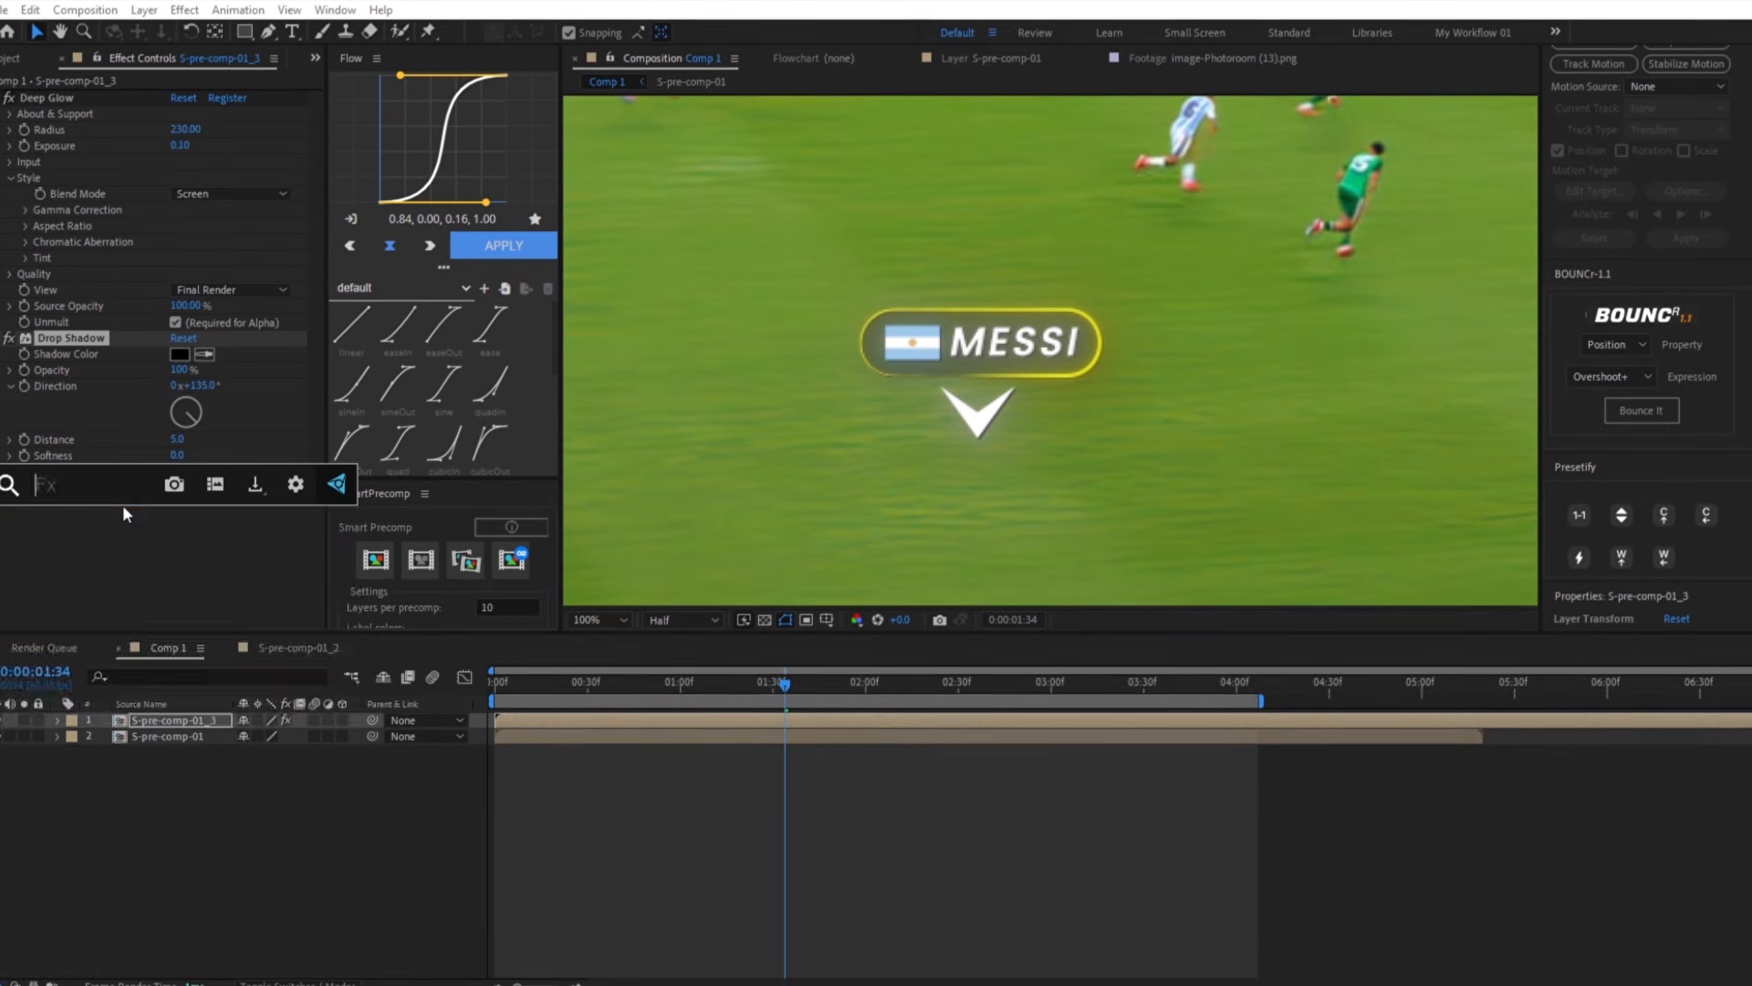
left_click(156, 528)
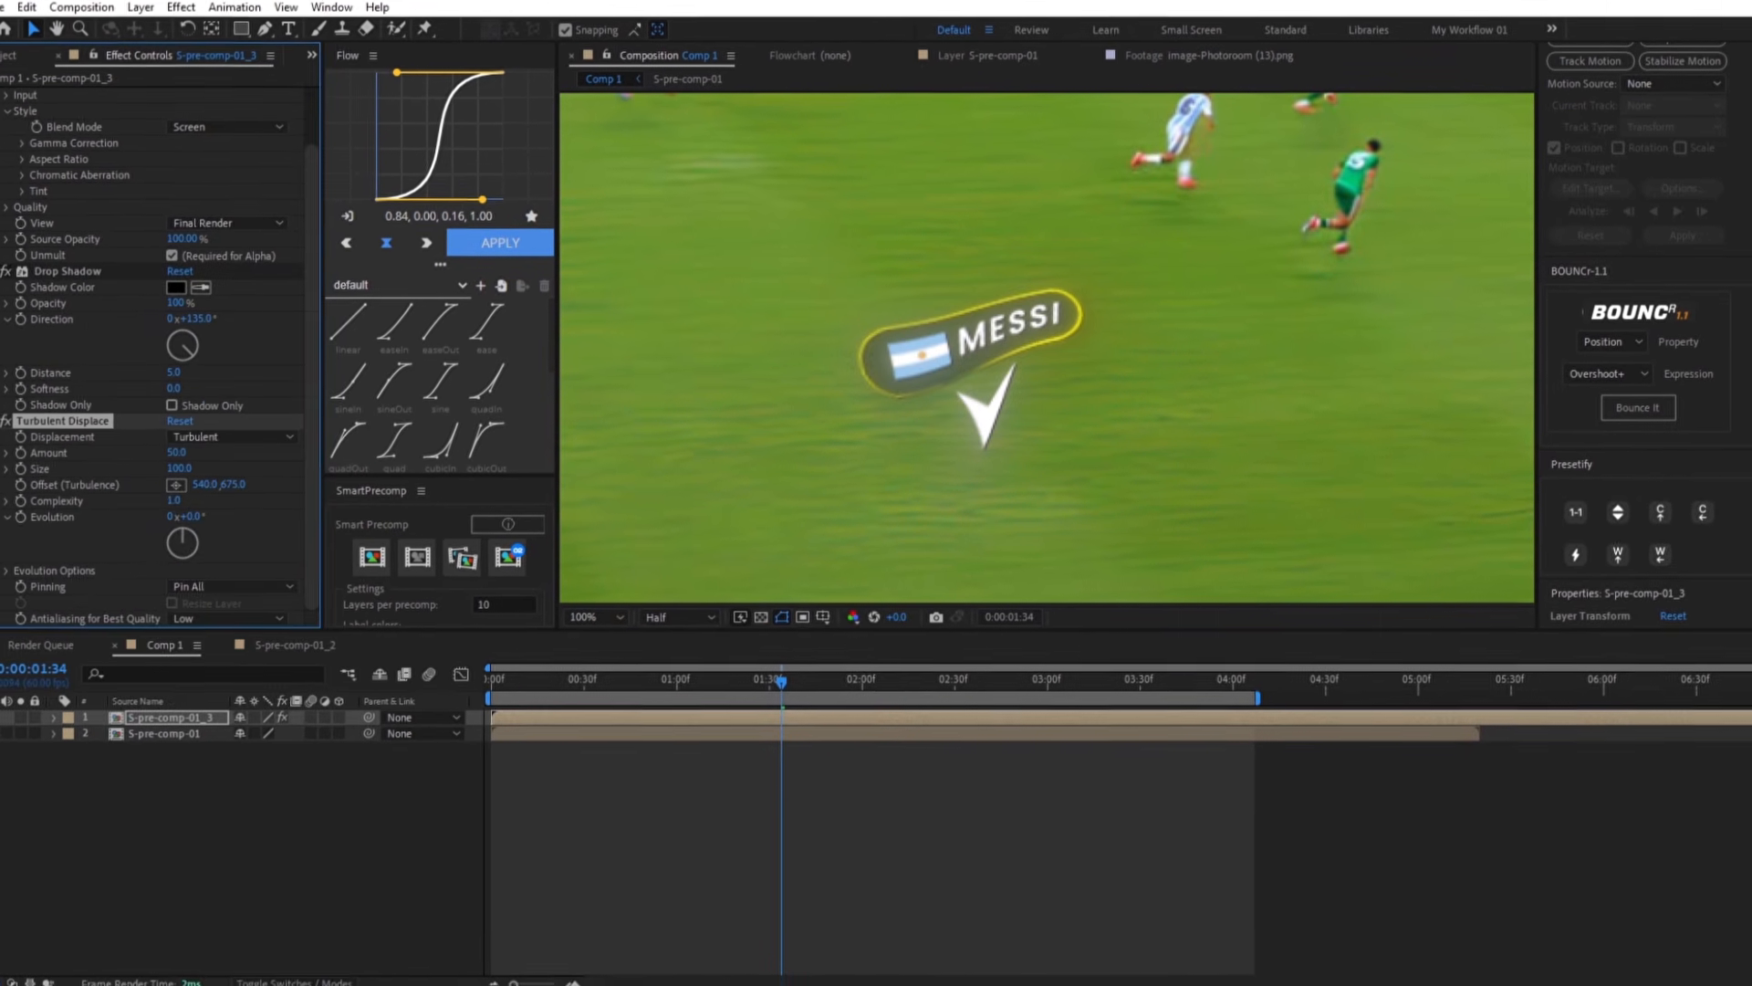
left_click(1, 282)
left_click(0, 105)
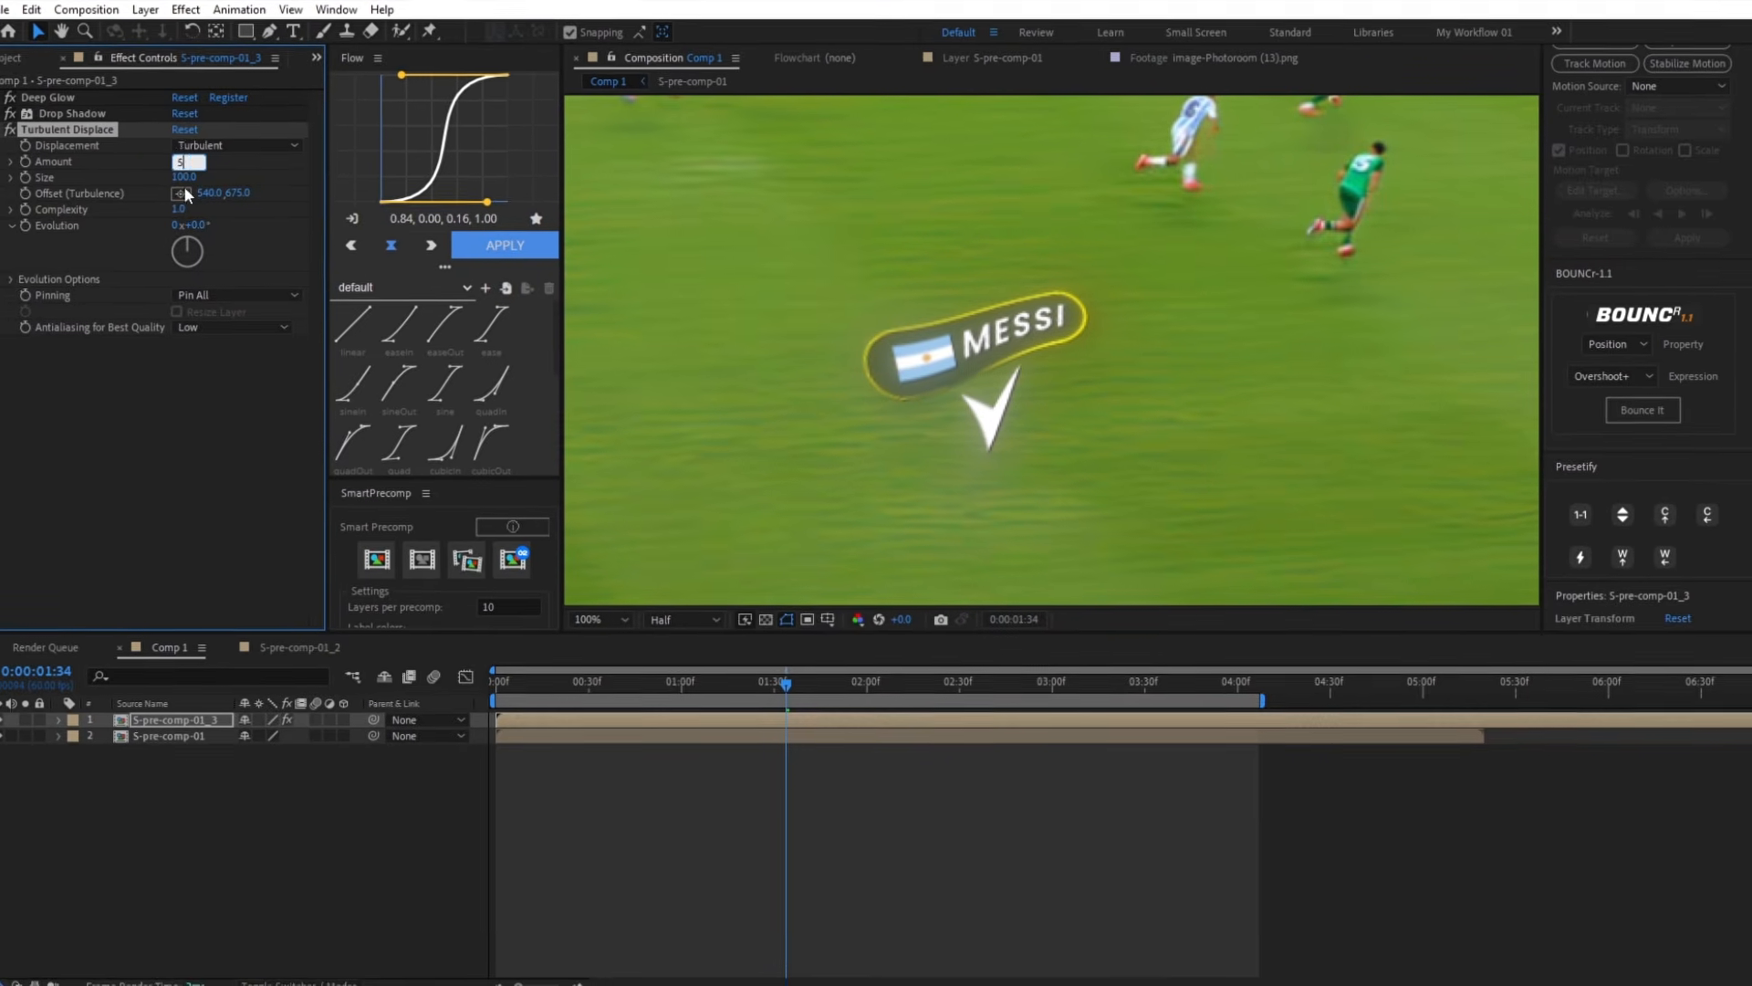
key("Tab")
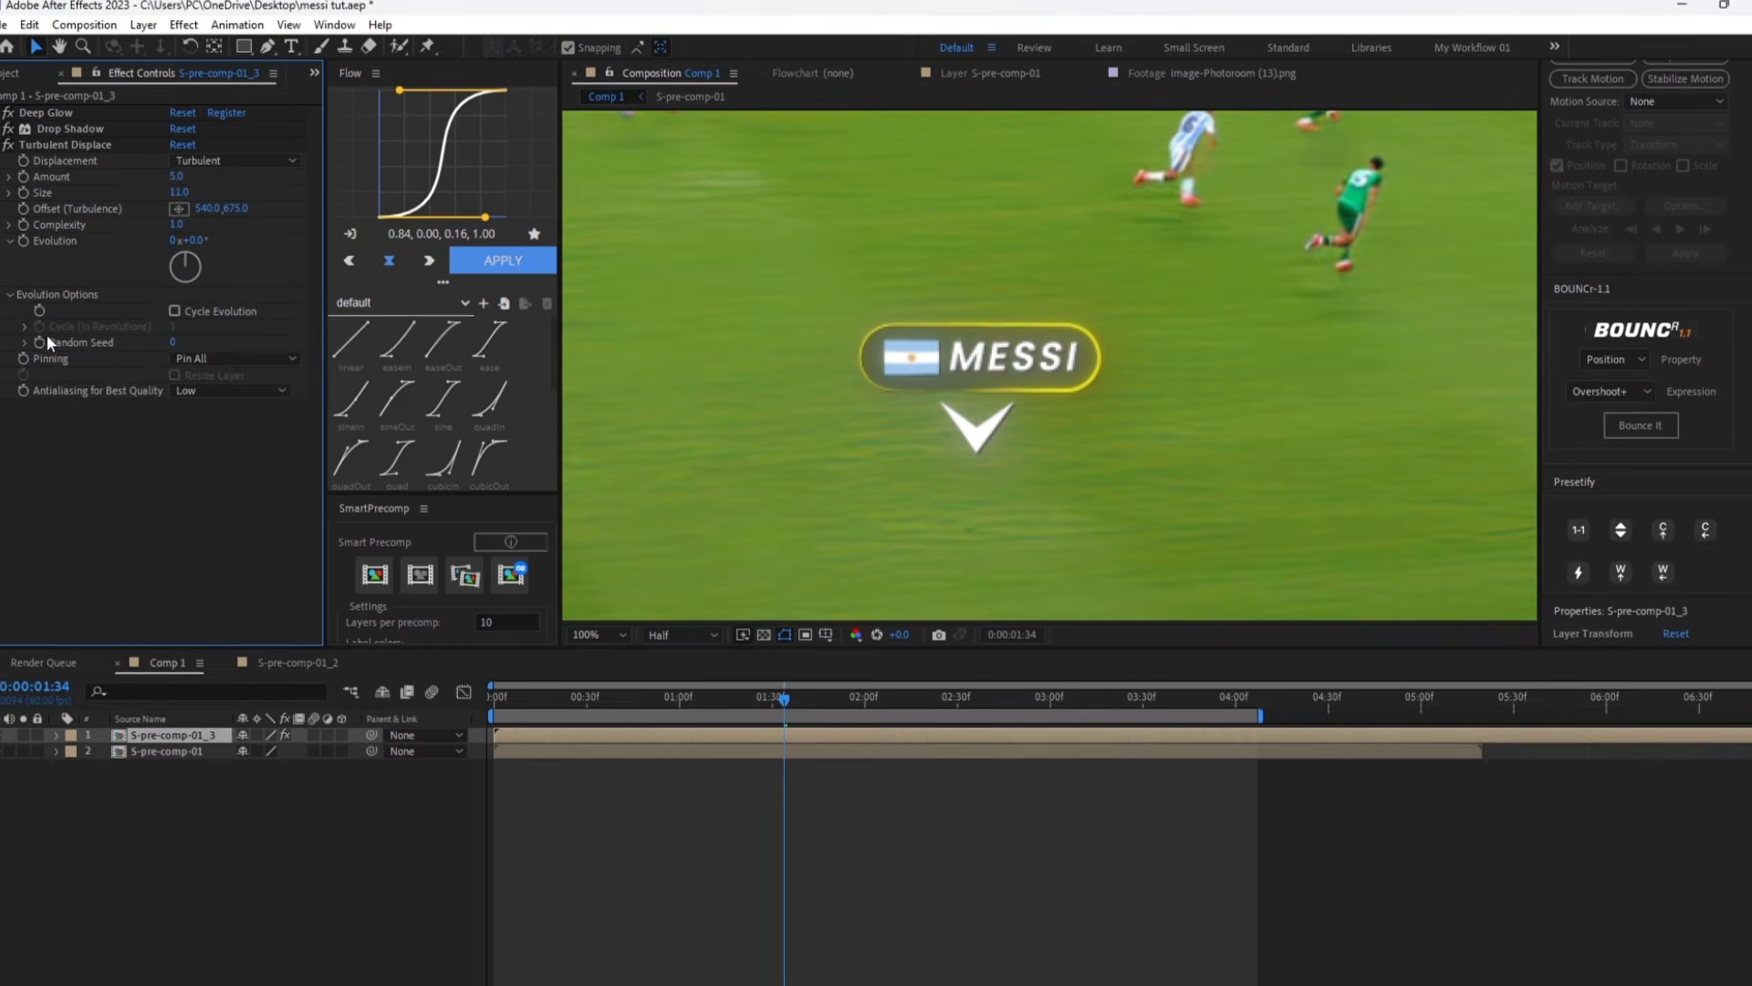
Add the expression time*7 to Turbulent Displace's Random Seed and preview the wobble from the start of Comp 1.
left_click(42, 340, "alt")
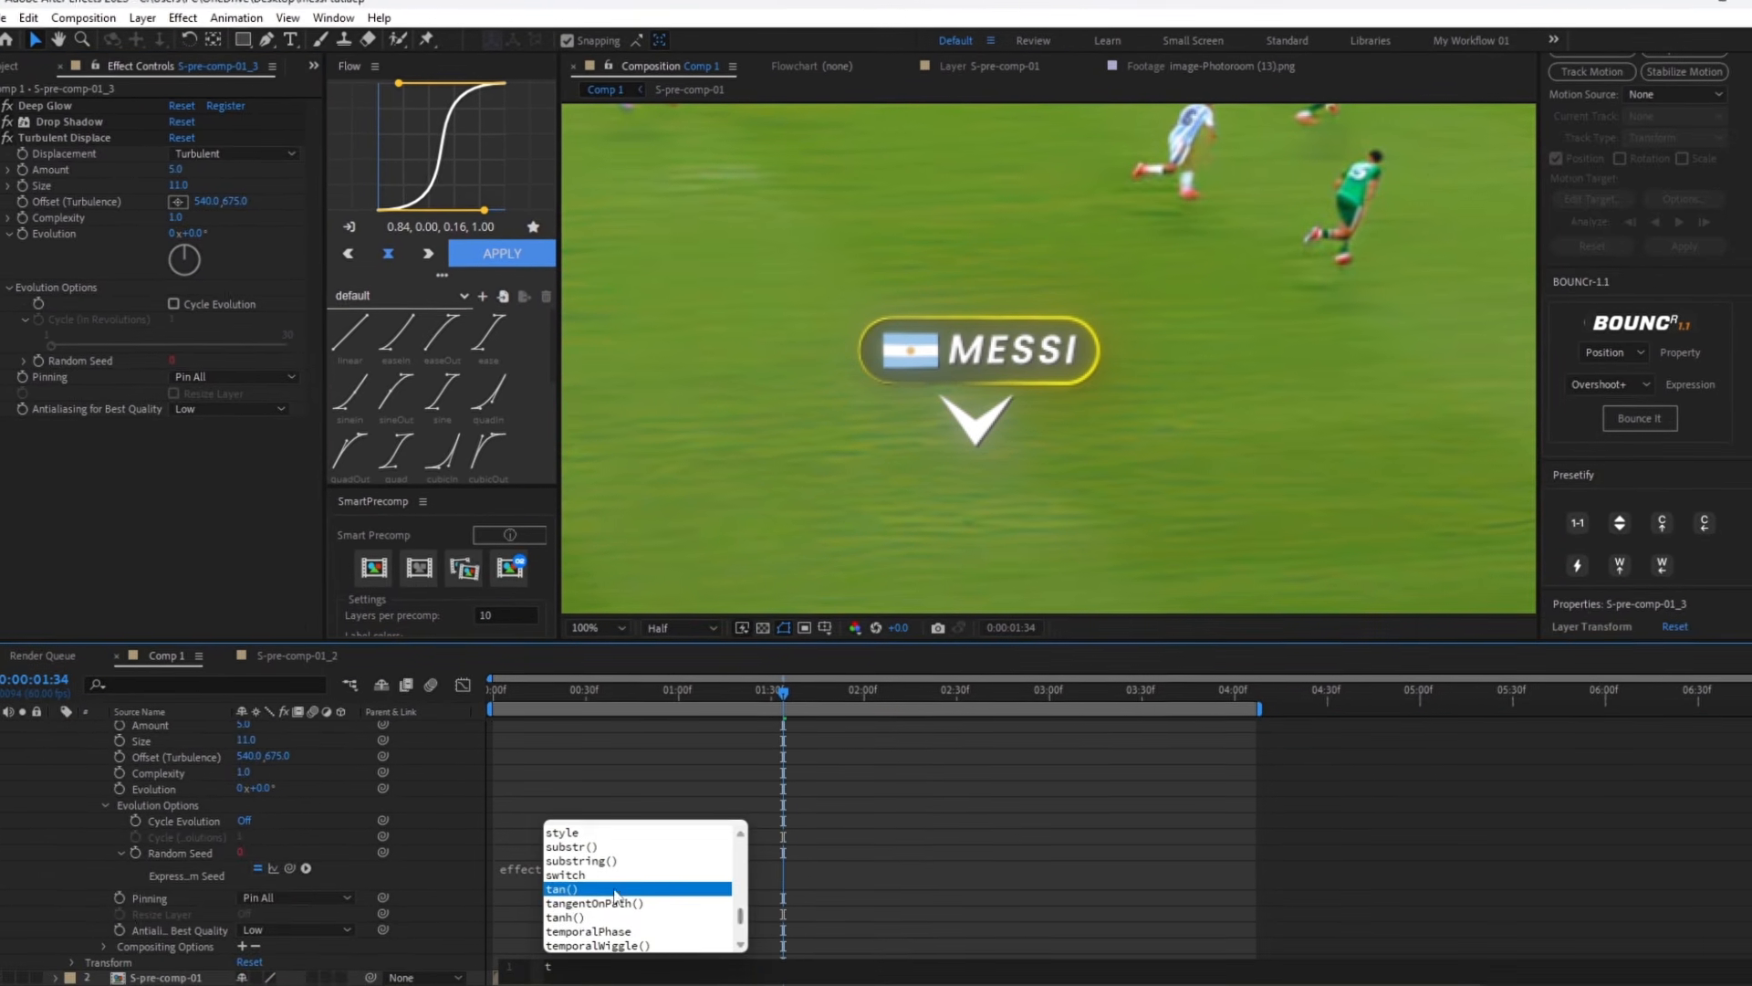
left_click(598, 870)
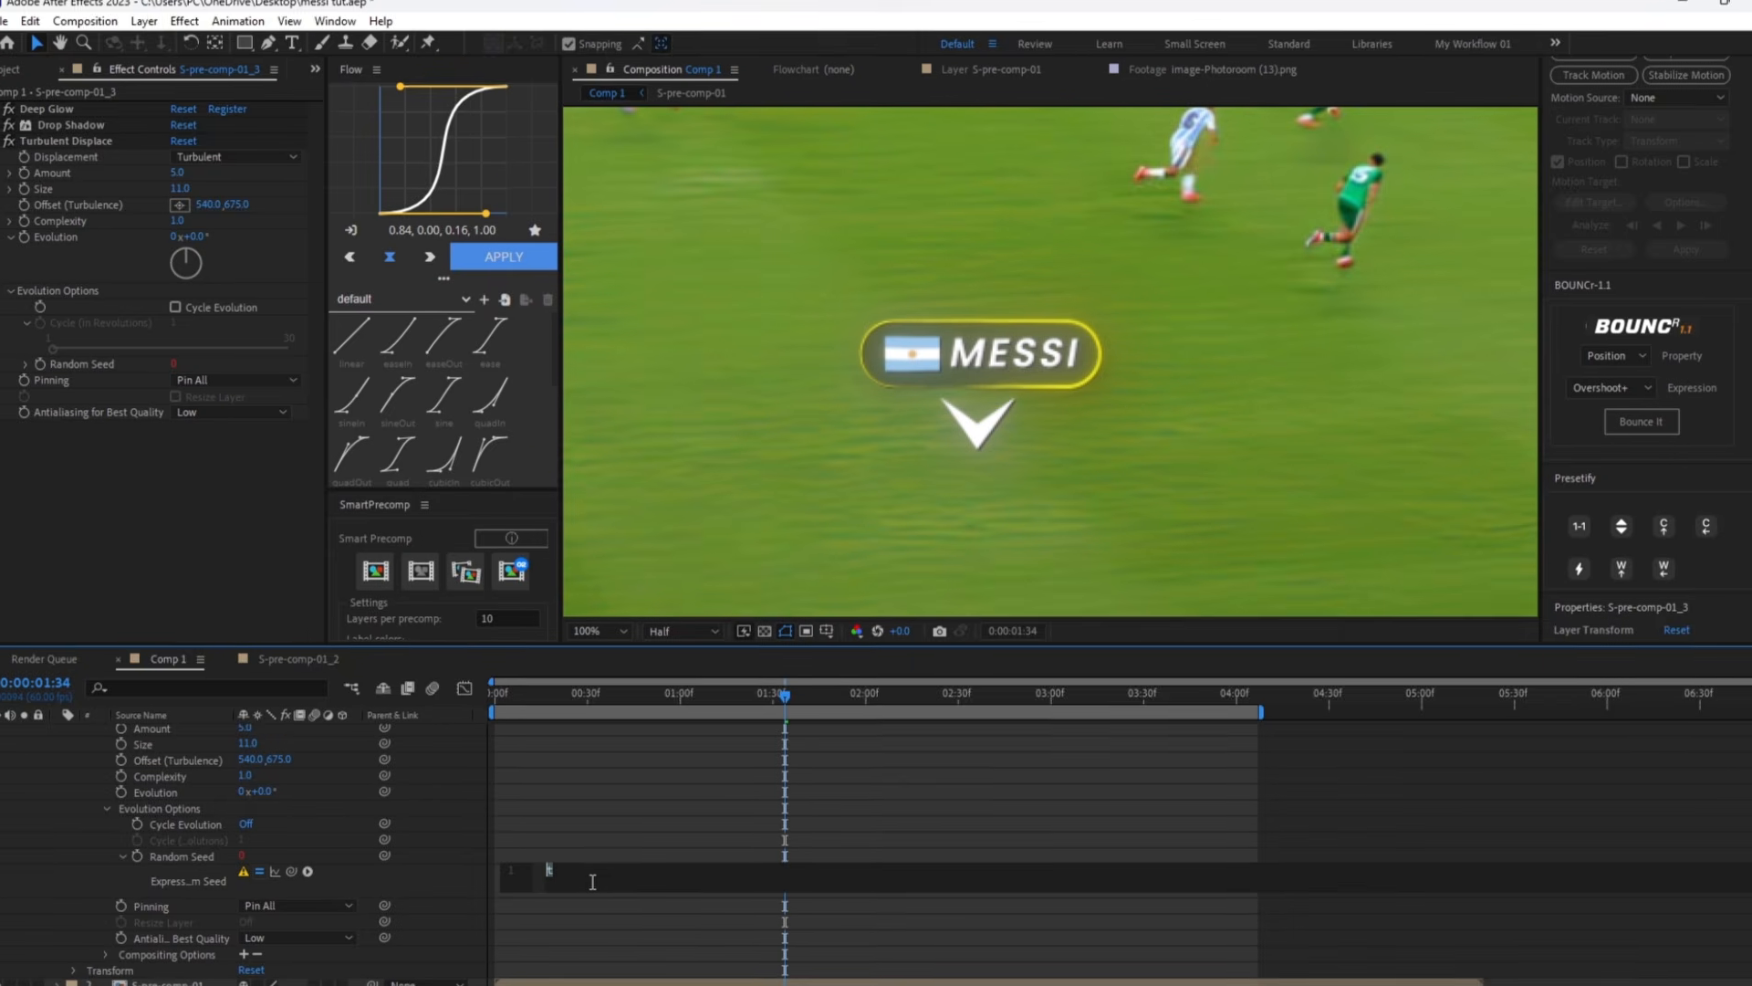
type("ti")
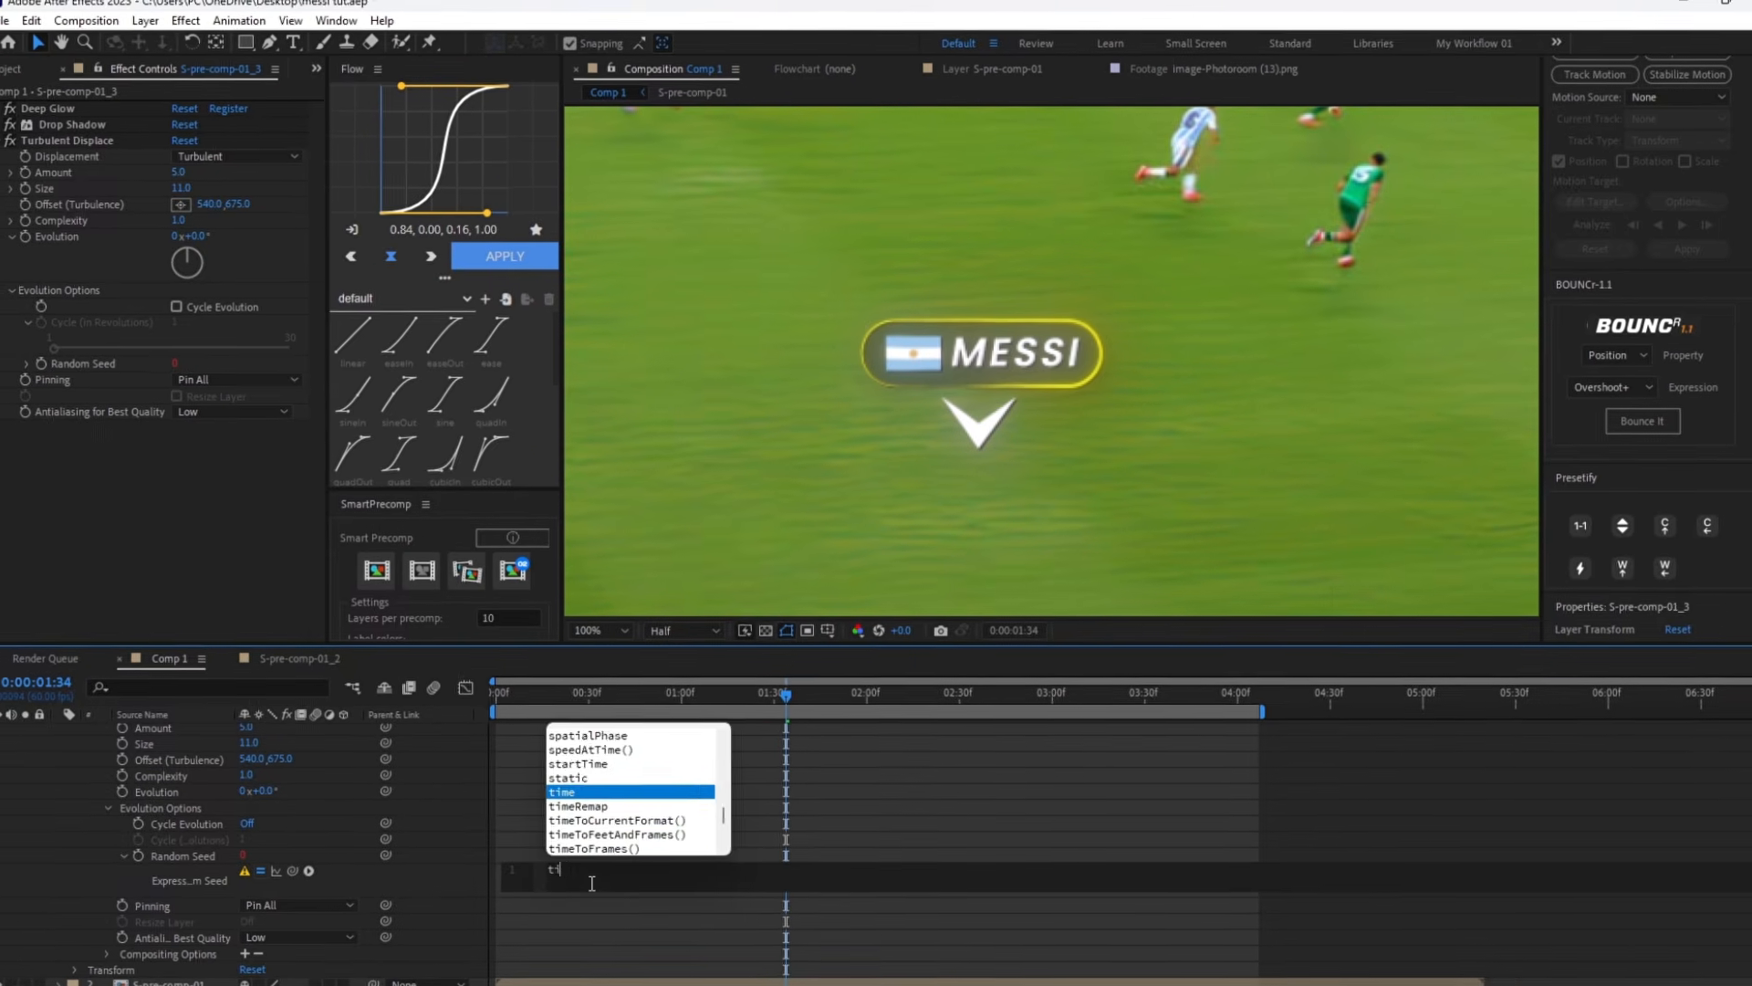
type("me*")
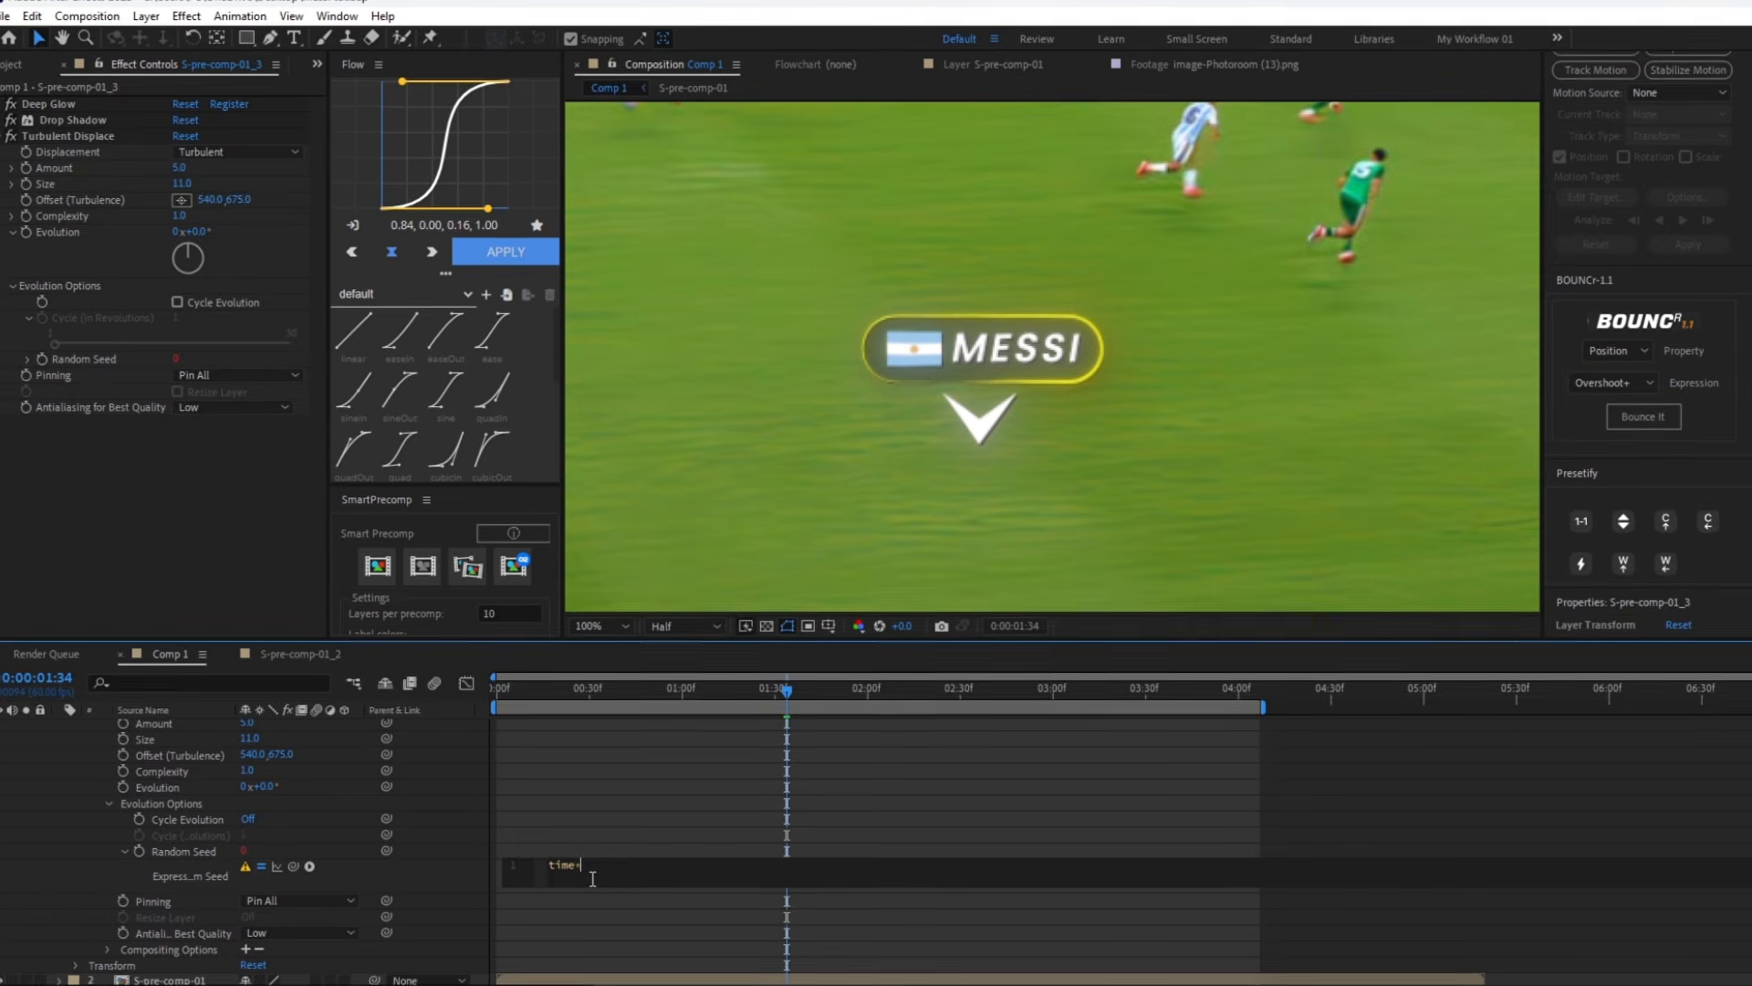
type("7")
left_click_drag(697, 687, 457, 692)
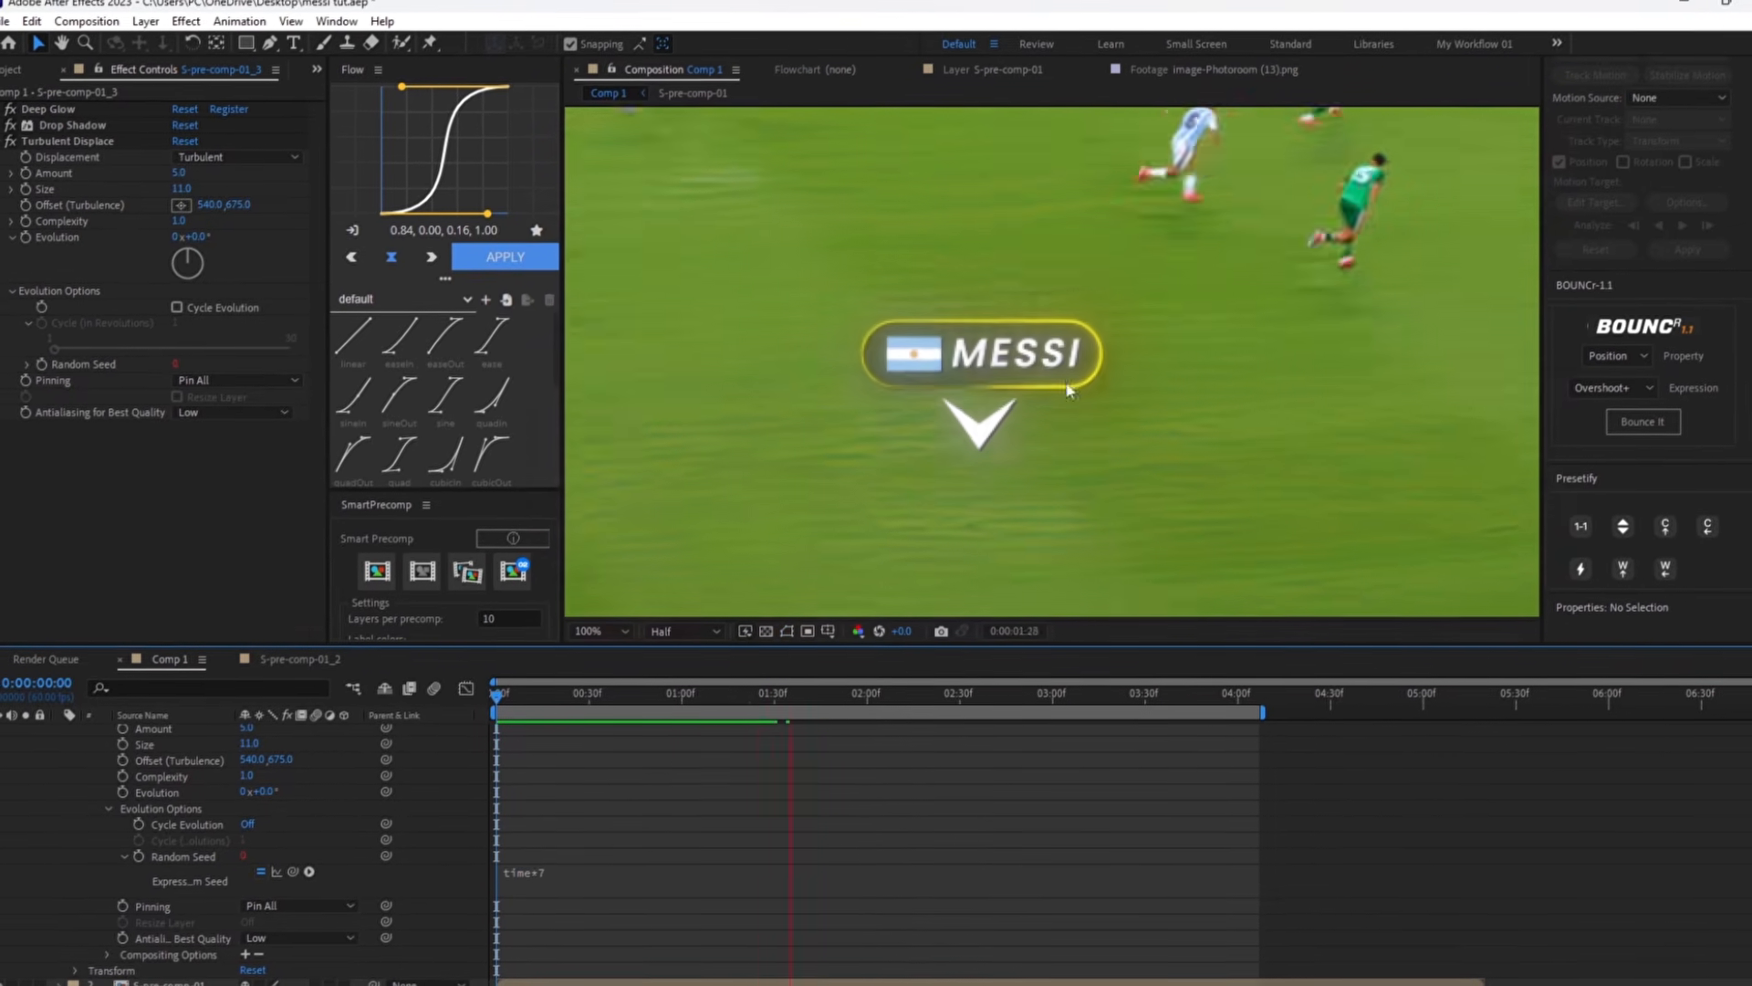
Change the Random Seed expression to time*8 and return to the start of the composition.
left_click(563, 867)
left_click(595, 861)
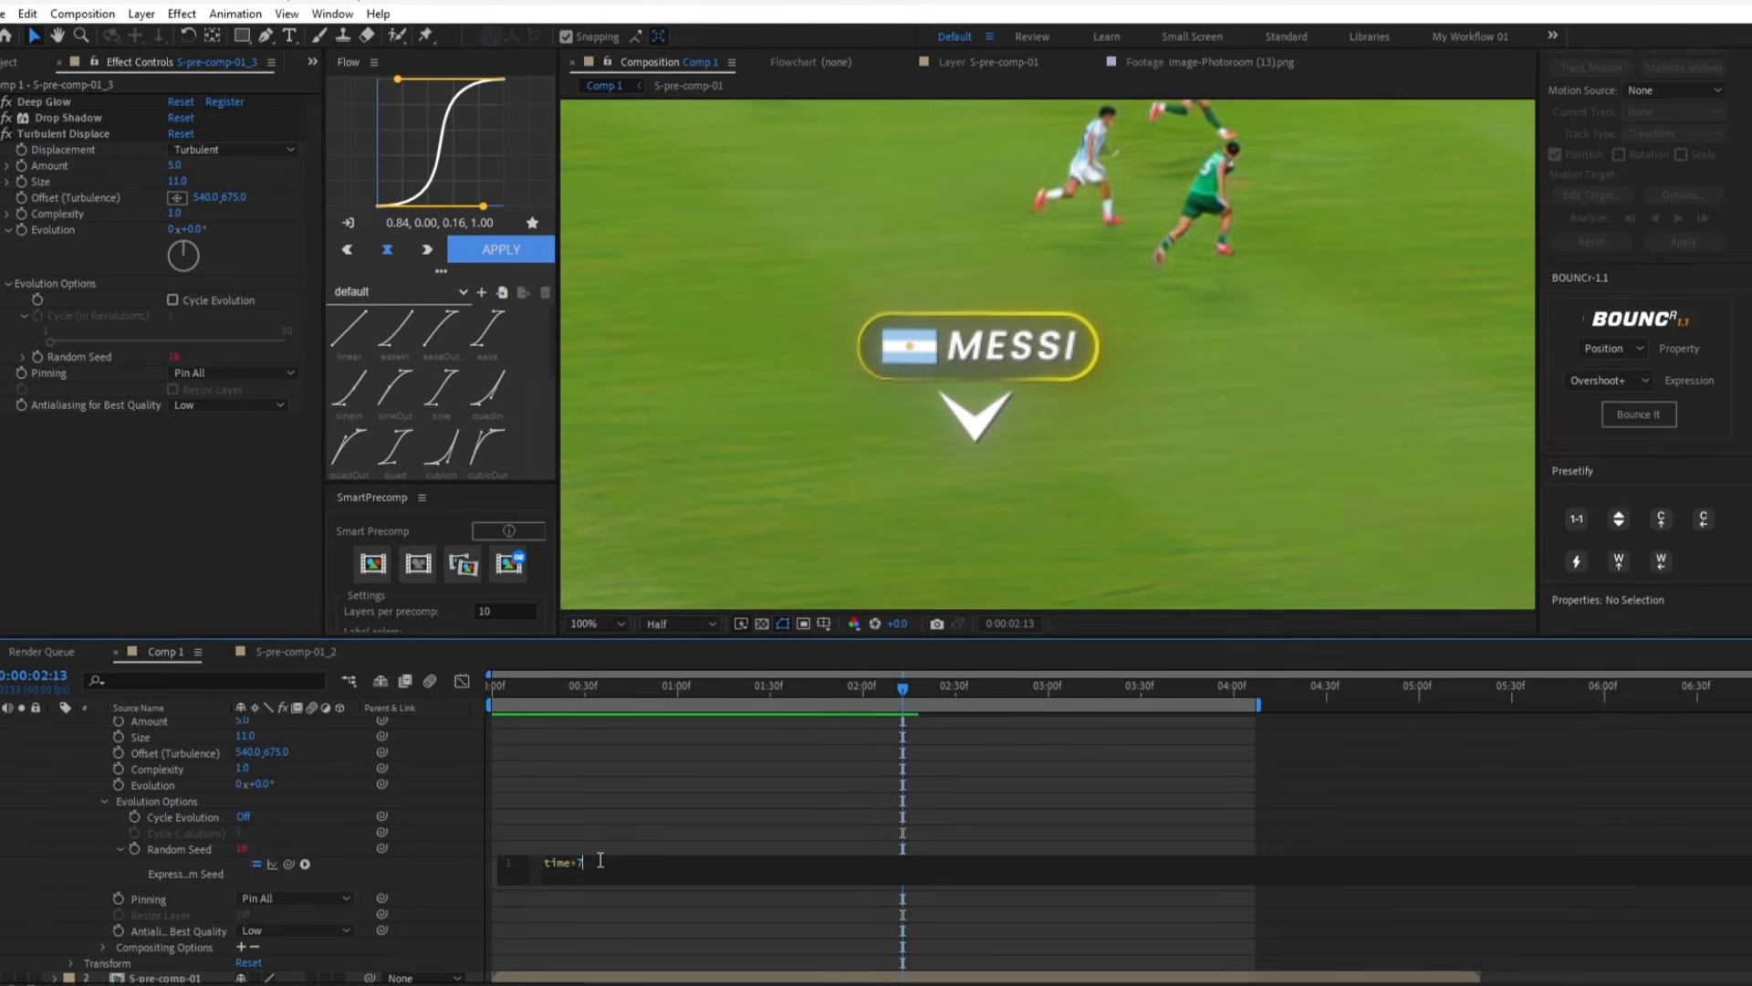
key("BackSpace")
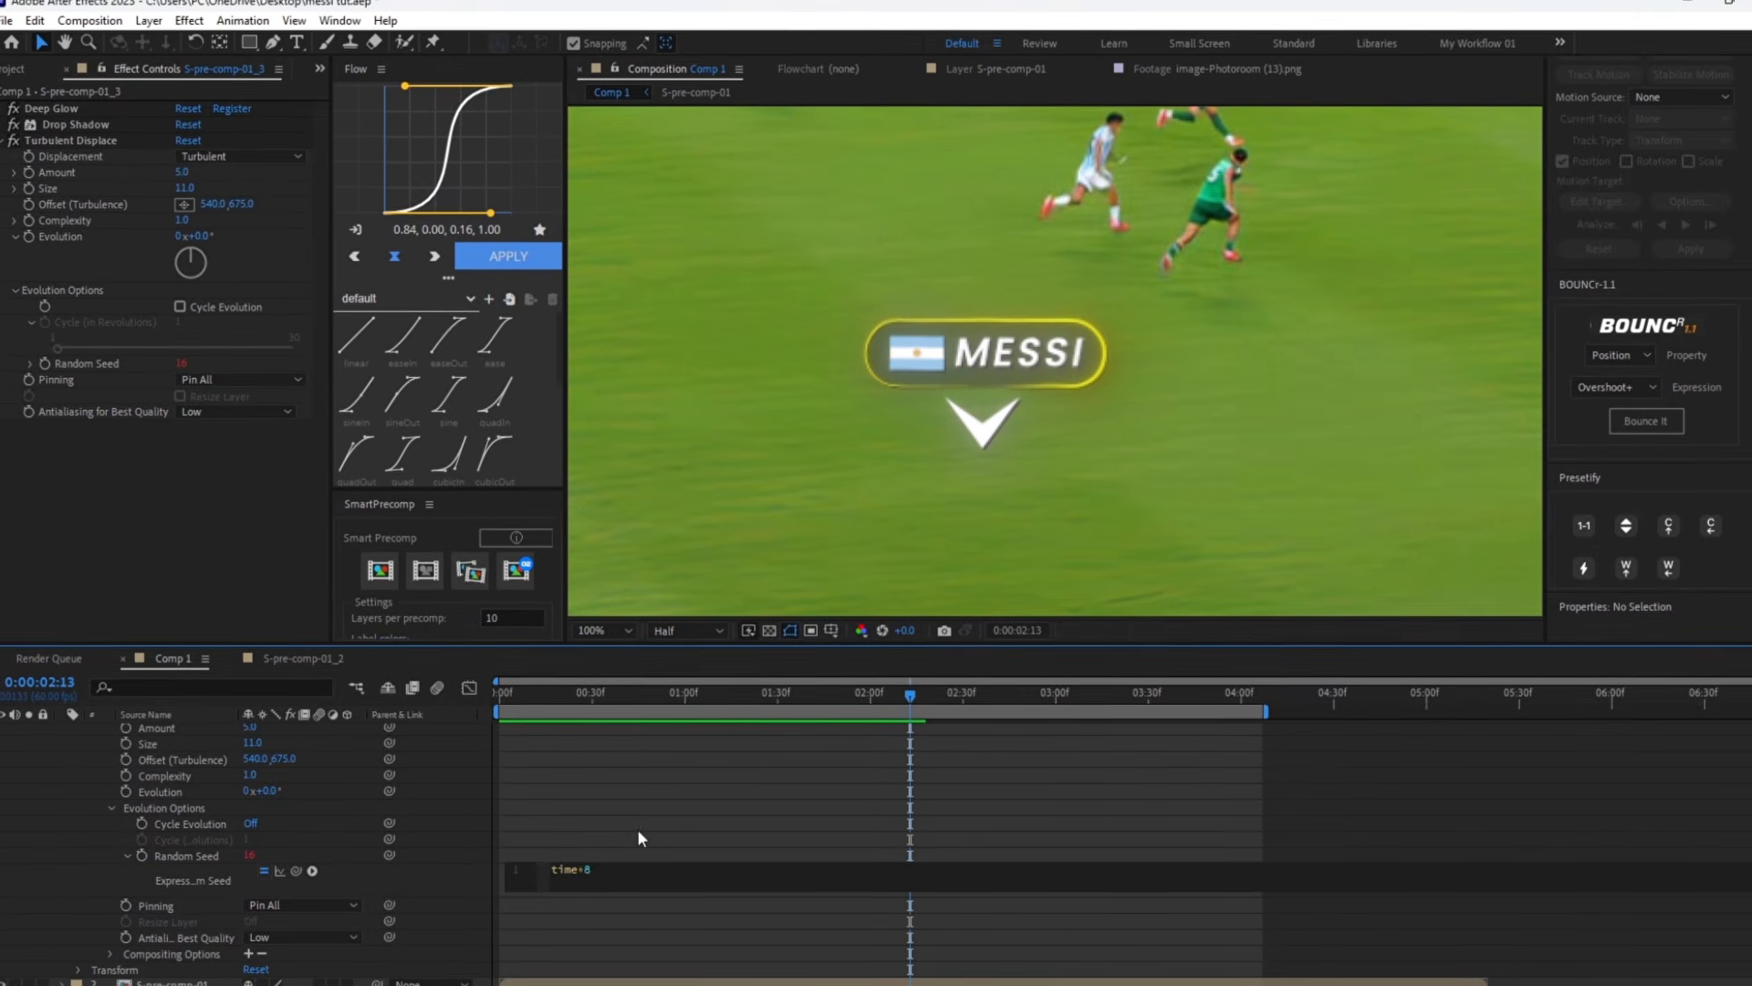
left_click(639, 838)
left_click_drag(584, 693, 493, 698)
scroll(104, 849, "up", 3)
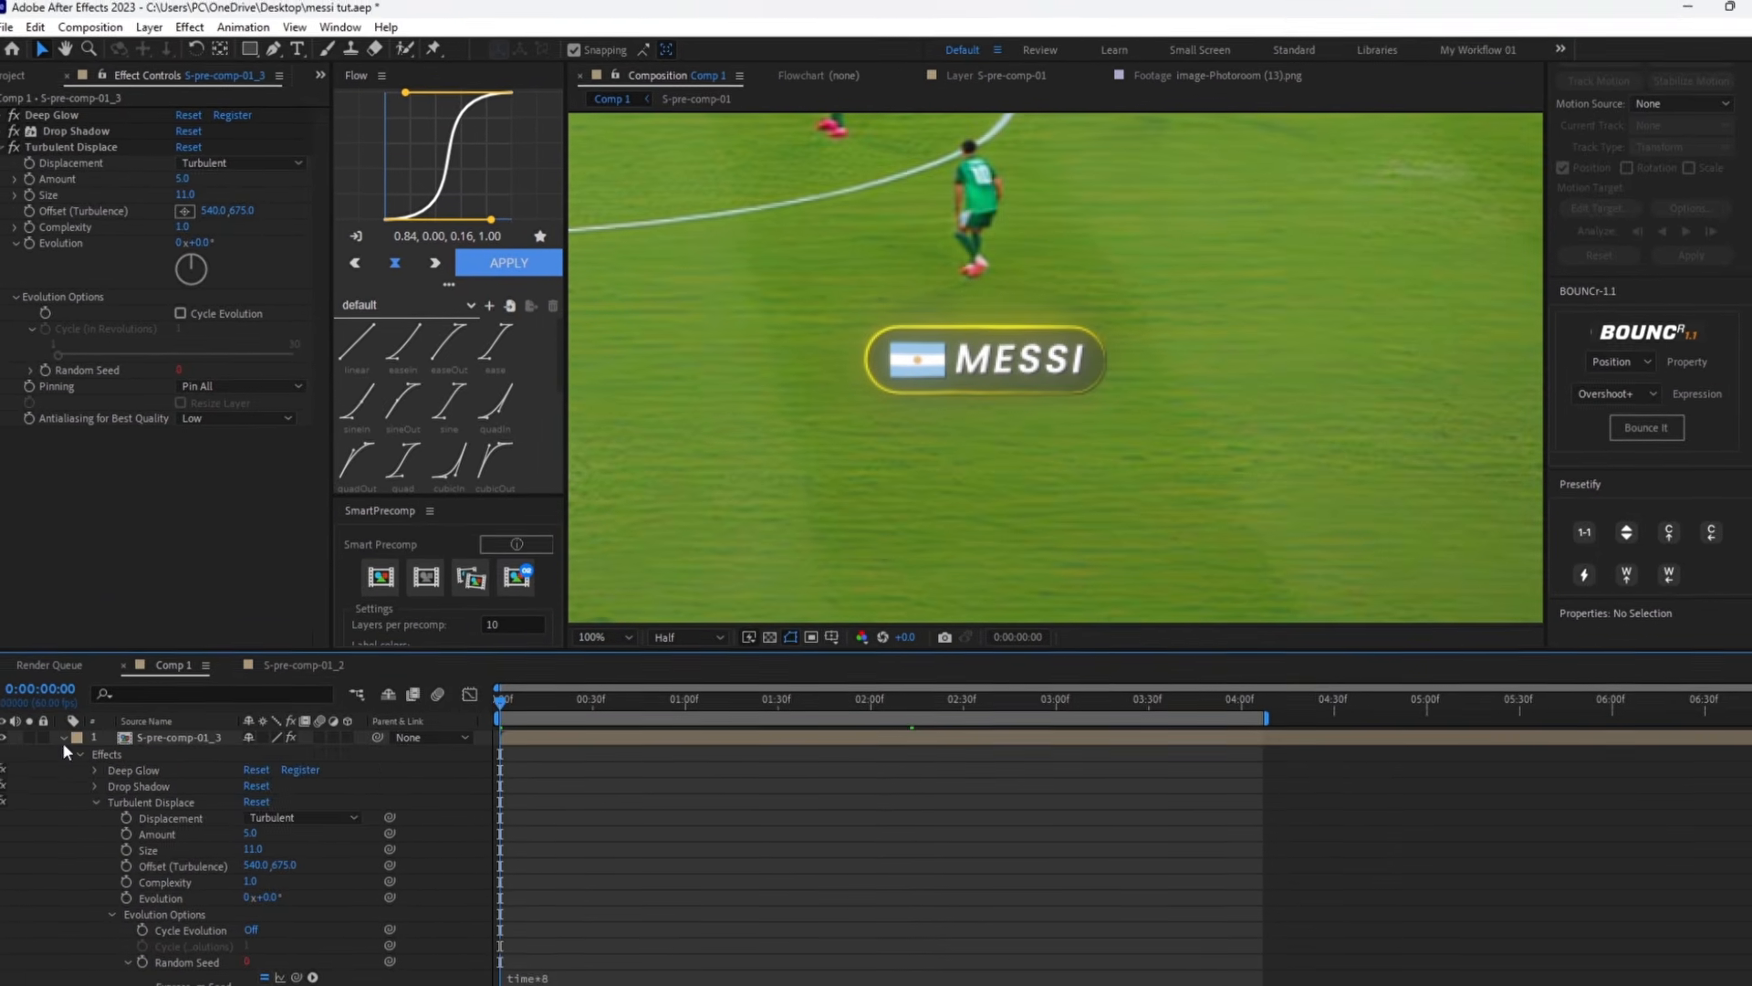
Collapse the name tag precomp's properties, look inside S-pre-comp-01_3 and return to Comp 1.
left_click(63, 738)
double_click(523, 728)
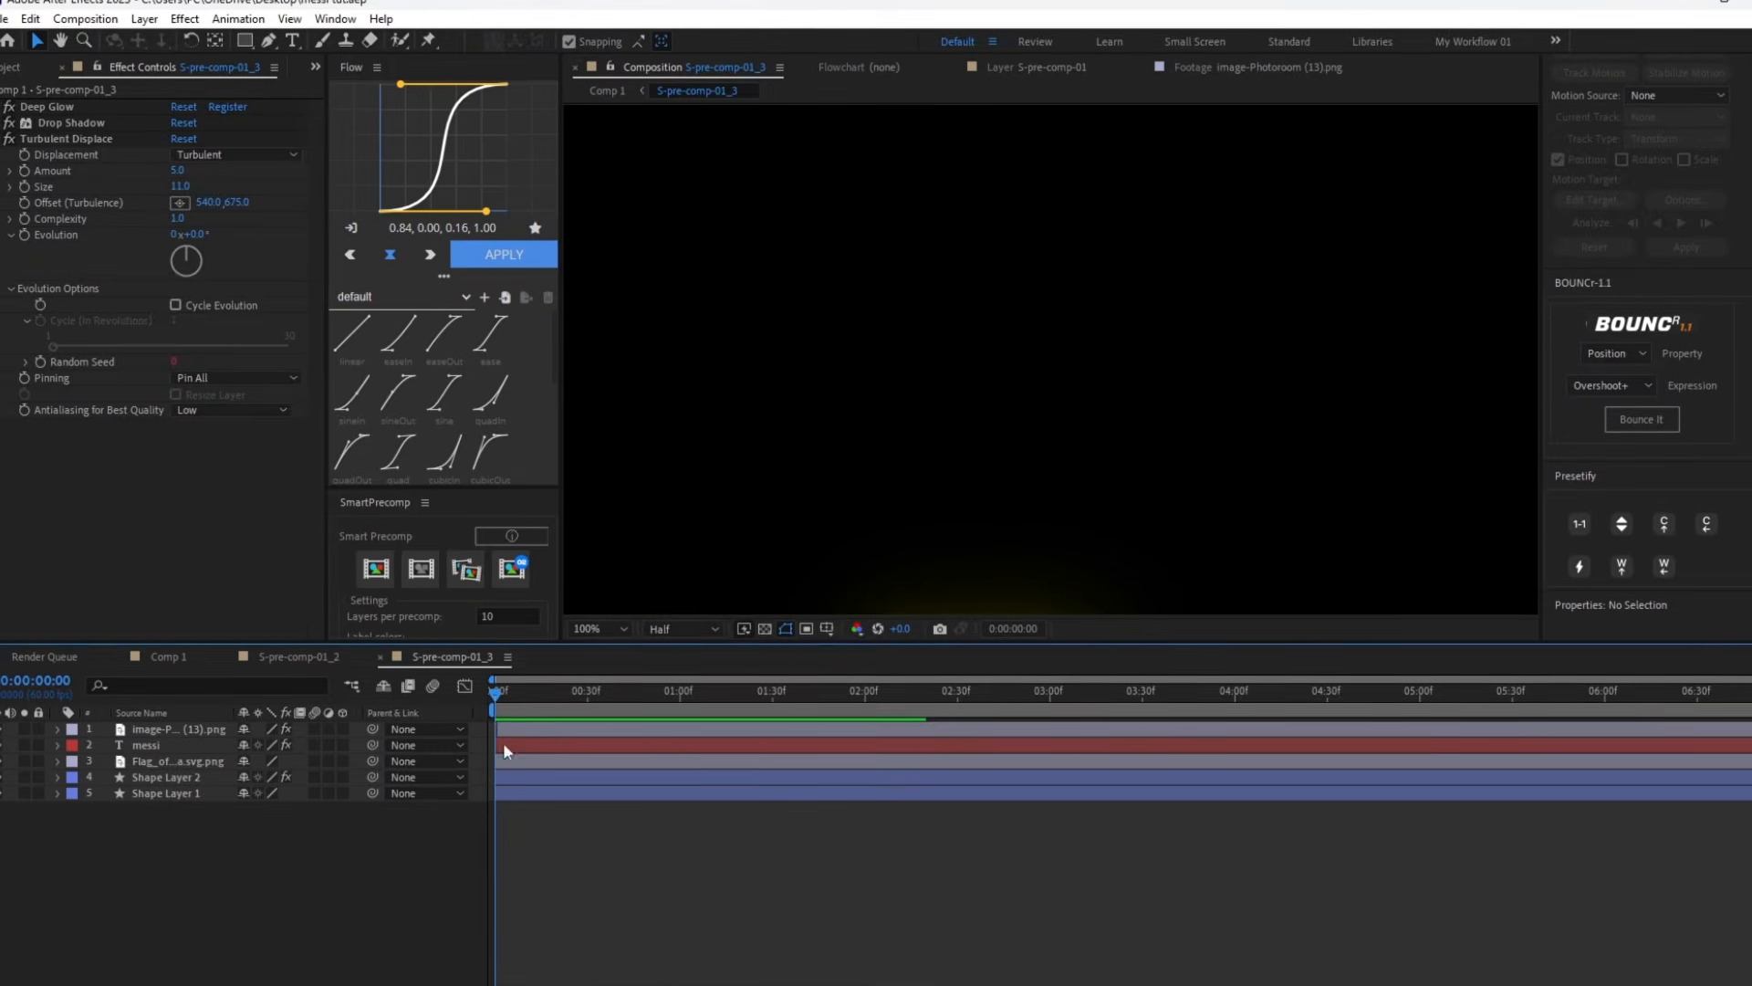
left_click(168, 664)
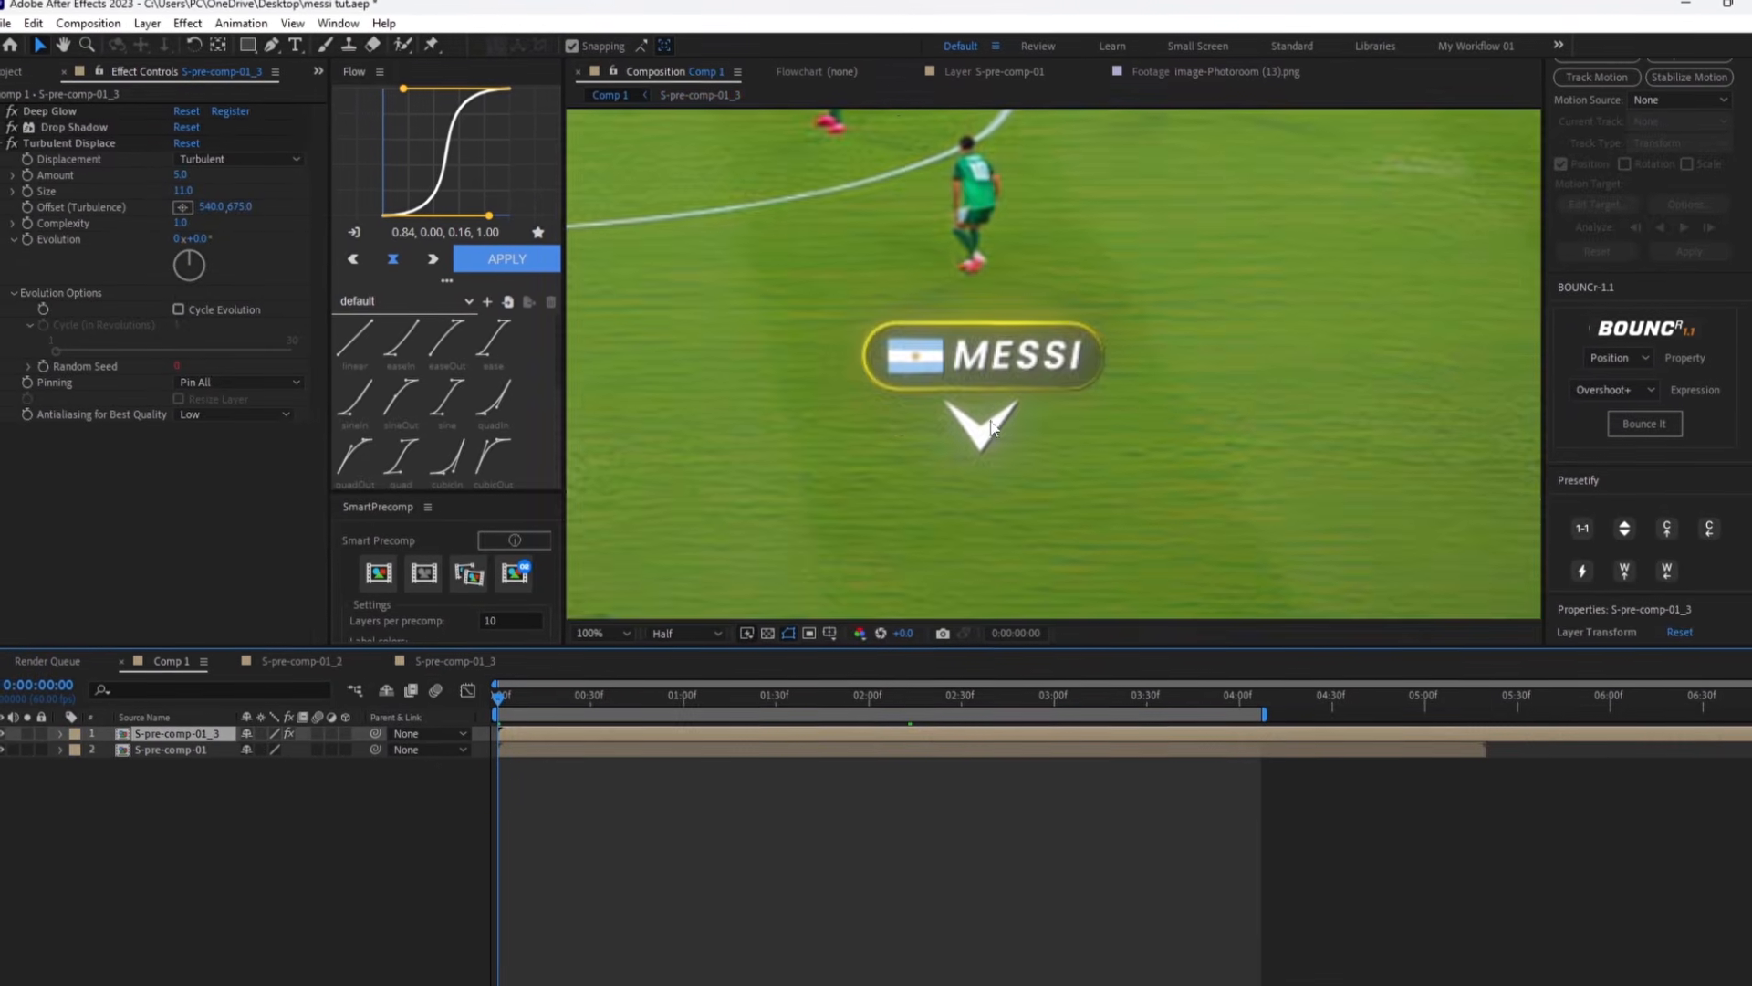
Add the Bevel Alpha effect to the name tag precomp S-pre-comp-01_3.
scroll(993, 435, "down", 3)
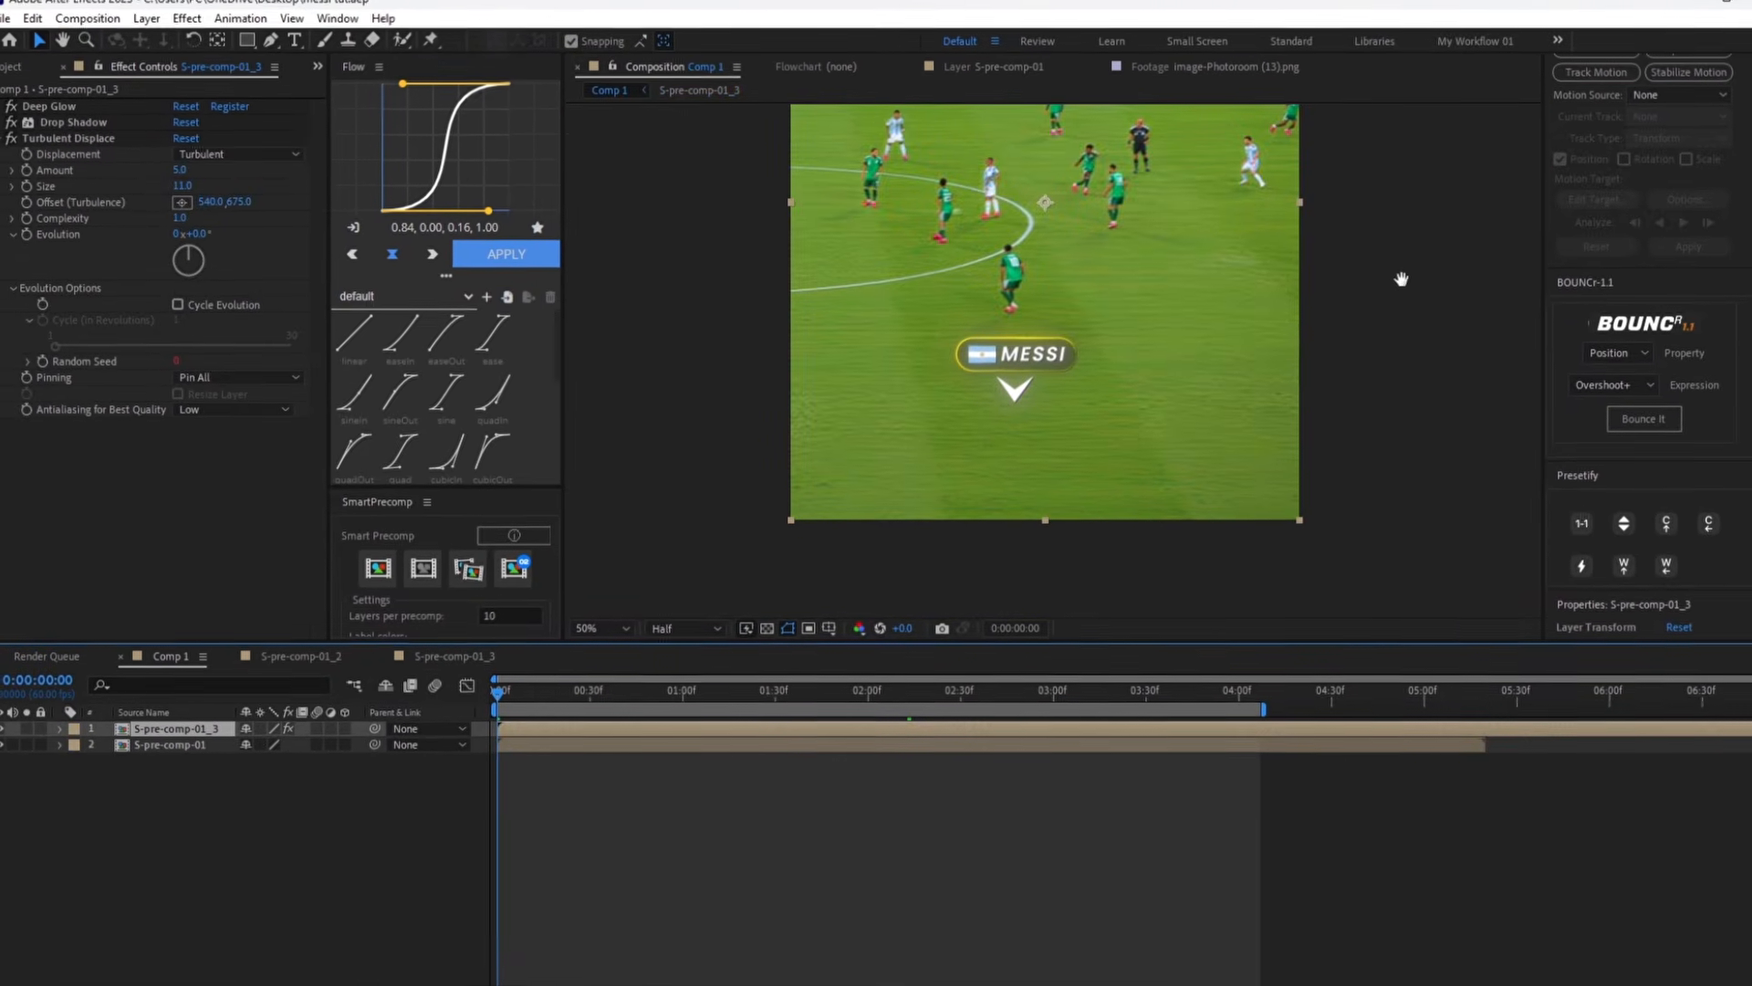
left_click_drag(1401, 280, 1311, 422)
left_click(561, 743)
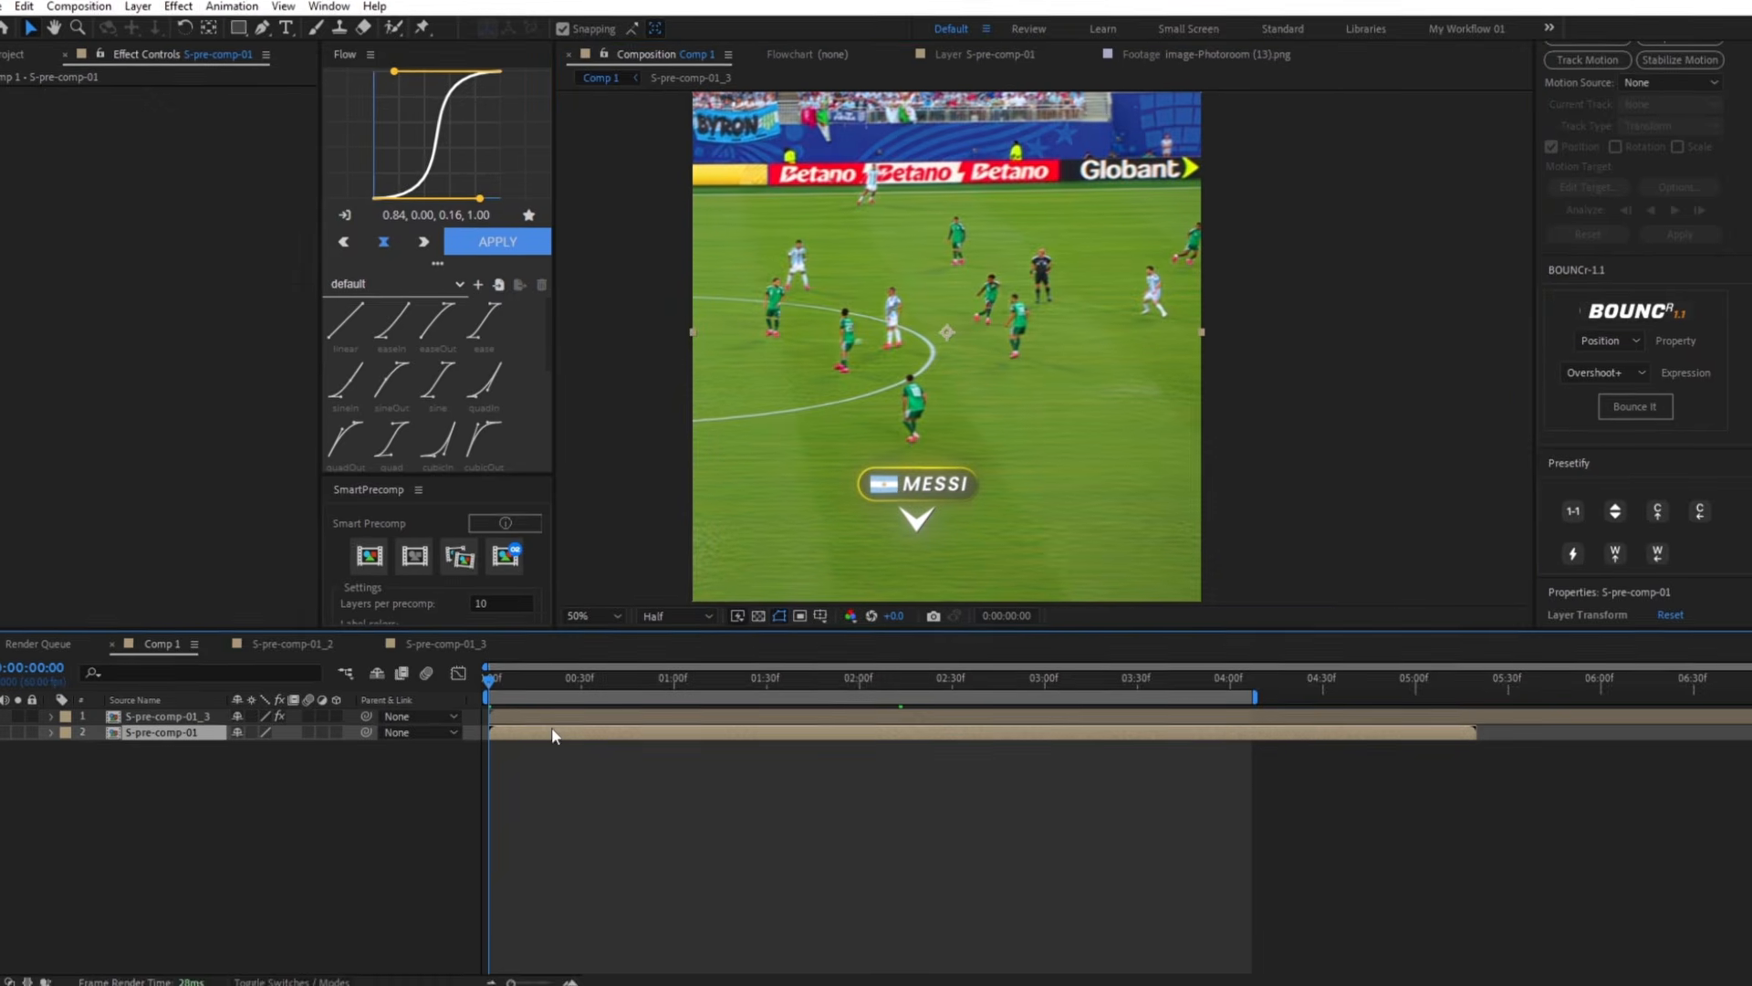
scroll(1737, 372, "up", 2)
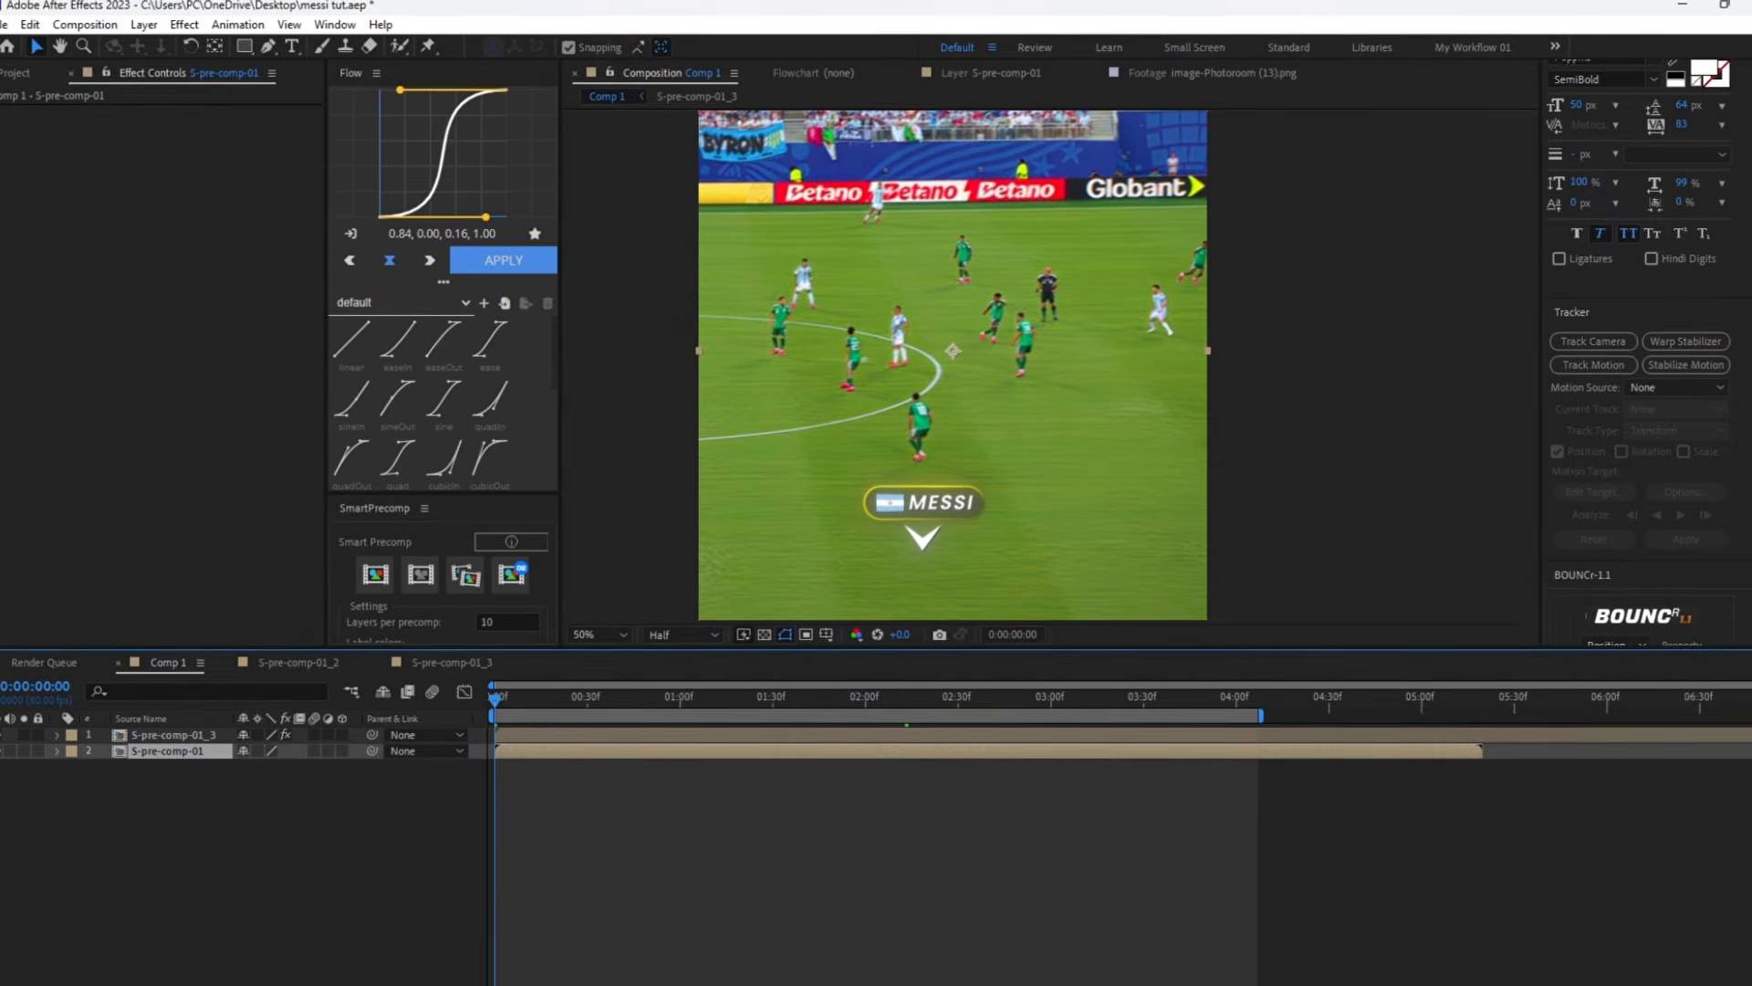
scroll(1737, 372, "up", 1)
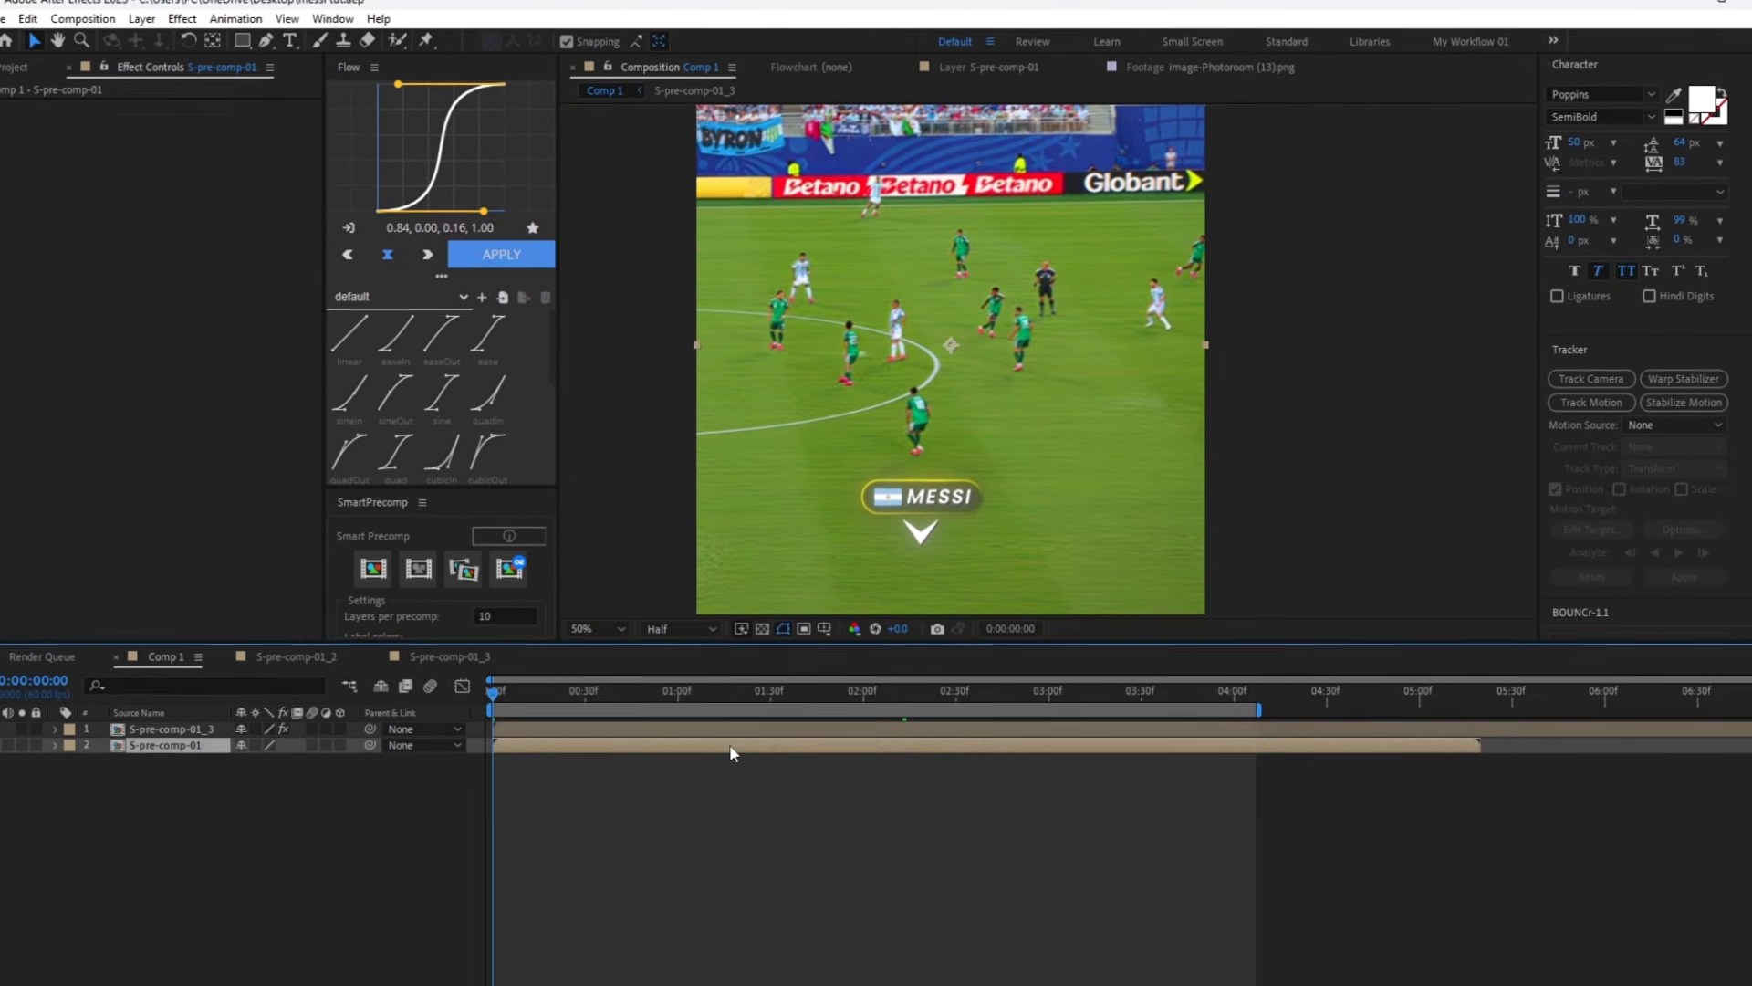
left_click(759, 727)
key("ctrl+space")
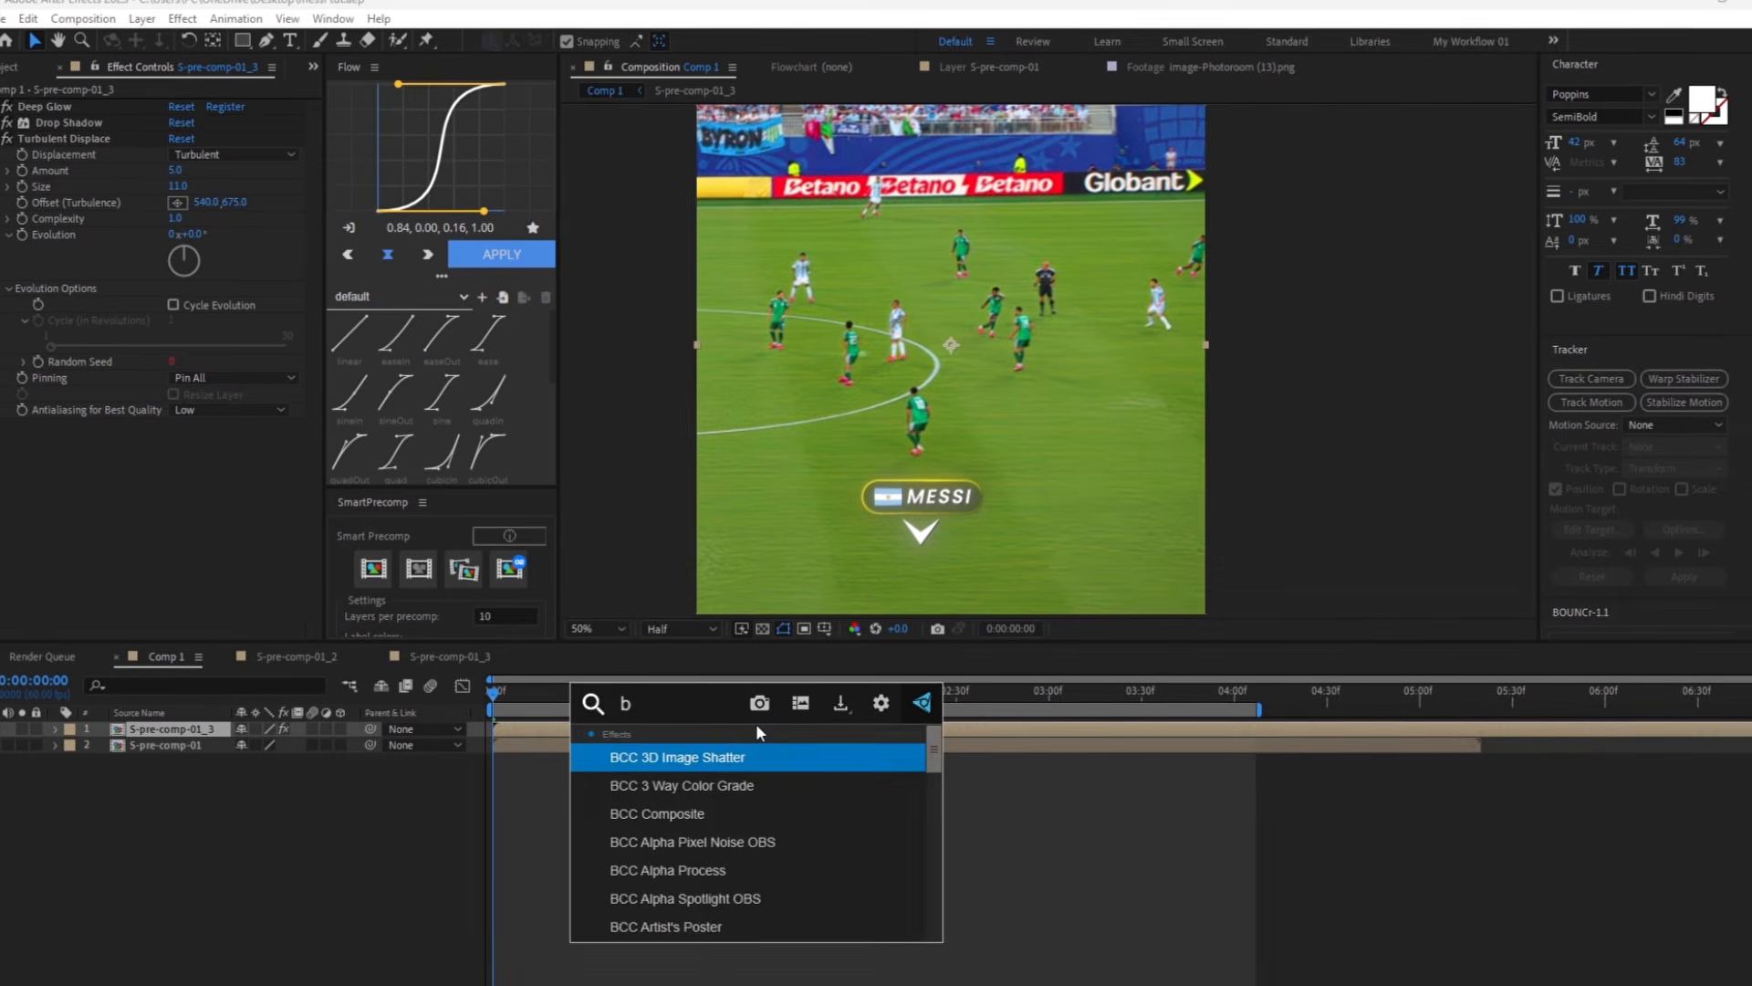
type("bev")
left_click(694, 786)
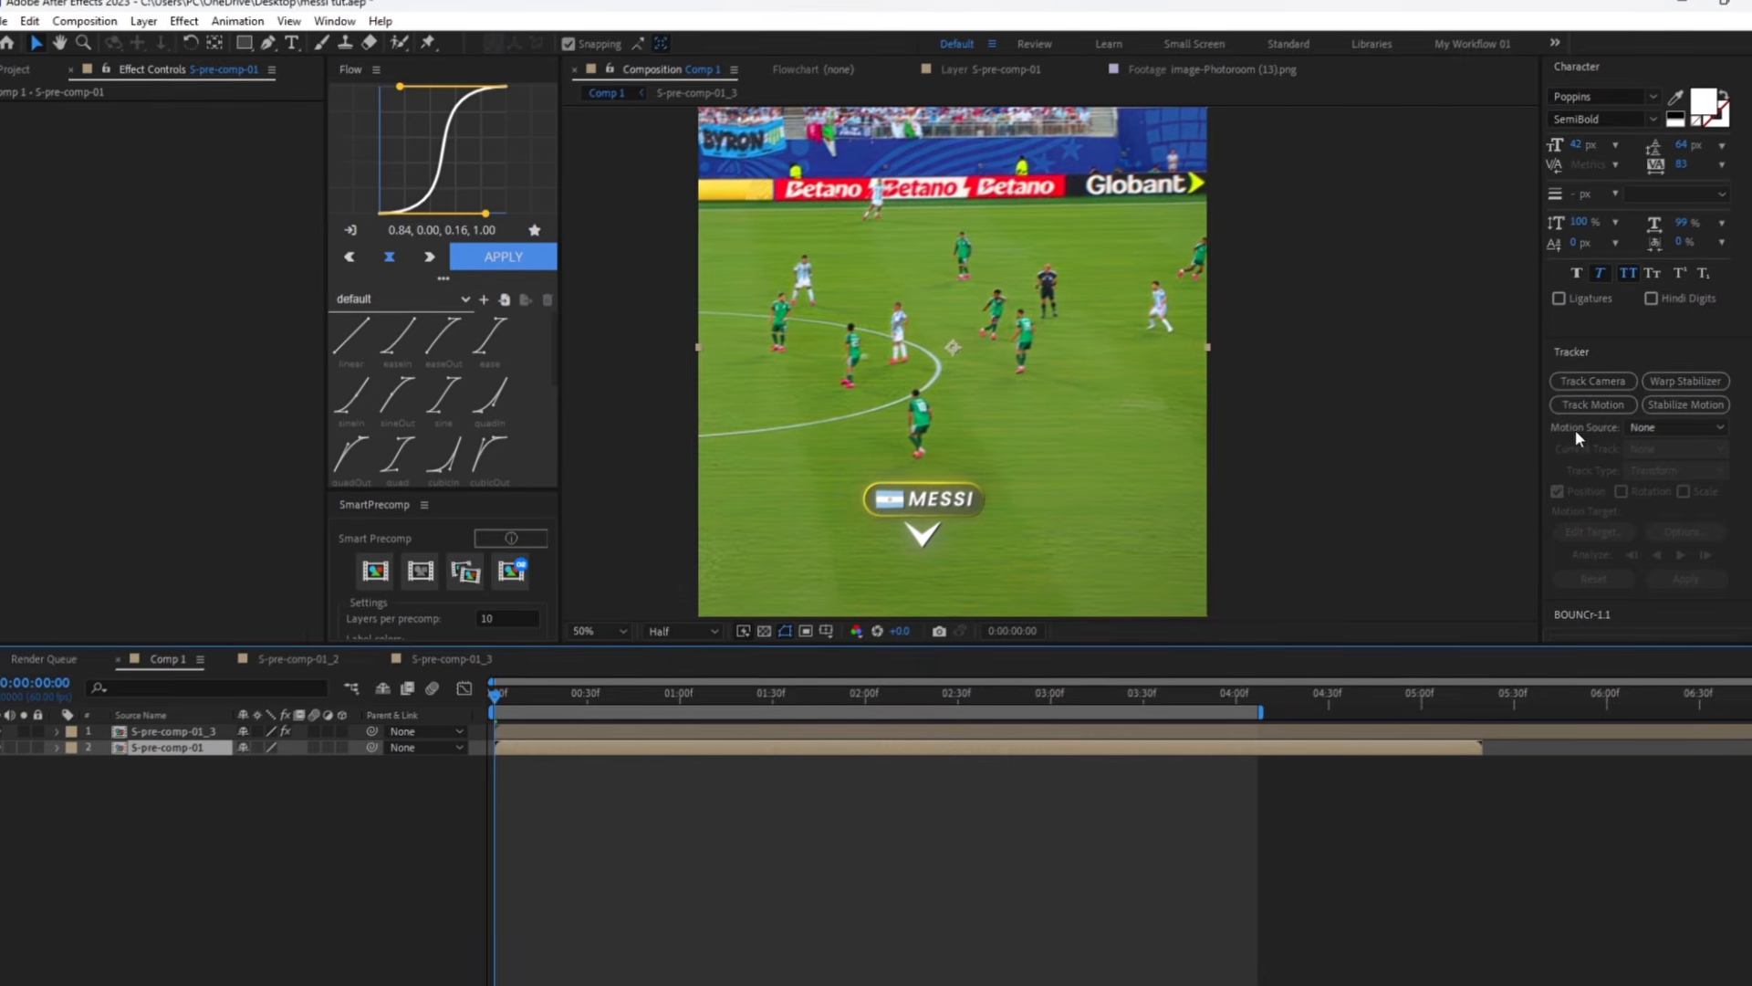
Start motion tracking the footage precomp S-pre-comp-01 with the track point on Messi near the pitch's far side and analyze forward.
left_click(1599, 401)
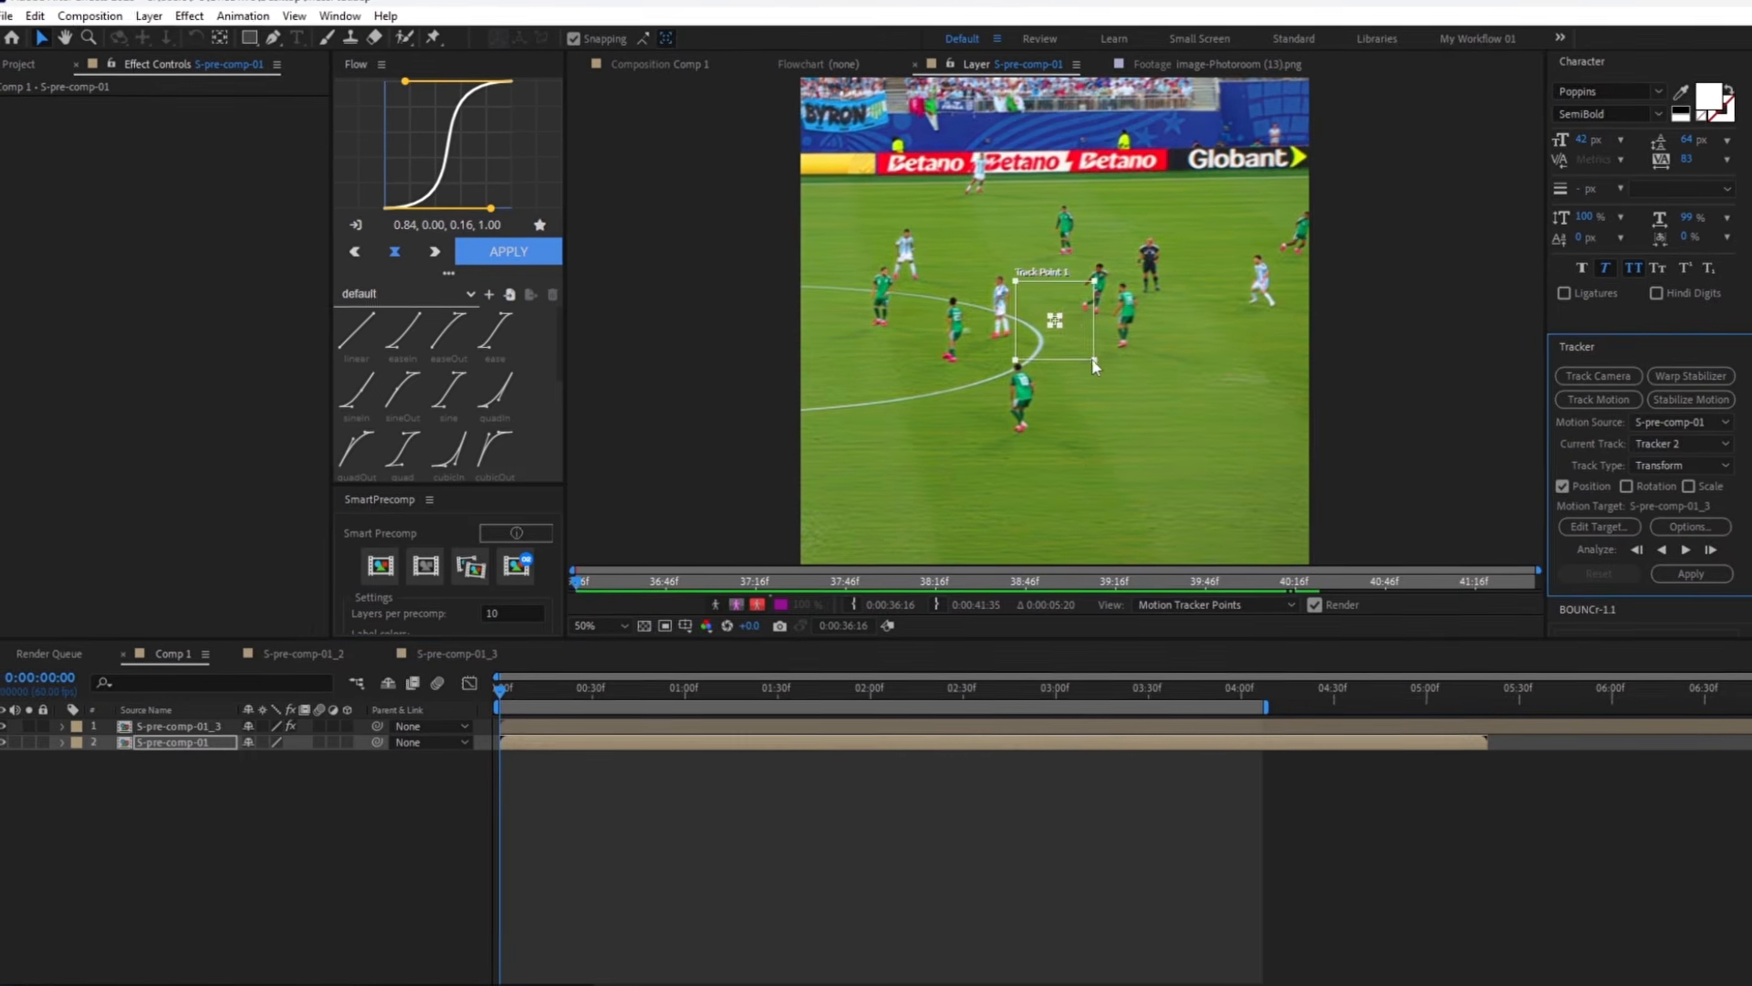
left_click_drag(1061, 315, 1291, 270)
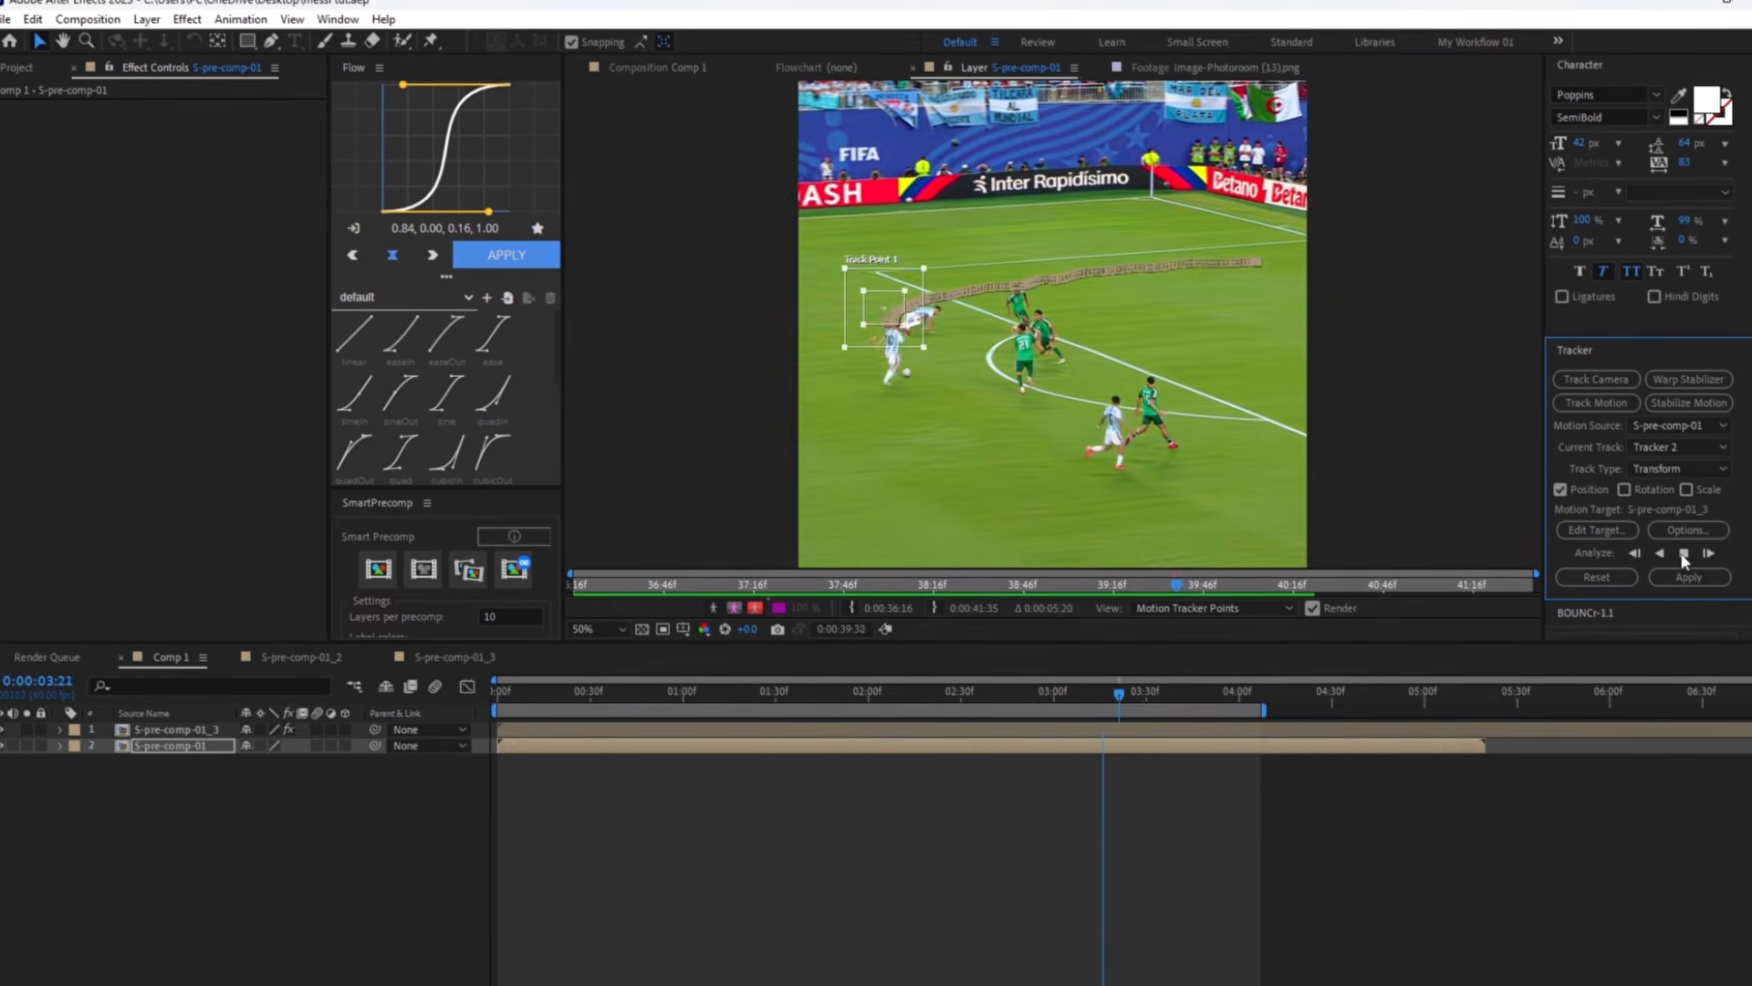
left_click(1685, 554)
Step back to where the track drifts, reposition the track point on the number 10 player's head and resume analyzing forward.
scroll(849, 310, "up", 4)
left_click(1680, 555)
key("Page_Up")
key("Page_Up")
key("Page_Up")
key("Page_Up")
key("Page_Up")
key("Page_Up")
key("Page_Up")
key("Page_Up")
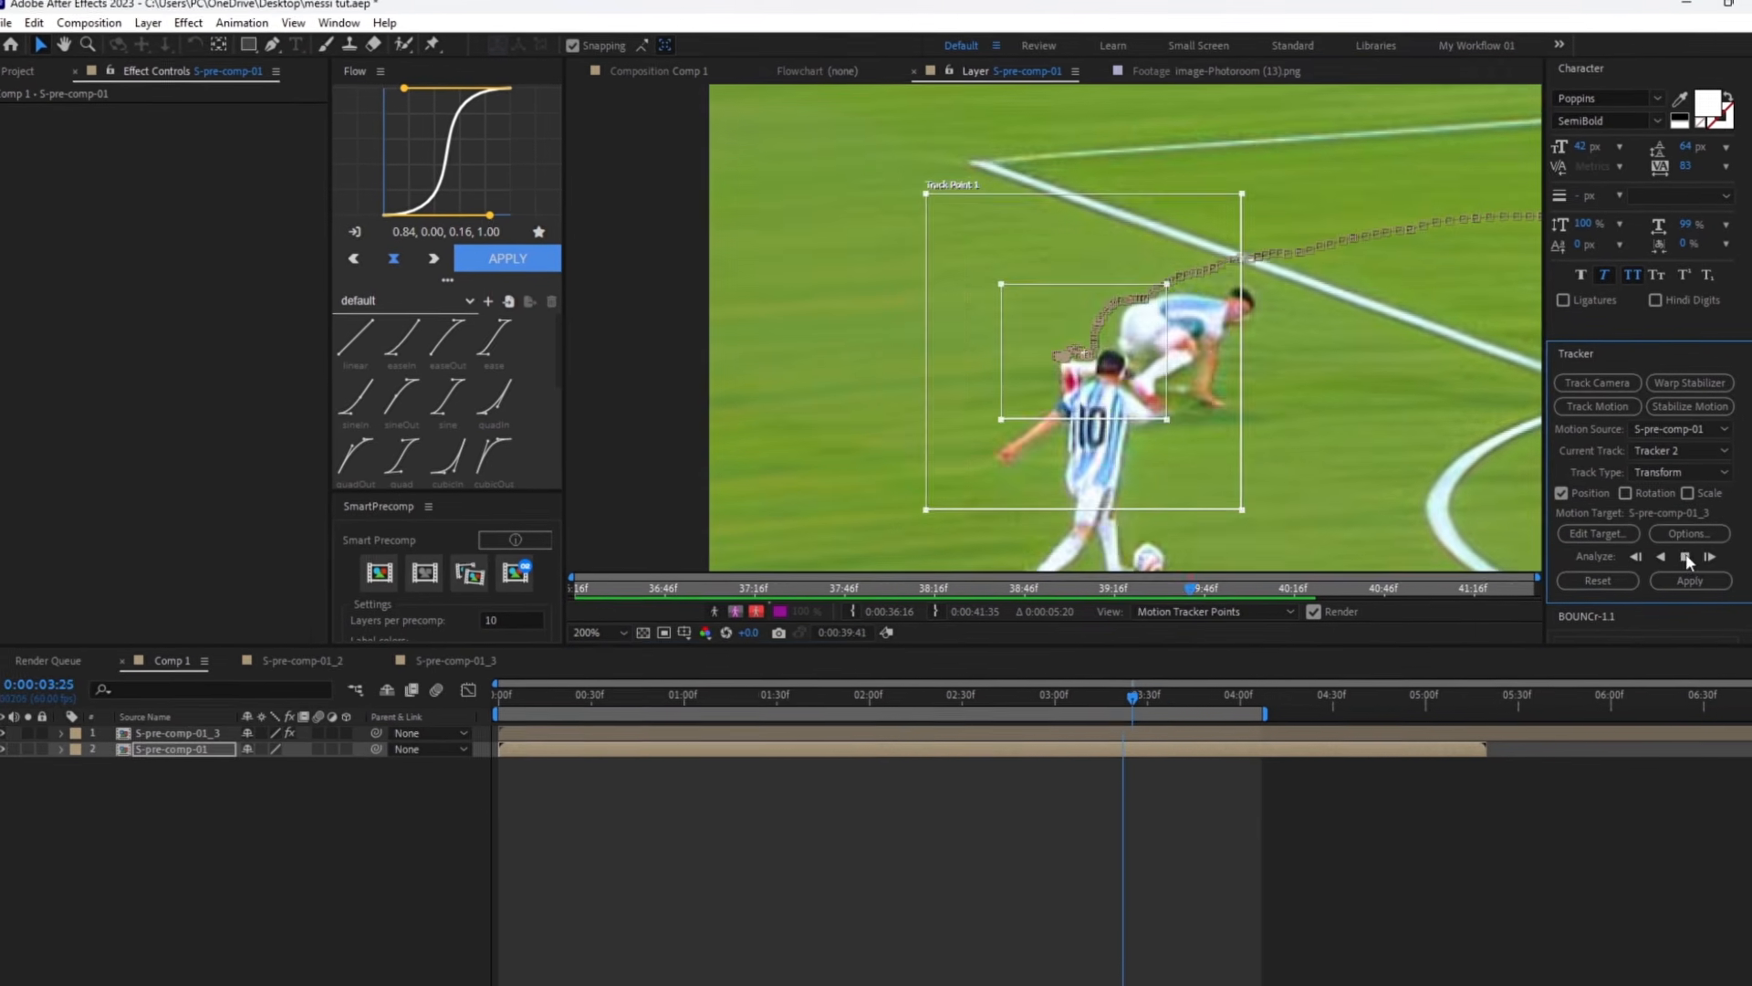
left_click_drag(1077, 345, 1092, 351)
left_click(1680, 556)
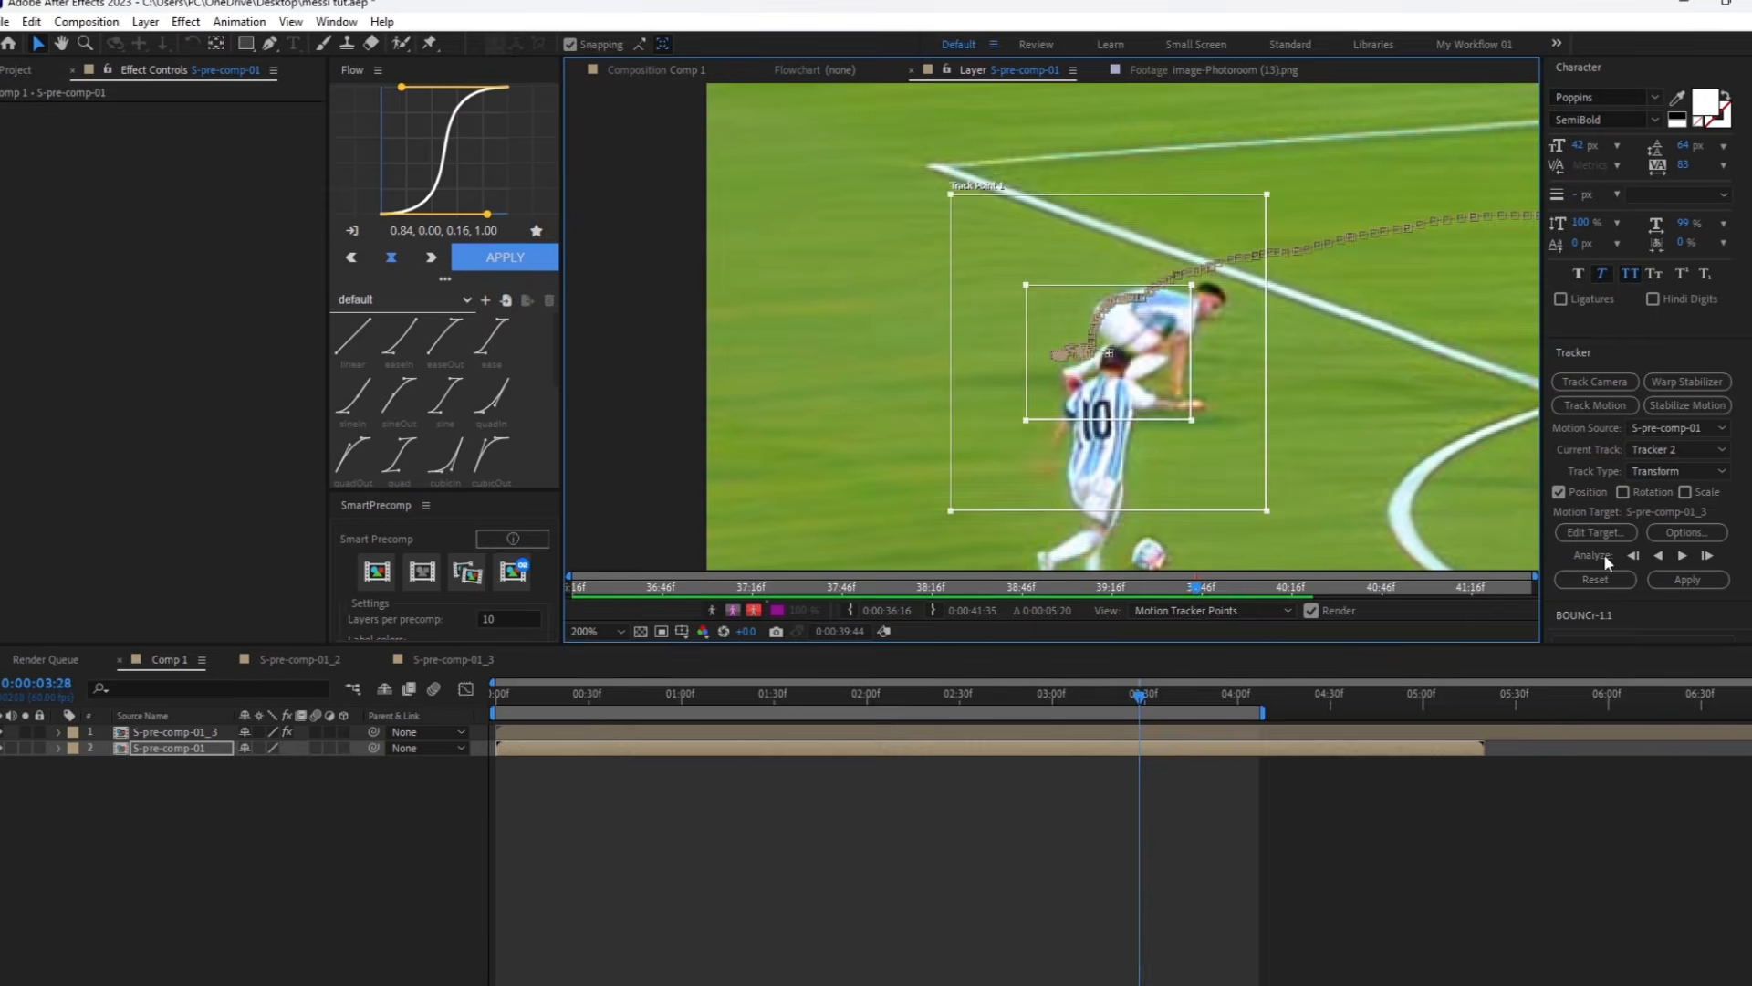
Keep correcting the track frame by frame around the player's head and analyze forward to 0:00:04:15.
left_click(1687, 556)
left_click(1686, 554)
left_click(1685, 554)
scroll(1103, 376, "up", 1)
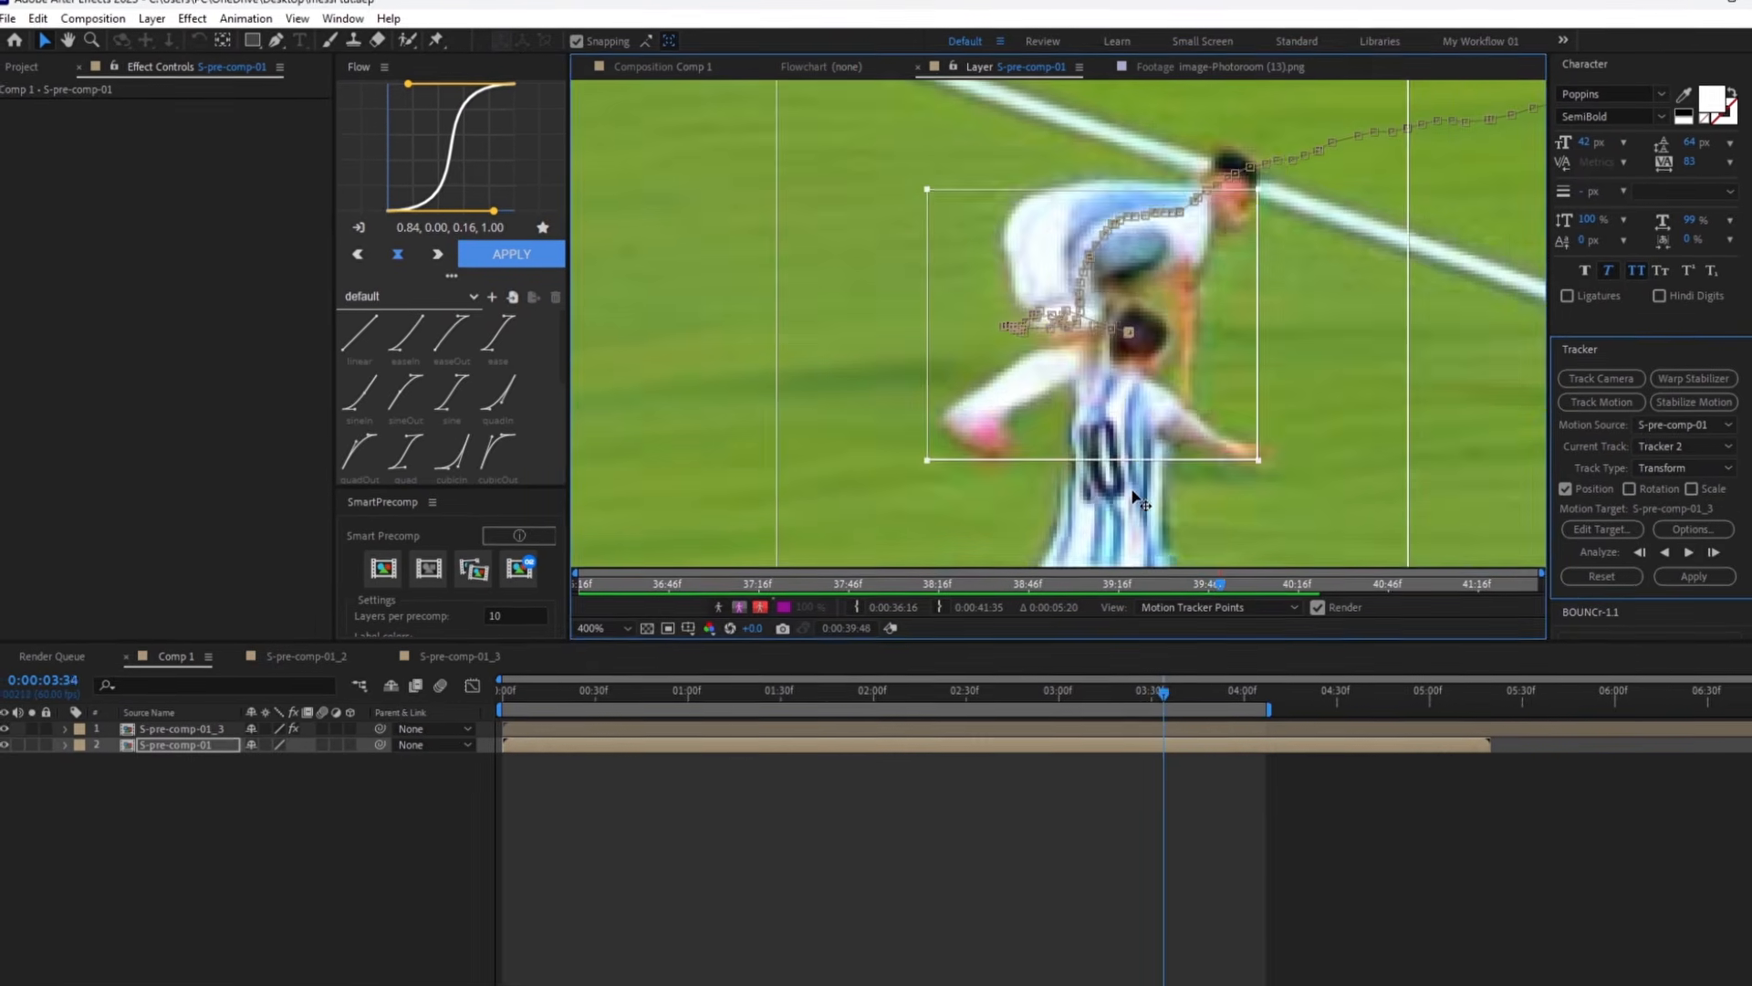
key("Page_Up")
key("Page_Down")
key("Page_Down")
left_click(1682, 551)
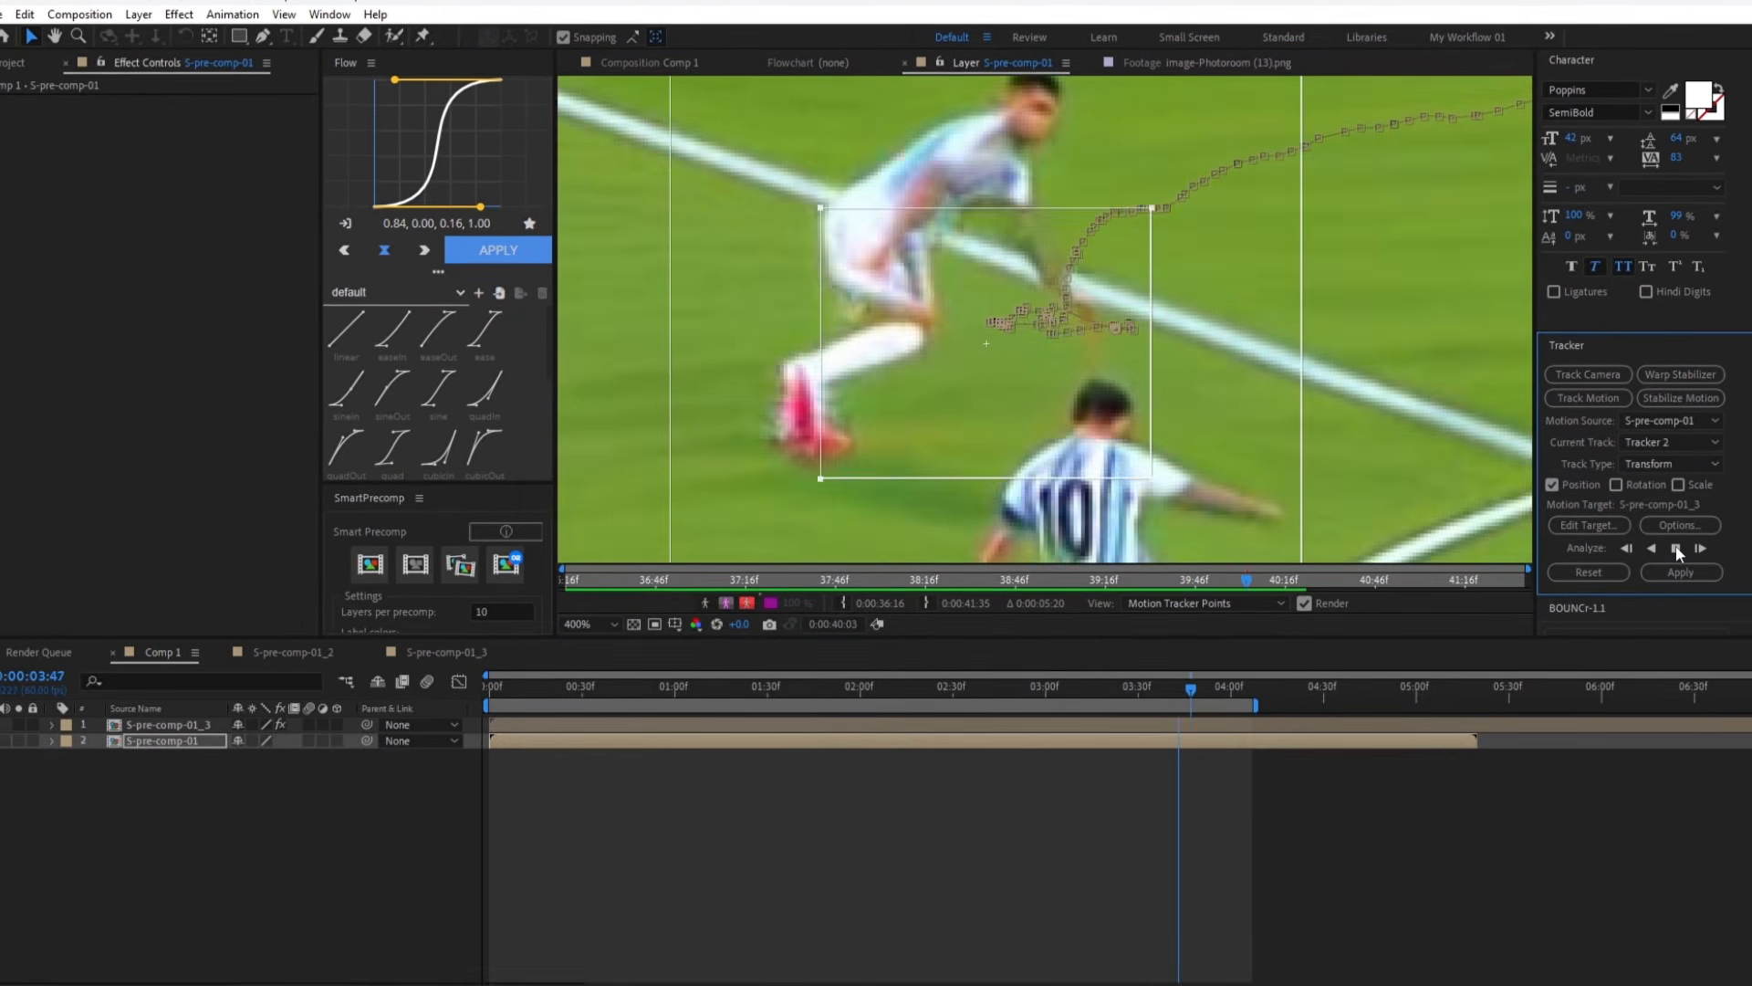
scroll(1099, 429, "down", 3)
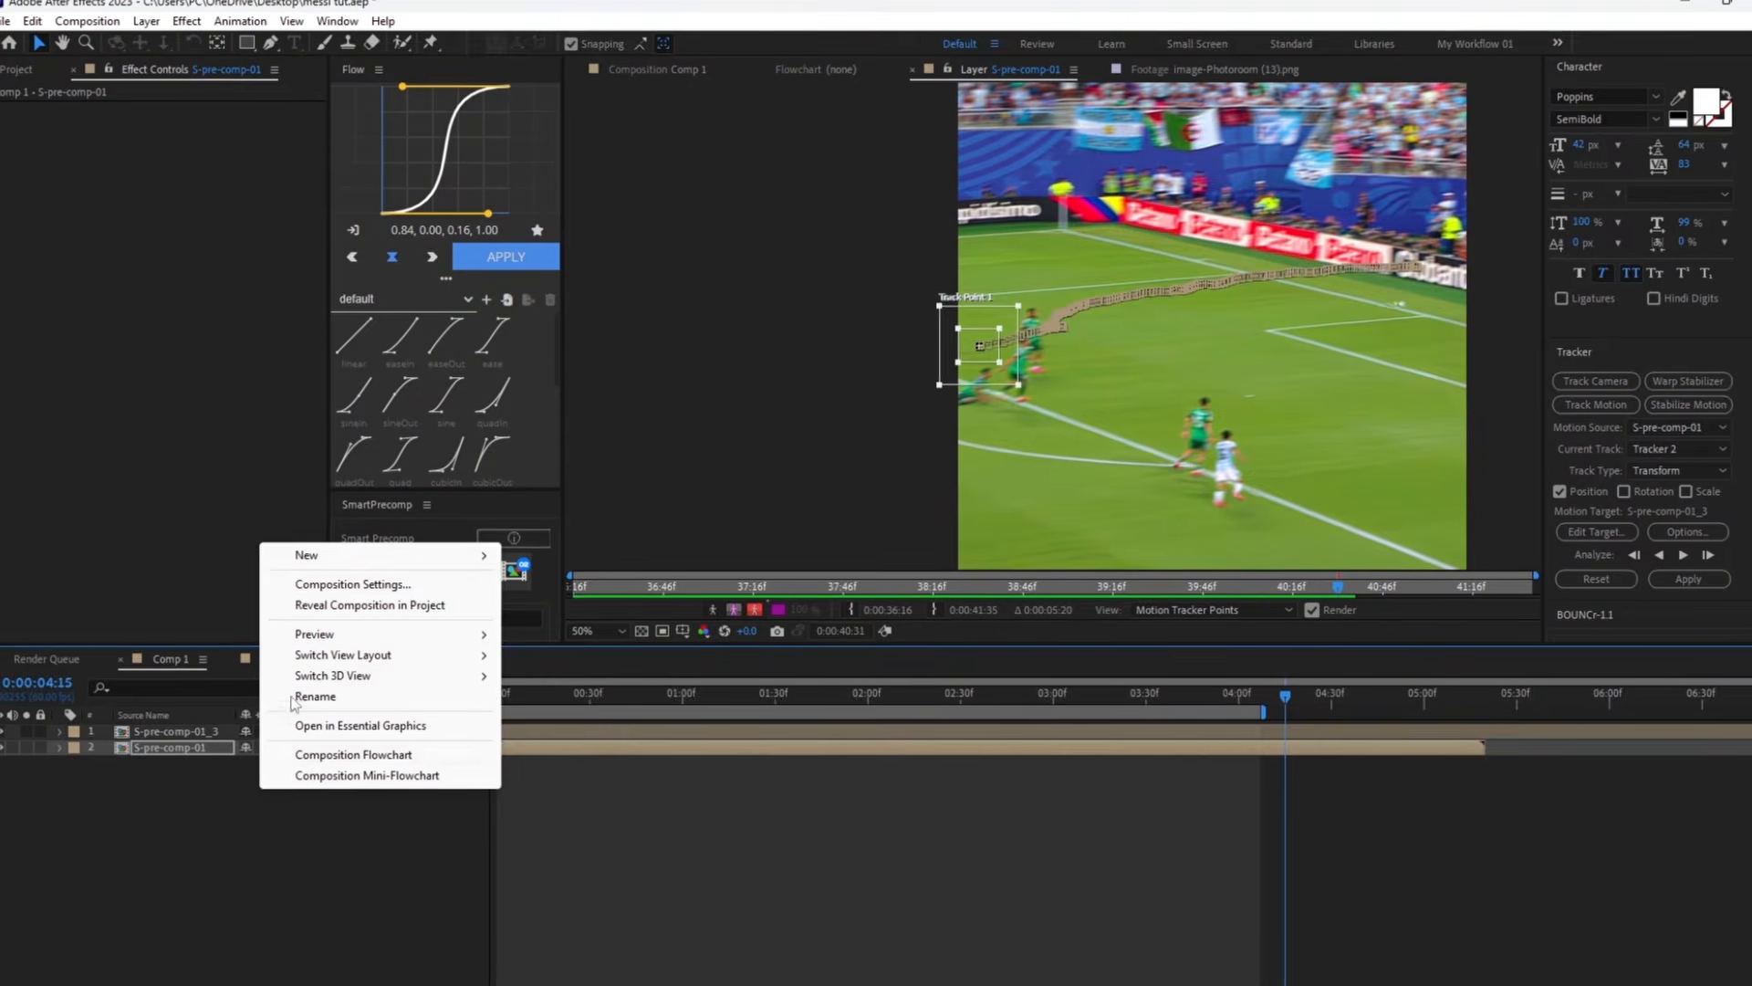
Create a null object in Comp 1 and set it as the tracker's motion target.
mouse_move(438, 554)
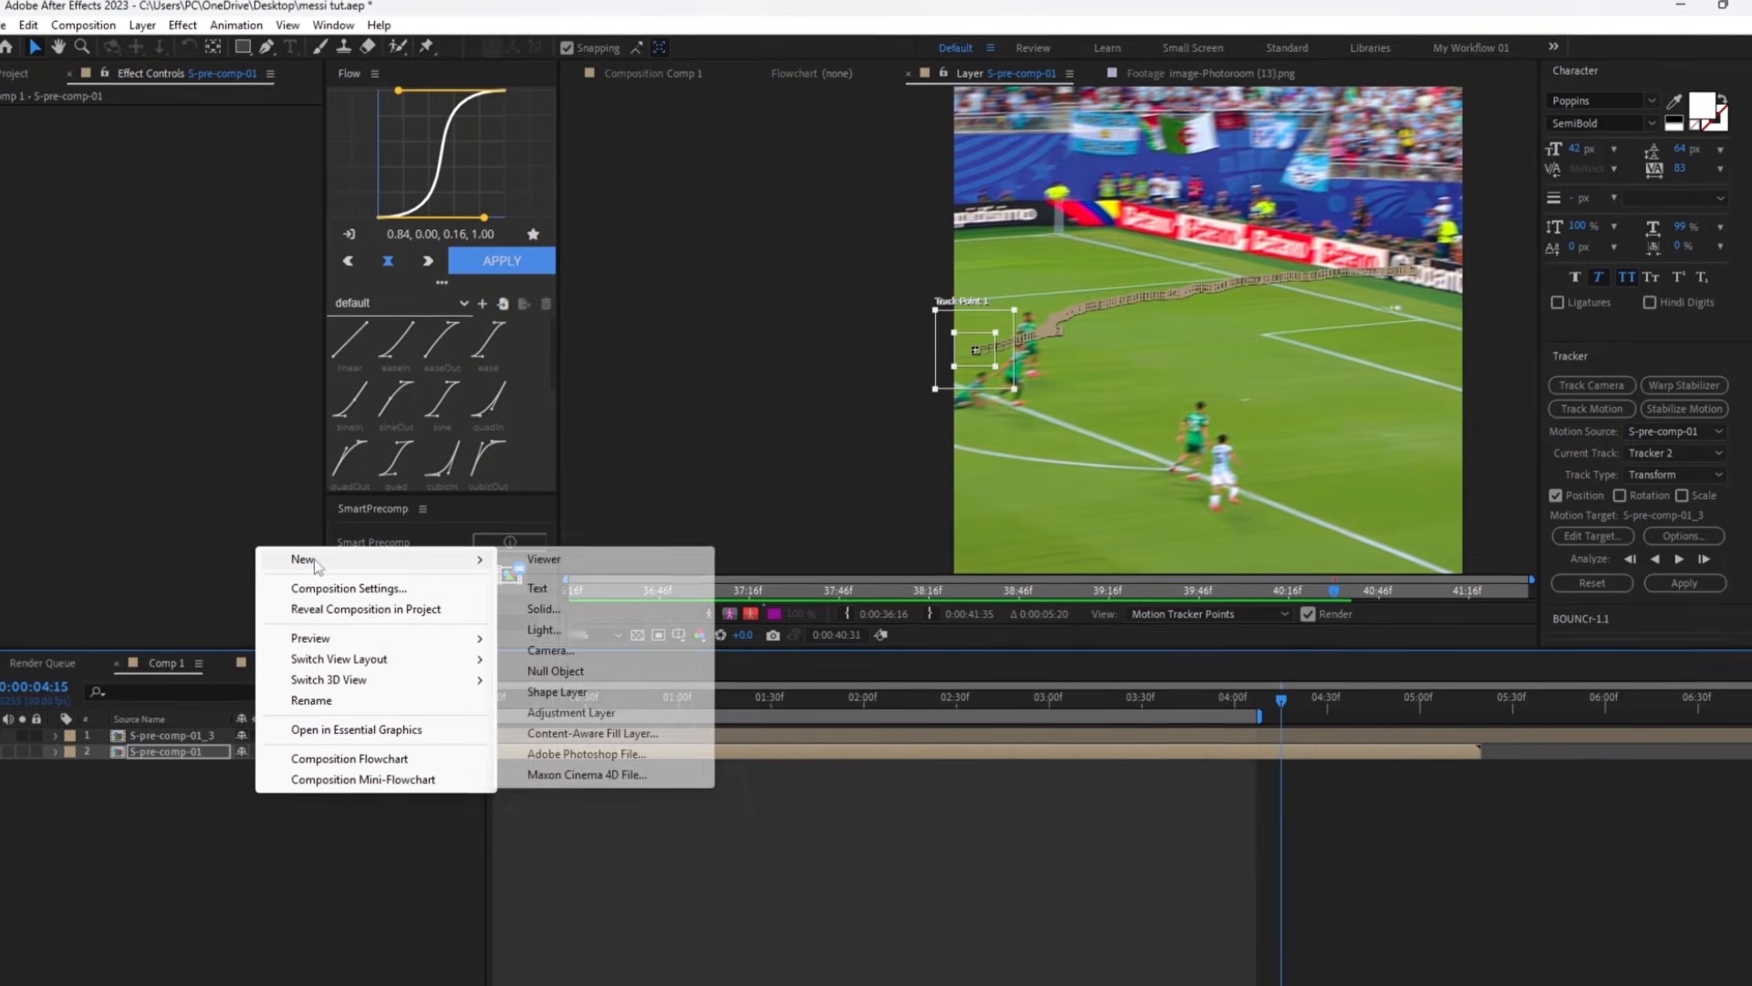
left_click(550, 666)
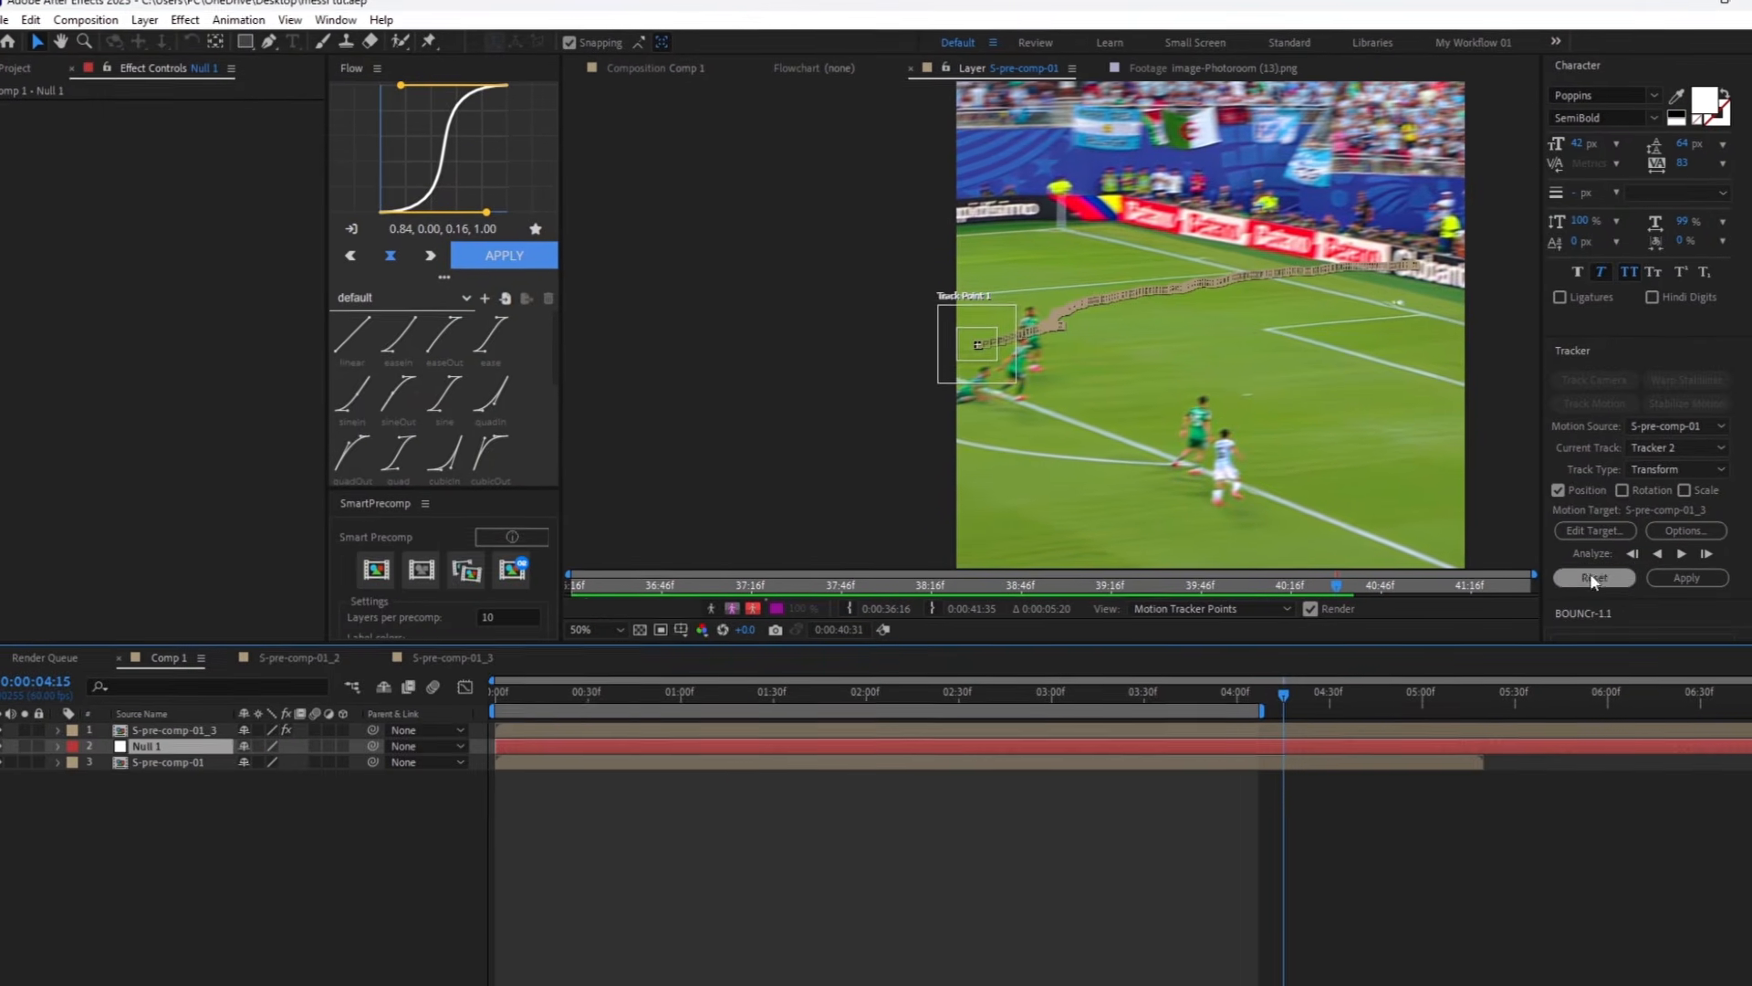
left_click(1597, 530)
left_click(910, 456)
left_click(916, 495)
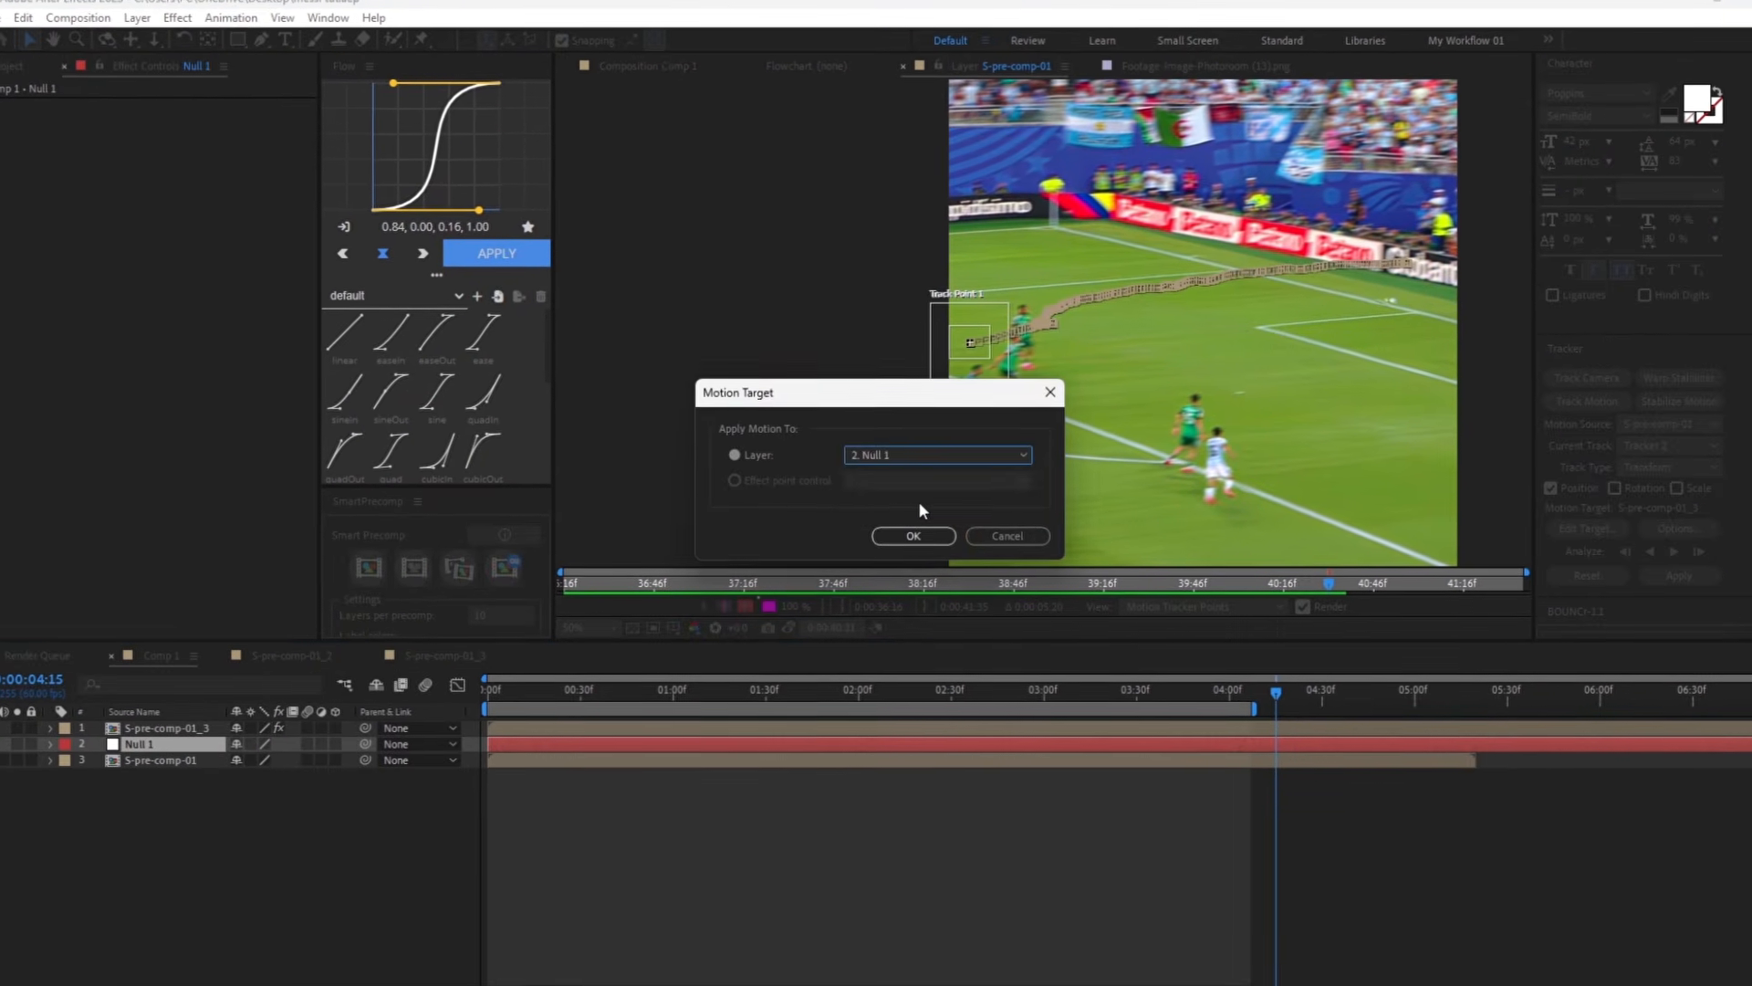
left_click(919, 540)
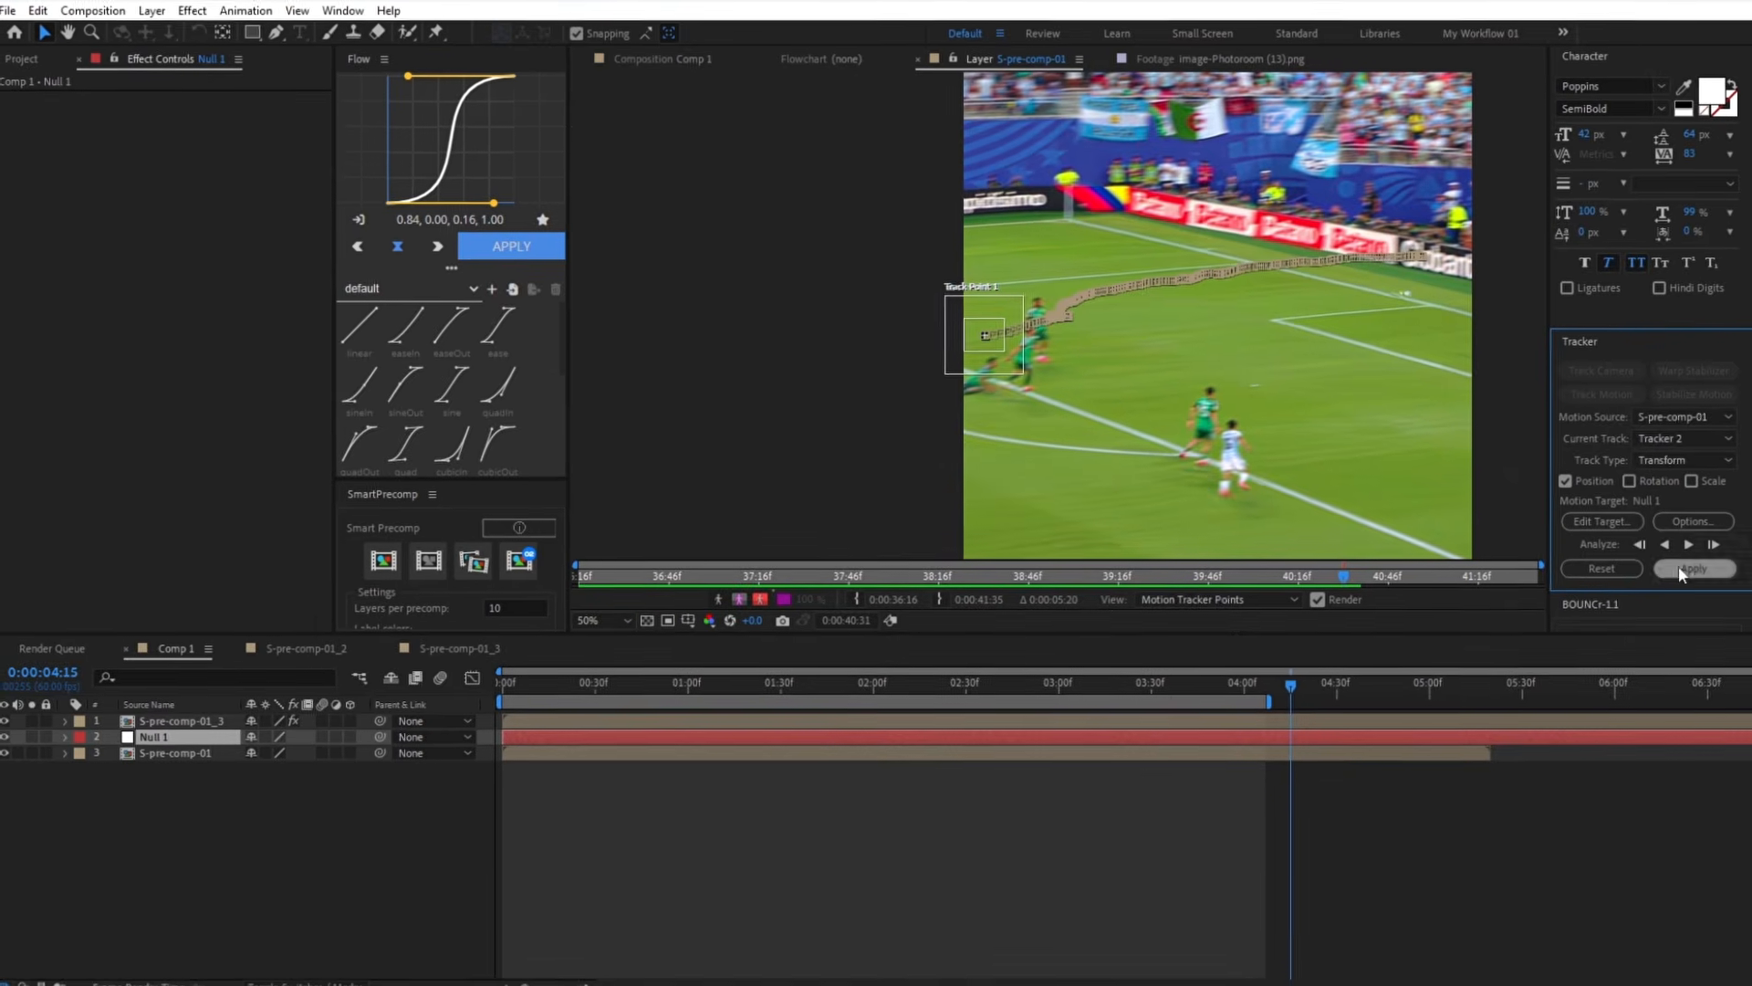
Apply the tracking data to the null and parent the name tag precomp to it at the composition's start.
left_click(1685, 579)
left_click(865, 497)
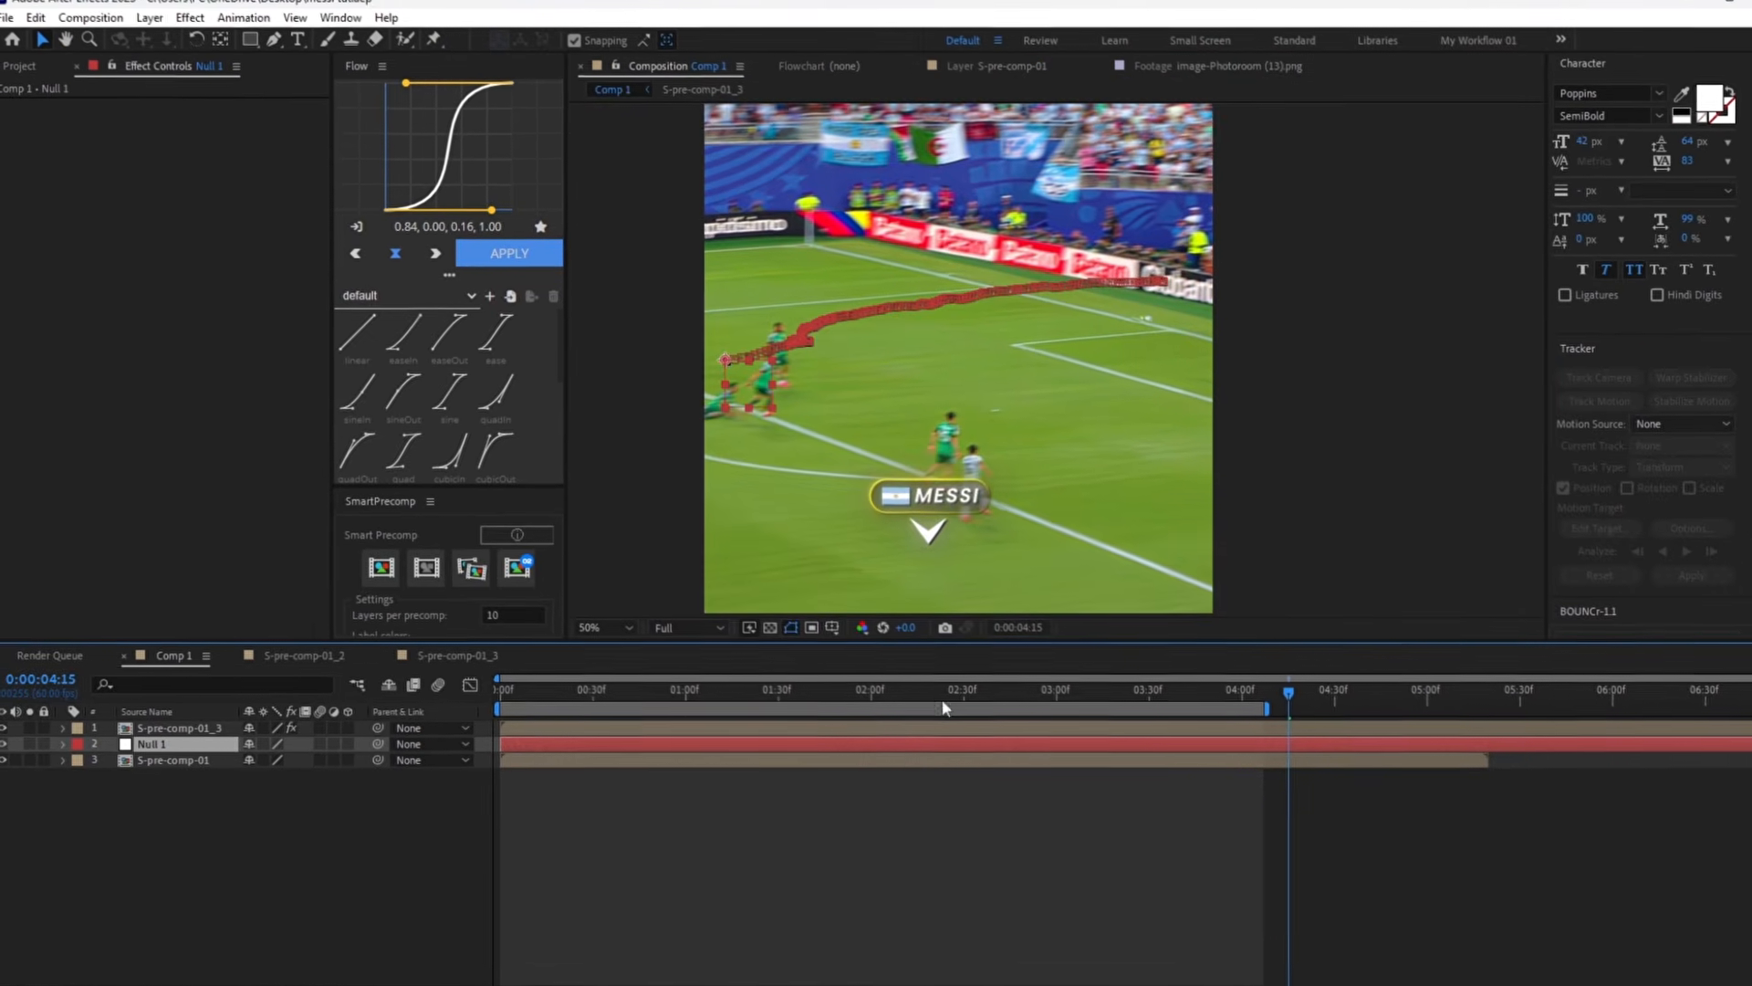
left_click_drag(1286, 686, 157, 742)
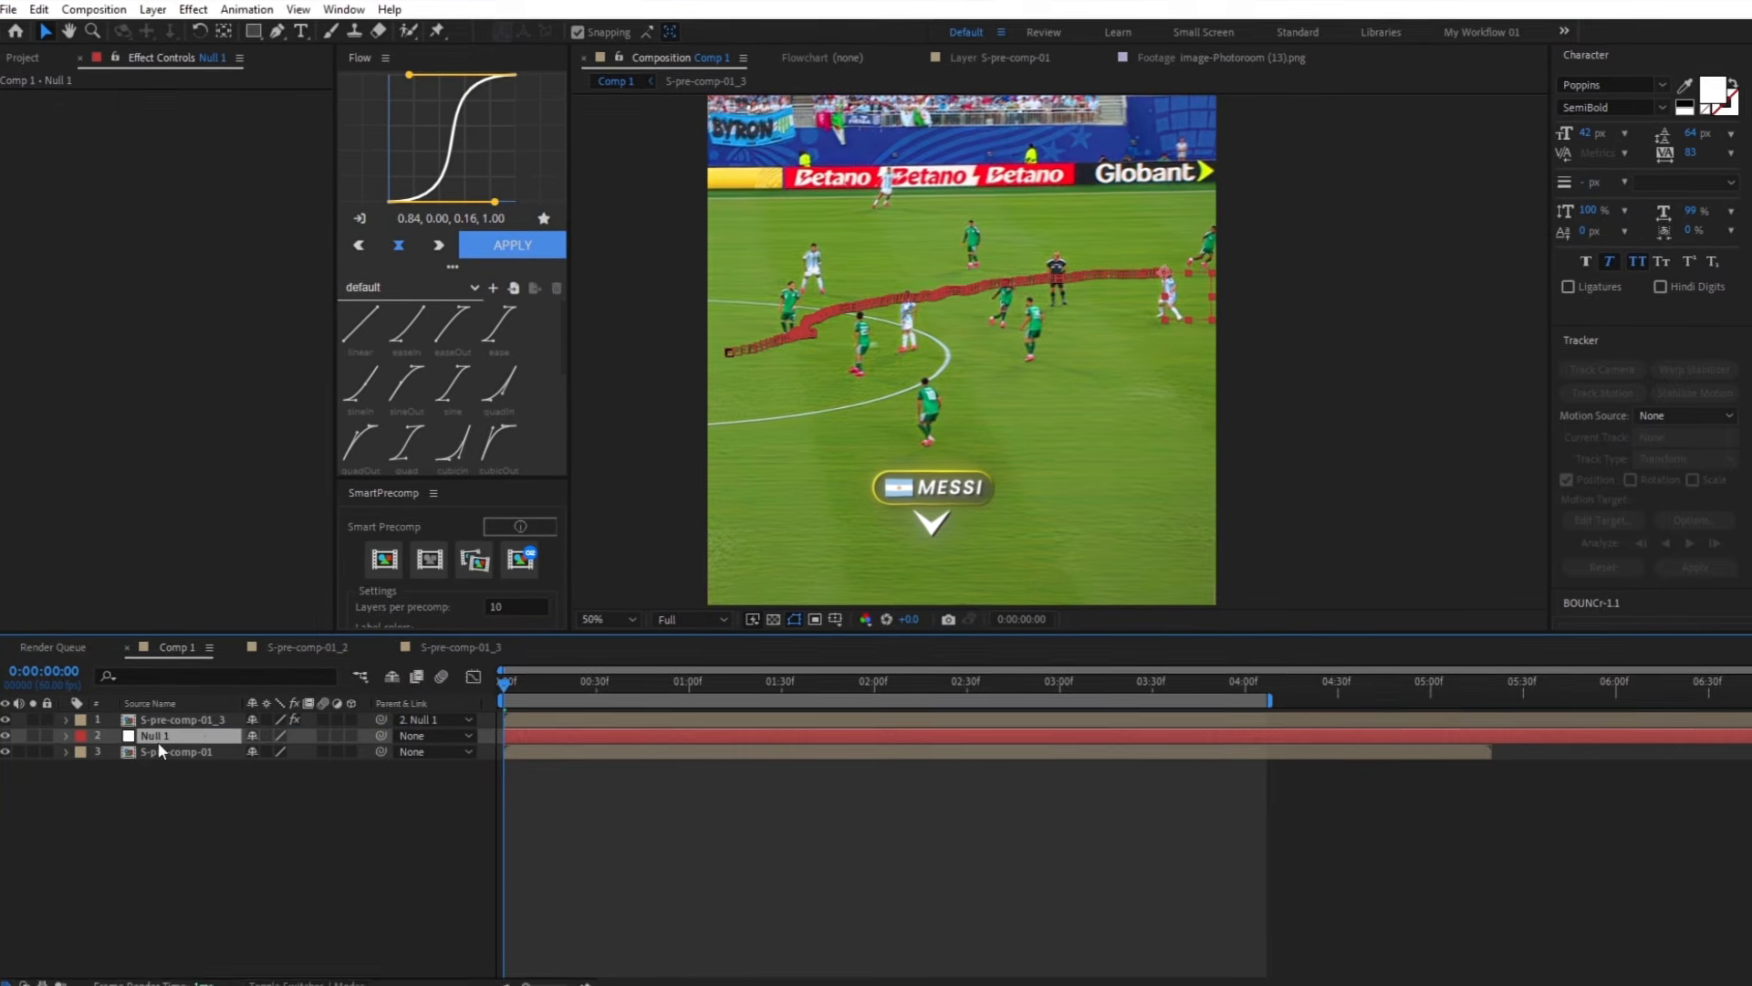
Add the Transform effect to the name tag precomp.
left_click(187, 726)
key("ctrl+space")
type("tr")
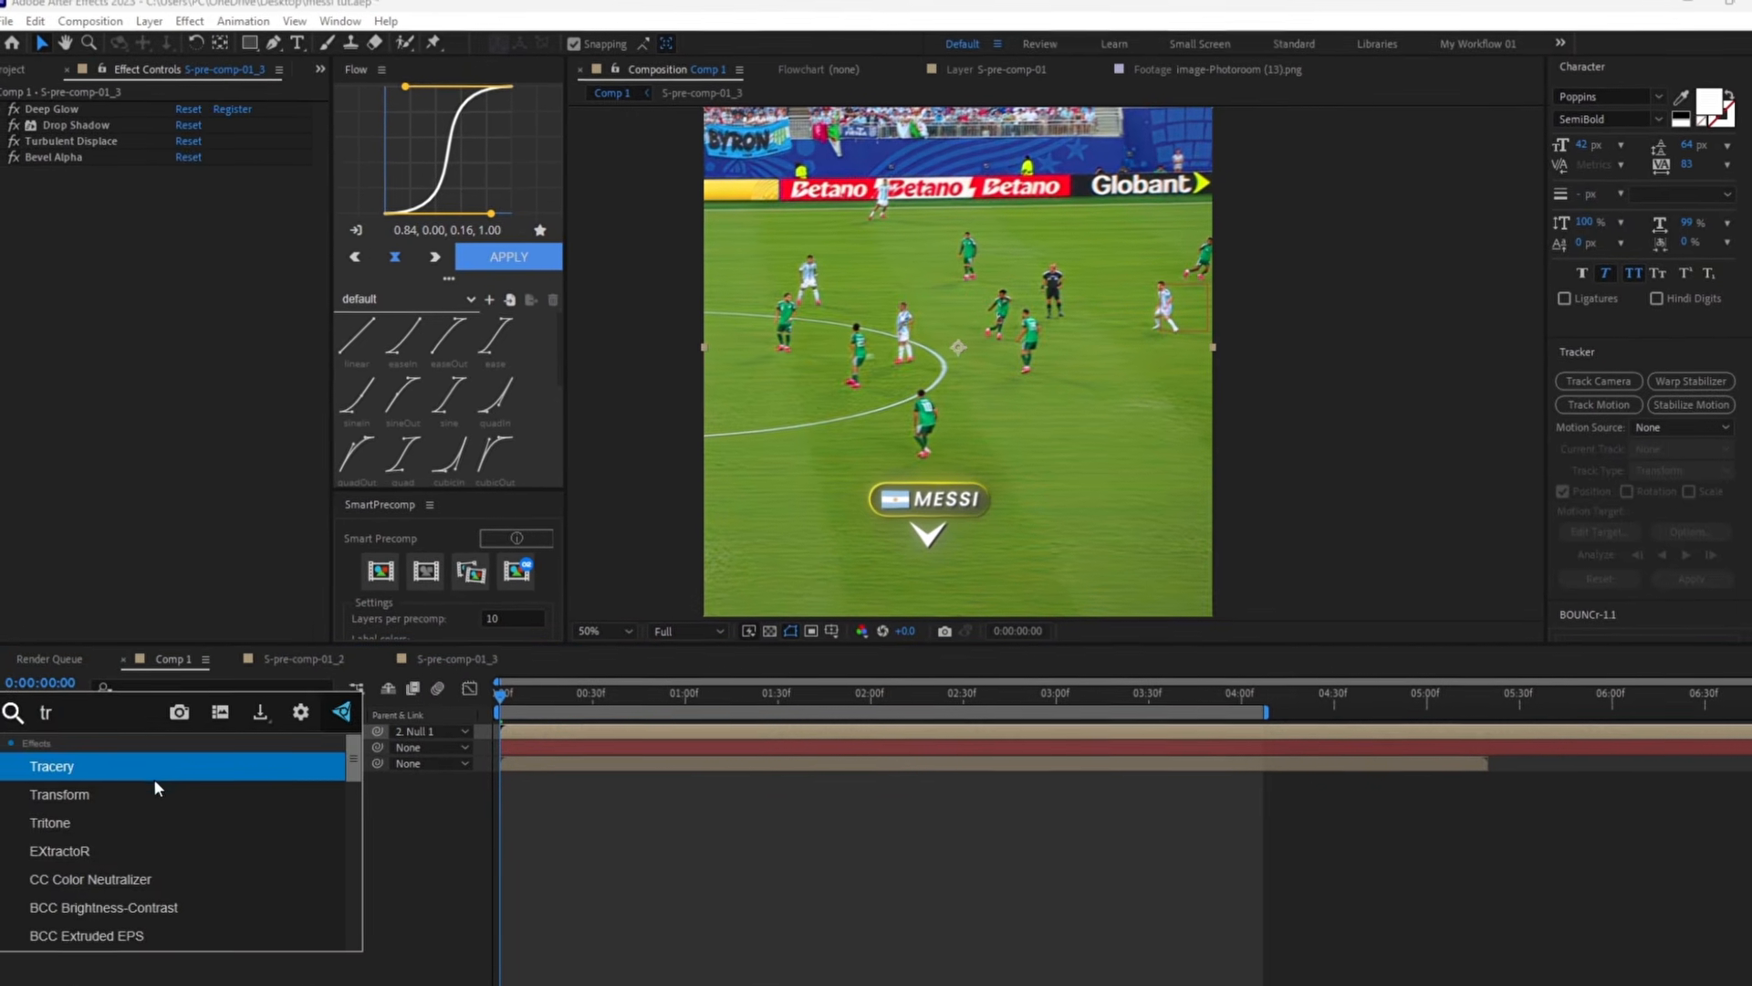
left_click(146, 792)
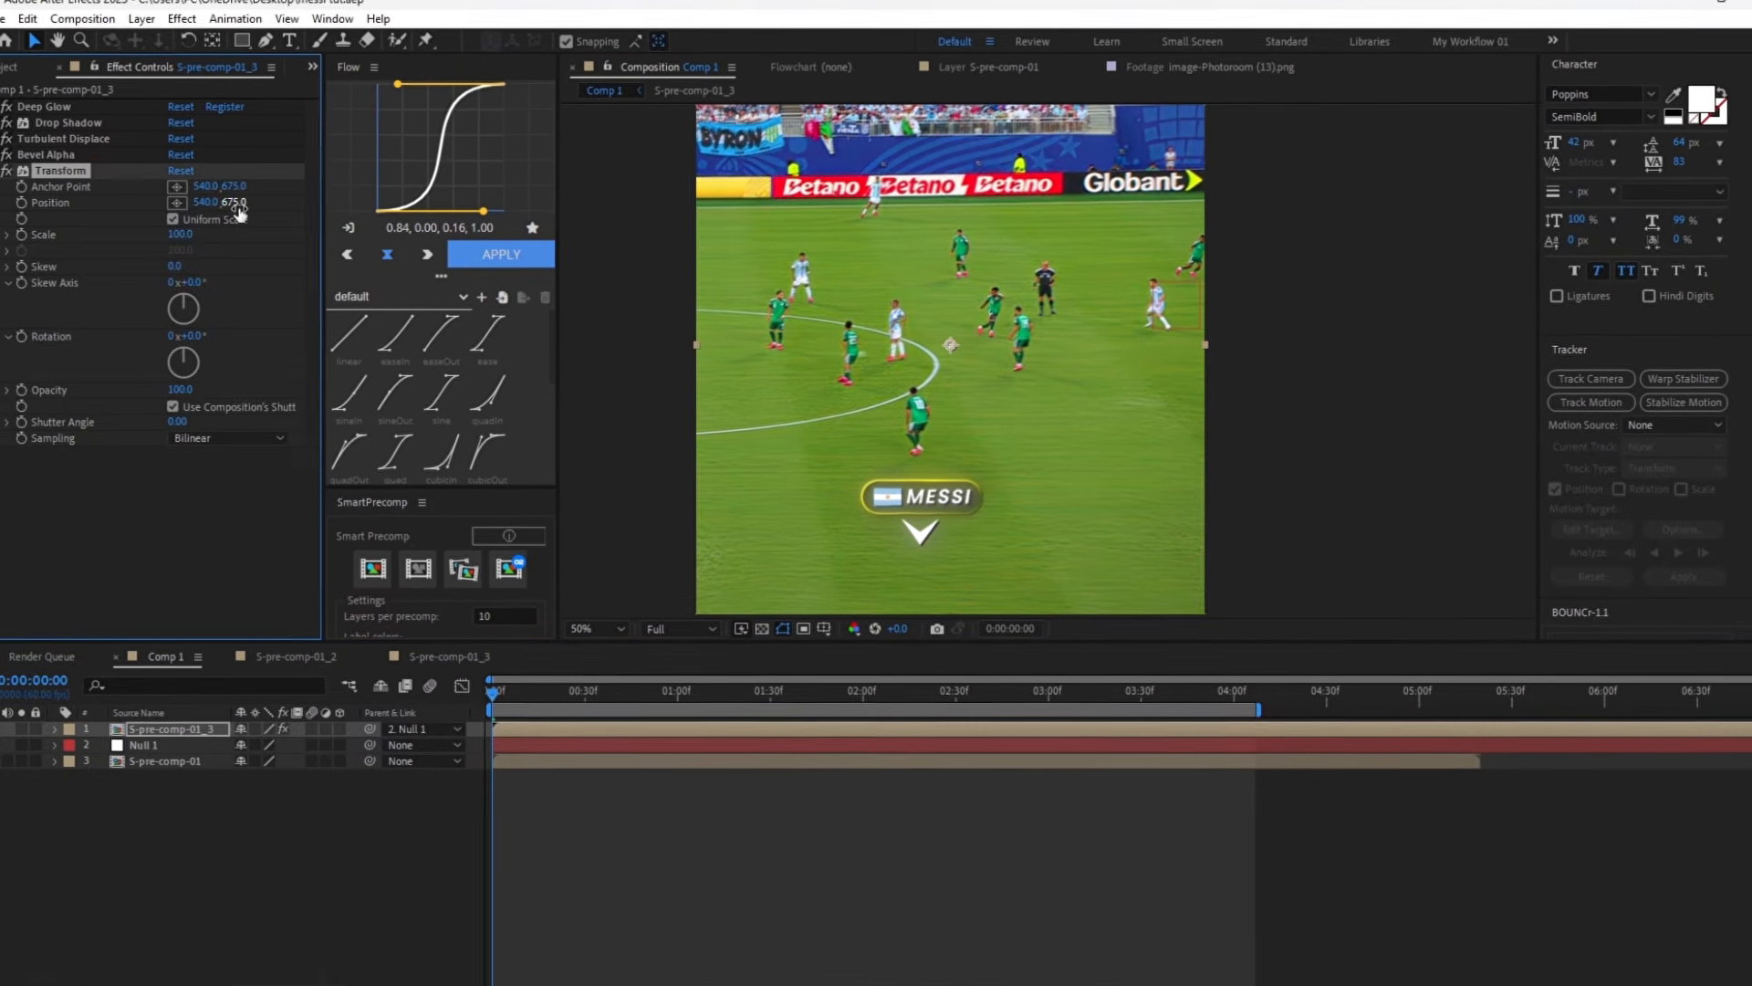
Place the name tag above Messi with a Transform position of 1018, 174 and a scale of 82.
left_click_drag(90, 222, 4, 242)
left_click_drag(223, 195, 105, 197)
left_click_drag(237, 204, 749, 280)
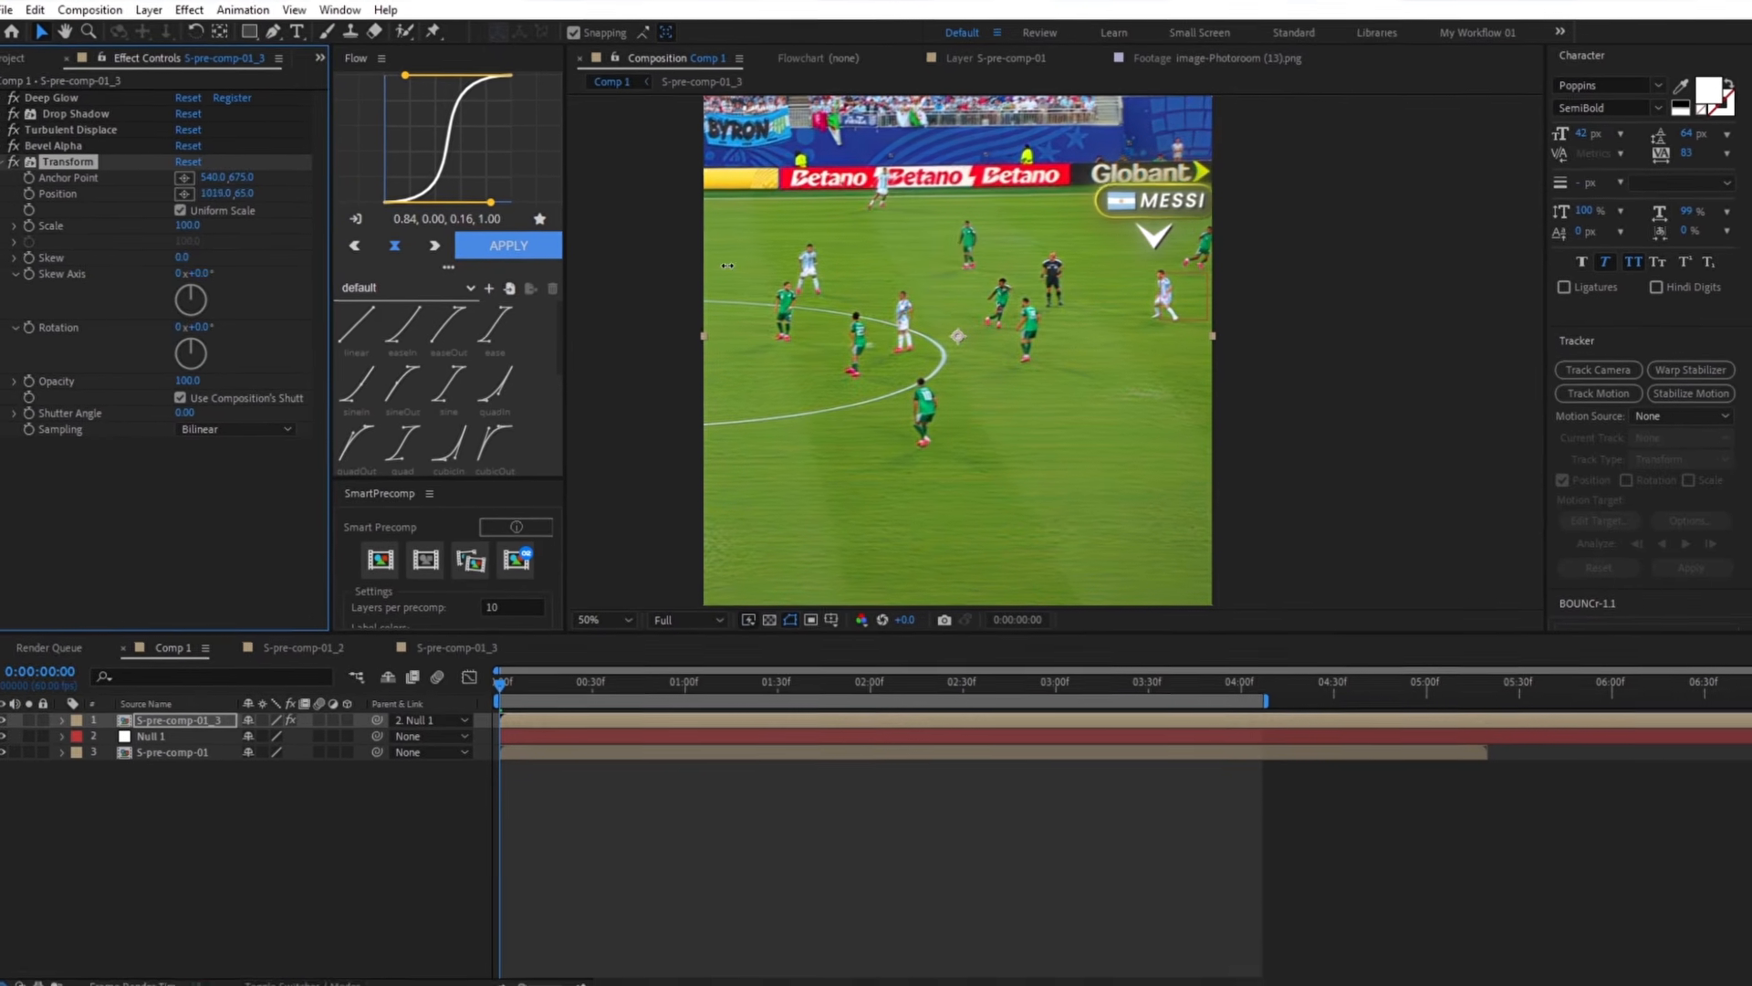
mouse_move(238, 193)
left_mouse_down()
mouse_move(263, 202)
mouse_move(171, 238)
mouse_move(269, 212)
mouse_move(300, 229)
mouse_move(275, 239)
mouse_move(210, 203)
left_mouse_up()
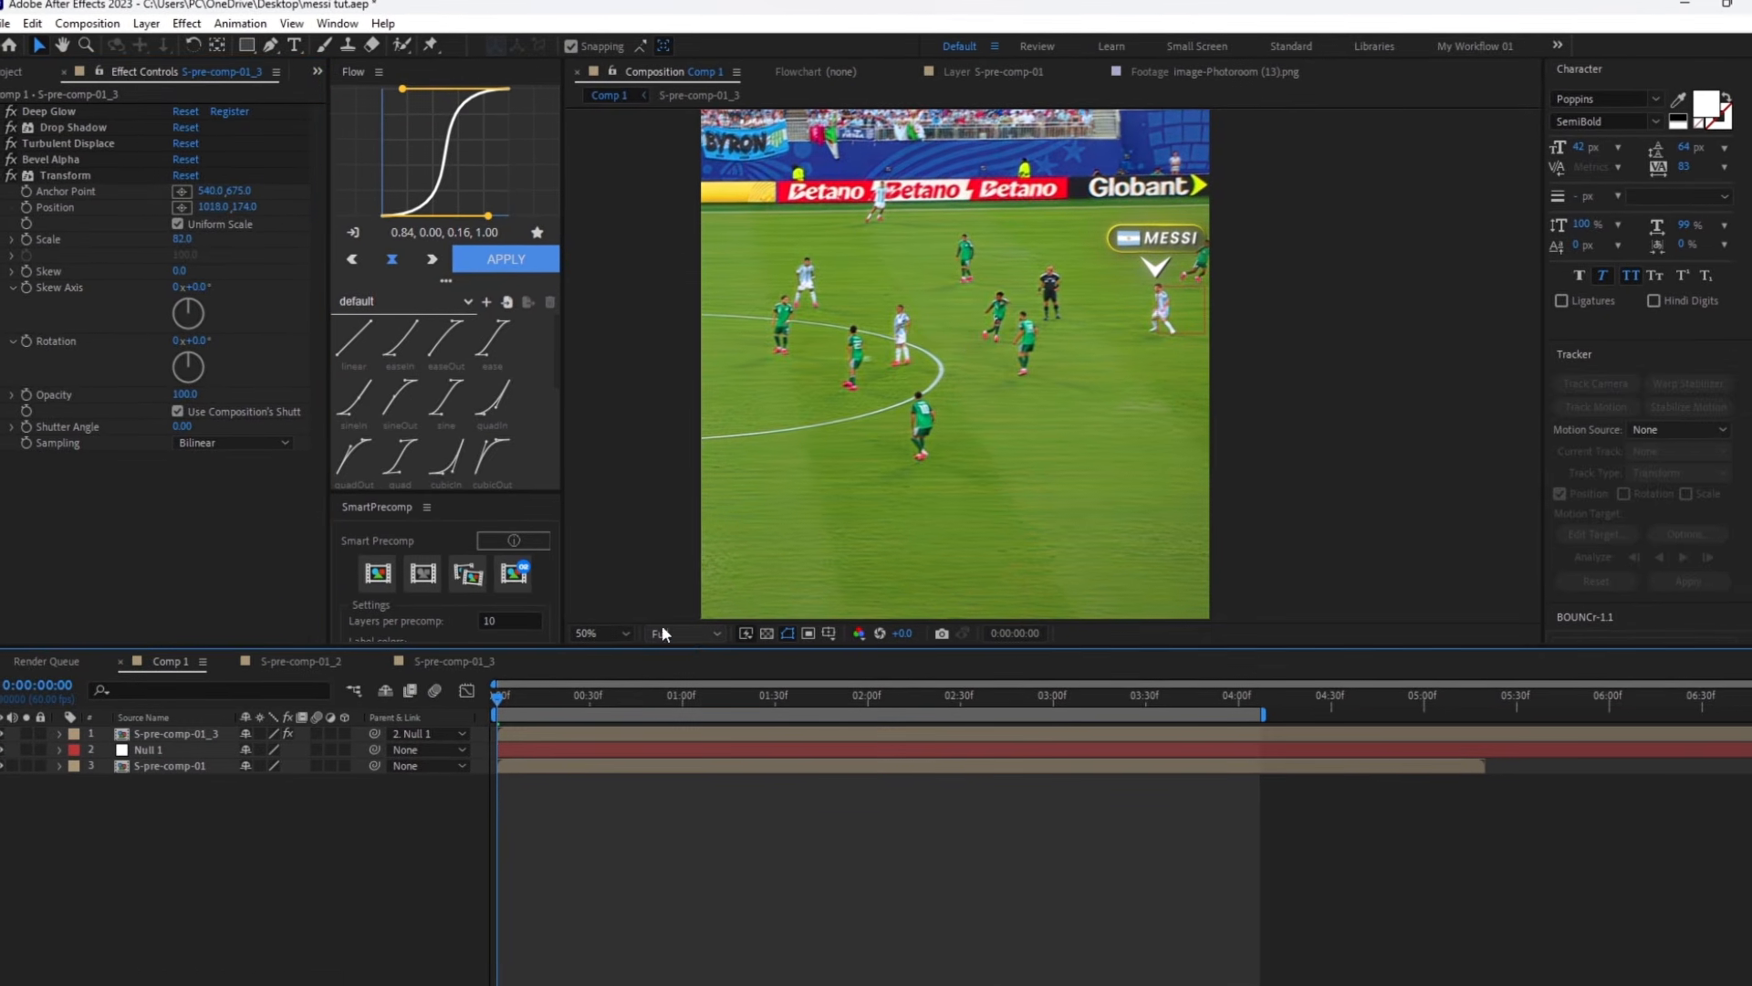
Preview the tracked name tag from the start of Comp 1 at Third resolution.
key("space")
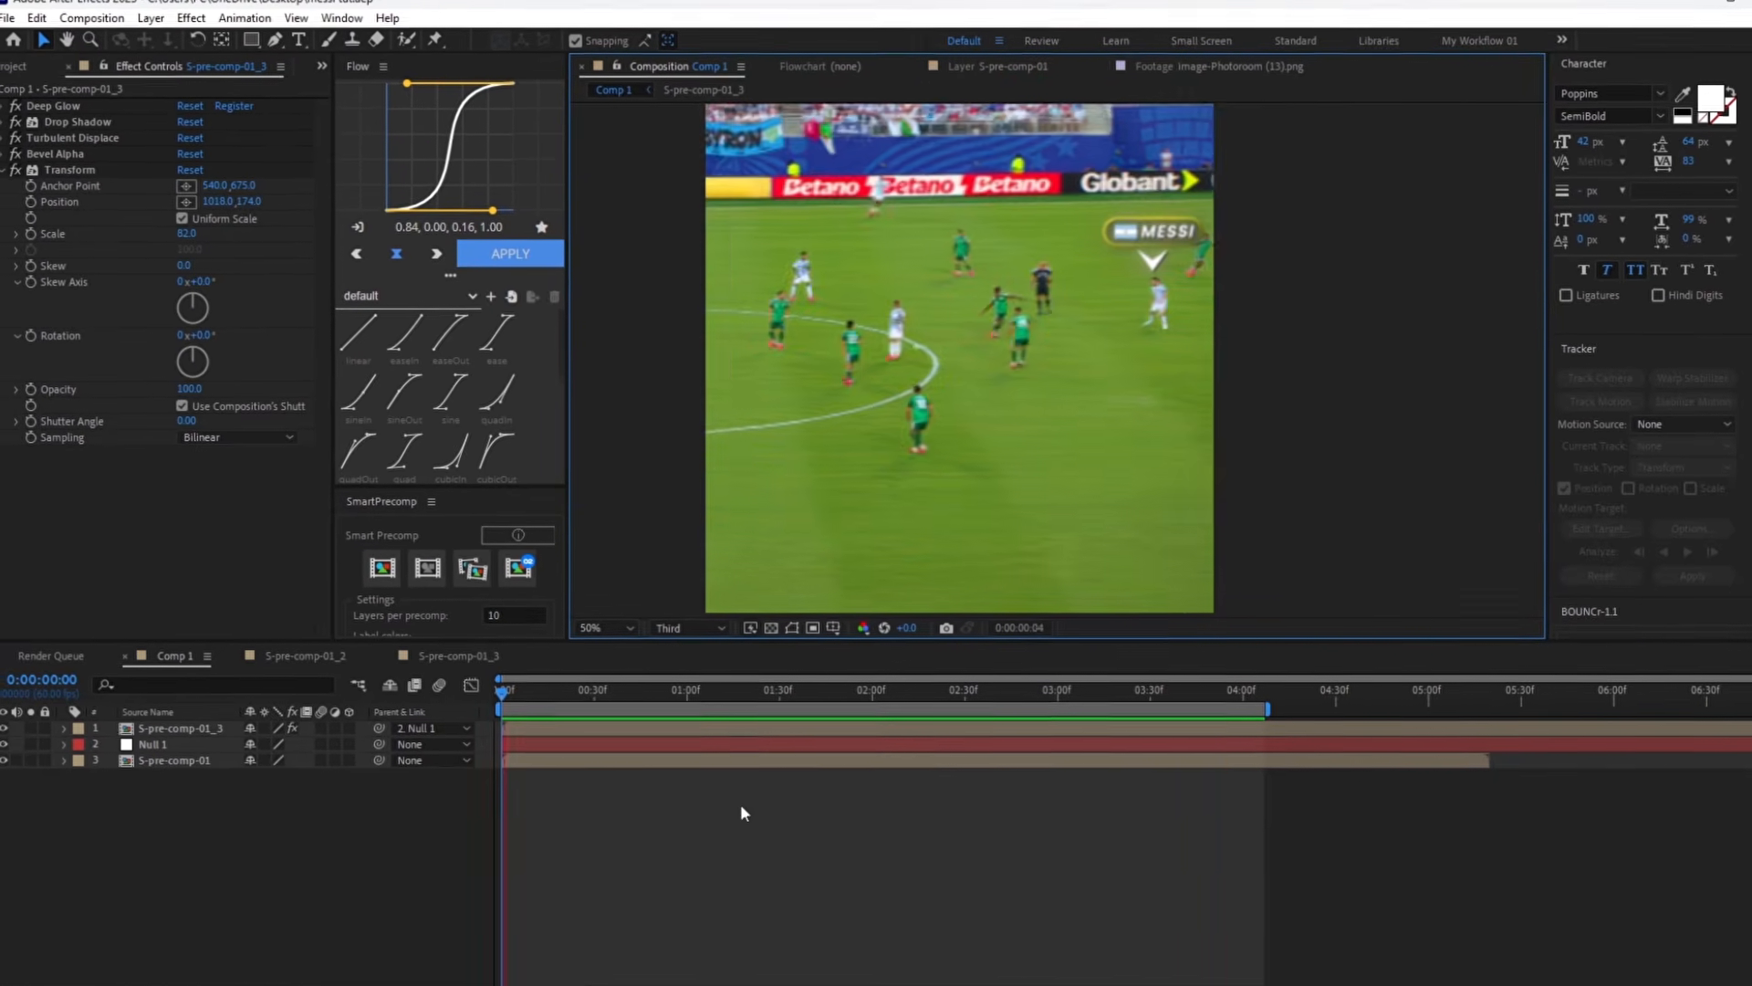
key("space")
left_click_drag(730, 691, 454, 693)
key("space")
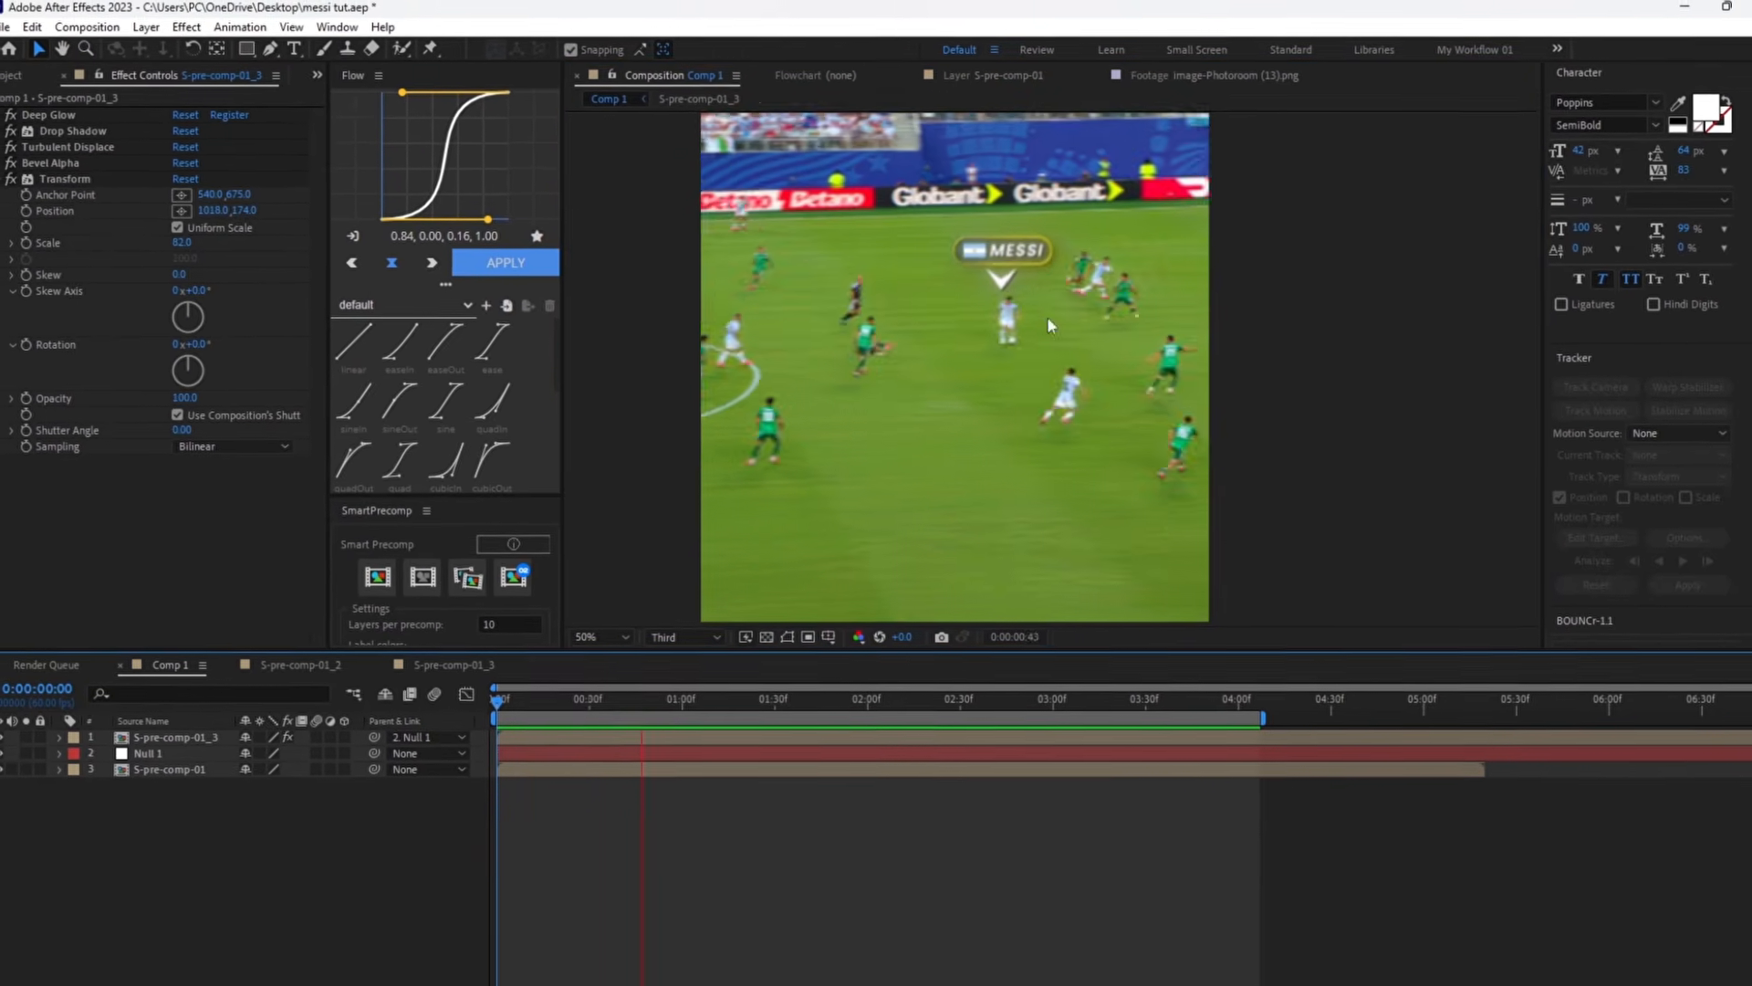